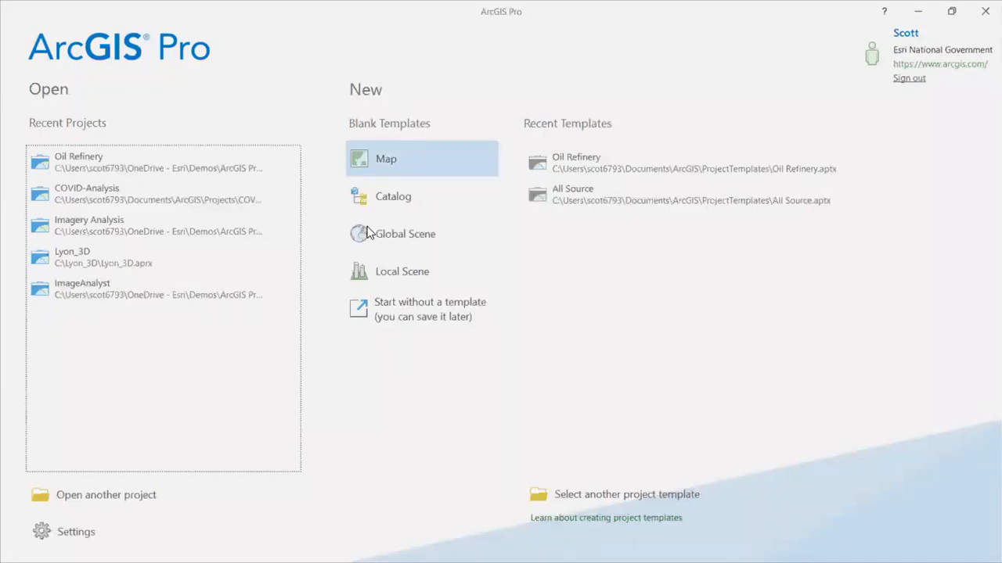
Create a new project from the Map template, named WebinarNGSE, in its own folder in the default location.
{"action": "left_click", "coordinate": [387, 156]}
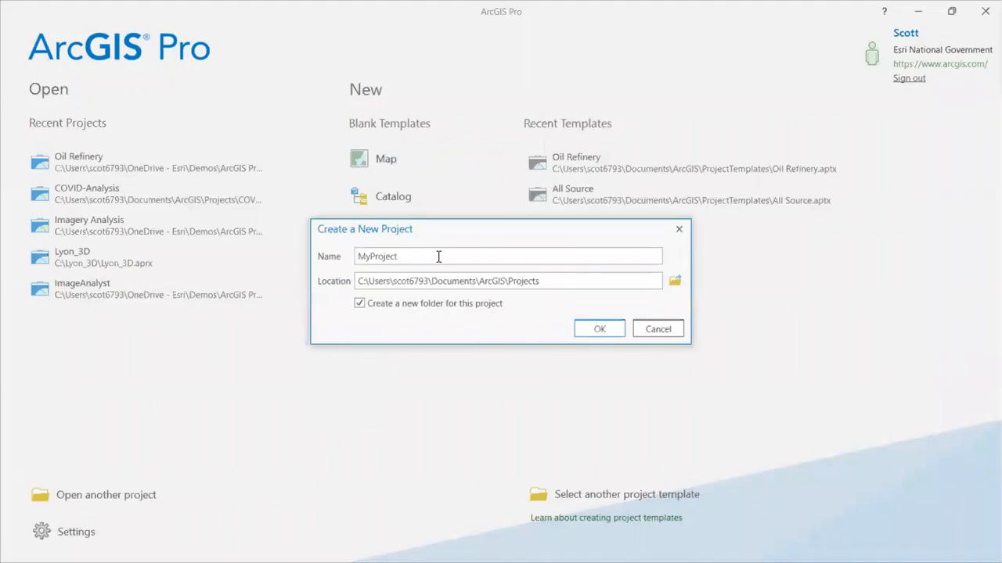
{"action": "key", "text": "ctrl+a"}
{"action": "key", "text": "BackSpace"}
{"action": "type", "text": "WebinarNGSE"}
{"action": "left_click", "coordinate": [562, 282]}
{"action": "left_click", "coordinate": [591, 331]}
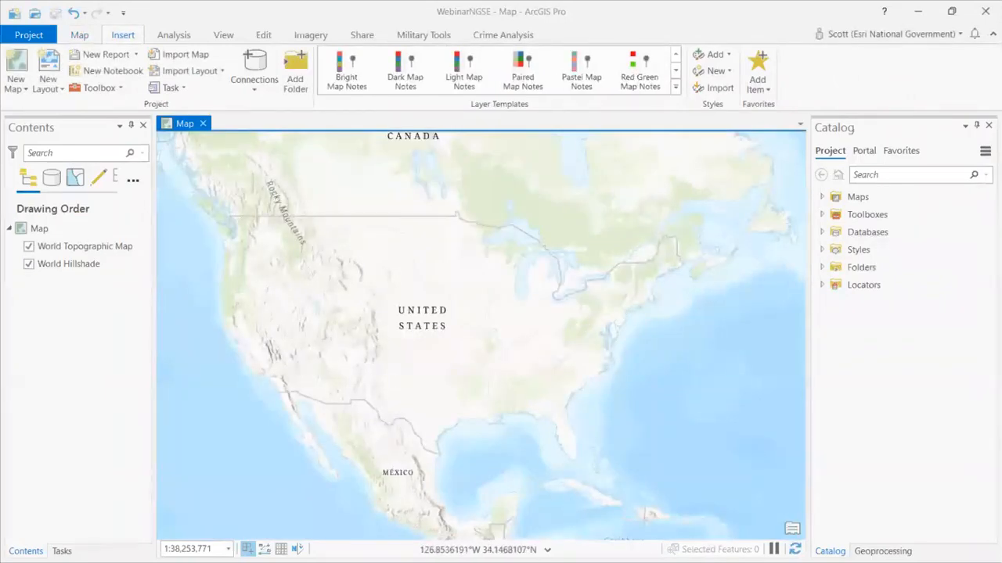
Switch to File Explorer and examine the contents of the WebinarNGSE and Baghdad project folders under Documents\ArcGIS\Projects.
{"action": "key", "text": "alt+Tab"}
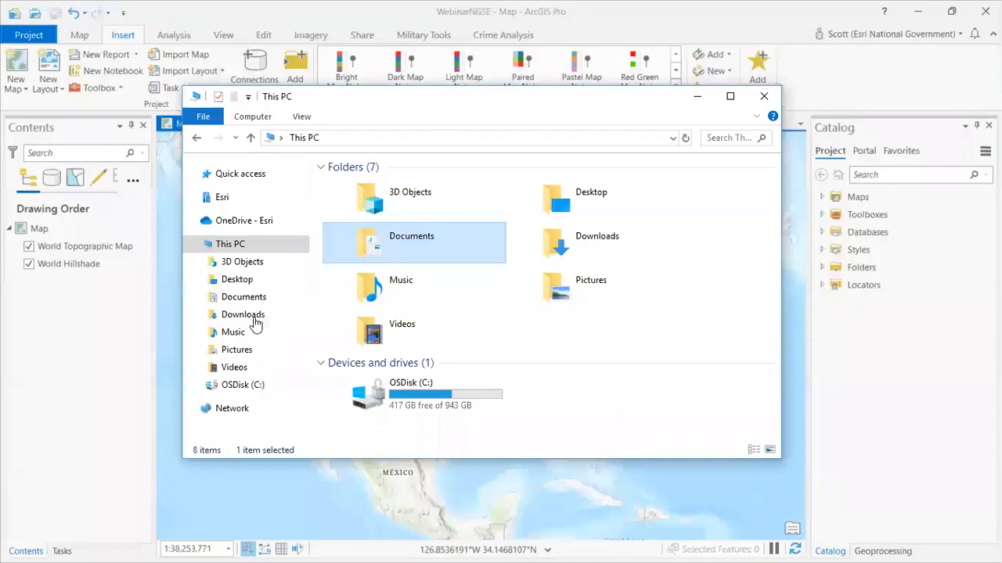
{"action": "double_click", "coordinate": [386, 242]}
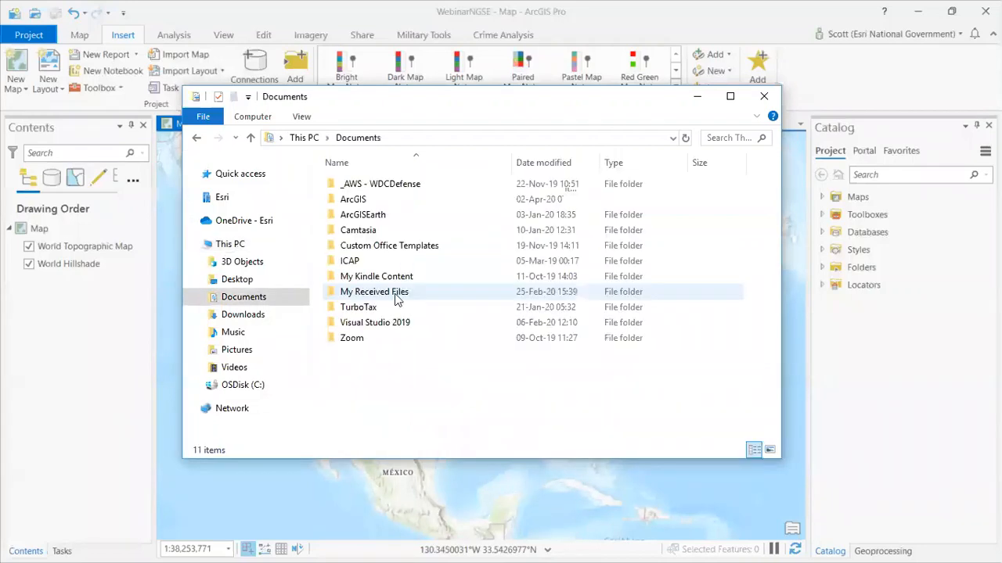
{"action": "double_click", "coordinate": [350, 198]}
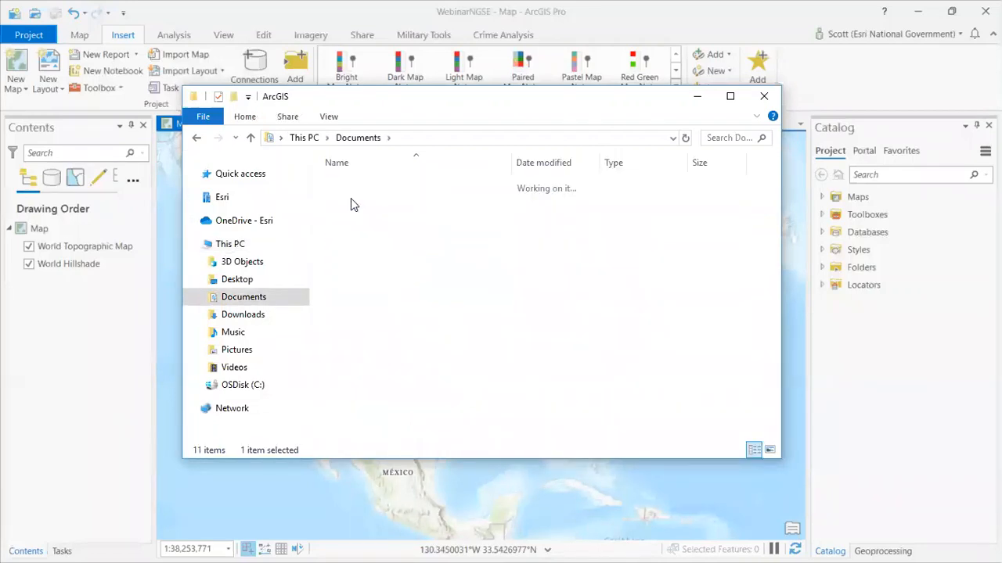
{"action": "double_click", "coordinate": [364, 262]}
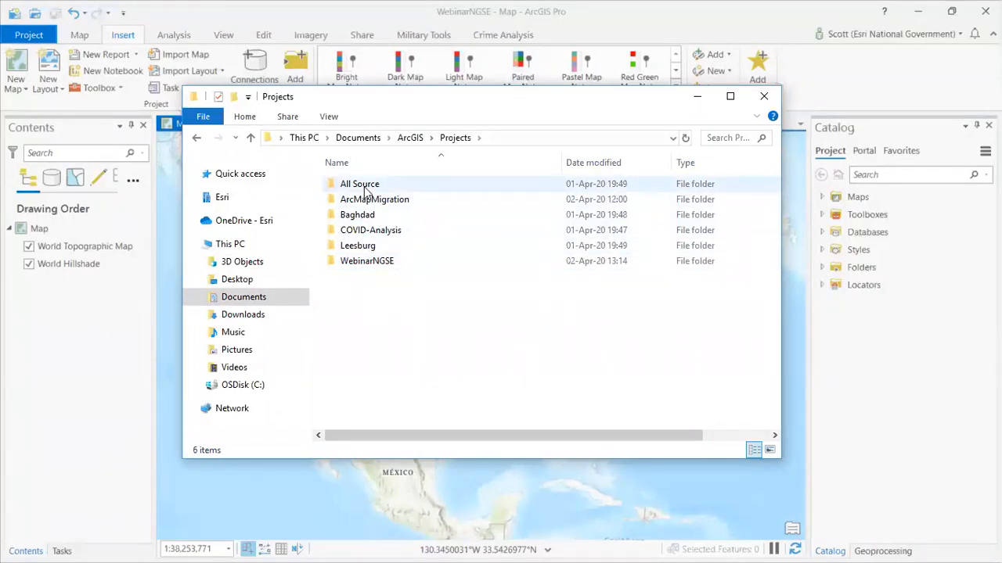
{"action": "double_click", "coordinate": [364, 261]}
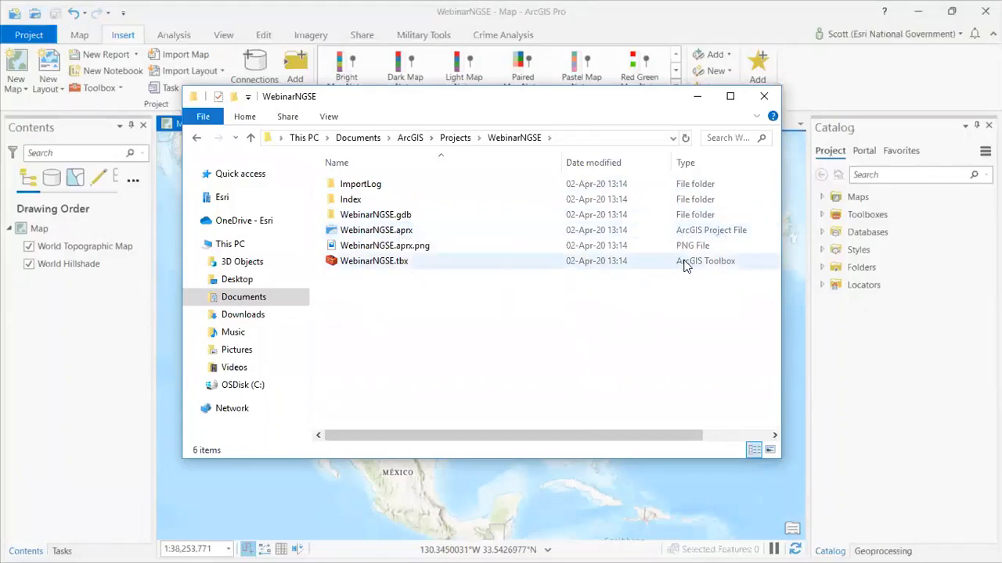
{"action": "left_click", "coordinate": [478, 139]}
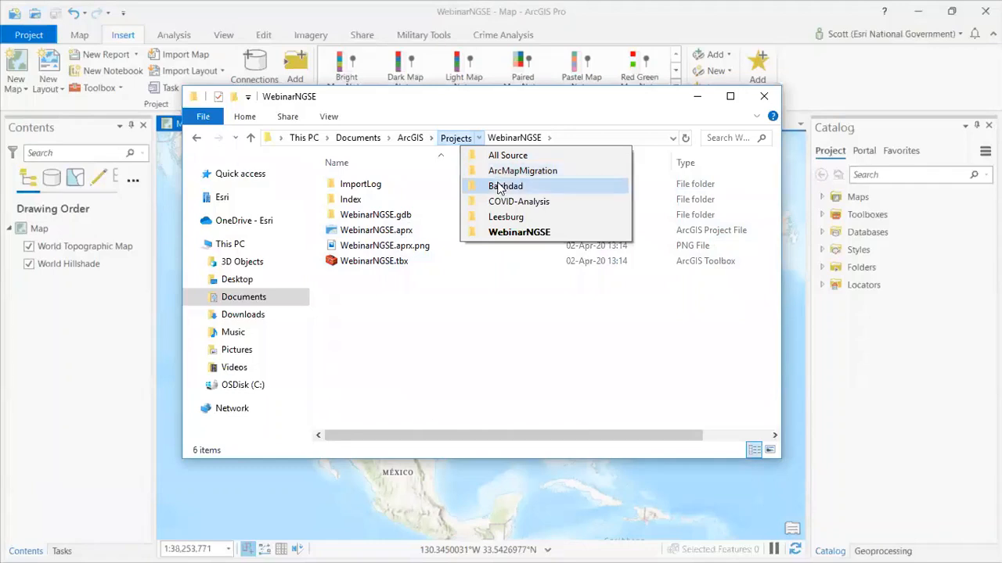
{"action": "left_click", "coordinate": [501, 188]}
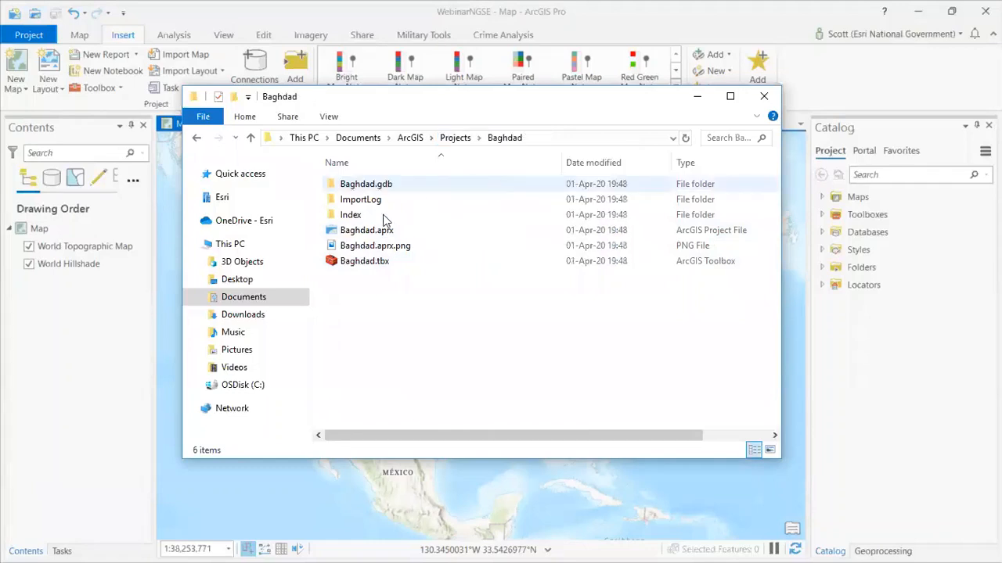
Return to ArcGIS Pro and examine the project's default toolbox and geodatabase in the Catalog.
{"action": "left_click", "coordinate": [821, 214]}
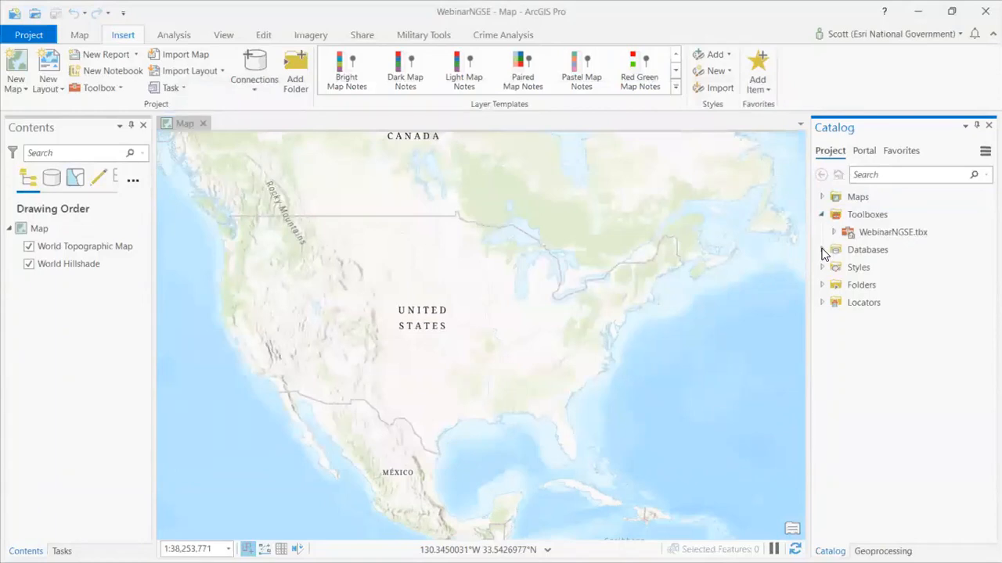
{"action": "double_click", "coordinate": [879, 250]}
{"action": "left_click", "coordinate": [922, 229]}
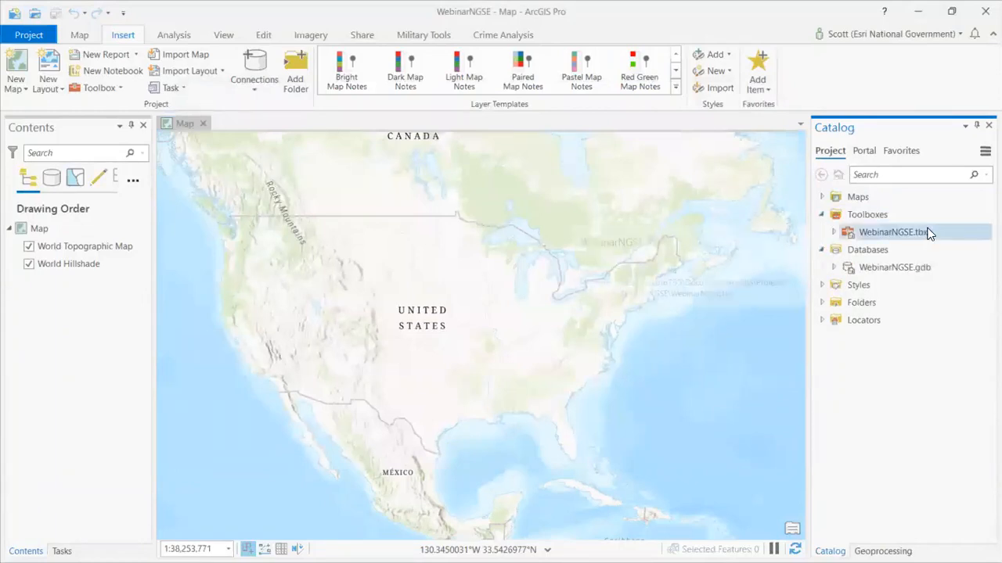
{"action": "left_click", "coordinate": [894, 268]}
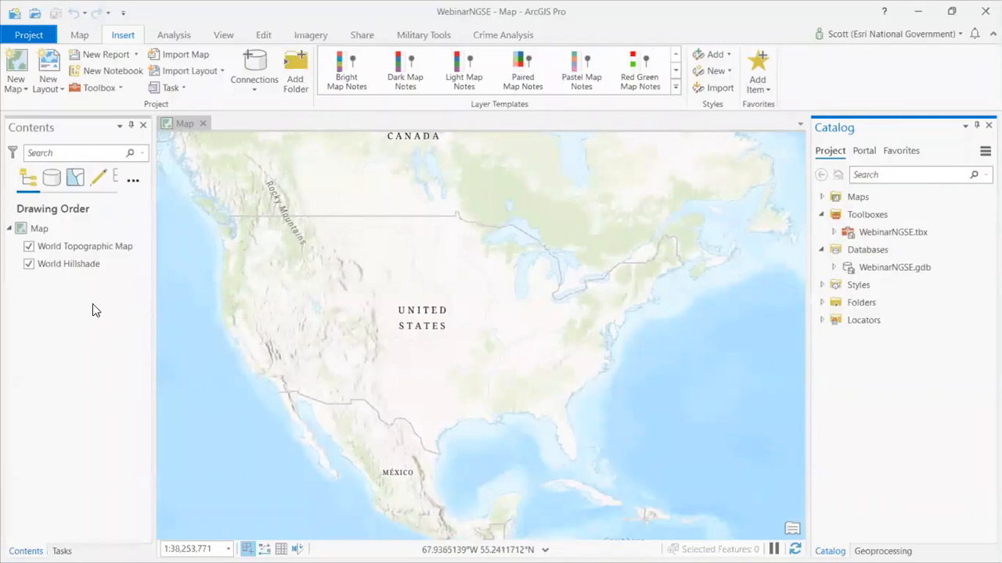
Toggle the World Topographic Map layer off and on, and view the layers by data source, selection and snapping, ending with drawing order.
{"action": "left_click", "coordinate": [29, 247]}
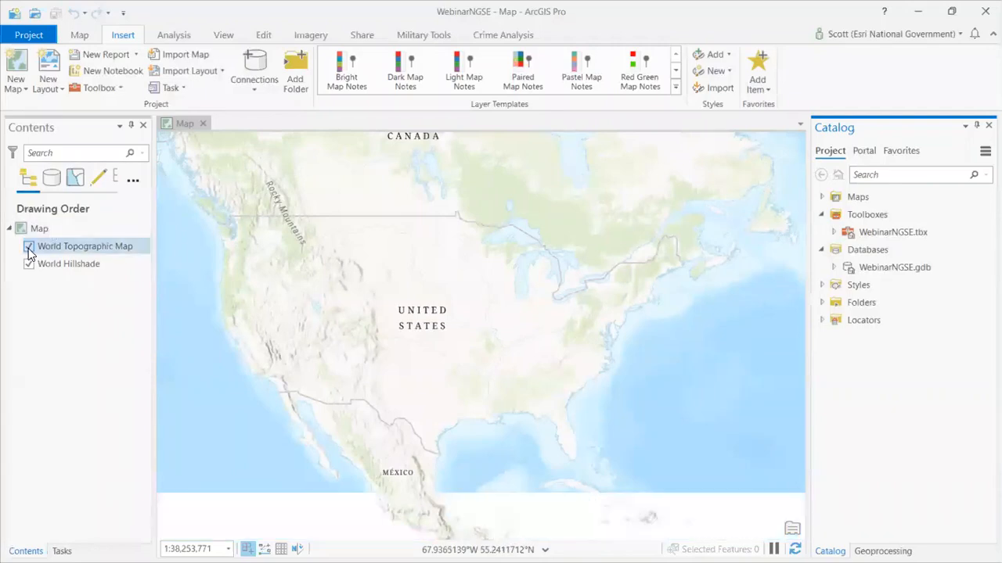
{"action": "left_click", "coordinate": [28, 249]}
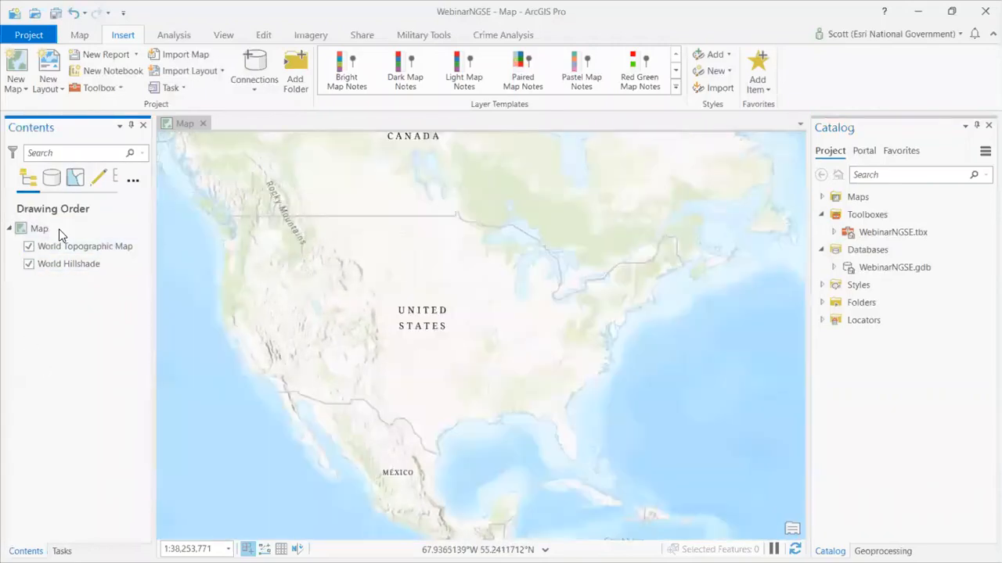
{"action": "left_click", "coordinate": [52, 178]}
{"action": "left_click", "coordinate": [77, 179]}
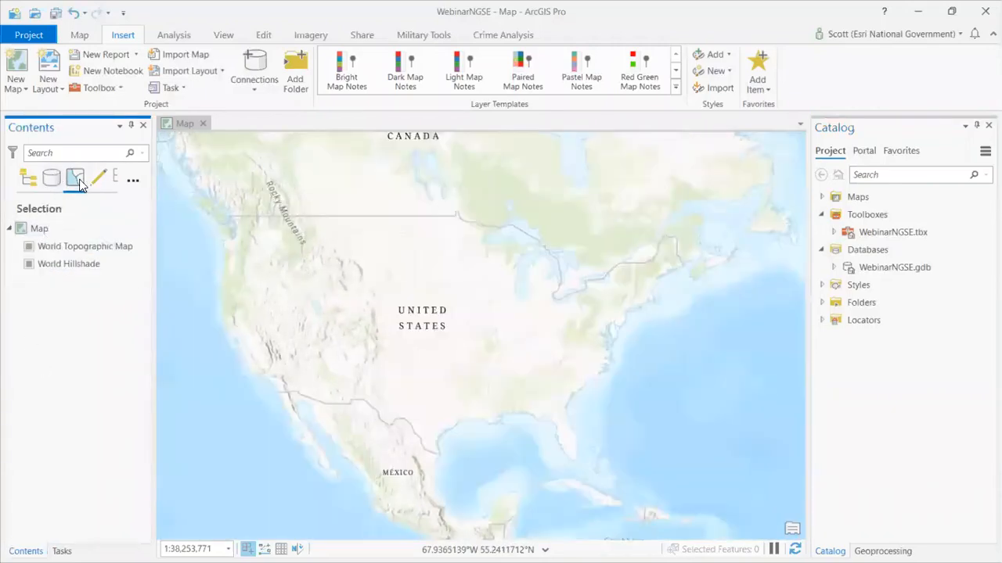
{"action": "left_click", "coordinate": [133, 182]}
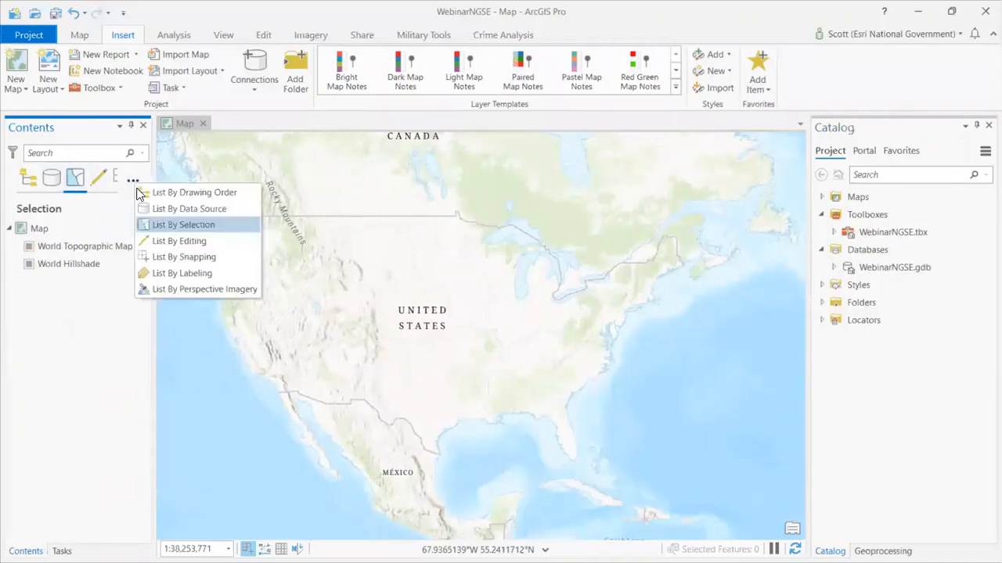
{"action": "left_click", "coordinate": [212, 257]}
{"action": "left_click", "coordinate": [46, 246]}
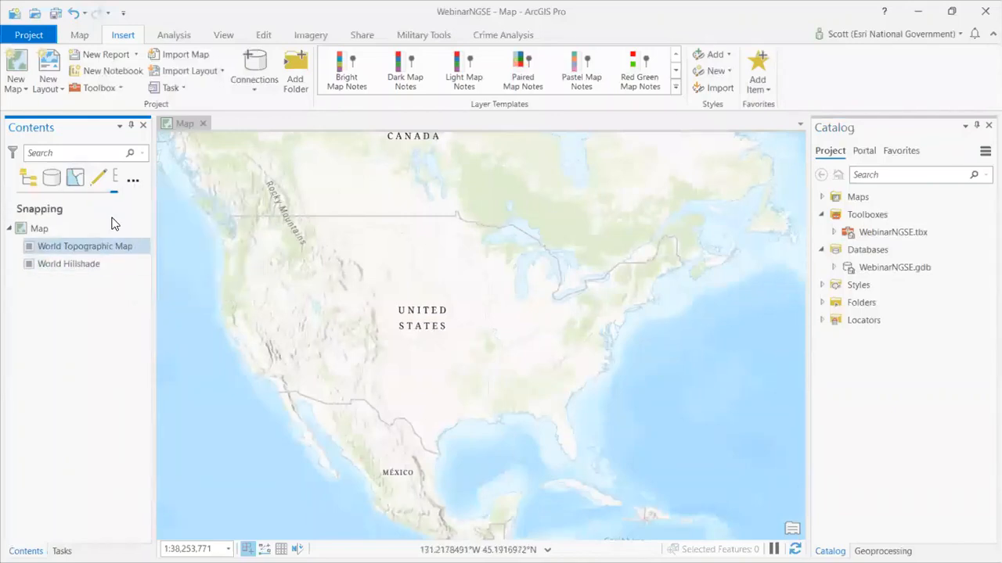
{"action": "left_click", "coordinate": [133, 181]}
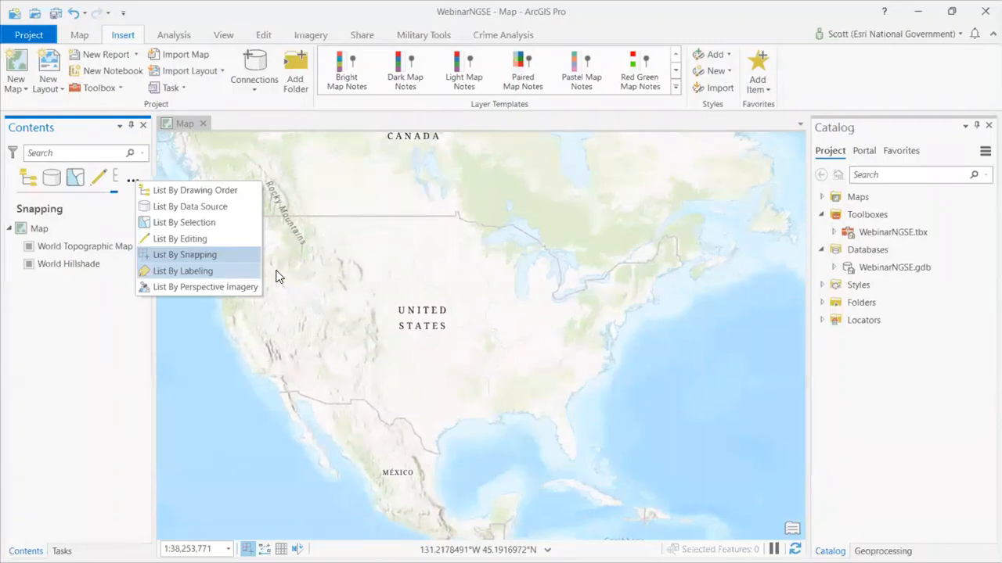
{"action": "left_click", "coordinate": [191, 193]}
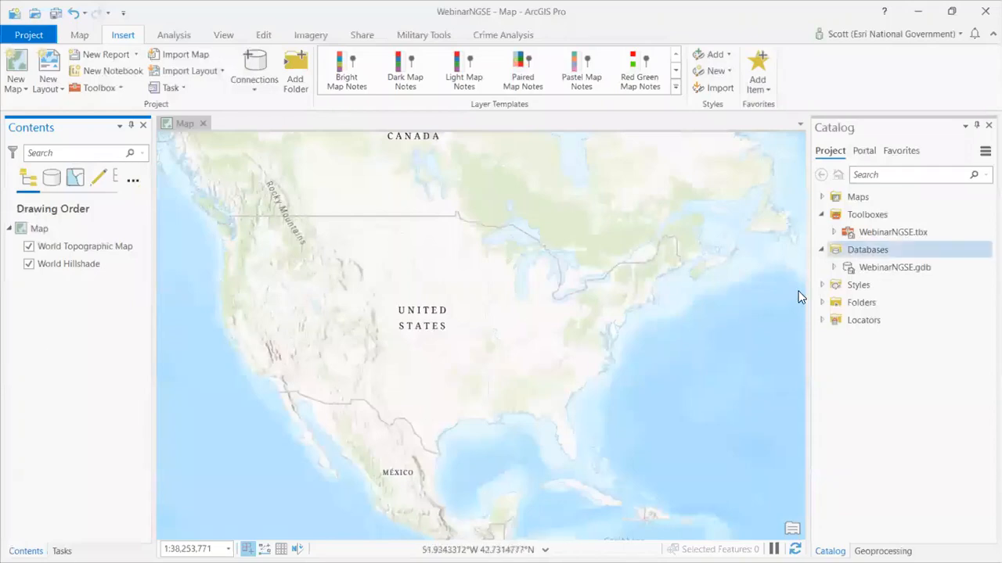
Examine the project's maps, styles, folders and locators in the Catalog, leaving only the Maps group expanded.
{"action": "left_click", "coordinate": [822, 214]}
{"action": "left_click", "coordinate": [820, 231]}
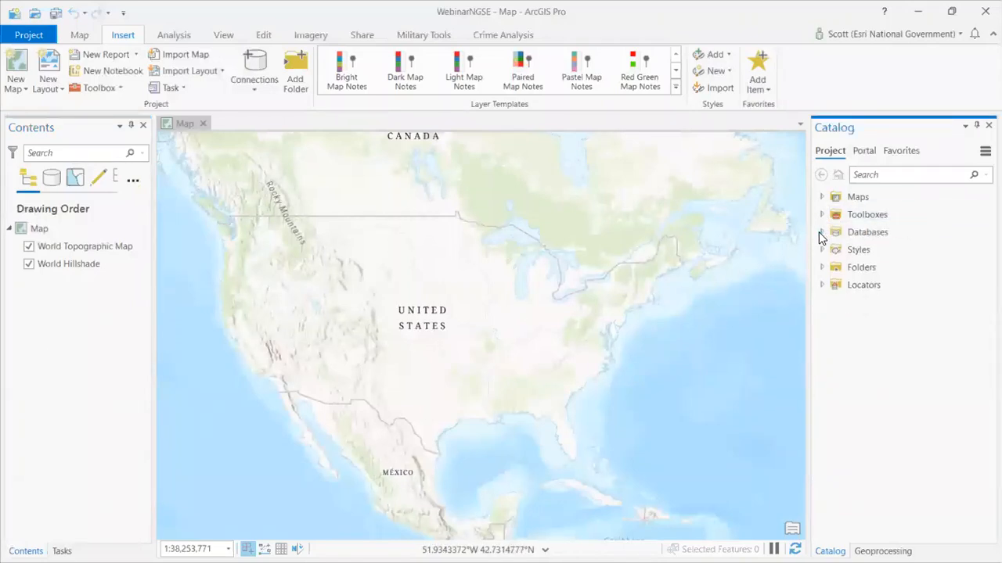
{"action": "left_click", "coordinate": [822, 196]}
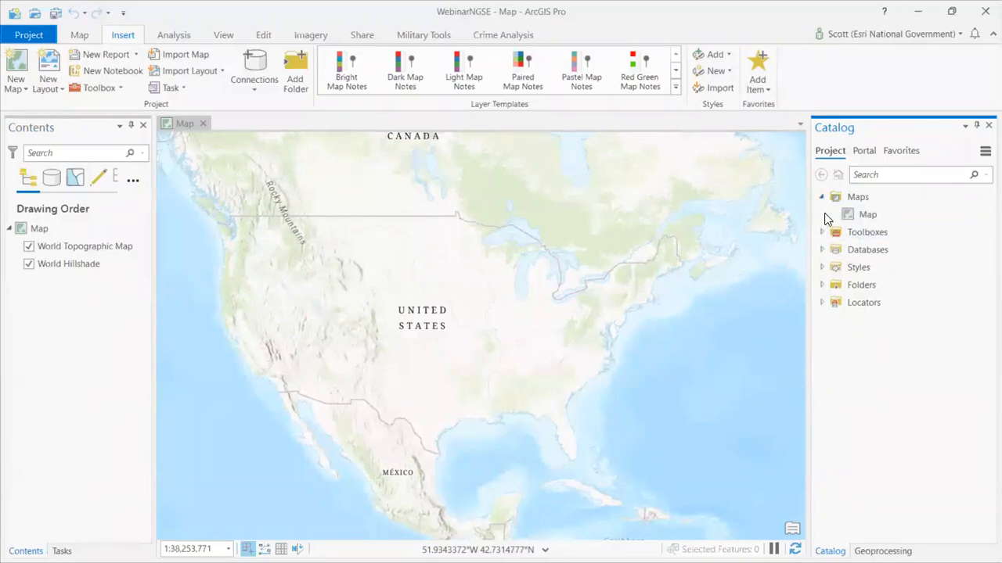
{"action": "left_click", "coordinate": [822, 267]}
{"action": "left_click", "coordinate": [822, 373]}
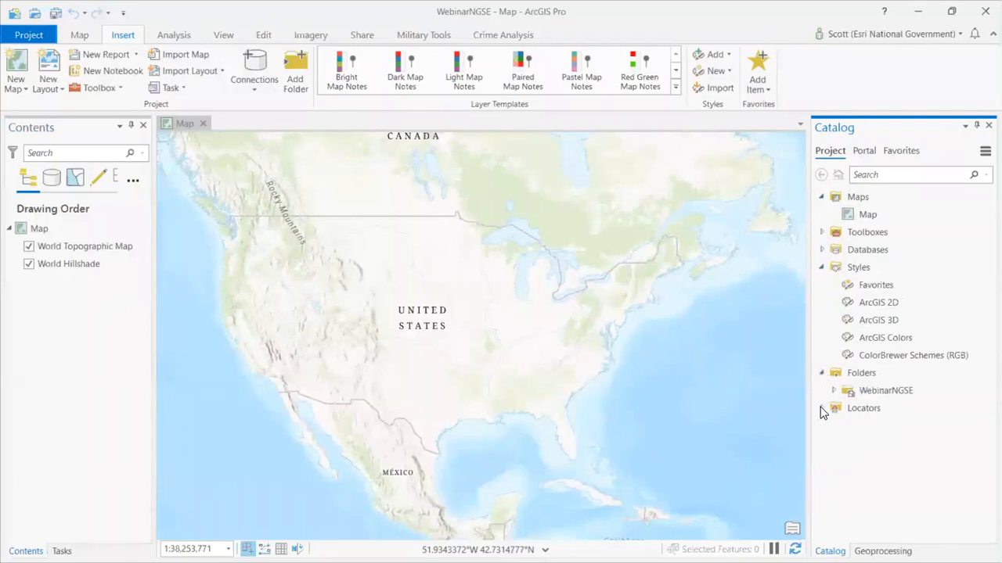
{"action": "left_click", "coordinate": [822, 408]}
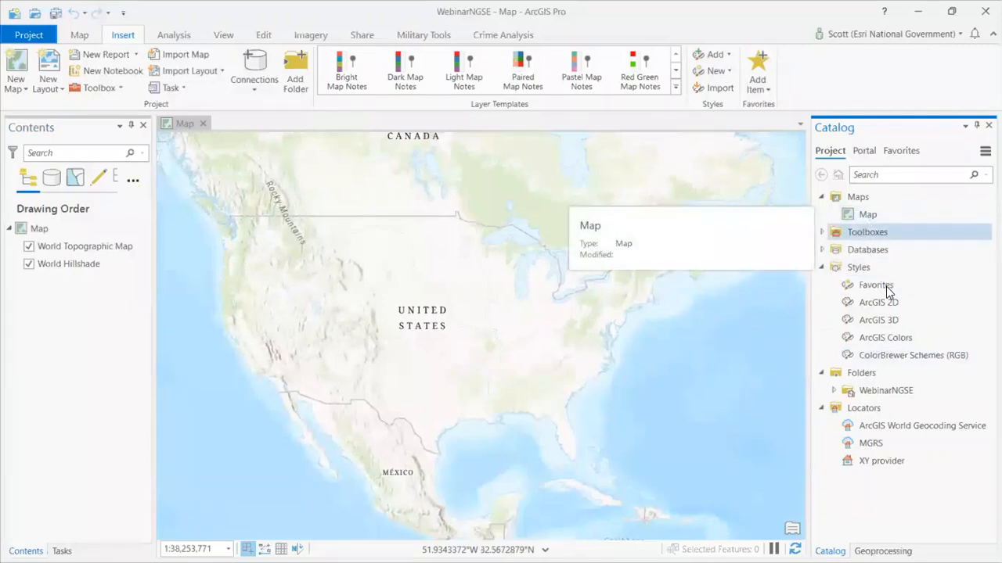
{"action": "mouse_move", "coordinate": [904, 364]}
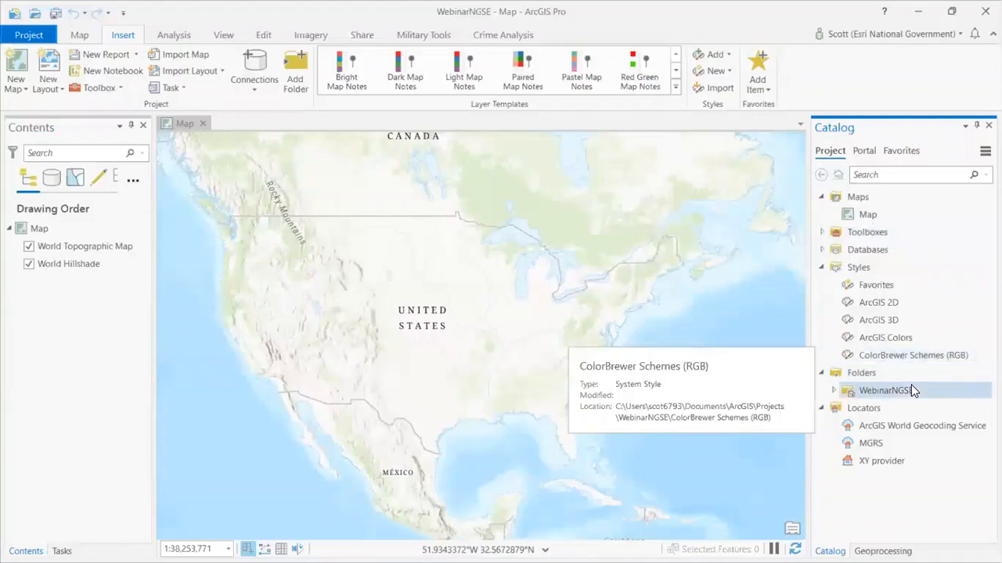
{"action": "mouse_move", "coordinate": [851, 397]}
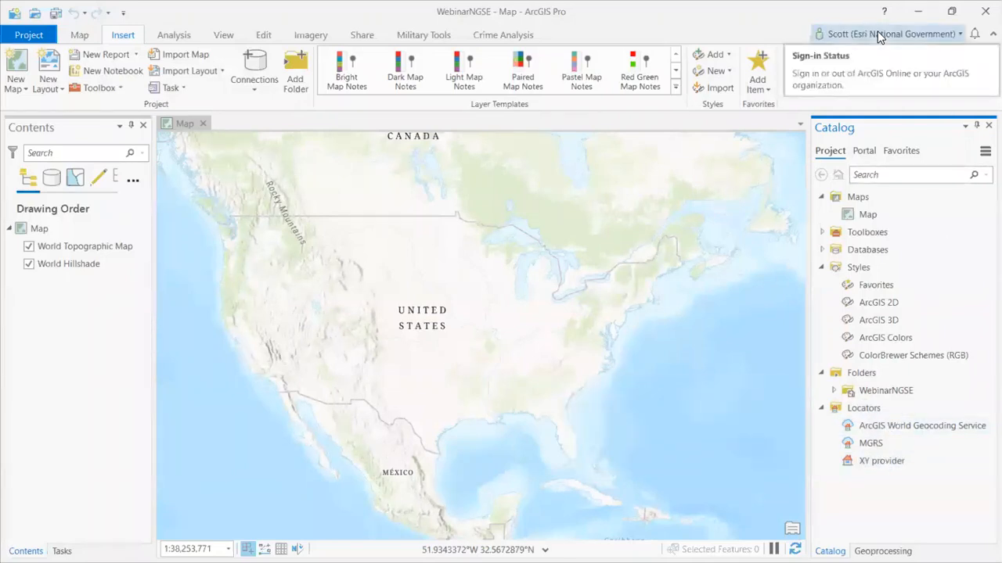
{"action": "left_click", "coordinate": [820, 267]}
{"action": "left_click", "coordinate": [821, 302]}
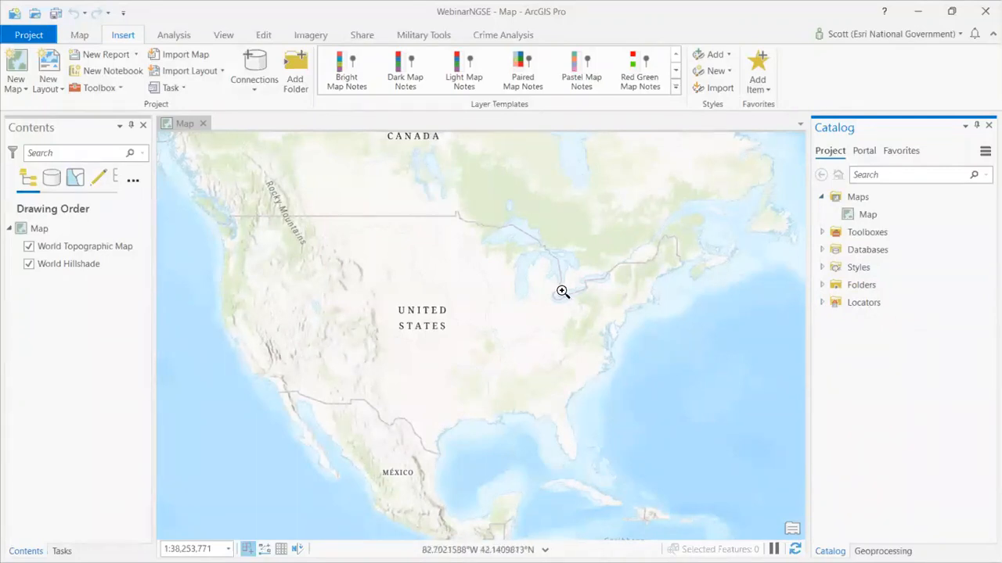
Explore the map around Washington and Maryland, and return to a view of the whole United States.
{"action": "left_click_drag", "start_coordinate": [586, 328], "coordinate": [621, 355]}
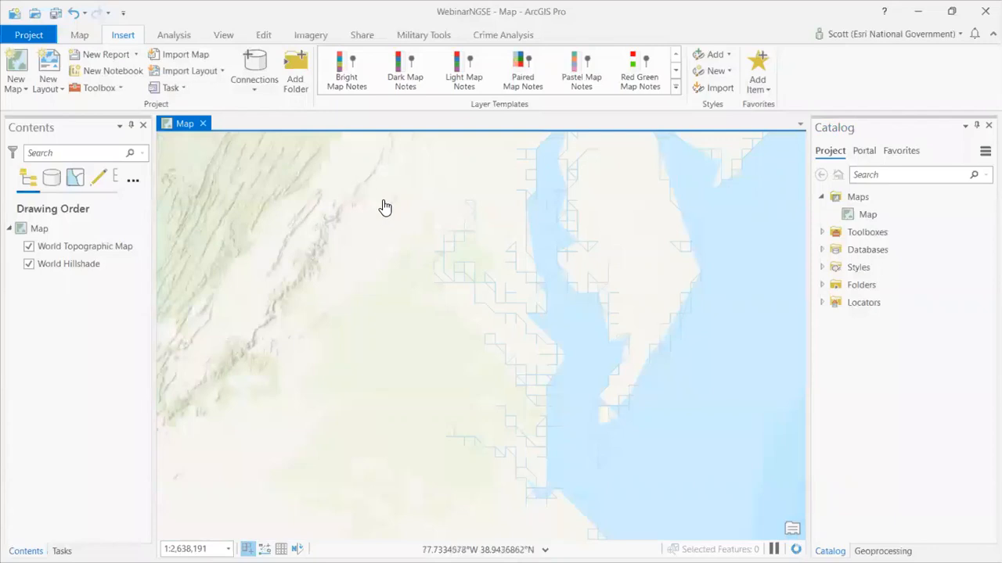
{"action": "left_click_drag", "start_coordinate": [385, 211], "coordinate": [449, 427]}
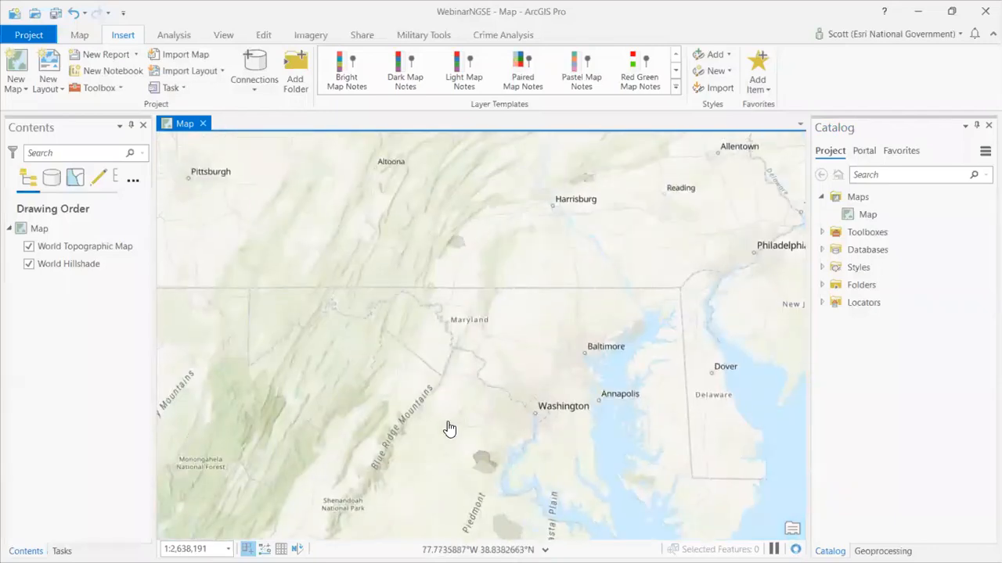
{"action": "scroll", "coordinate": [343, 353], "scroll_direction": "down", "scroll_amount": 3}
{"action": "scroll", "coordinate": [313, 353], "scroll_direction": "down", "scroll_amount": 4}
{"action": "left_click_drag", "start_coordinate": [259, 362], "coordinate": [608, 342]}
{"action": "scroll", "coordinate": [501, 339], "scroll_direction": "down", "scroll_amount": 1}
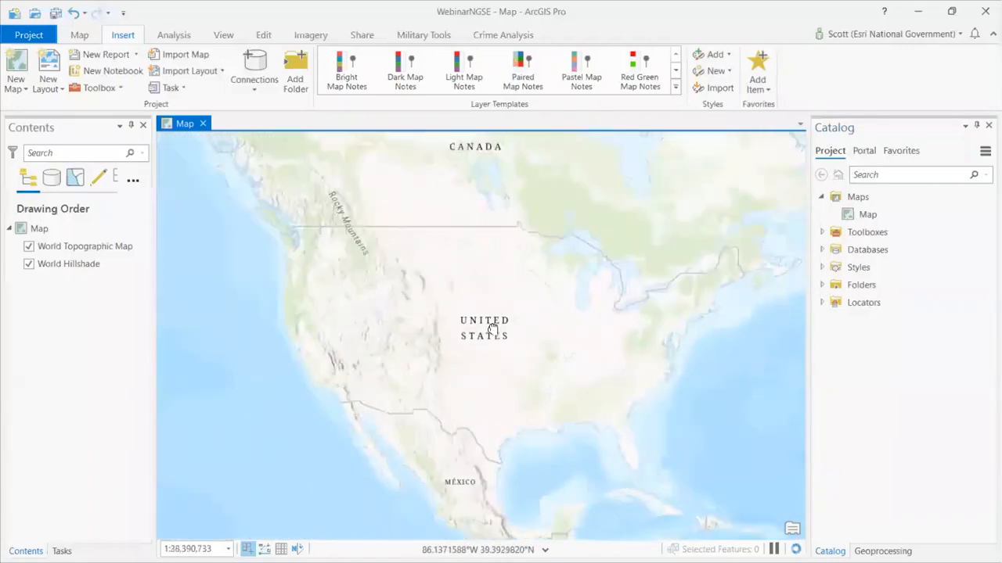
{"action": "left_click_drag", "start_coordinate": [516, 336], "coordinate": [498, 324]}
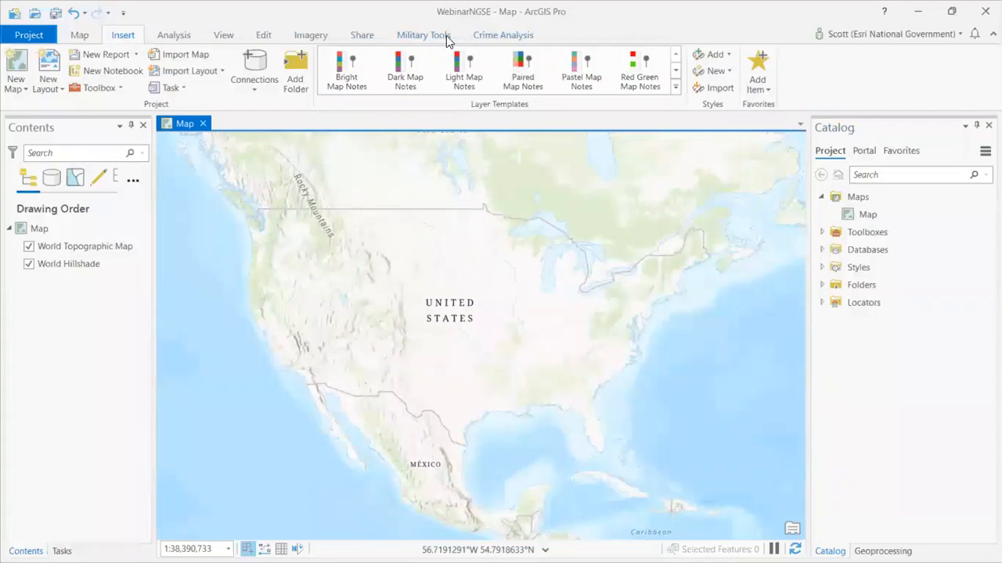
Look through the sharing, editing and map command sets, ending with the map commands.
{"action": "left_click", "coordinate": [361, 35]}
{"action": "left_click", "coordinate": [264, 35]}
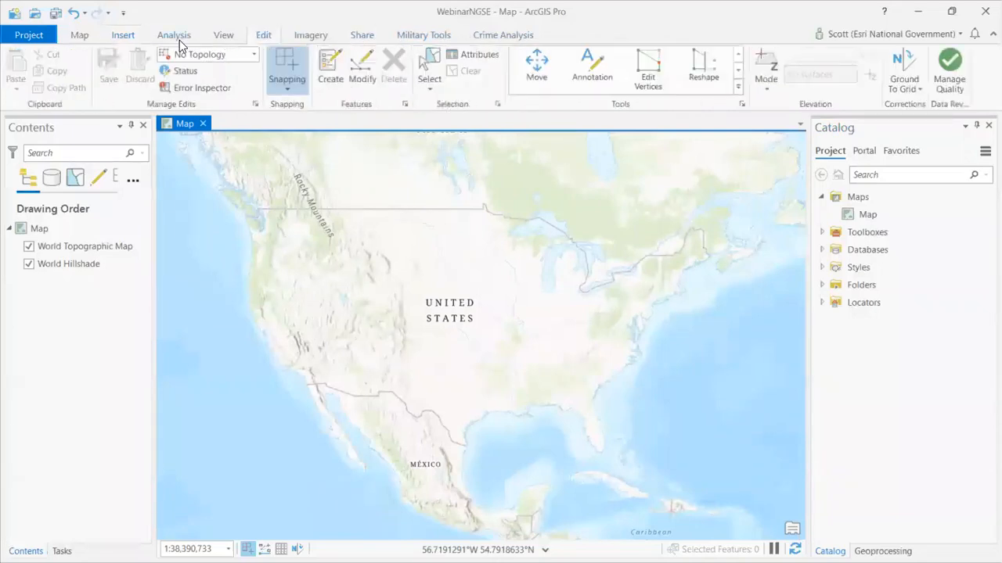
{"action": "left_click", "coordinate": [74, 34]}
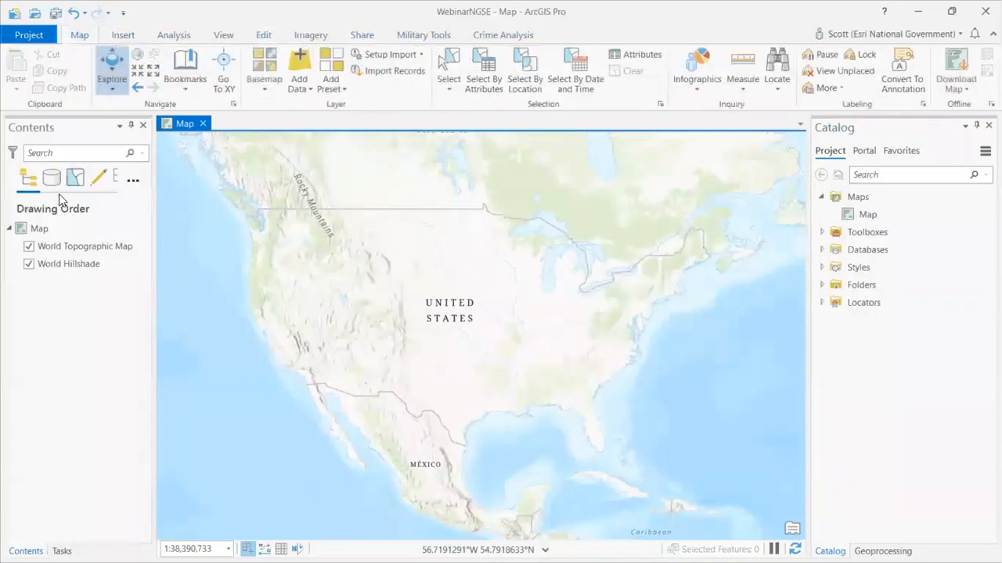
View the appearance options available for the World Topographic Map and World Hillshade layers.
{"action": "left_click", "coordinate": [51, 247]}
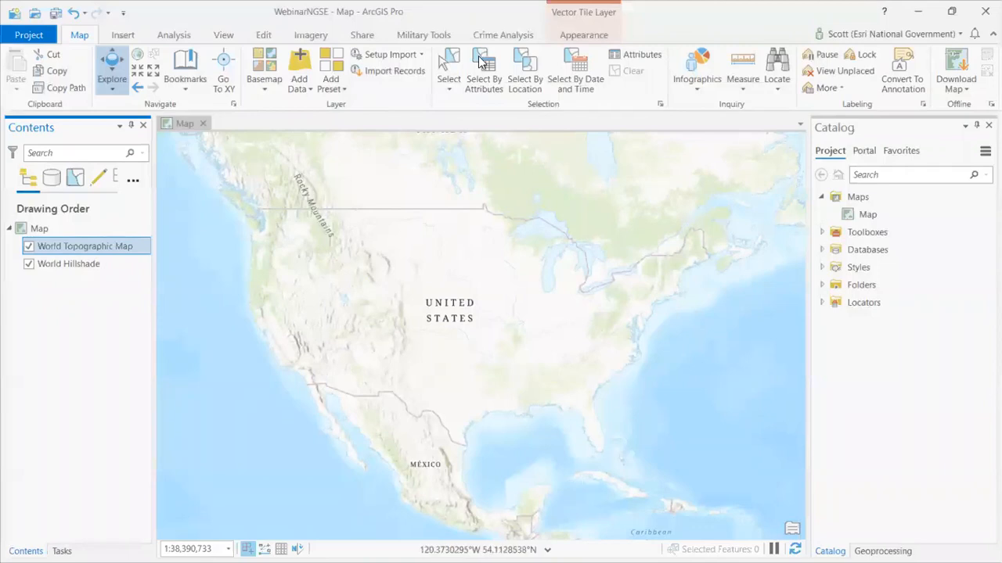
{"action": "left_click", "coordinate": [577, 36]}
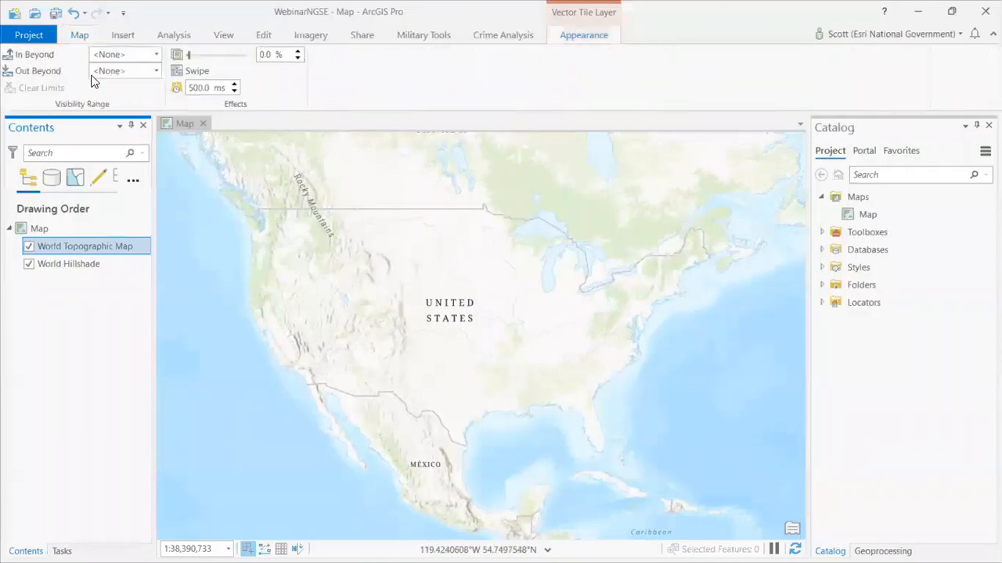
{"action": "left_click", "coordinate": [71, 264]}
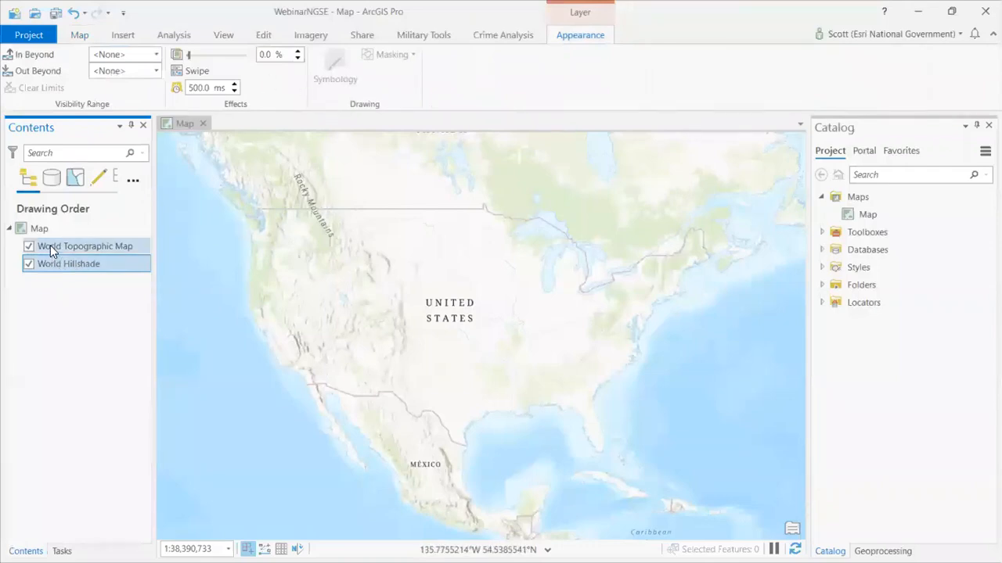
Change the map's basemap to Light Gray Canvas.
{"action": "left_click", "coordinate": [25, 230]}
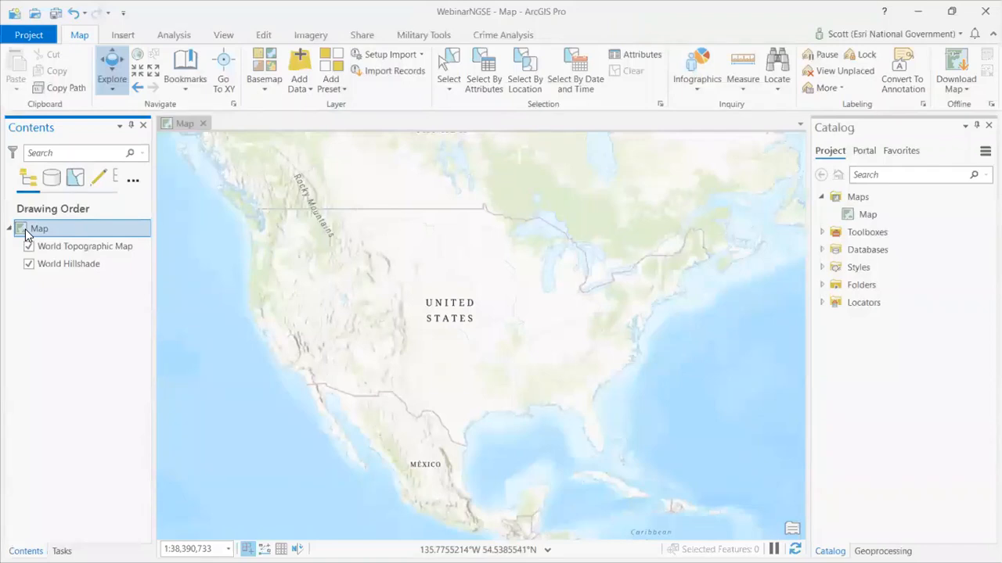
{"action": "left_click", "coordinate": [255, 93]}
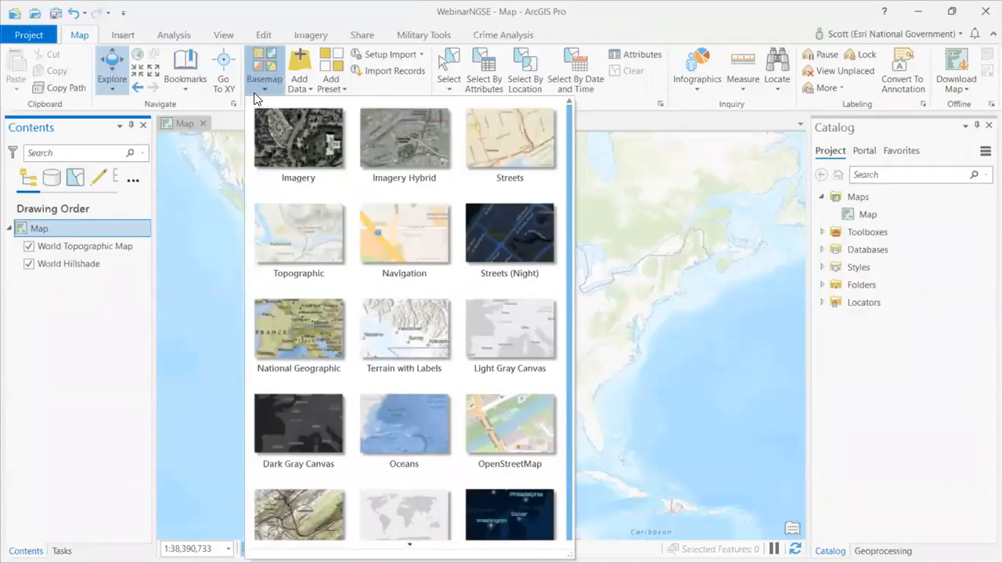
{"action": "left_click", "coordinate": [505, 336]}
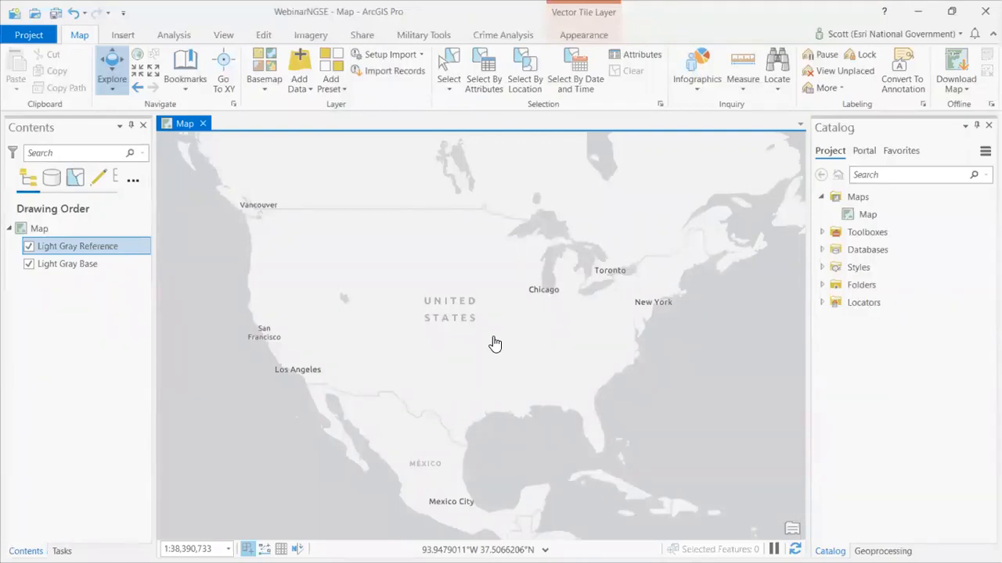
Start adding data to the map and examine the project, portal and computer sources, ending in the portal's My Content.
{"action": "left_click", "coordinate": [305, 87]}
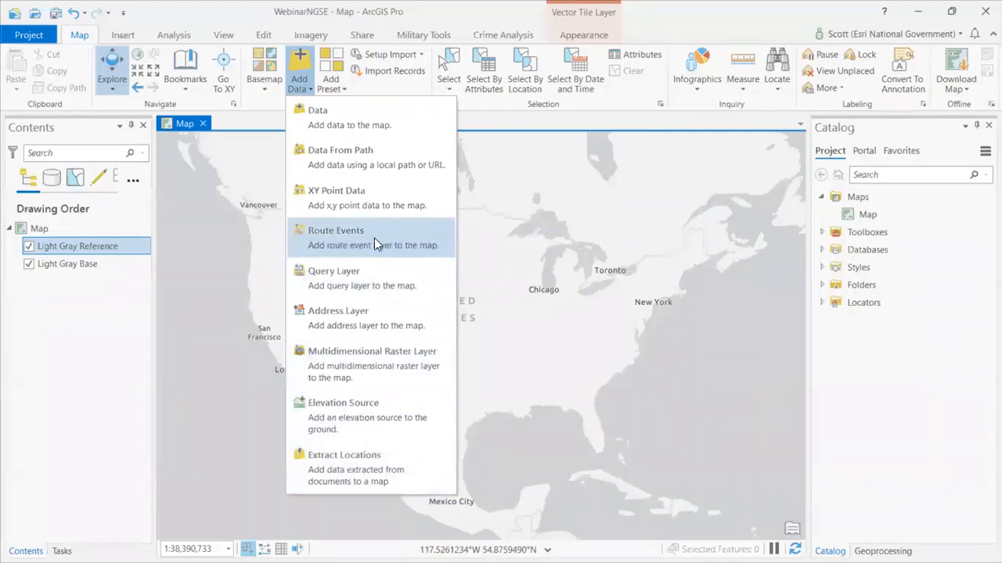
{"action": "left_click", "coordinate": [317, 110]}
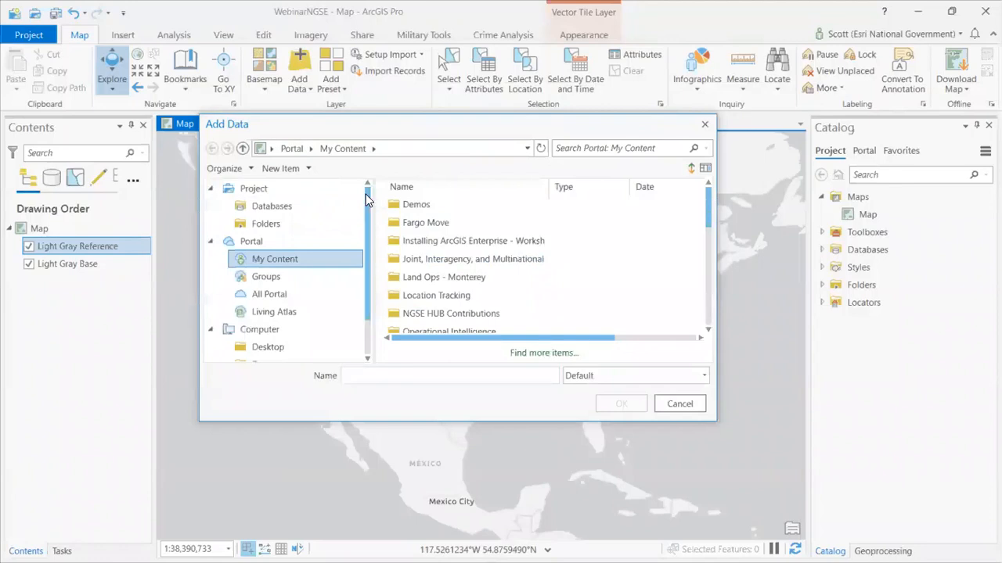
{"action": "left_click", "coordinate": [249, 189]}
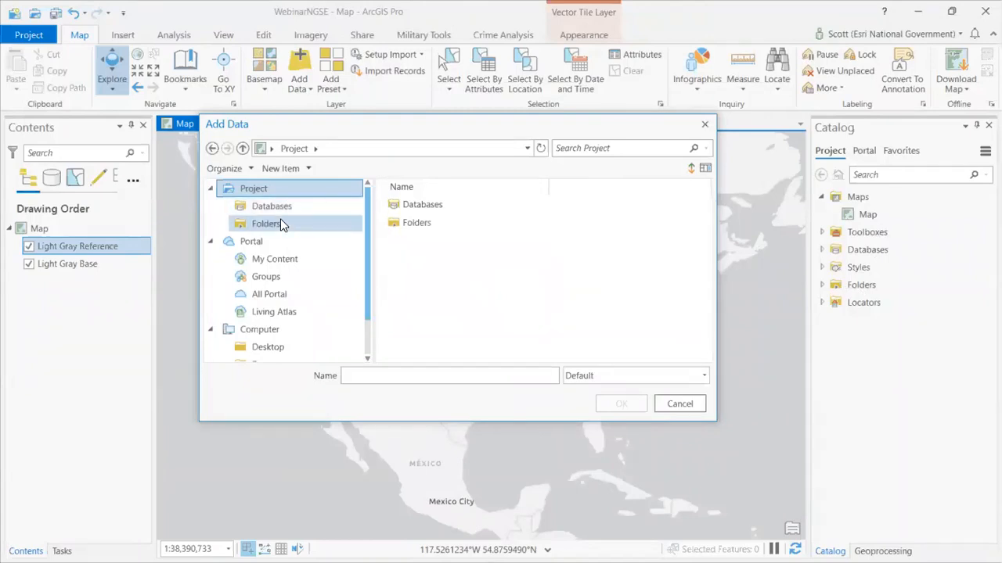
{"action": "left_click", "coordinate": [250, 241]}
{"action": "left_click_drag", "start_coordinate": [365, 244], "coordinate": [371, 276]}
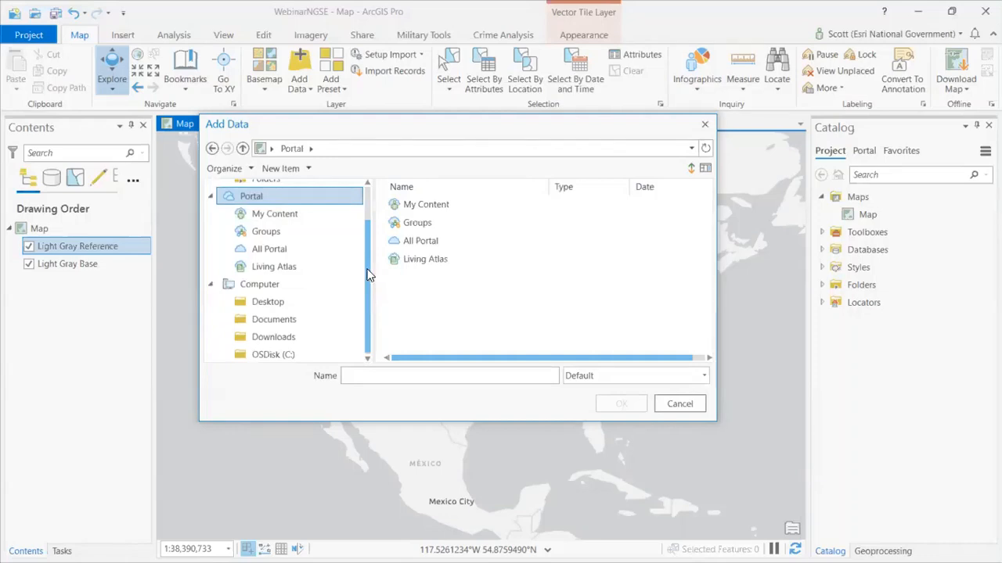
{"action": "left_click_drag", "start_coordinate": [369, 273], "coordinate": [369, 311]}
{"action": "left_click", "coordinate": [249, 283]}
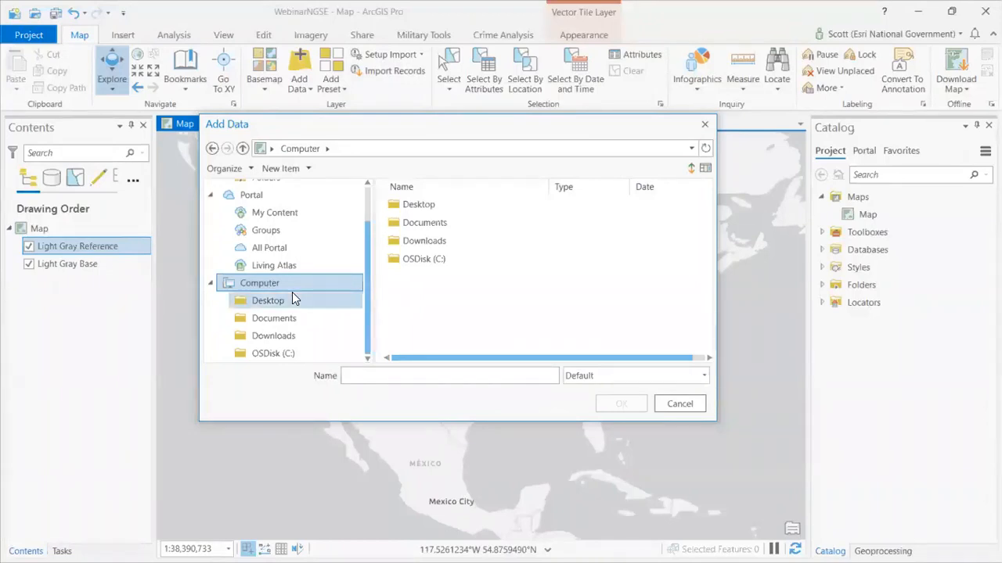
{"action": "left_click", "coordinate": [269, 248]}
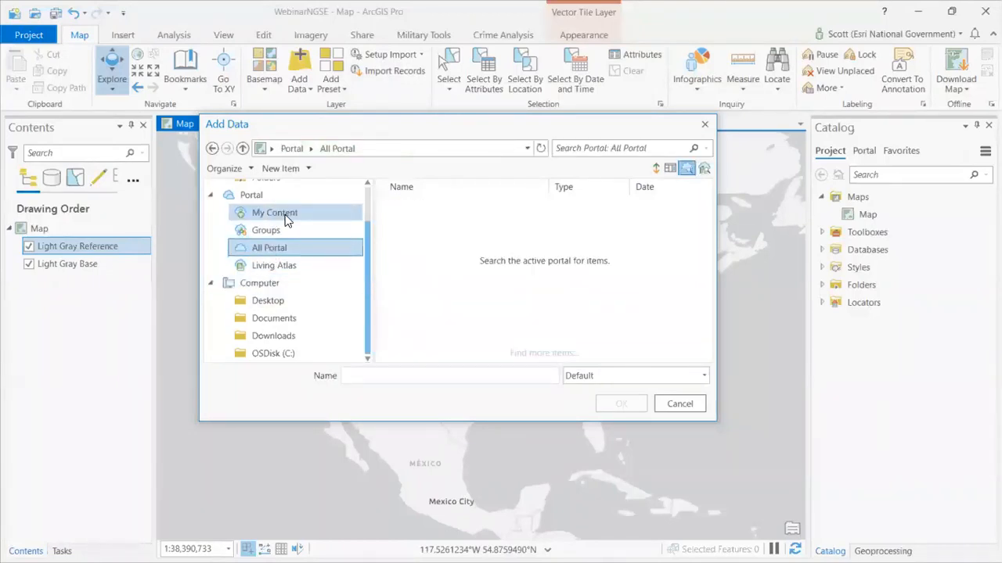
{"action": "left_click", "coordinate": [271, 213]}
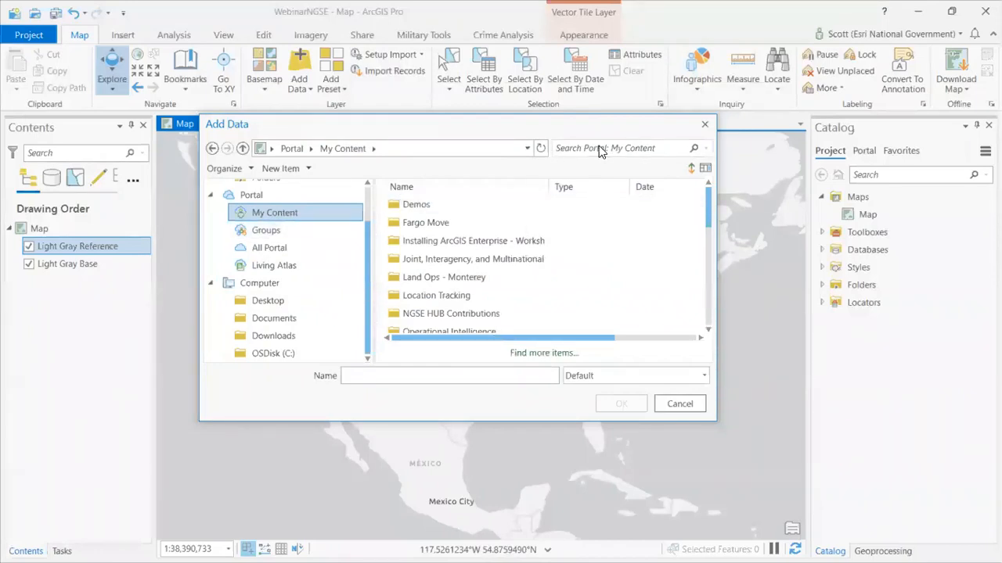
Search My Content for "propogation".
{"action": "left_click", "coordinate": [599, 149]}
{"action": "type", "text": "propogation"}
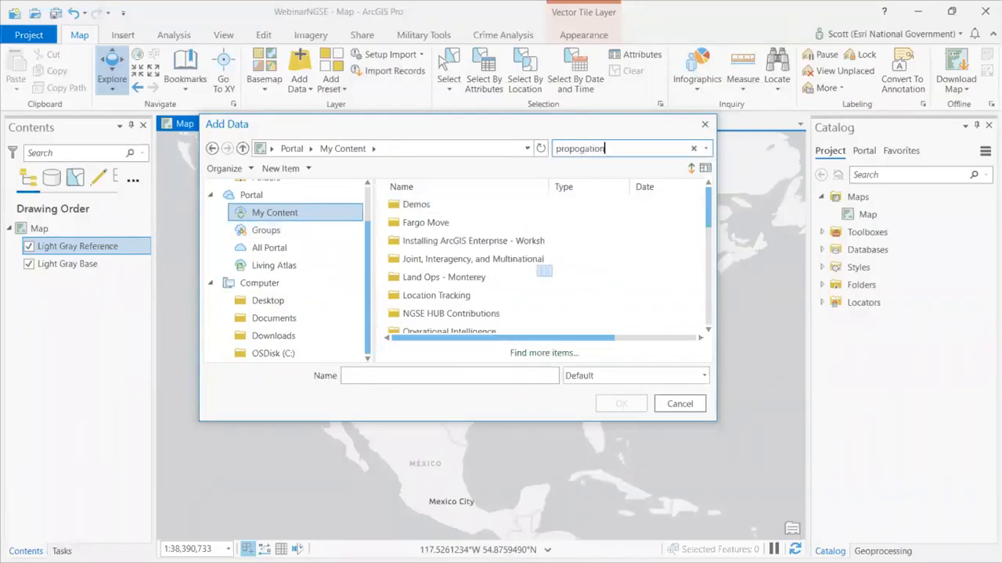
{"action": "key", "text": "Return"}
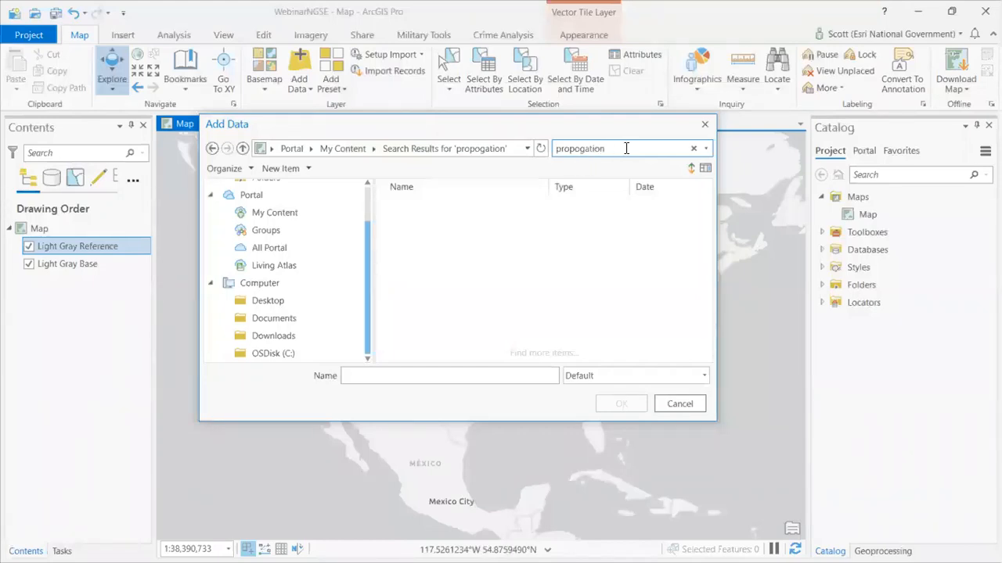
Search My Content for "sound" and add the Sound Propagation feature layer to the map.
{"action": "left_click_drag", "start_coordinate": [626, 148], "coordinate": [558, 154]}
{"action": "type", "text": "sound"}
{"action": "key", "text": "Return"}
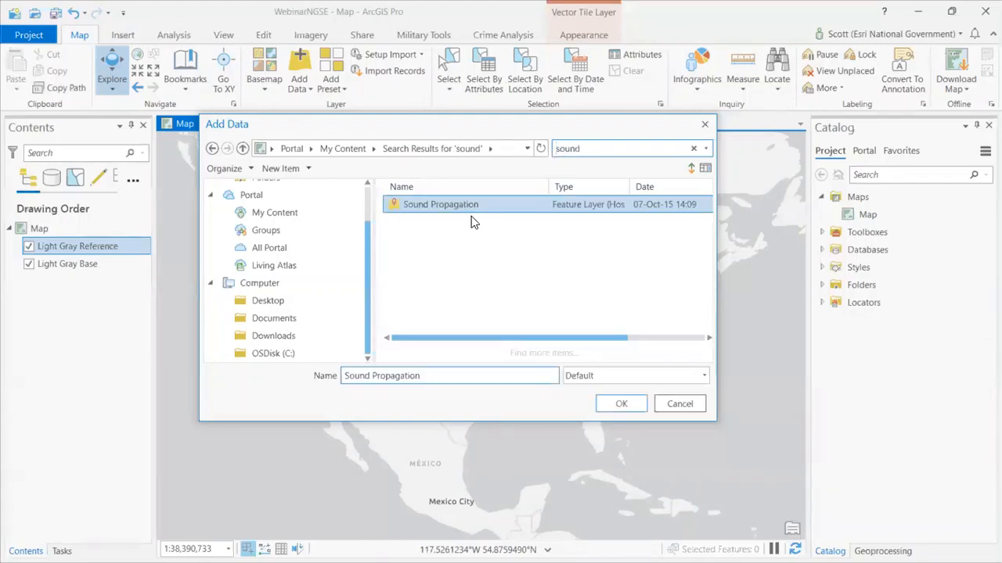
{"action": "left_click", "coordinate": [619, 406]}
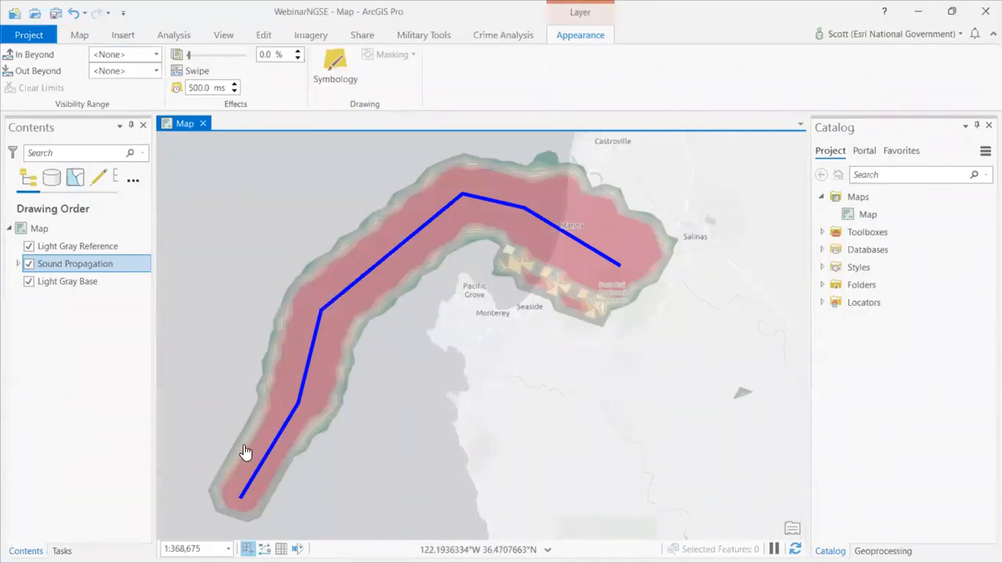
Insert a new global scene into the project and locate it among the Catalog's maps.
{"action": "left_click", "coordinate": [123, 36]}
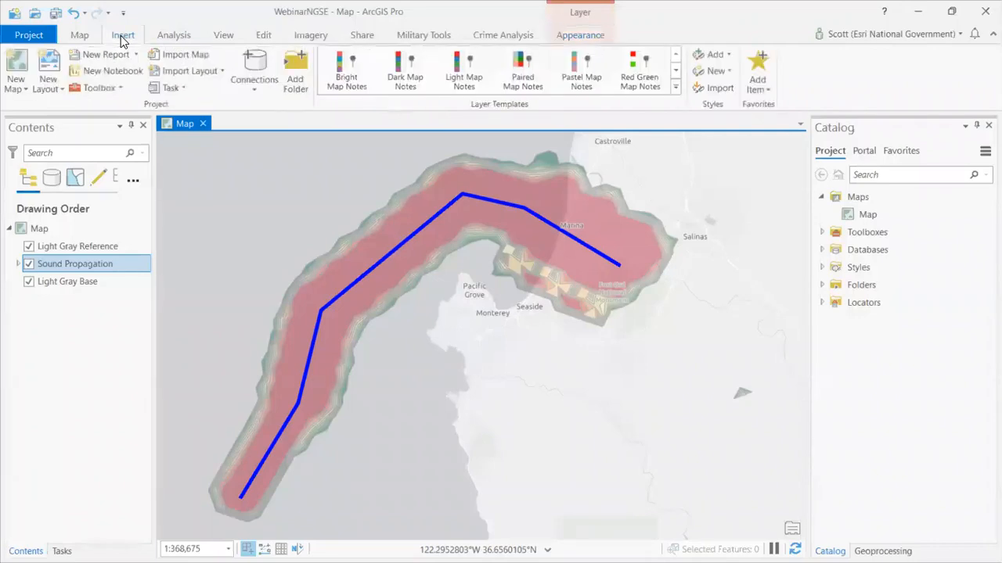
{"action": "left_click", "coordinate": [19, 85]}
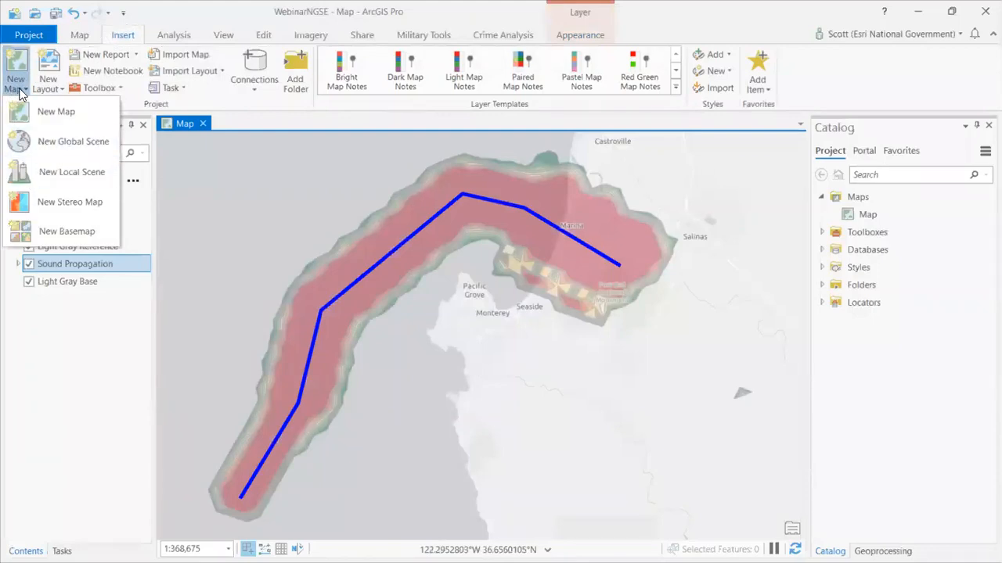
{"action": "left_click", "coordinate": [56, 139]}
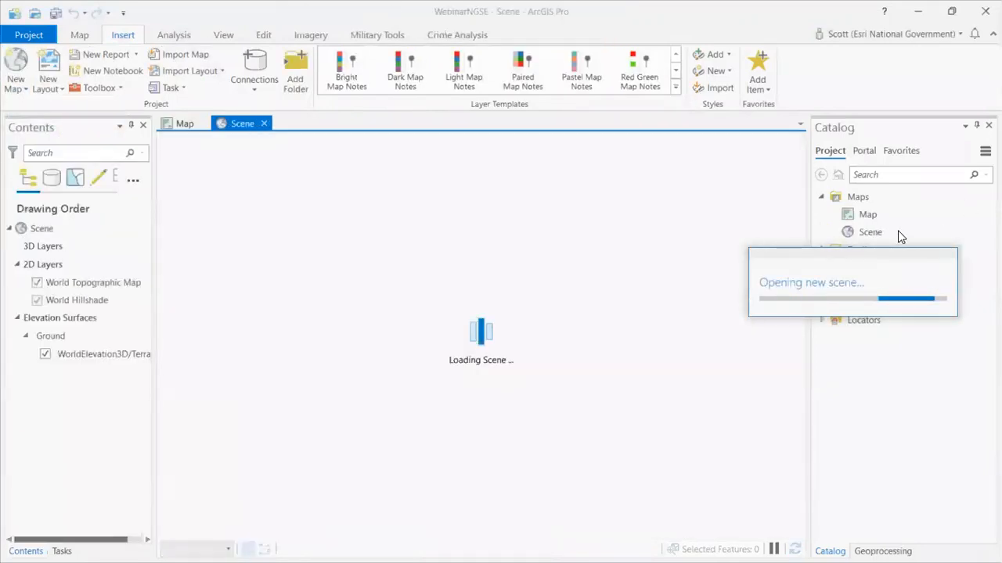
{"action": "left_click", "coordinate": [868, 231]}
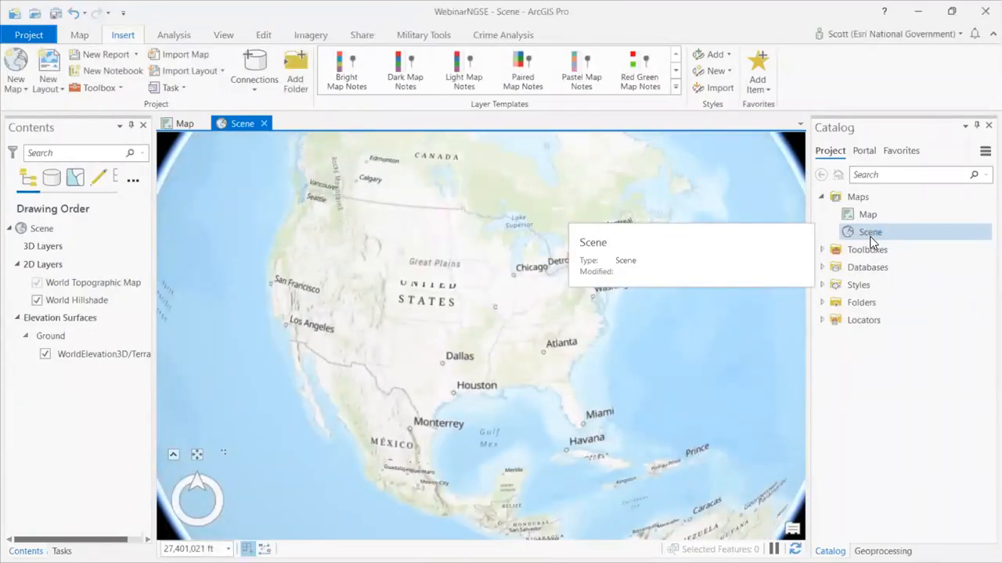
Add a folder connection to the OneDrive - Esri folder in the user's profile directory.
{"action": "right_click", "coordinate": [841, 307]}
{"action": "left_click", "coordinate": [869, 314]}
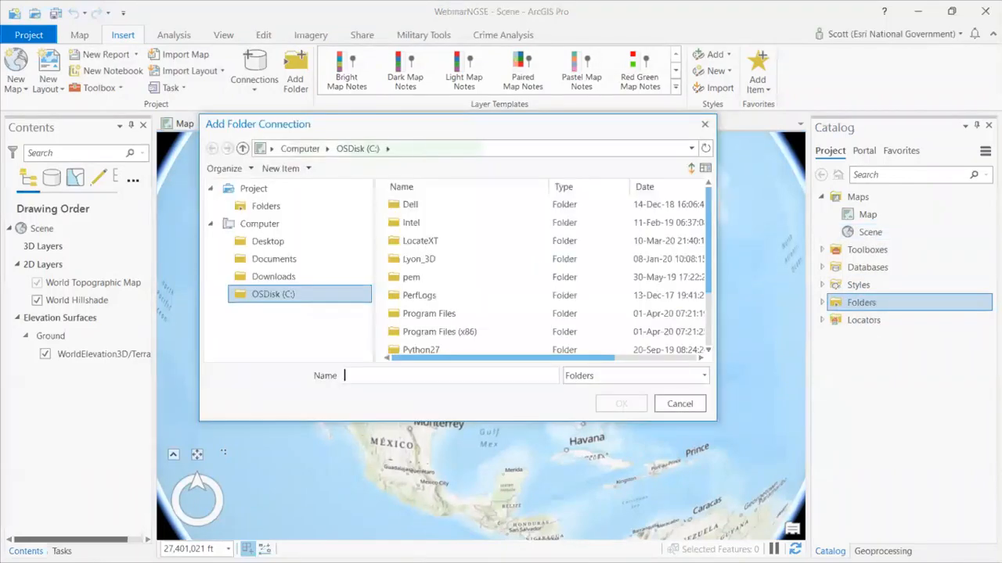
{"action": "key", "text": "alt+Tab"}
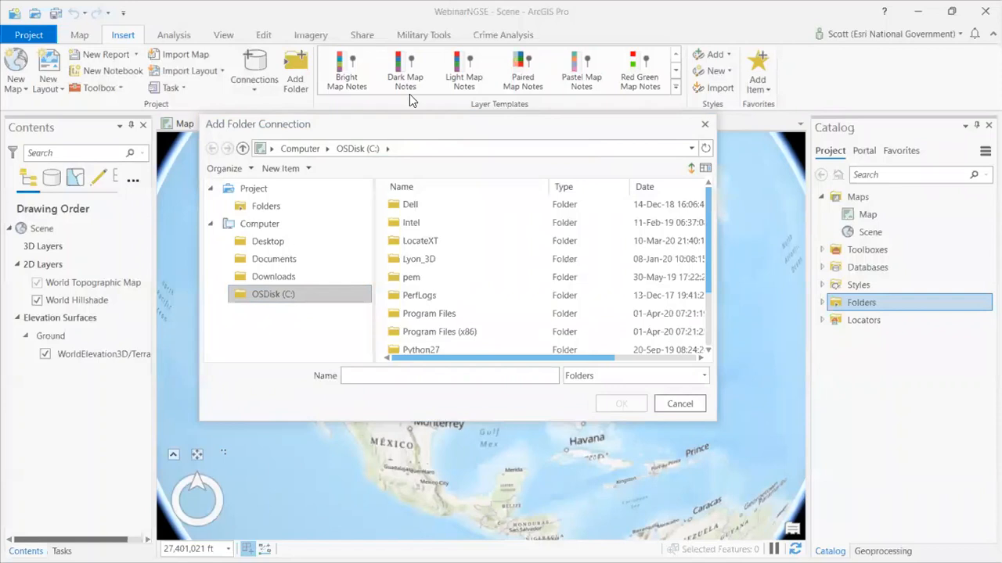
{"action": "left_click", "coordinate": [408, 150]}
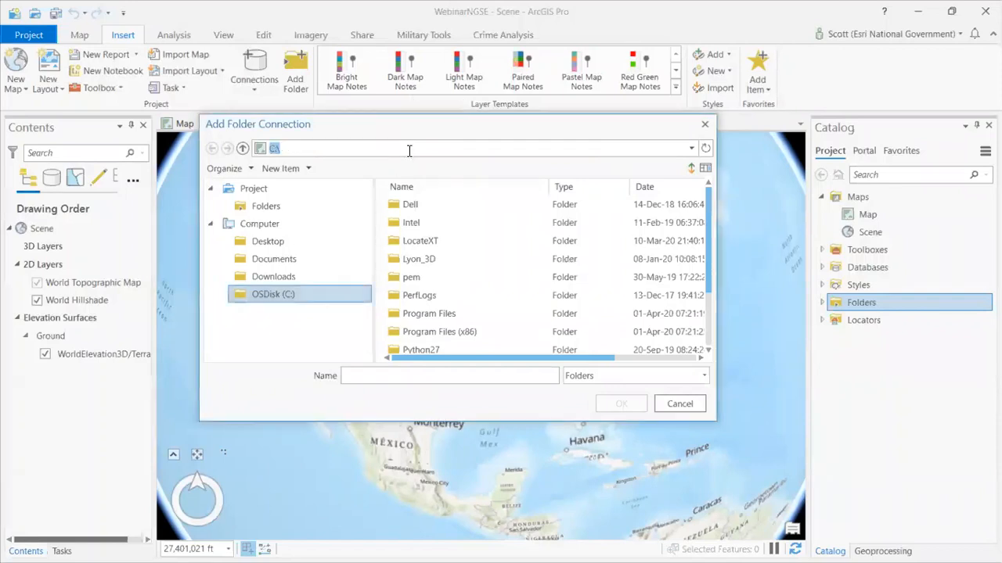
{"action": "type", "text": "C:\\Users\\scot6793\\OneDrive - Esri\\"}
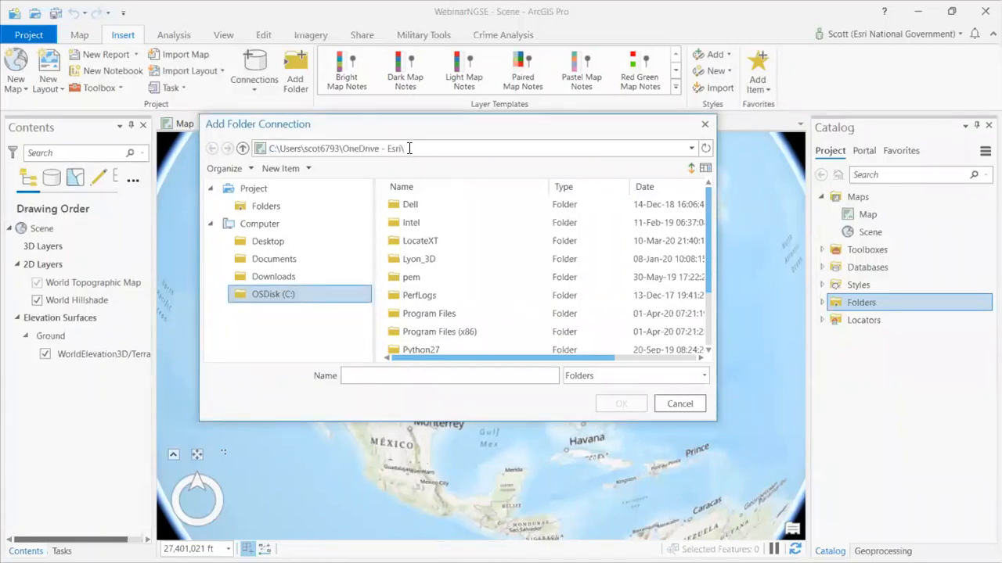
{"action": "key", "text": "Return"}
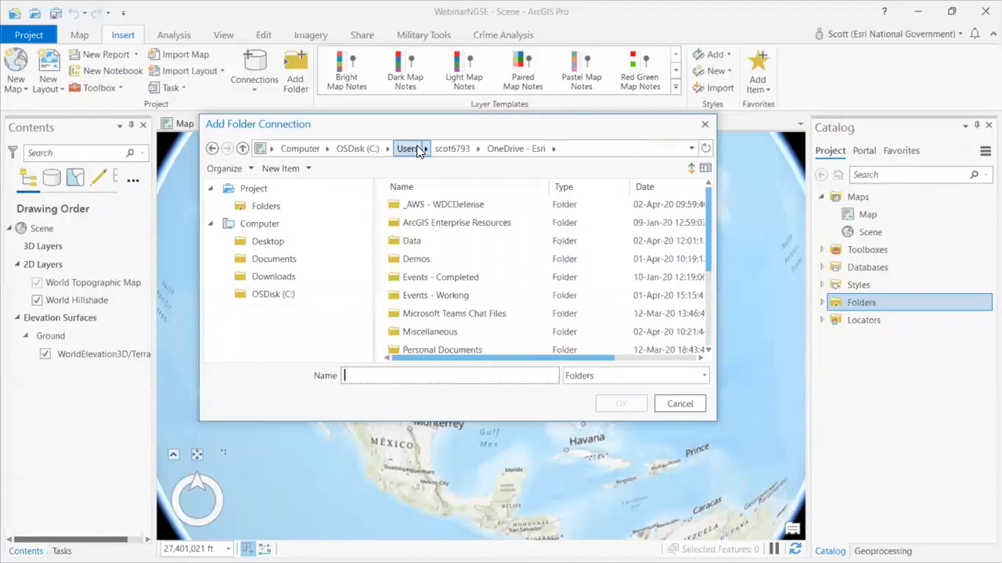
{"action": "left_click", "coordinate": [459, 149]}
{"action": "scroll", "coordinate": [429, 302], "scroll_direction": "down", "scroll_amount": 4}
{"action": "left_click", "coordinate": [432, 298]}
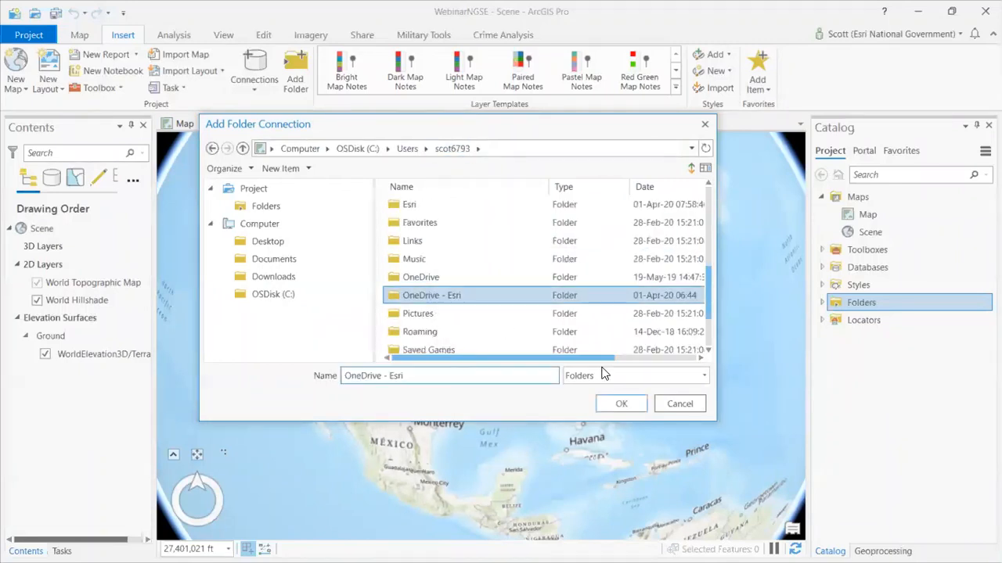
{"action": "left_click", "coordinate": [622, 403]}
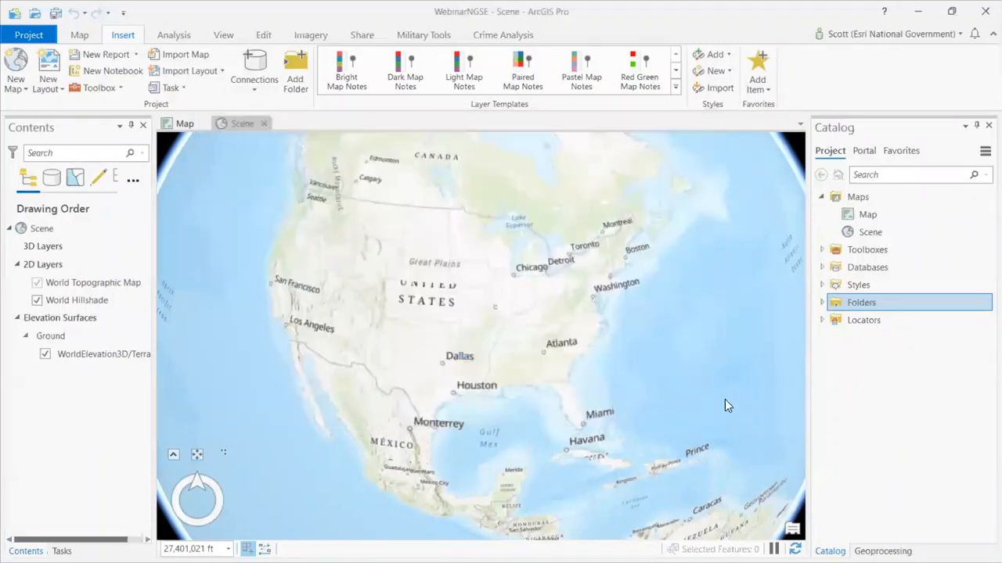
Expand the connected OneDrive - Esri folder in the Catalog down to Data, Vricon and Vricon SLPK.
{"action": "left_click", "coordinate": [821, 304]}
{"action": "left_click", "coordinate": [835, 340]}
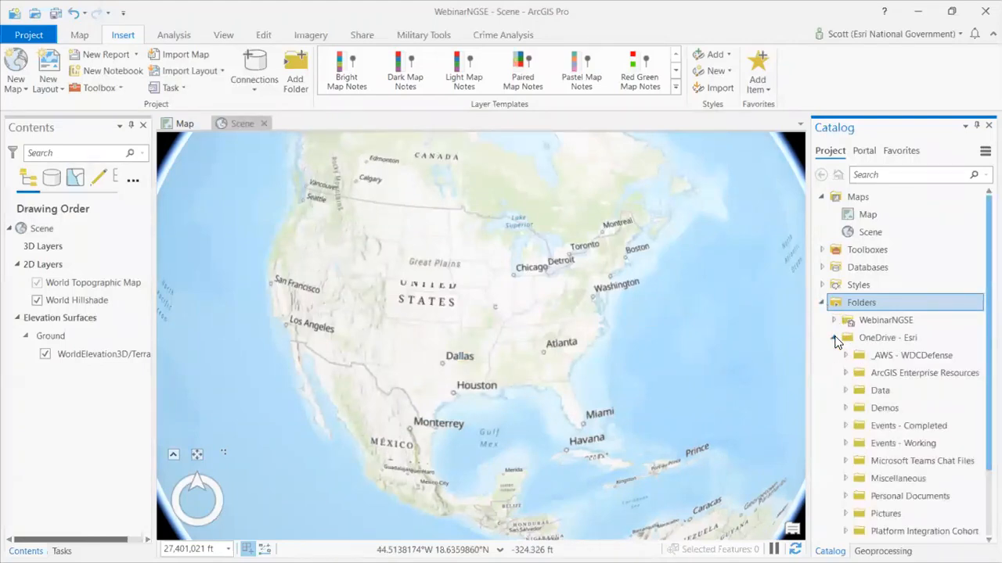
{"action": "left_click", "coordinate": [846, 390]}
{"action": "left_click", "coordinate": [857, 426]}
{"action": "scroll", "coordinate": [861, 407], "scroll_direction": "down", "scroll_amount": 2}
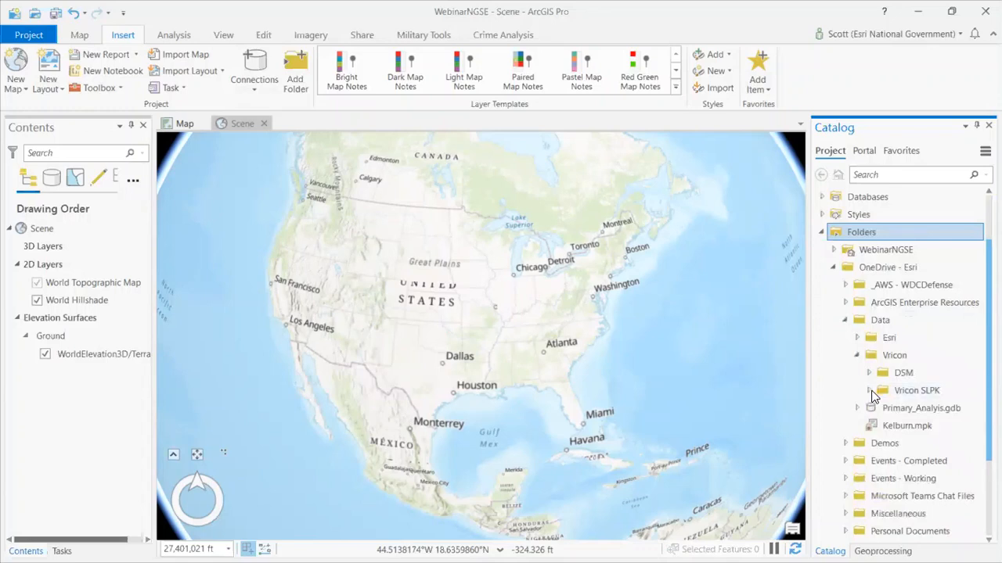
{"action": "left_click", "coordinate": [870, 391]}
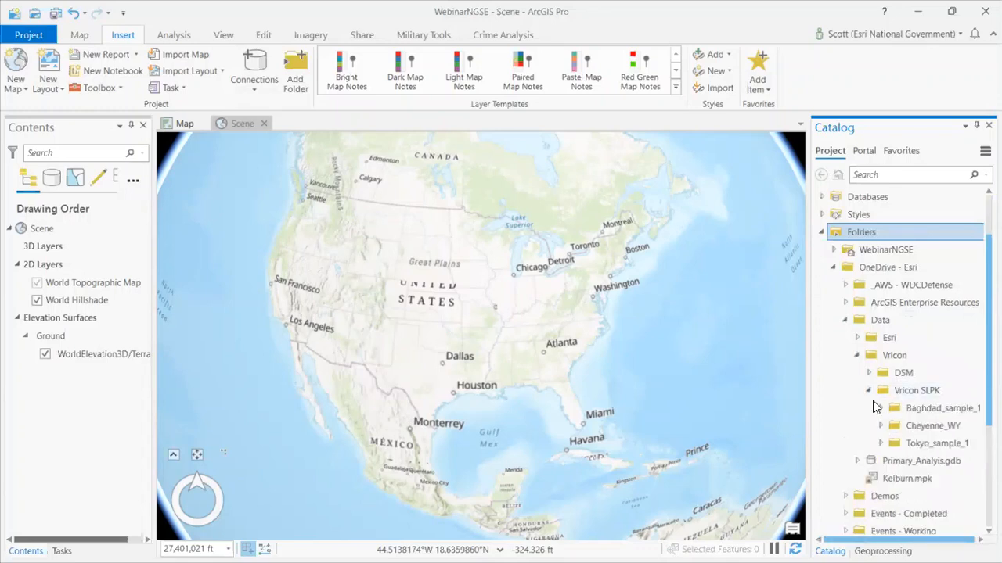
Add the vricon_i3s scene layer from the data folder inside Tokyo_sample_1 to the global scene.
{"action": "left_click", "coordinate": [881, 443]}
{"action": "left_click", "coordinate": [893, 461]}
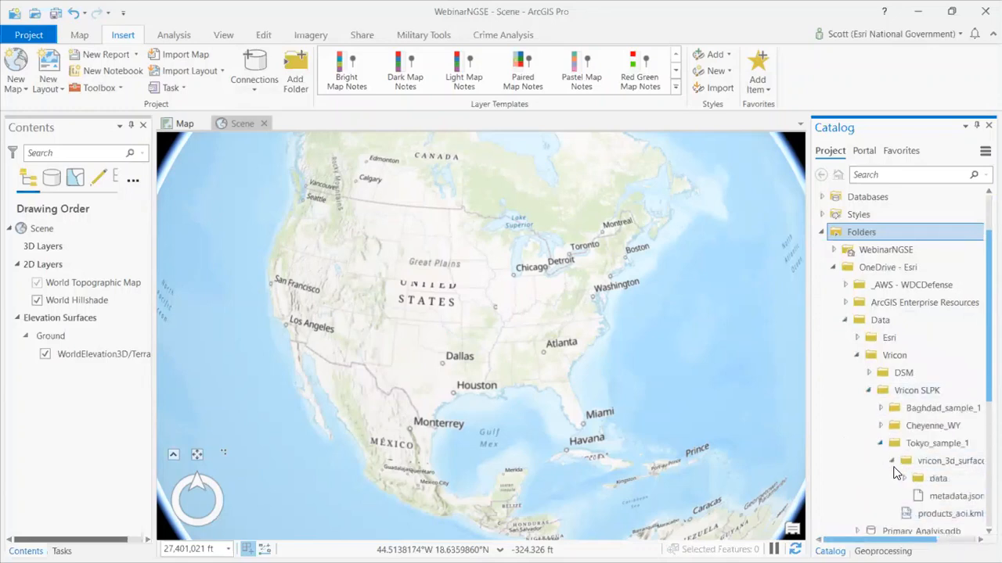
{"action": "scroll", "coordinate": [908, 462], "scroll_direction": "down", "scroll_amount": 1}
{"action": "left_click", "coordinate": [904, 443]}
{"action": "left_click_drag", "start_coordinate": [936, 459], "coordinate": [471, 304]}
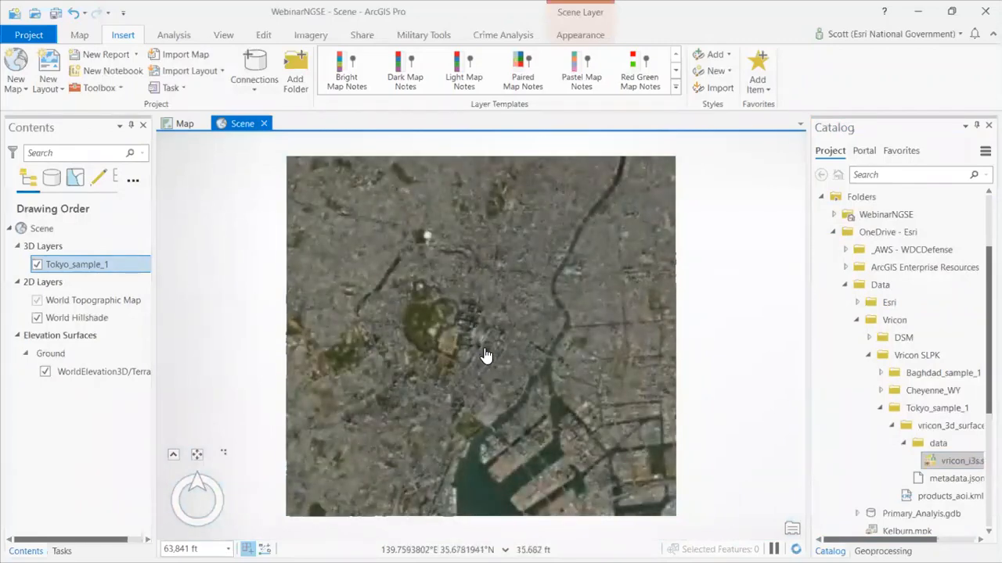
Explore the Tokyo 3D buildings and parkland from close, tilted viewpoints, then check the 2D map view and return to the scene.
{"action": "scroll", "coordinate": [468, 342], "scroll_direction": "up", "scroll_amount": 5}
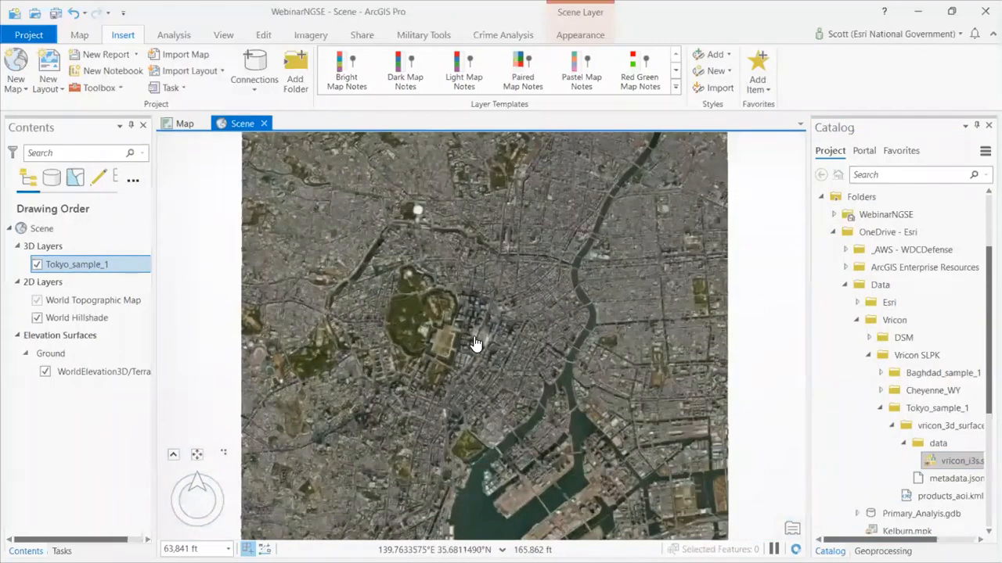
{"action": "scroll", "coordinate": [475, 342], "scroll_direction": "up", "scroll_amount": 2}
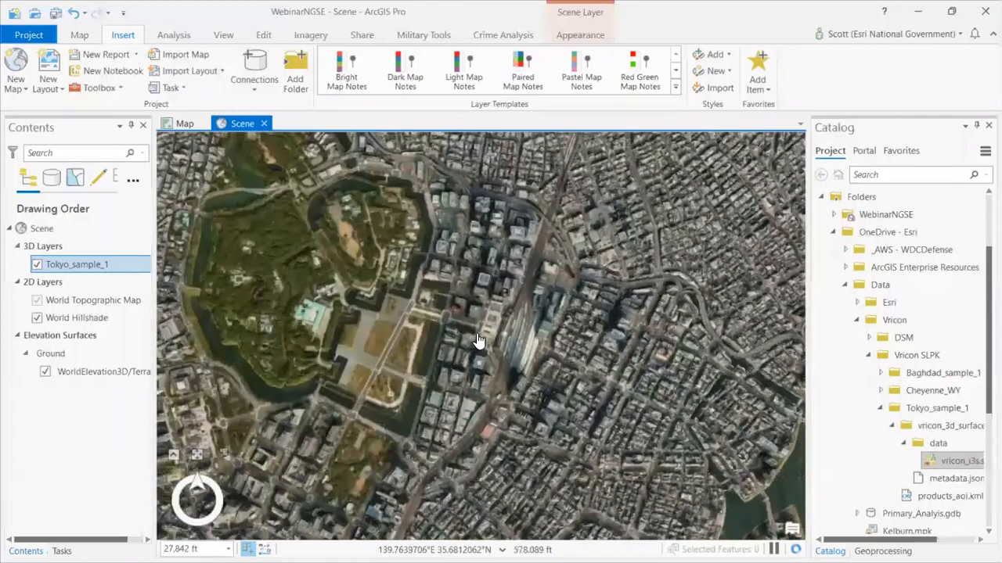
{"action": "scroll", "coordinate": [472, 330], "scroll_direction": "up", "scroll_amount": 3}
{"action": "left_click_drag", "start_coordinate": [471, 328], "coordinate": [112, 163]}
{"action": "scroll", "coordinate": [335, 359], "scroll_direction": "up", "scroll_amount": 4}
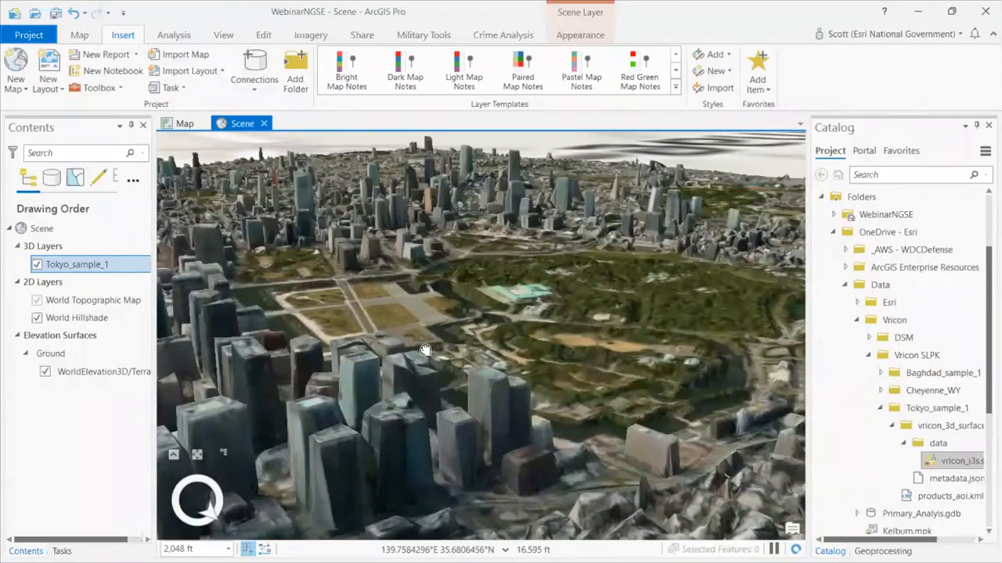
{"action": "left_click_drag", "start_coordinate": [264, 271], "coordinate": [264, 353]}
{"action": "left_click_drag", "start_coordinate": [536, 301], "coordinate": [300, 289]}
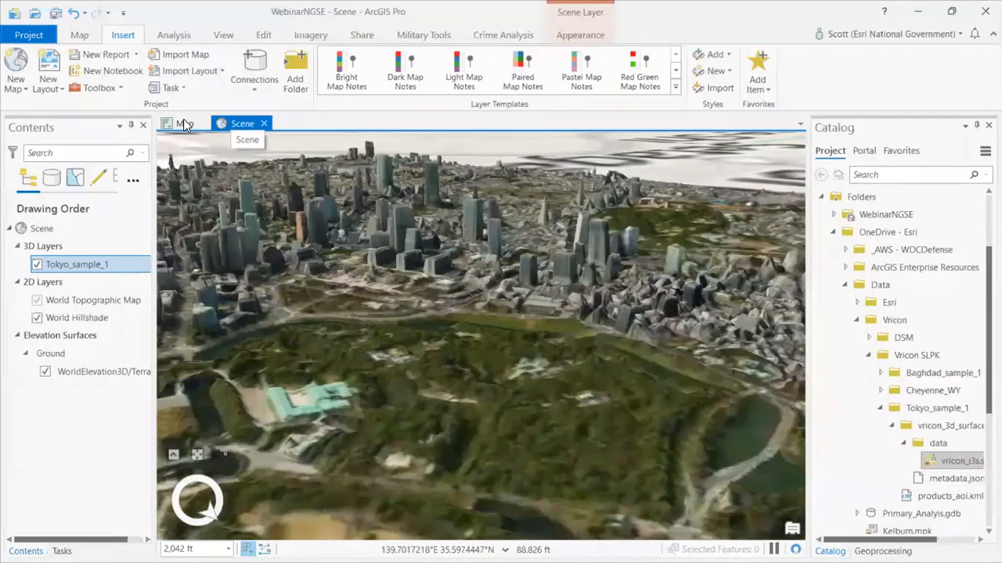
{"action": "left_click", "coordinate": [183, 119]}
{"action": "left_click", "coordinate": [229, 123]}
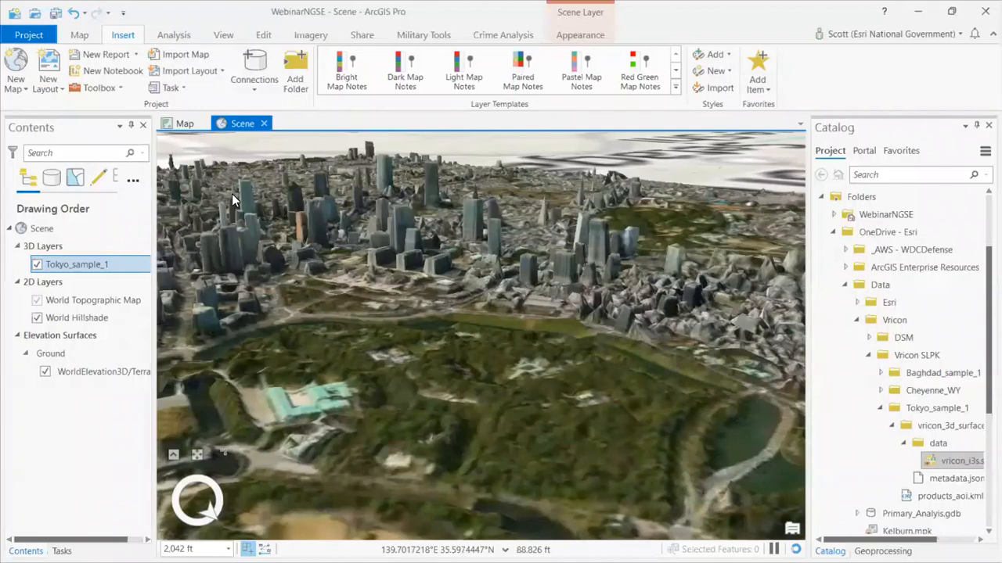
Dock the Tokyo scene side by side with the 2D map and pan each view independently.
{"action": "left_click_drag", "start_coordinate": [241, 123], "coordinate": [510, 342]}
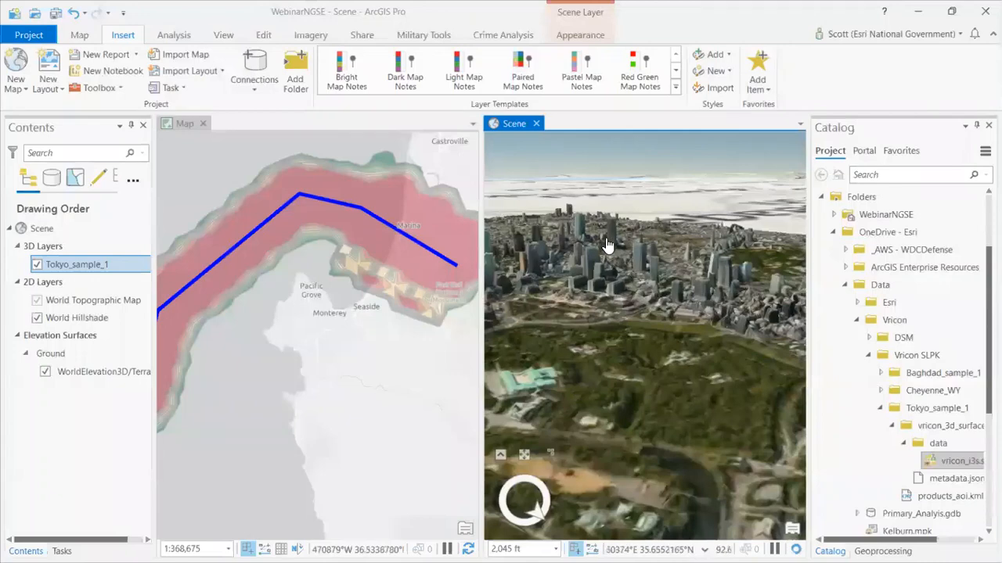
{"action": "left_click_drag", "start_coordinate": [596, 272], "coordinate": [643, 338]}
{"action": "left_click_drag", "start_coordinate": [346, 280], "coordinate": [277, 330]}
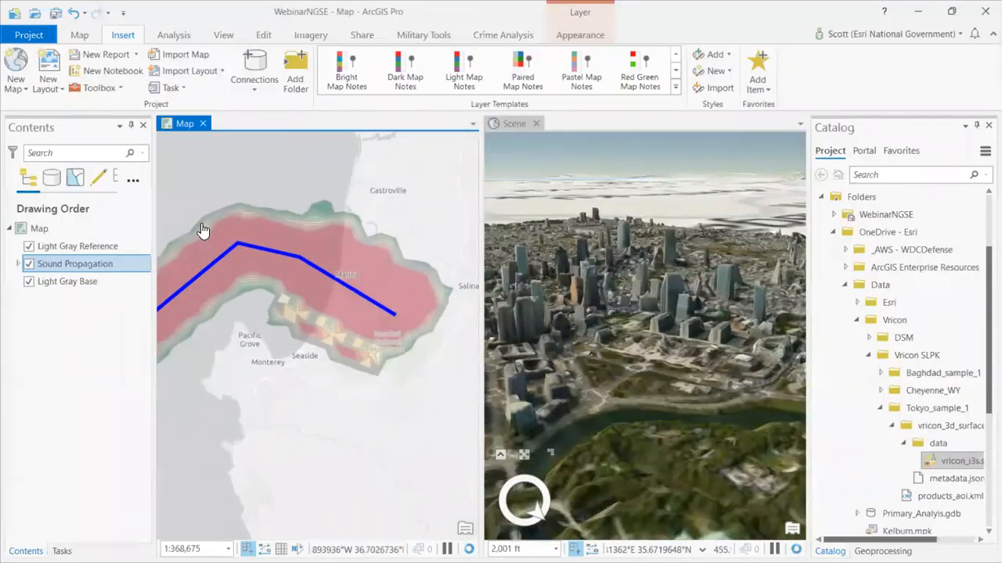
Link the map and scene views by both centre and scale, and navigate around Marina to test the link.
{"action": "left_click", "coordinate": [222, 35]}
{"action": "left_click", "coordinate": [104, 90]}
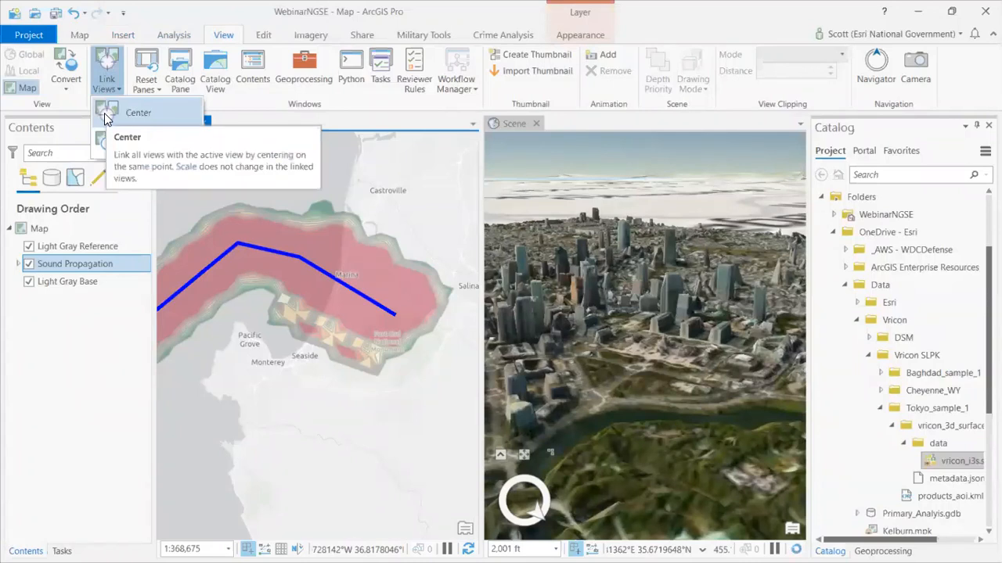
{"action": "left_click", "coordinate": [103, 143]}
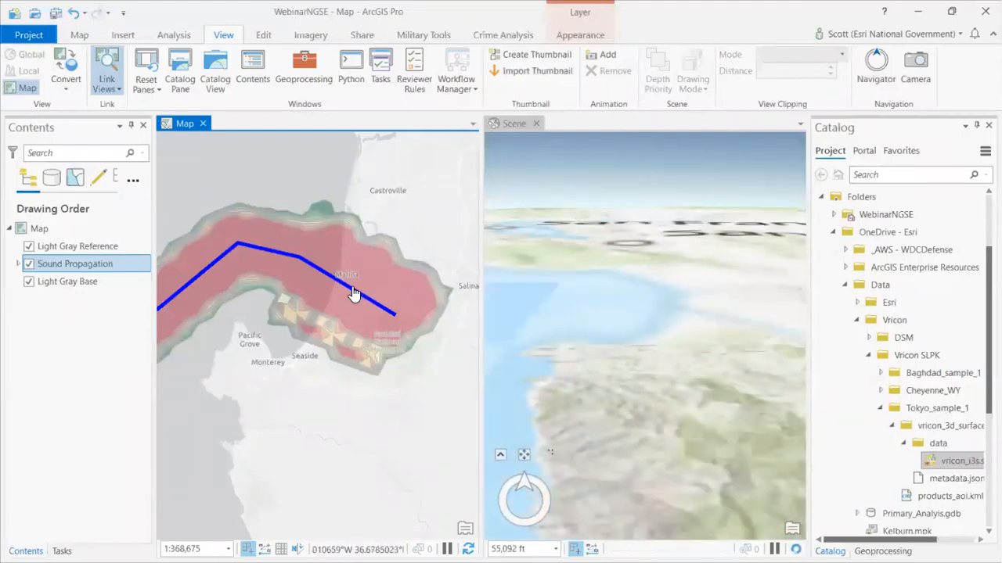
{"action": "scroll", "coordinate": [350, 292], "scroll_direction": "up", "scroll_amount": 5}
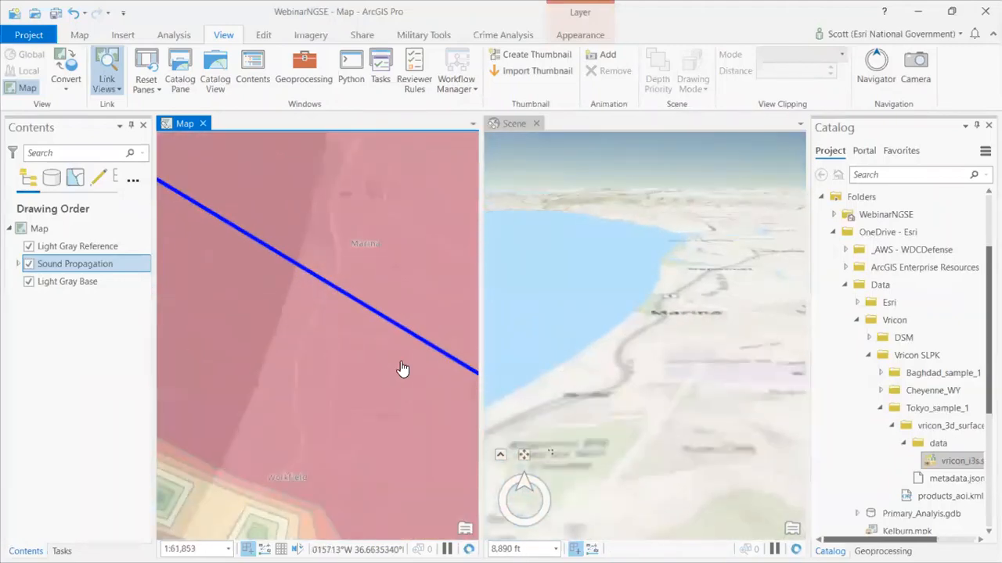
{"action": "left_click_drag", "start_coordinate": [682, 403], "coordinate": [270, 413]}
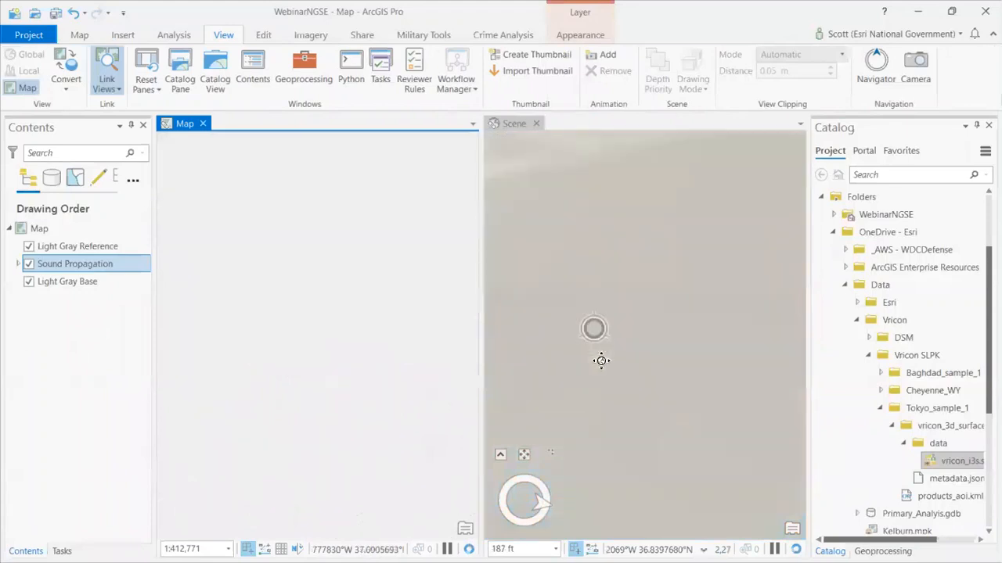
Close the scene and map views, and locate the stored Map and Scene items under Maps in the Catalog.
{"action": "left_click", "coordinate": [598, 354]}
{"action": "left_click", "coordinate": [536, 123]}
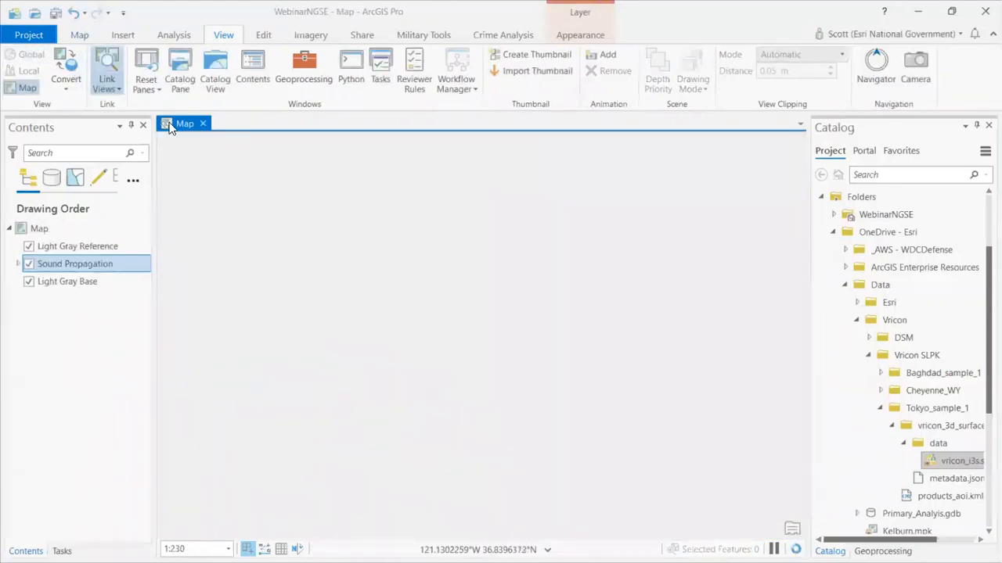
{"action": "left_click", "coordinate": [232, 220]}
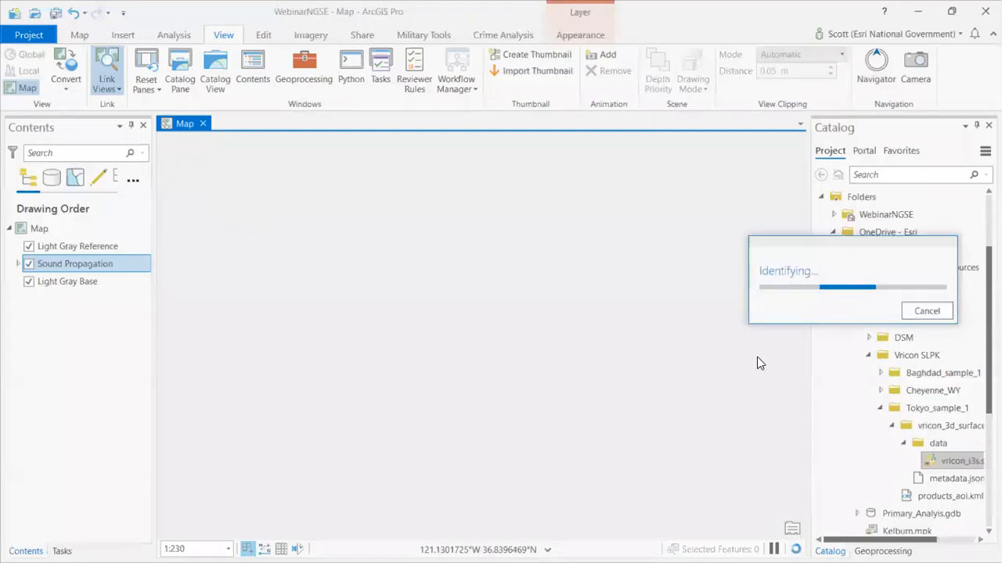
{"action": "left_click", "coordinate": [202, 124]}
{"action": "left_click", "coordinate": [819, 197]}
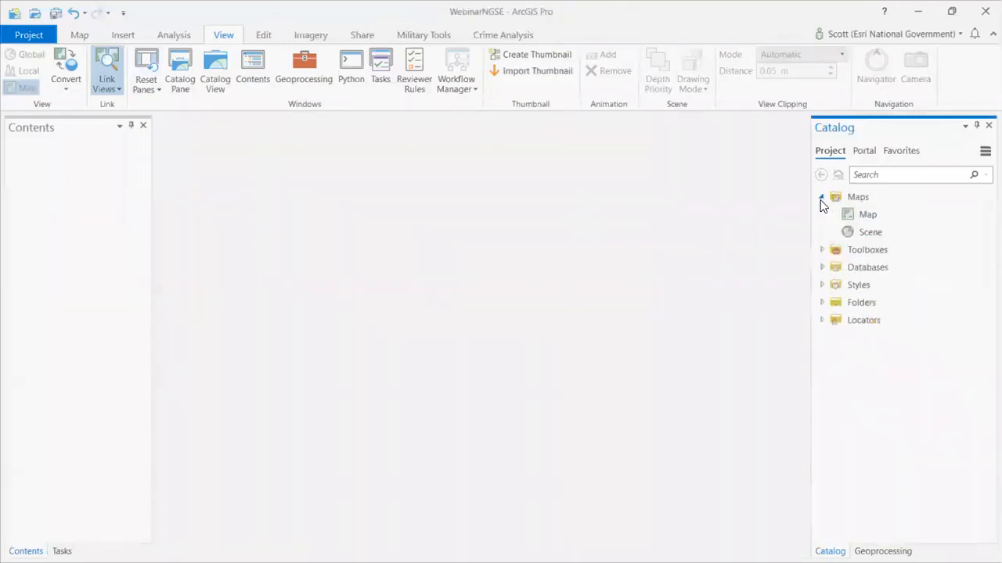
{"action": "left_click", "coordinate": [856, 214]}
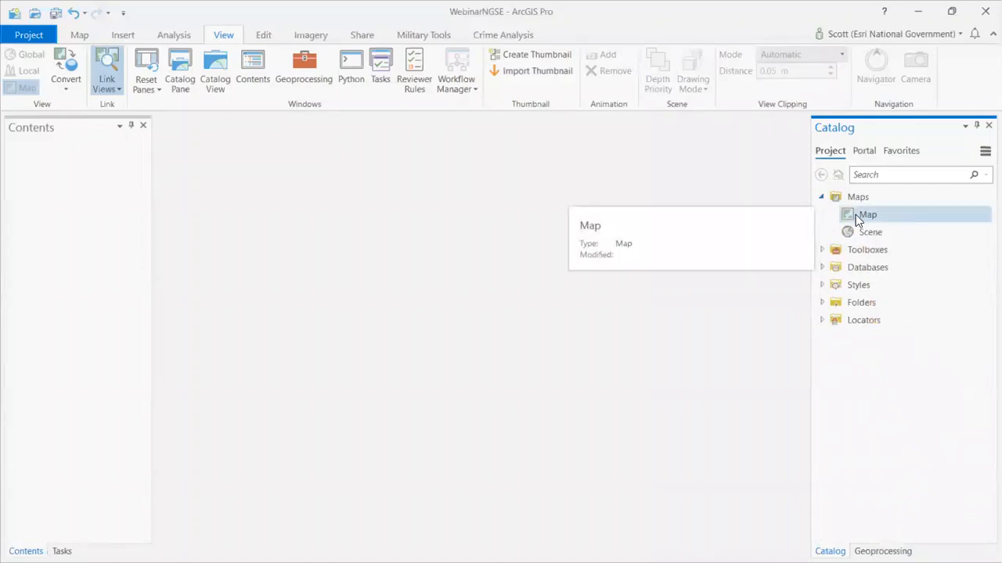
Search the geoprocessing tools for "buffe".
{"action": "left_click", "coordinate": [172, 35]}
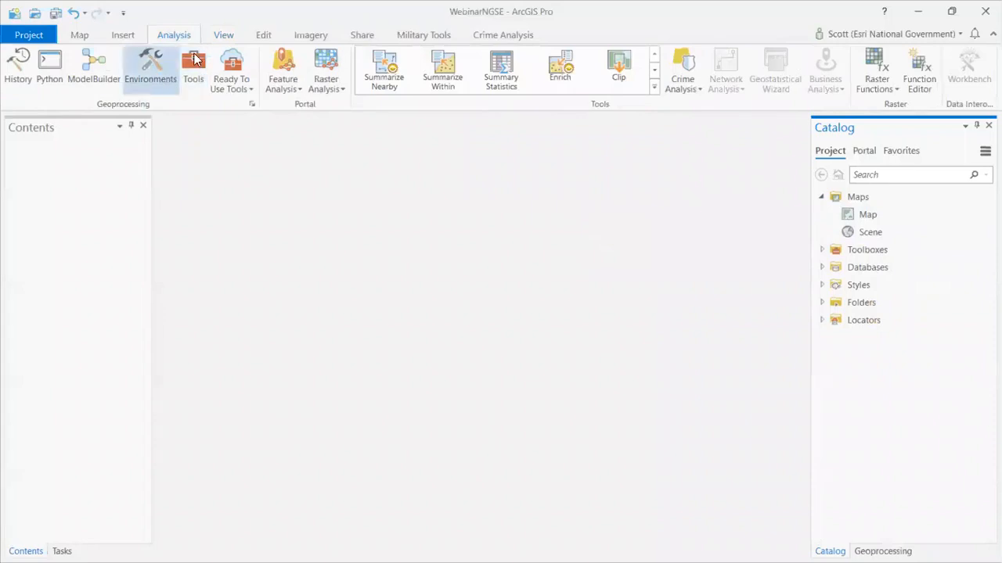
{"action": "left_click", "coordinate": [194, 68]}
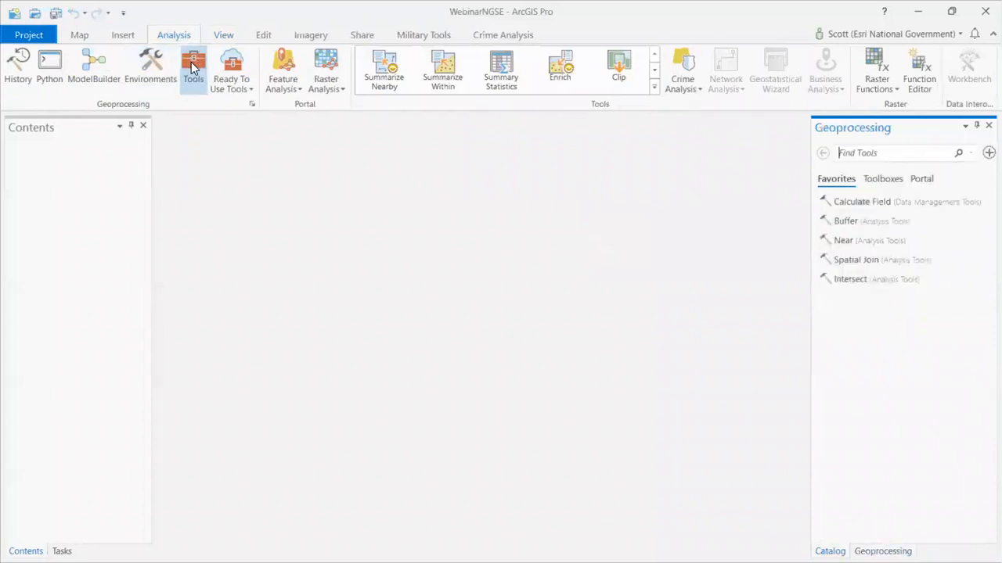
{"action": "left_click", "coordinate": [859, 159]}
{"action": "type", "text": "buffe"}
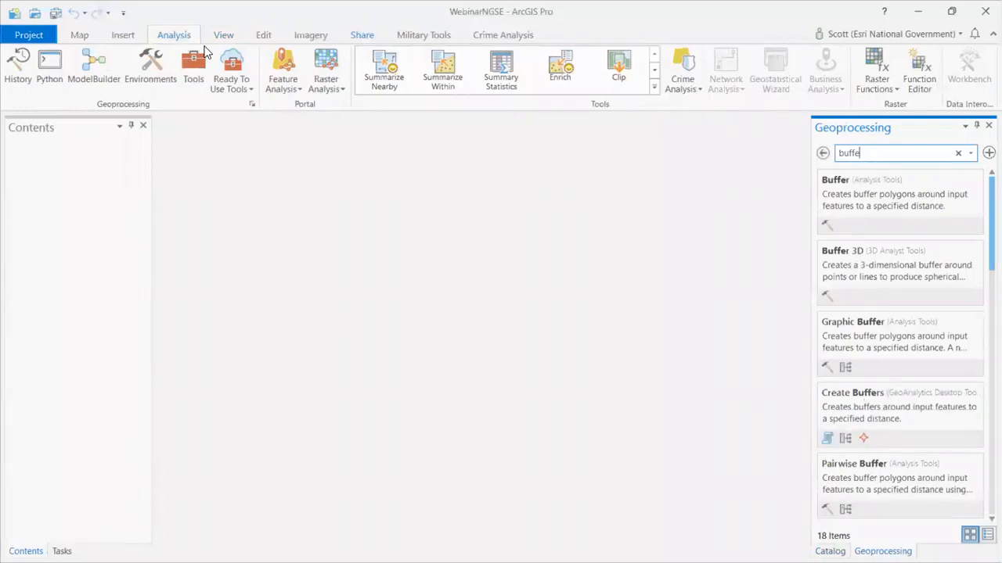
Review the sharing tools and portal connections, and view the form for adding a portal without entering a URL.
{"action": "left_click", "coordinate": [362, 34]}
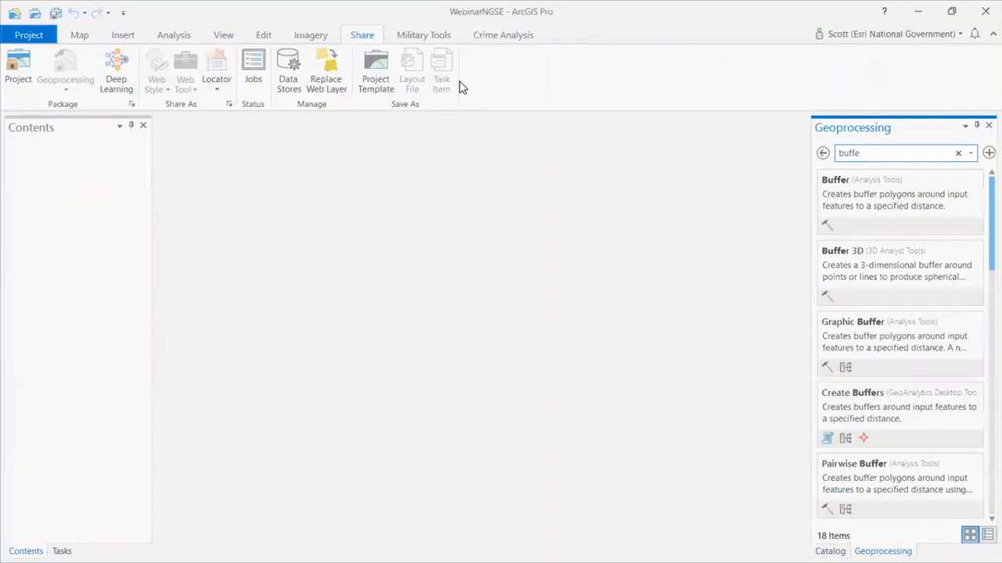
{"action": "left_click", "coordinate": [29, 34]}
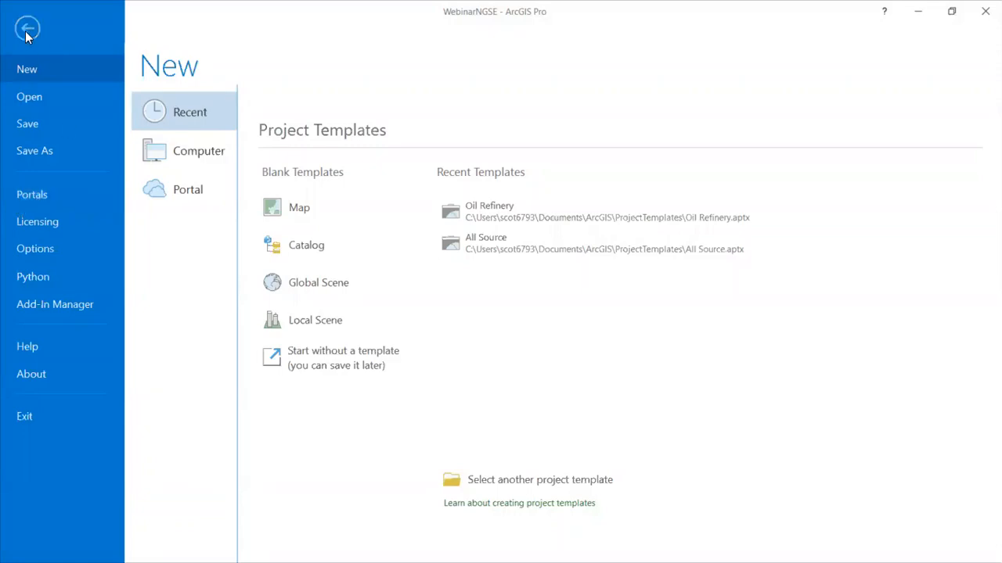
{"action": "left_click", "coordinate": [34, 194]}
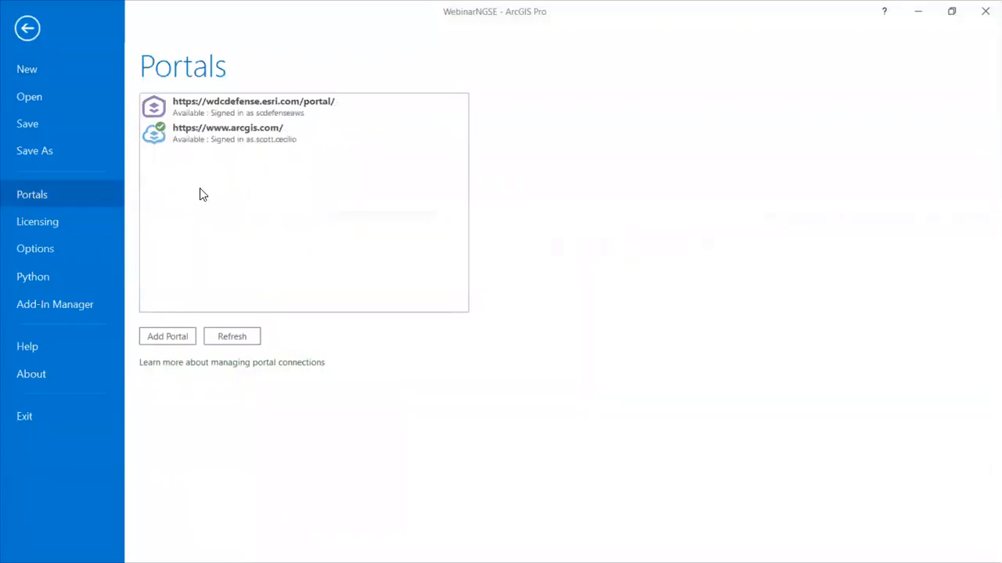
{"action": "left_click", "coordinate": [164, 336]}
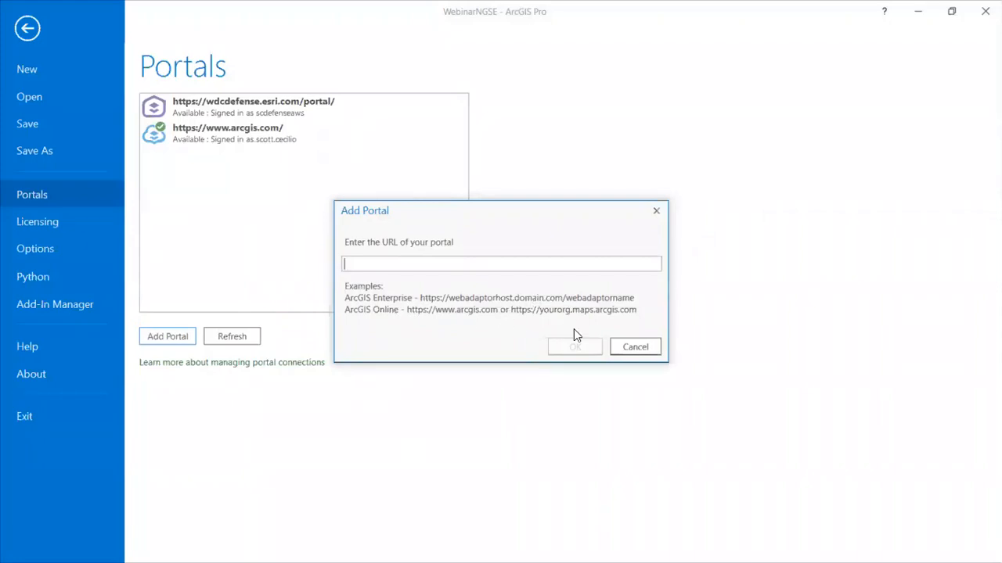
{"action": "left_click", "coordinate": [626, 350]}
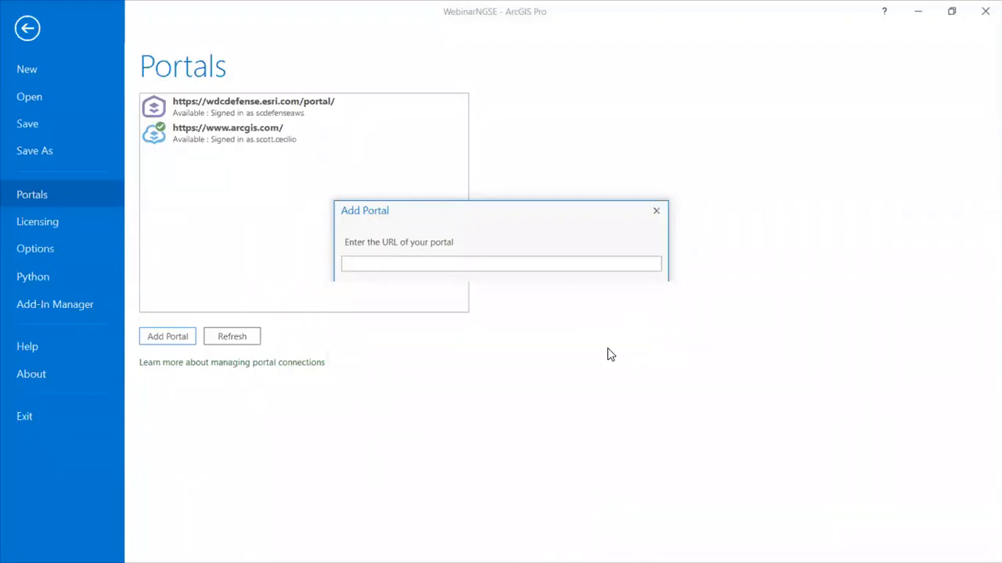
Open the application options and examine the general settings for creating projects.
{"action": "left_click", "coordinate": [28, 251]}
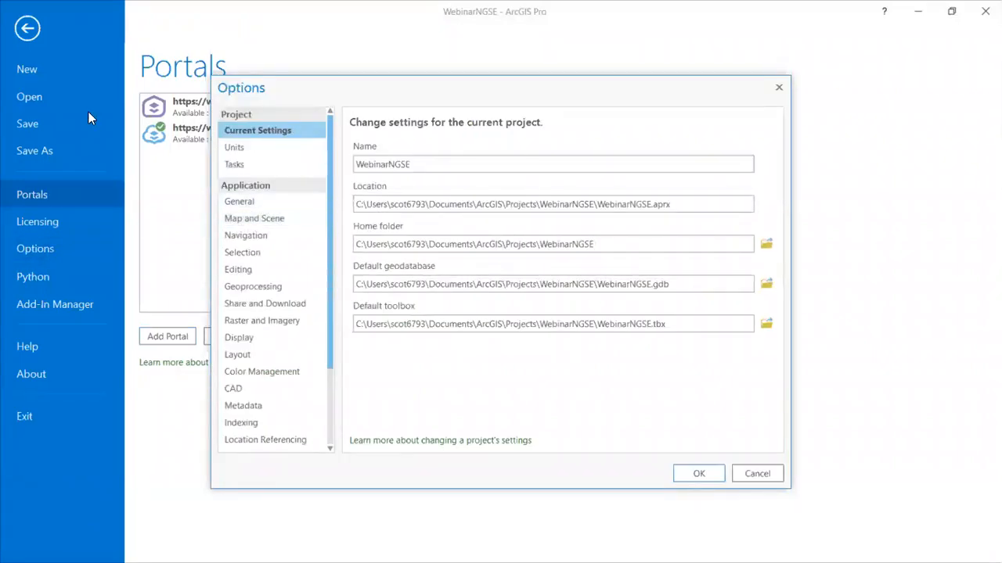
{"action": "left_click", "coordinate": [244, 204]}
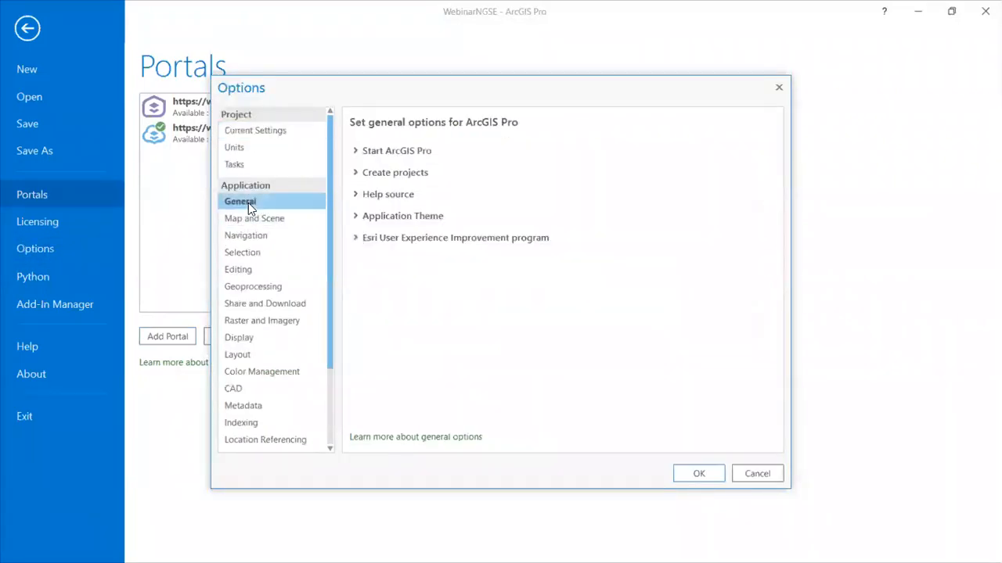
{"action": "left_click", "coordinate": [357, 173]}
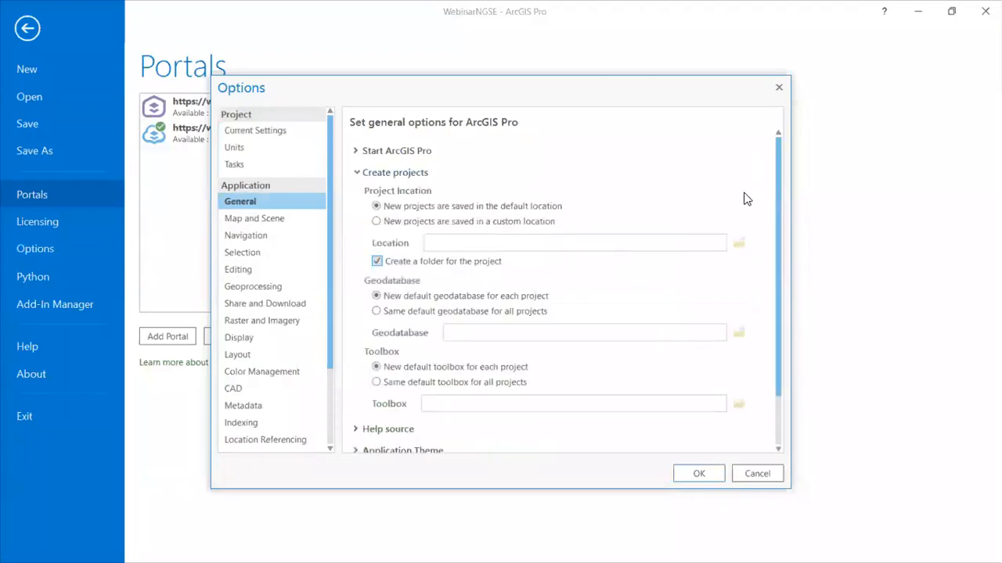
{"action": "left_click_drag", "start_coordinate": [782, 185], "coordinate": [704, 210]}
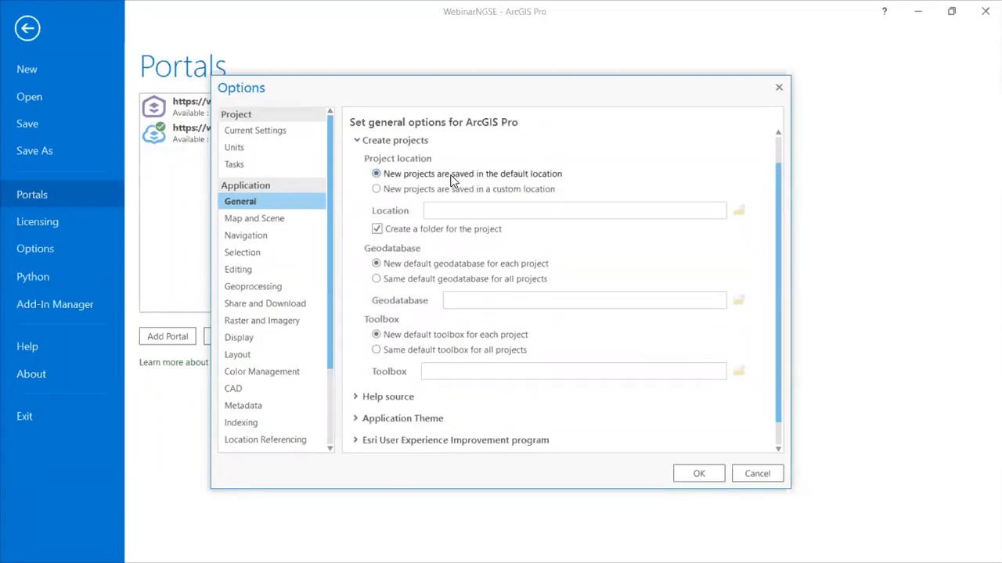
Try a custom save location for new projects, browse for its folder, and restore the default location option.
{"action": "left_click", "coordinate": [376, 190]}
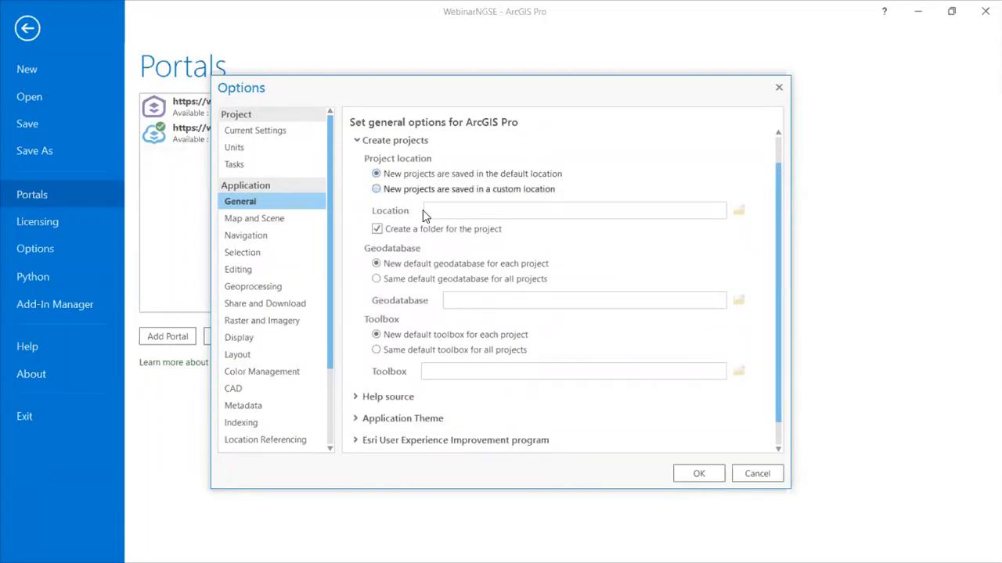
{"action": "left_click", "coordinate": [738, 210]}
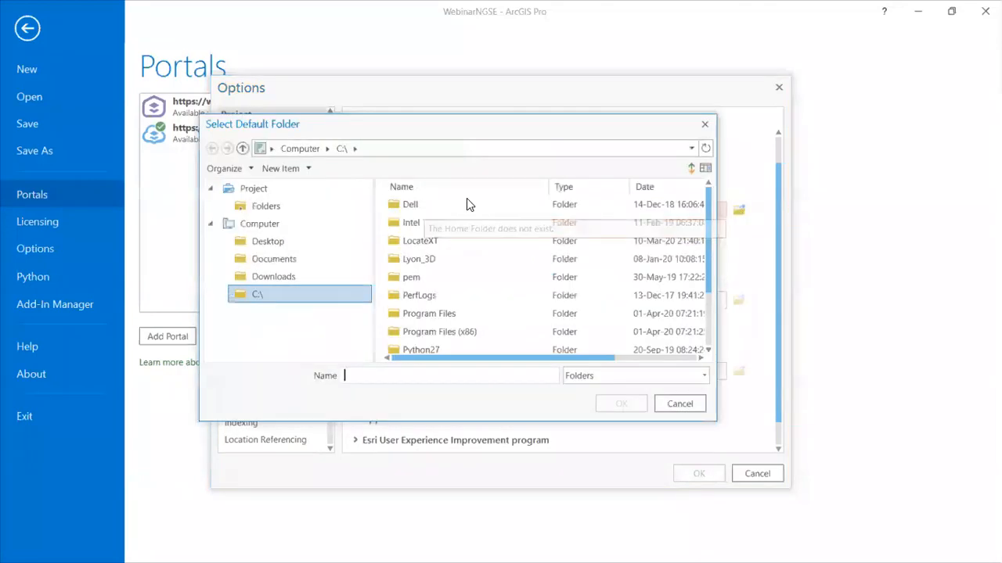
{"action": "left_click", "coordinate": [679, 403]}
{"action": "left_click", "coordinate": [378, 174]}
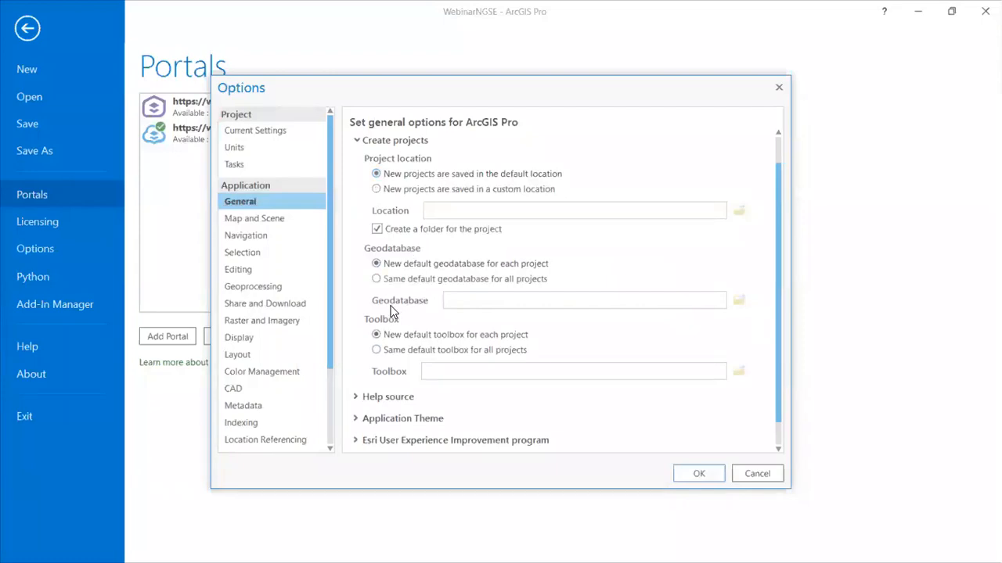
Examine the Light and Dark application theme choices, and close the options without saving changes.
{"action": "scroll", "coordinate": [394, 320], "scroll_direction": "down", "scroll_amount": 1}
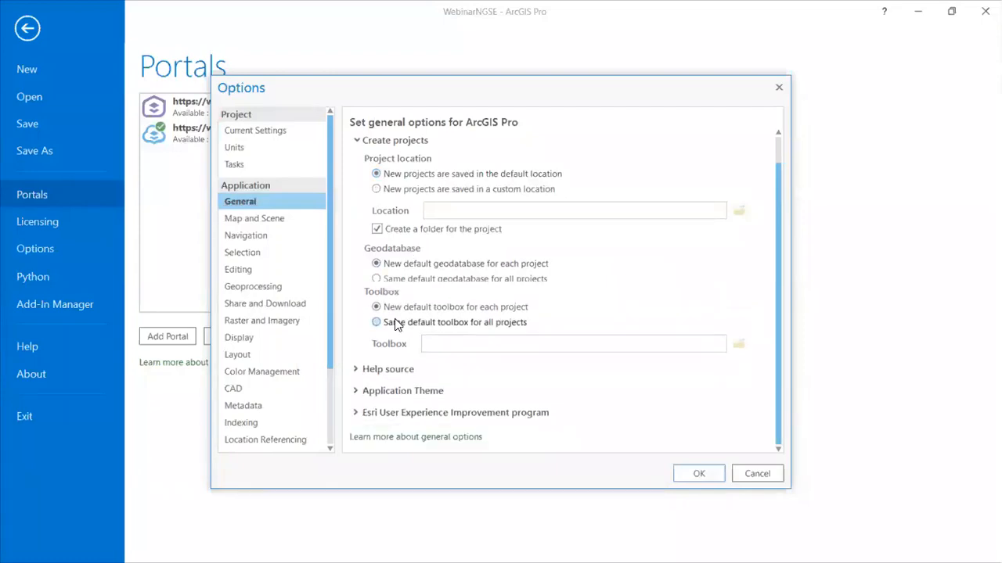
{"action": "left_click", "coordinate": [357, 391]}
{"action": "scroll", "coordinate": [383, 349], "scroll_direction": "down", "scroll_amount": 1}
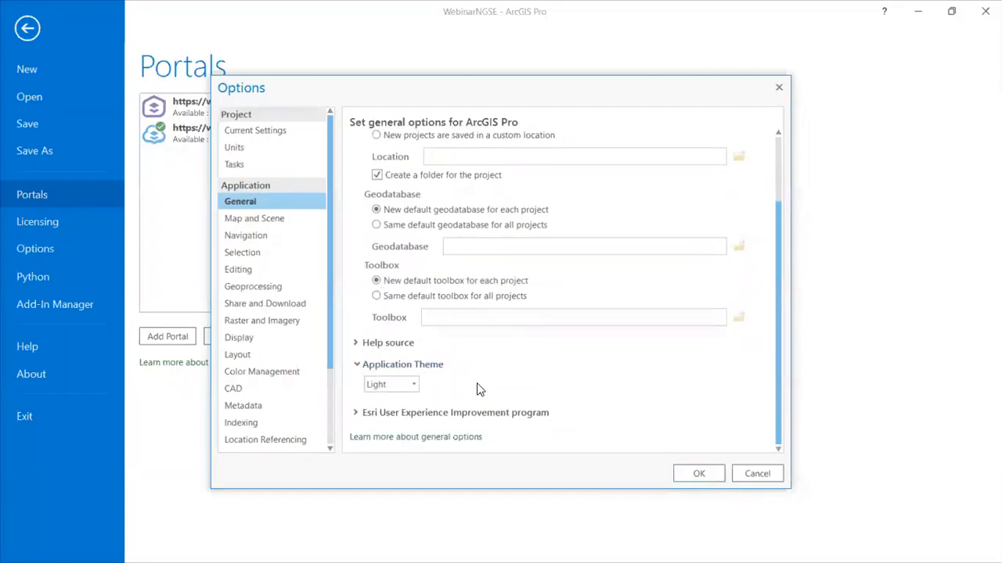
{"action": "left_click", "coordinate": [412, 384]}
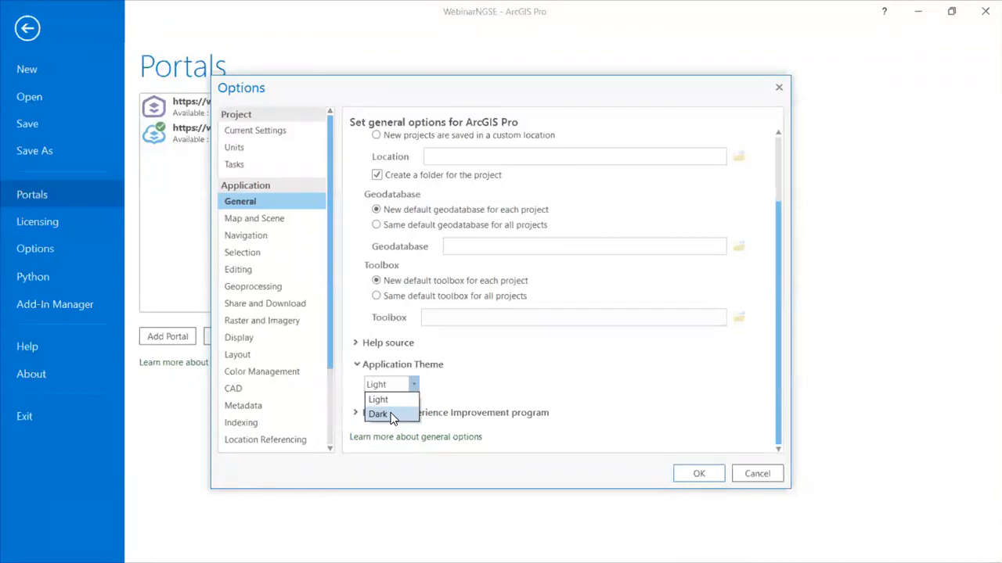
{"action": "left_click", "coordinate": [757, 474]}
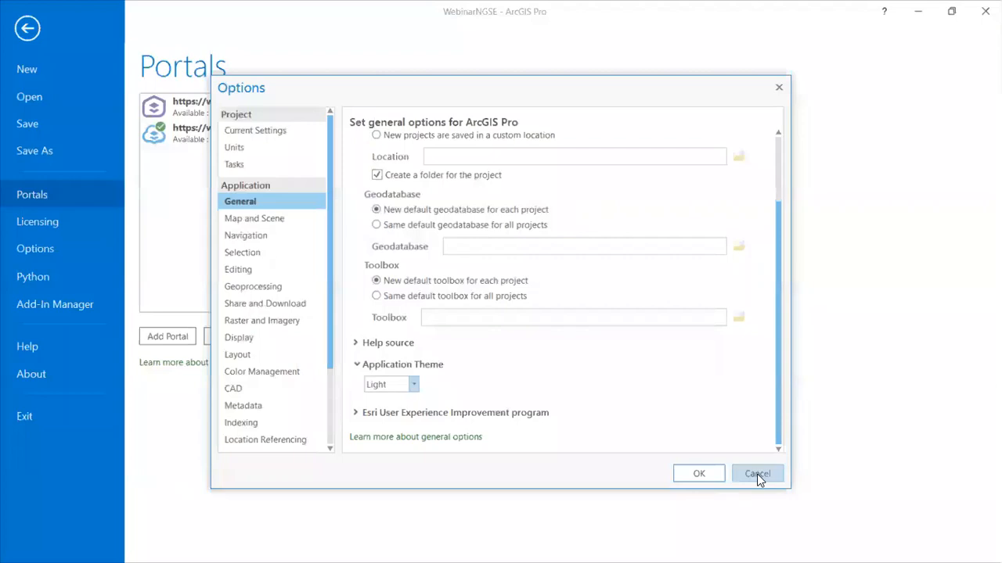
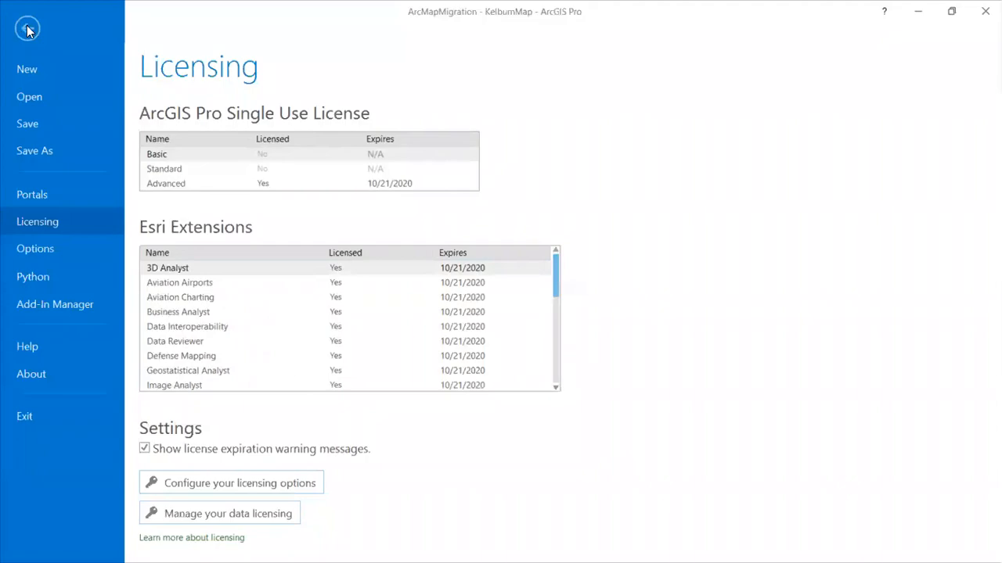
Check the Licensing page of the ArcMapMigration project and return to the KelburnMap layout.
{"action": "left_click", "coordinate": [27, 29]}
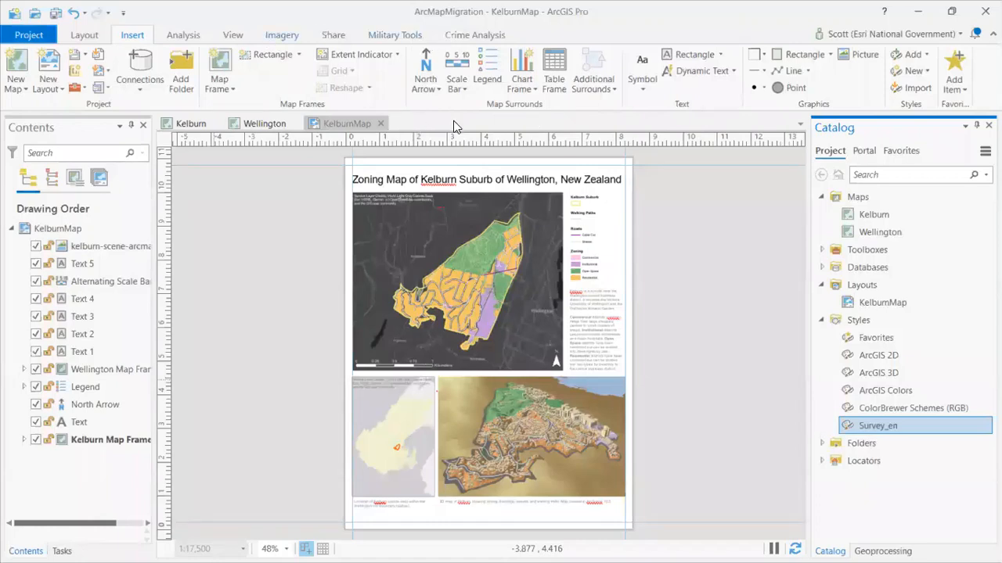
{"action": "right_click", "coordinate": [524, 36]}
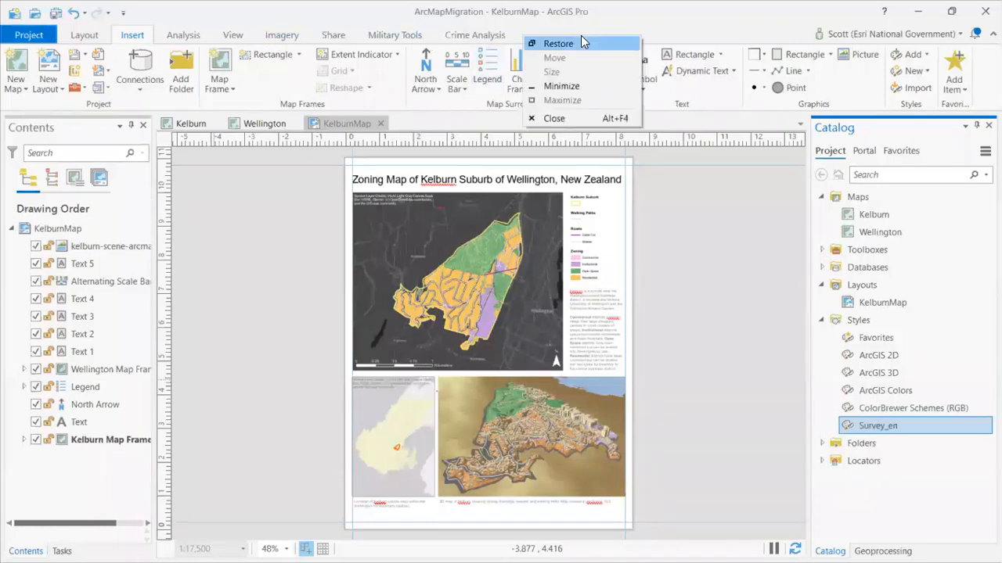
{"action": "left_click", "coordinate": [495, 38]}
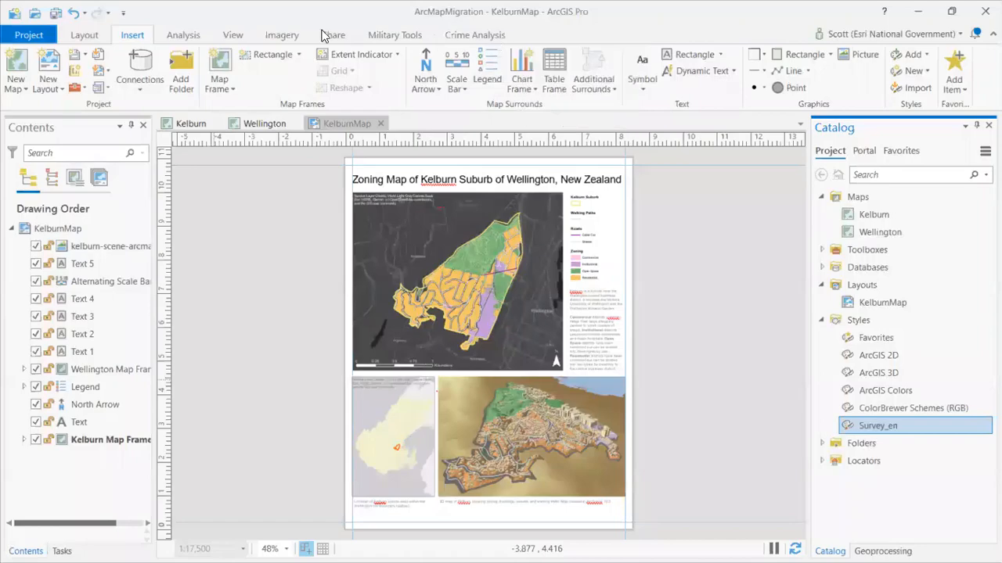
{"action": "left_click", "coordinate": [31, 34]}
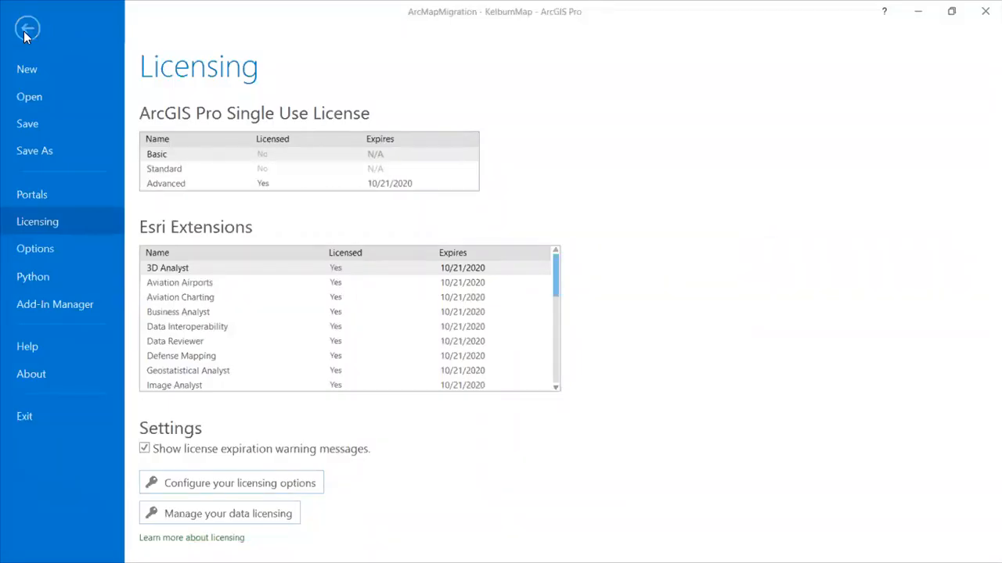
{"action": "left_click", "coordinate": [26, 33]}
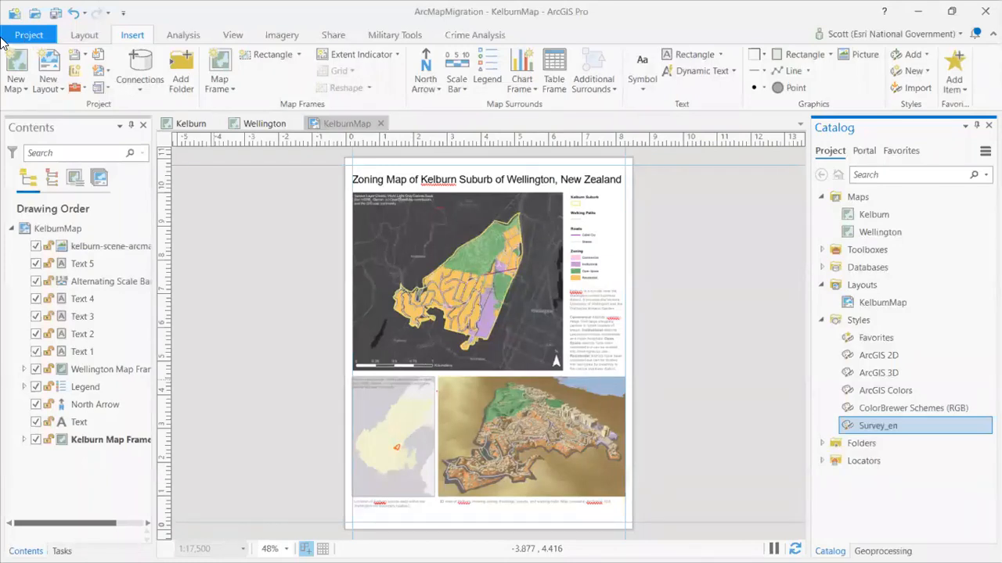
Examine the Military Tools commands and the Crime Analysis commands available in the ArcMapMigration project.
{"action": "left_click", "coordinate": [28, 35]}
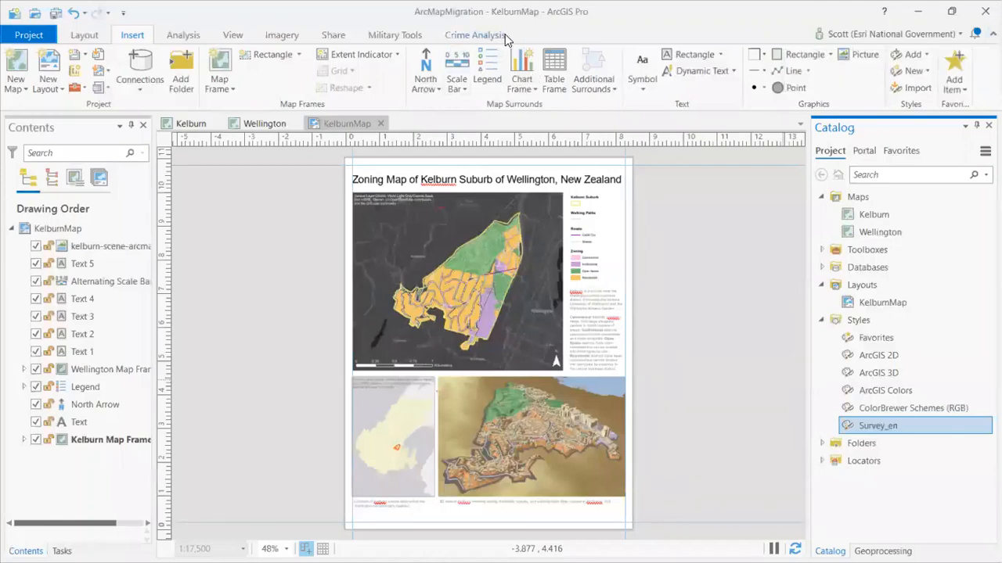
{"action": "left_click", "coordinate": [399, 35]}
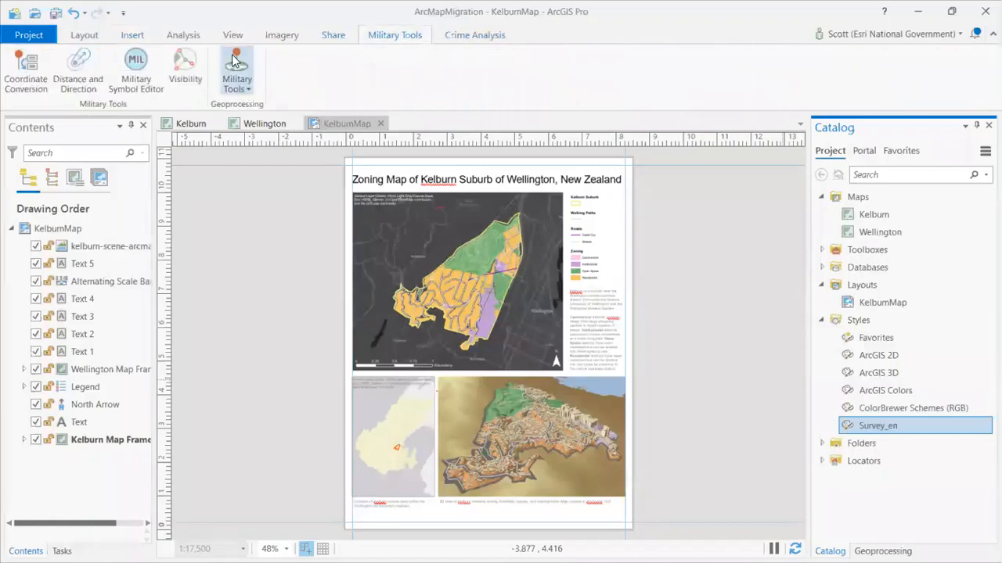
{"action": "left_click", "coordinate": [476, 35]}
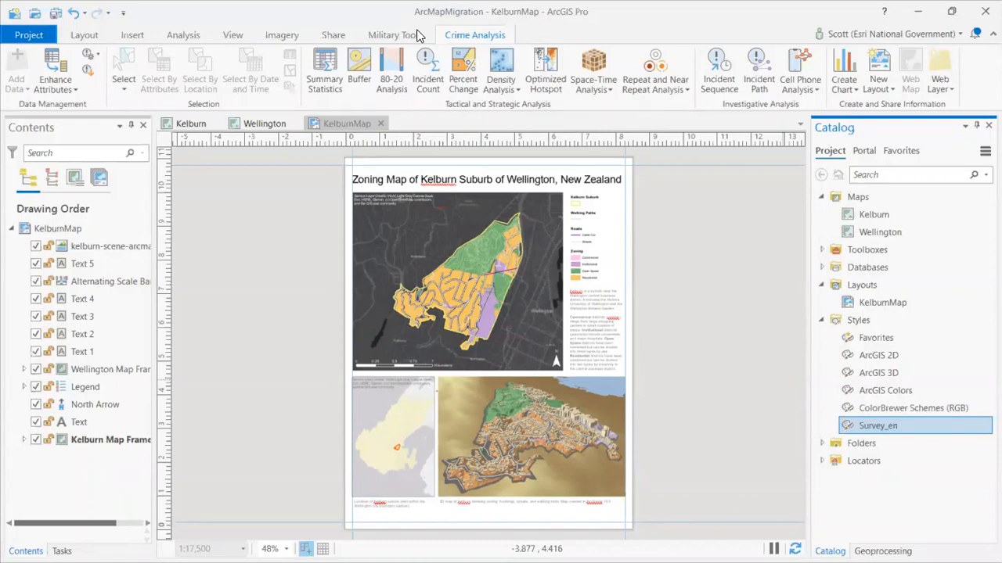
Browse the project's OneDrive - Esri folder connection to Data and inspect the contents of Primary_Analyis.gdb.
{"action": "left_click", "coordinate": [822, 322]}
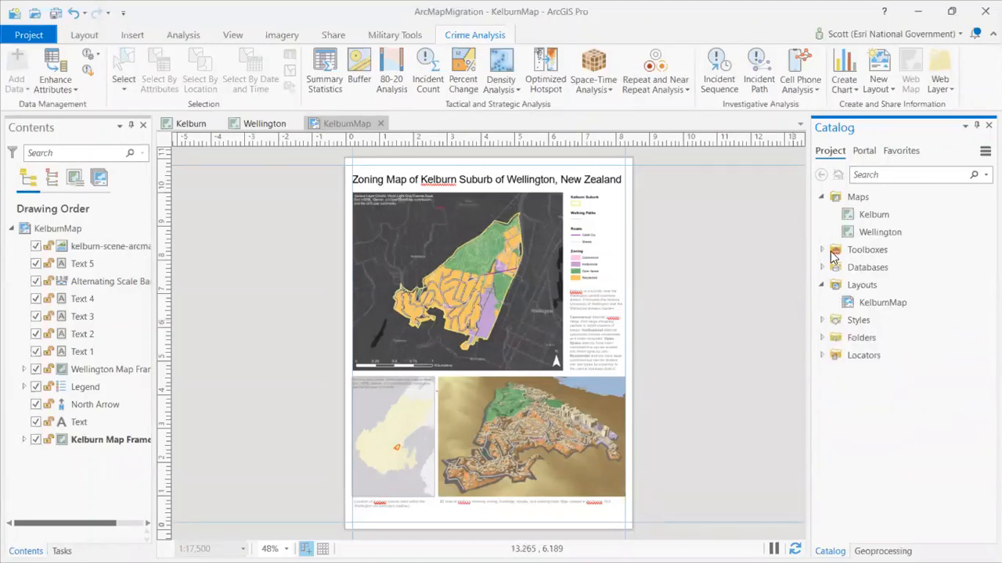
{"action": "left_click", "coordinate": [821, 338]}
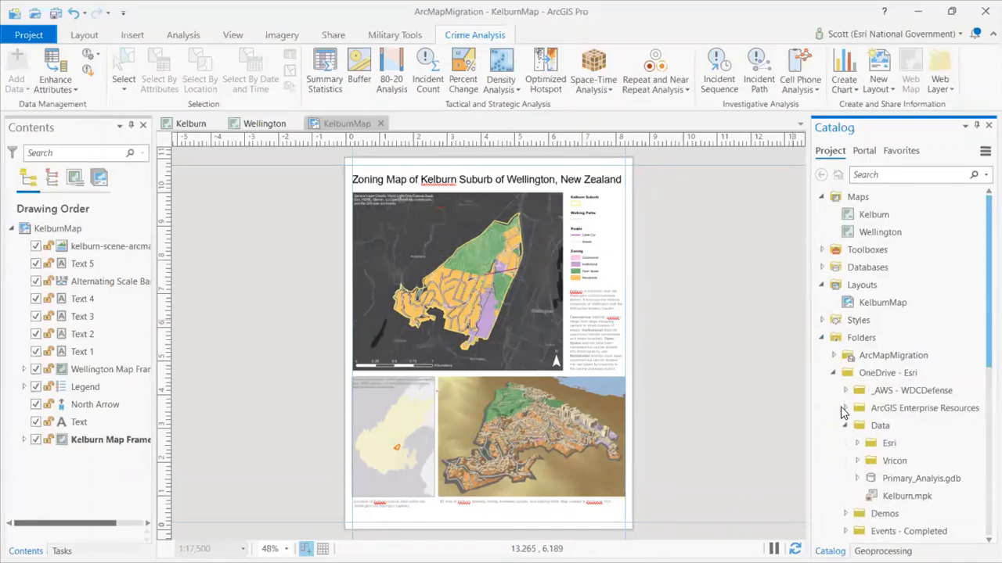
{"action": "scroll", "coordinate": [842, 413], "scroll_direction": "down", "scroll_amount": 3}
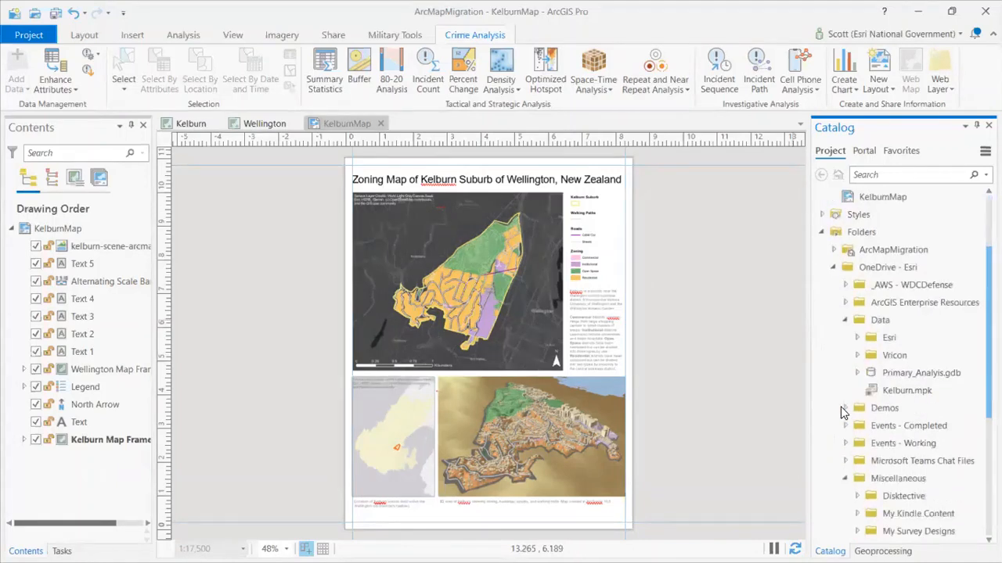
{"action": "scroll", "coordinate": [843, 412], "scroll_direction": "up", "scroll_amount": 1}
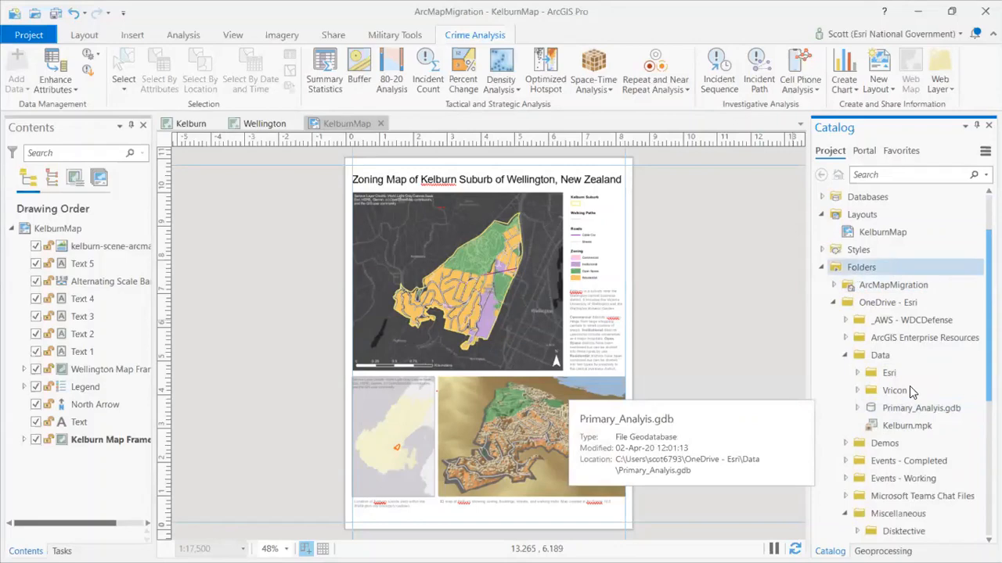
{"action": "left_click", "coordinate": [900, 408]}
{"action": "double_click", "coordinate": [885, 409]}
{"action": "scroll", "coordinate": [912, 415], "scroll_direction": "down", "scroll_amount": 5}
{"action": "scroll", "coordinate": [914, 415], "scroll_direction": "up", "scroll_amount": 4}
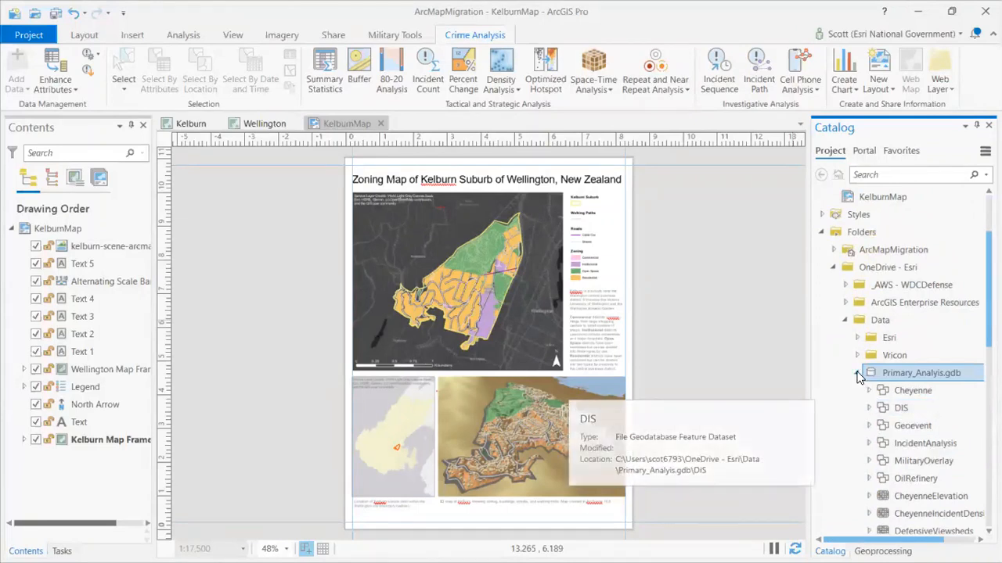
{"action": "left_click", "coordinate": [859, 374]}
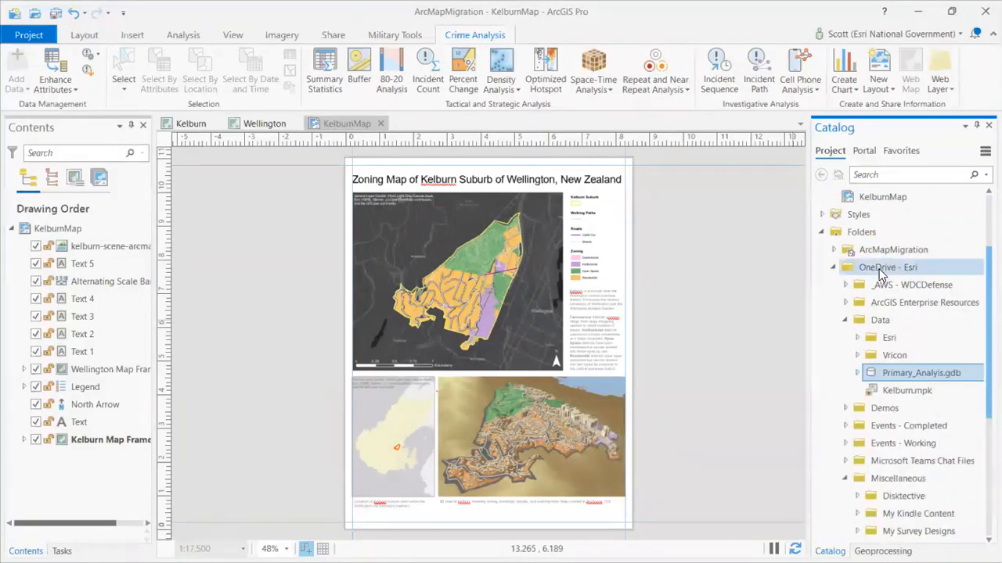
Add the Primary_Analyis.gdb geodatabase from the Data folder to the project's databases.
{"action": "scroll", "coordinate": [869, 266], "scroll_direction": "up", "scroll_amount": 2}
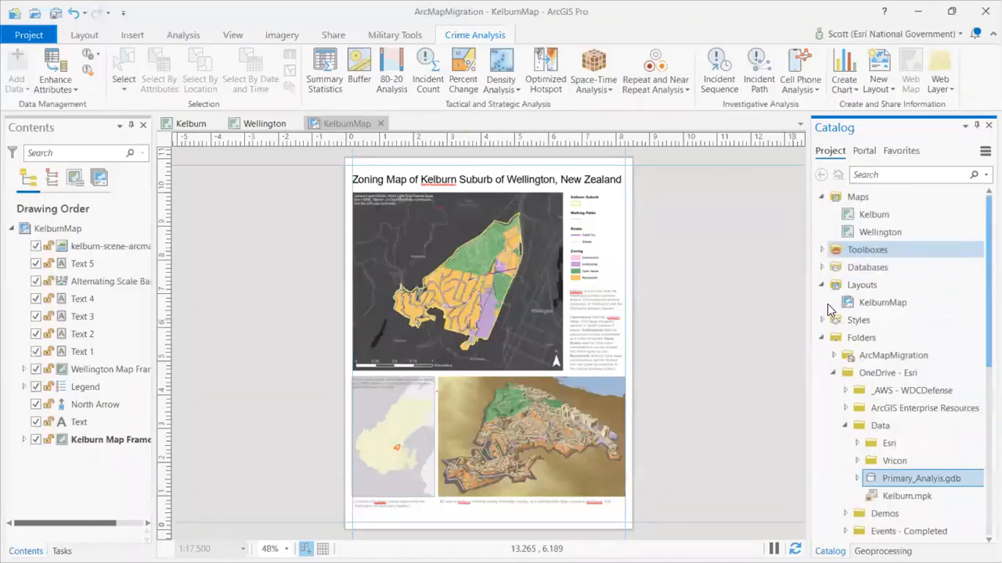
{"action": "left_click", "coordinate": [821, 267]}
{"action": "left_click", "coordinate": [821, 302]}
{"action": "left_click", "coordinate": [821, 196]}
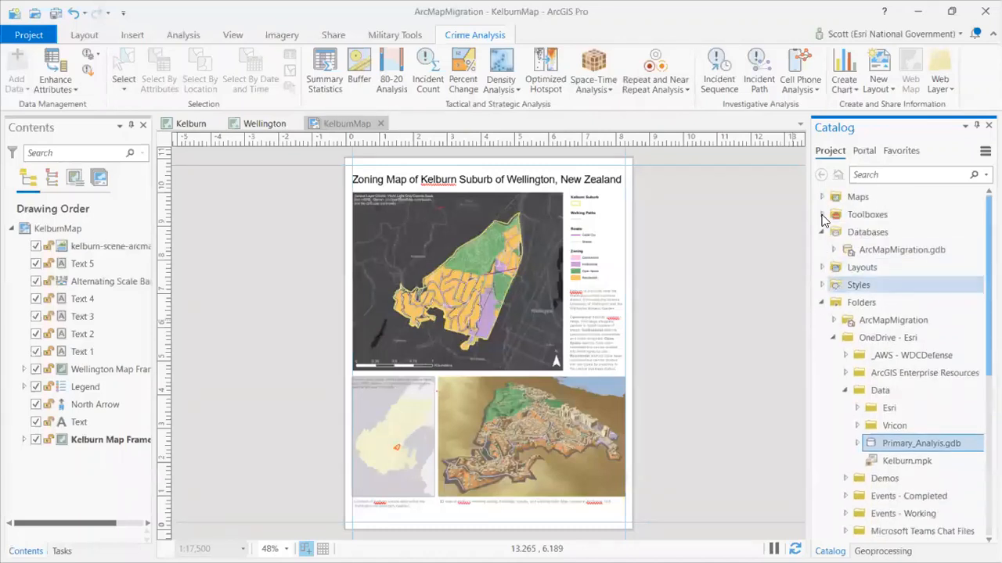
{"action": "right_click", "coordinate": [891, 448]}
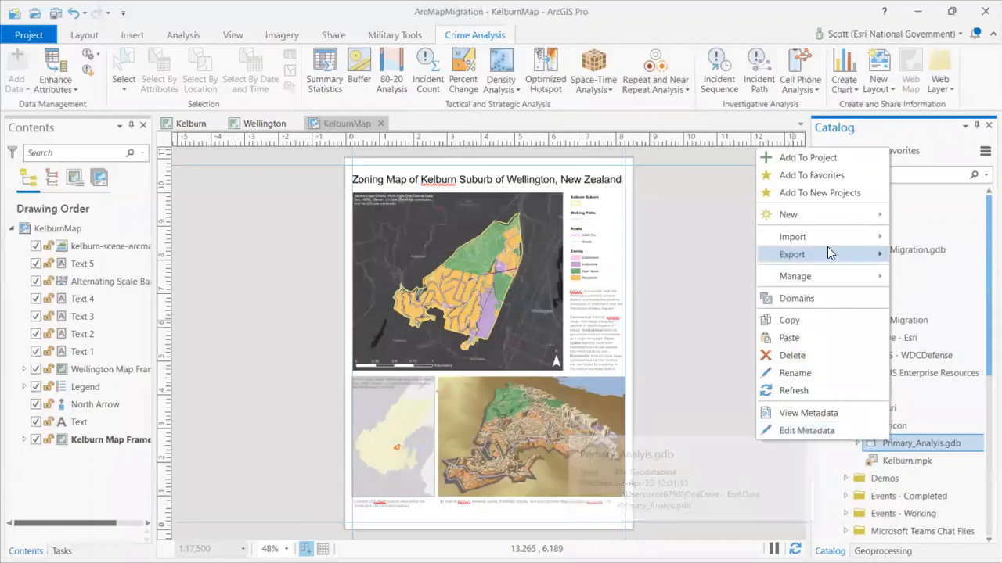
{"action": "left_click", "coordinate": [820, 157]}
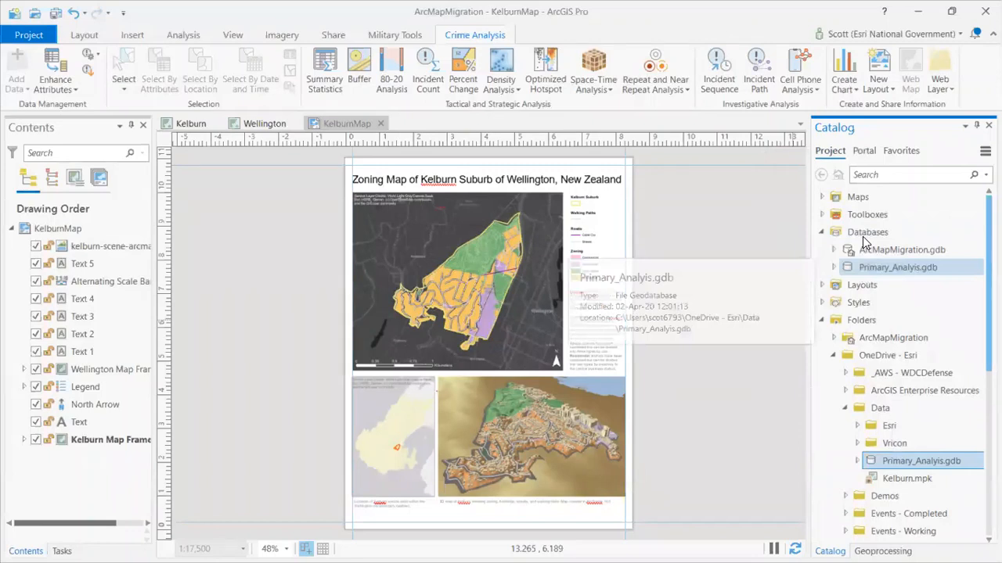
Inspect the datasets of Primary_Analyis.gdb under the project's databases.
{"action": "left_click", "coordinate": [834, 268]}
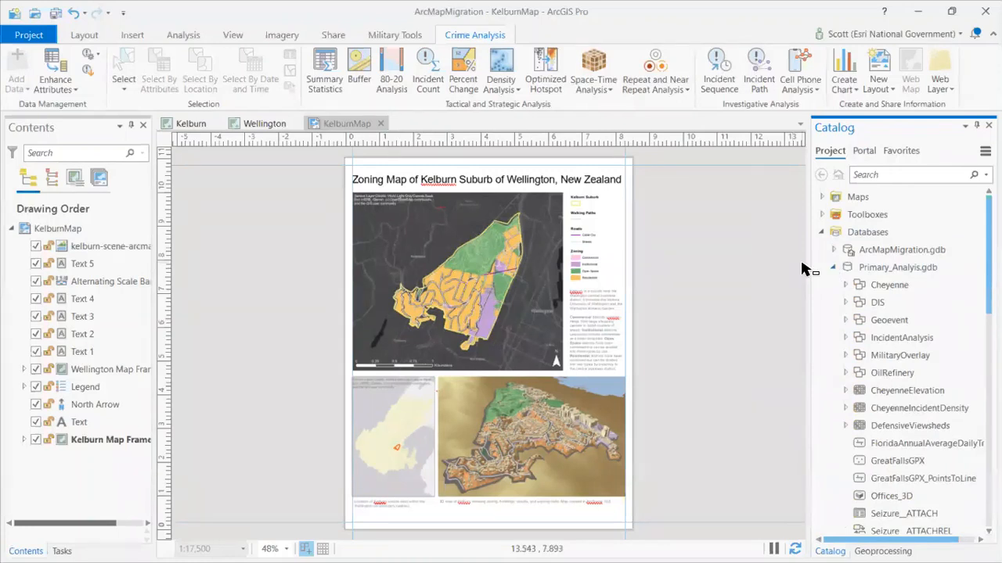
{"action": "left_click", "coordinate": [899, 268]}
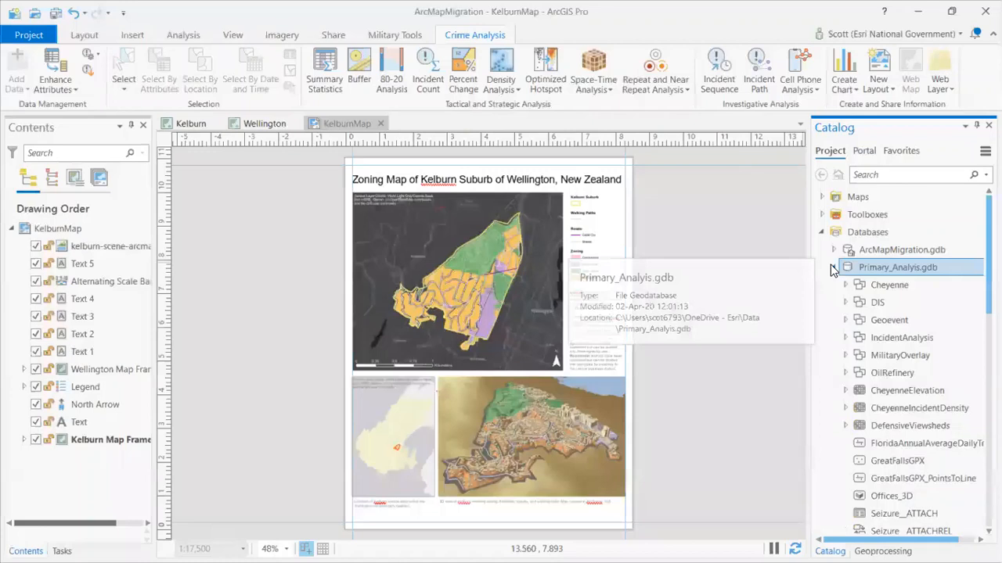
{"action": "left_click", "coordinate": [834, 268]}
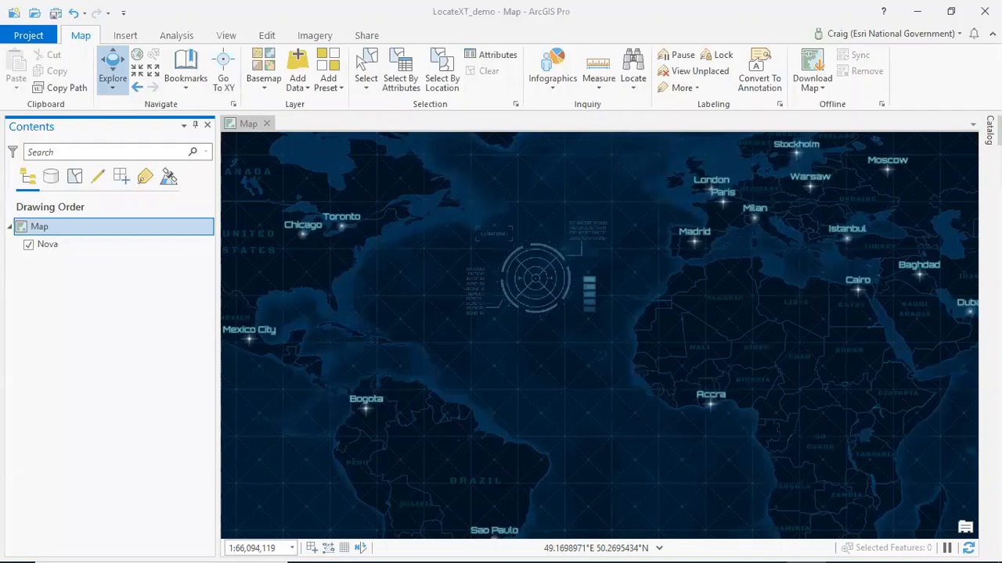
Switch to File Explorer and look through the EmbassyPhotos and incident_reports2 folders inside AnalystData.
{"action": "mouse_move", "coordinate": [824, 543]}
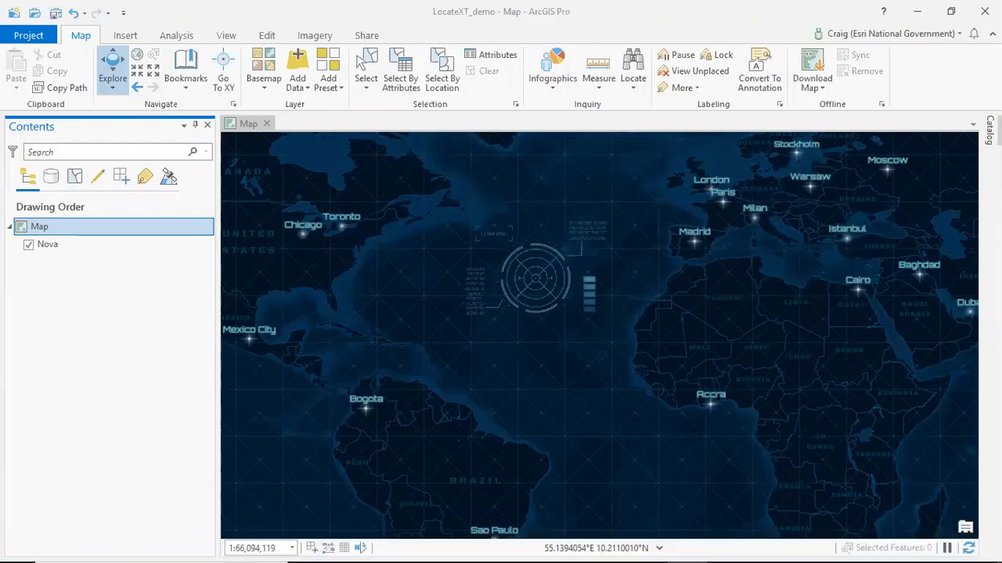
{"action": "left_click_drag", "start_coordinate": [1001, 142], "coordinate": [411, 142]}
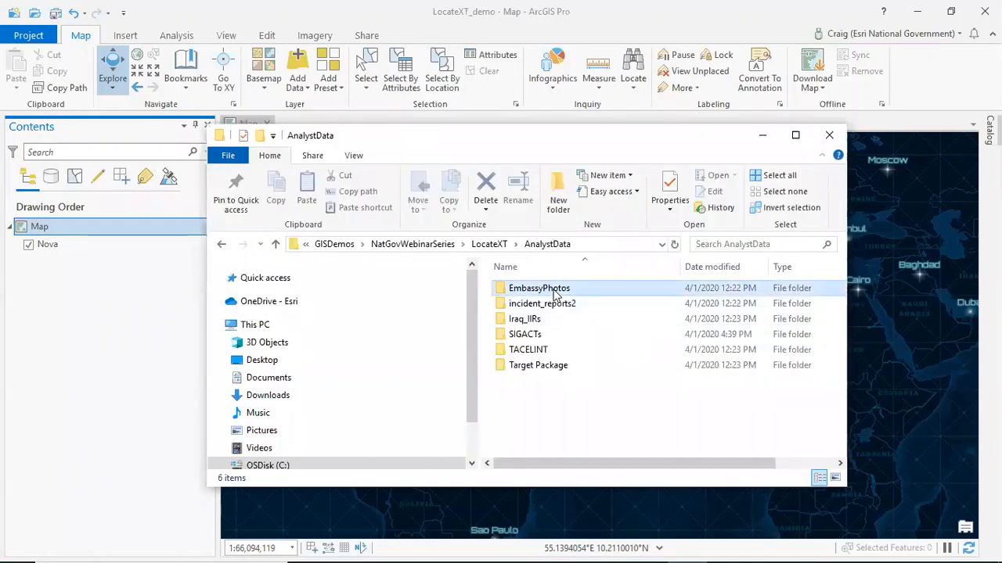
{"action": "double_click", "coordinate": [556, 291]}
{"action": "left_click", "coordinate": [497, 244]}
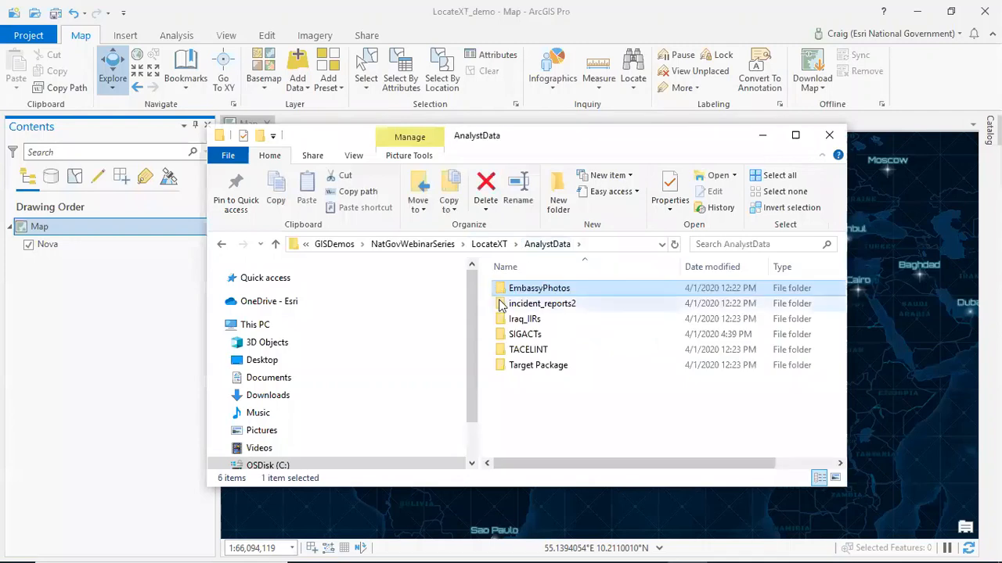
{"action": "double_click", "coordinate": [501, 305]}
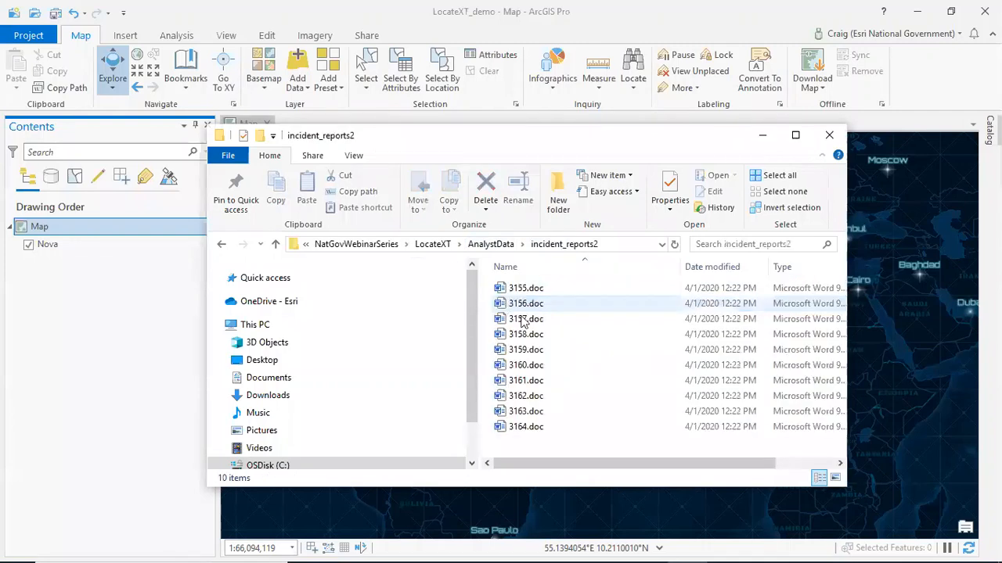
{"action": "left_click", "coordinate": [489, 244]}
Read the report 950719ab.txt in the Iraq_IIRs folder, close it, and return to ArcGIS Pro.
{"action": "double_click", "coordinate": [523, 319]}
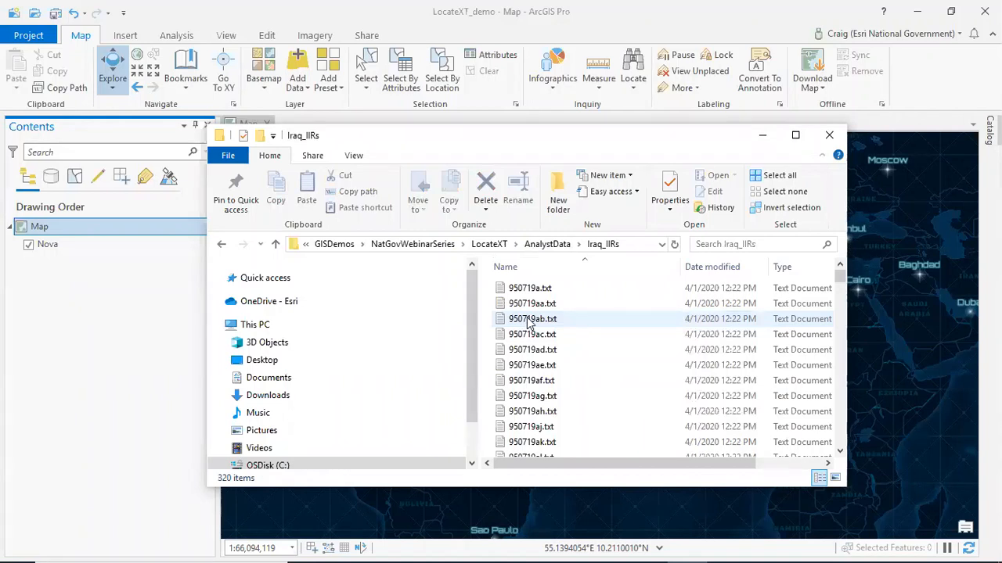
{"action": "left_click", "coordinate": [529, 321]}
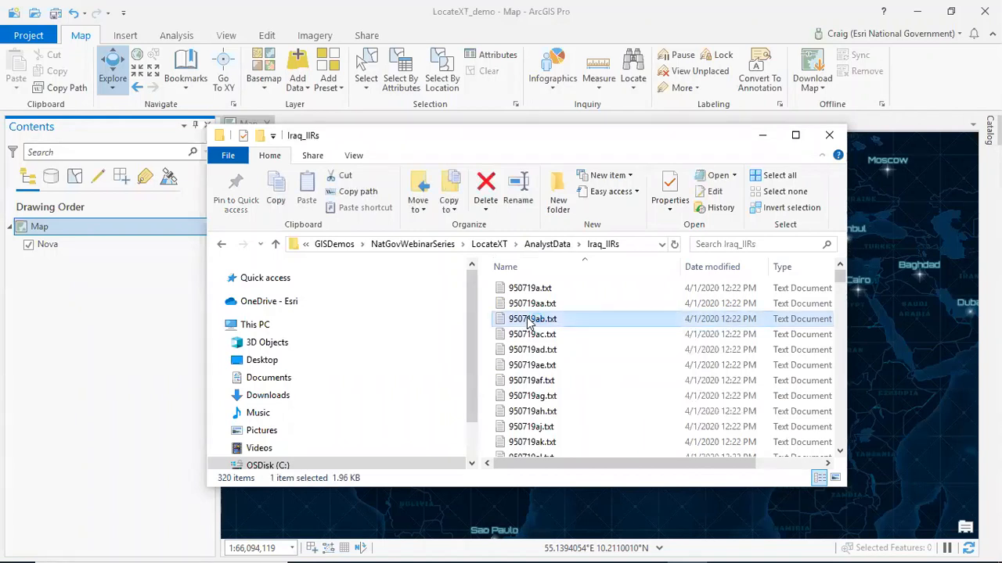
{"action": "left_click", "coordinate": [877, 183]}
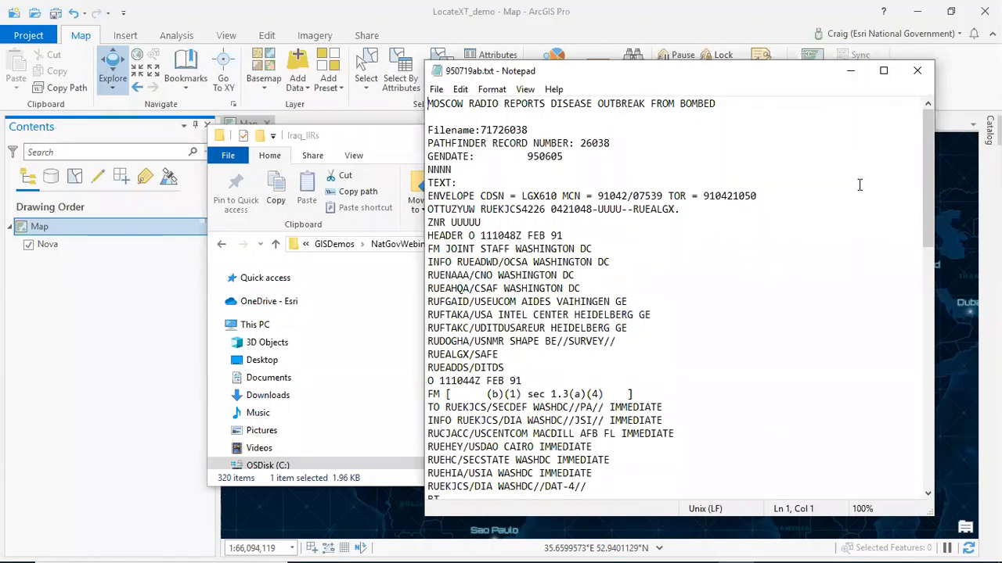
{"action": "left_click", "coordinate": [917, 71]}
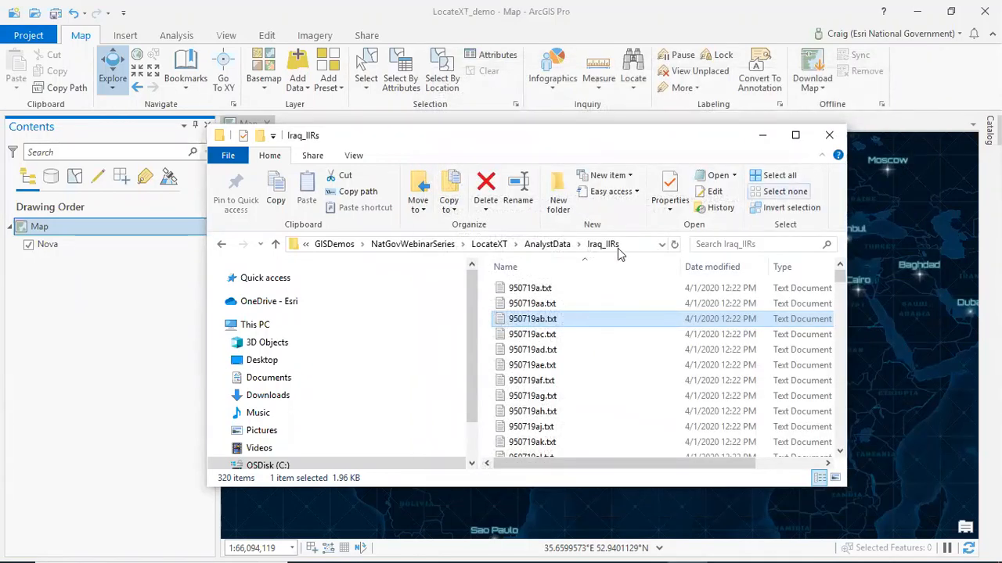
{"action": "left_click", "coordinate": [548, 244]}
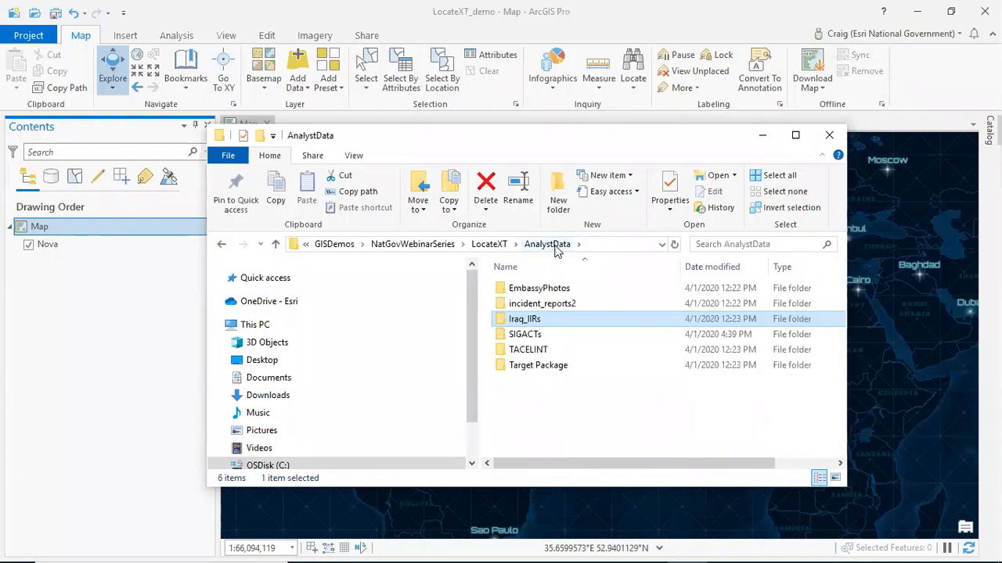
{"action": "left_click", "coordinate": [761, 138]}
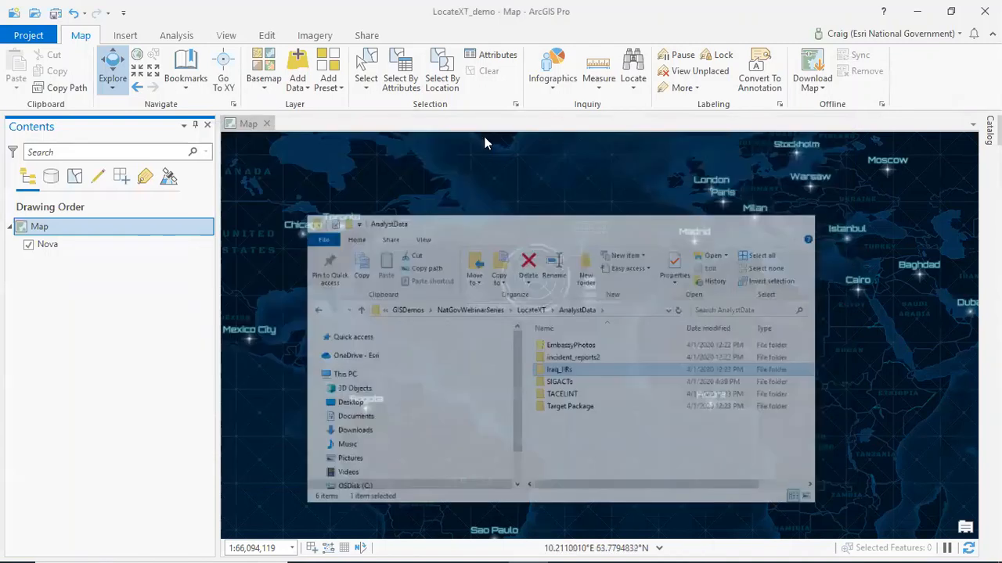
Start Extract Locations for the map and add the AnalystData folder from the LocateXT directory as its input.
{"action": "left_click", "coordinate": [295, 85]}
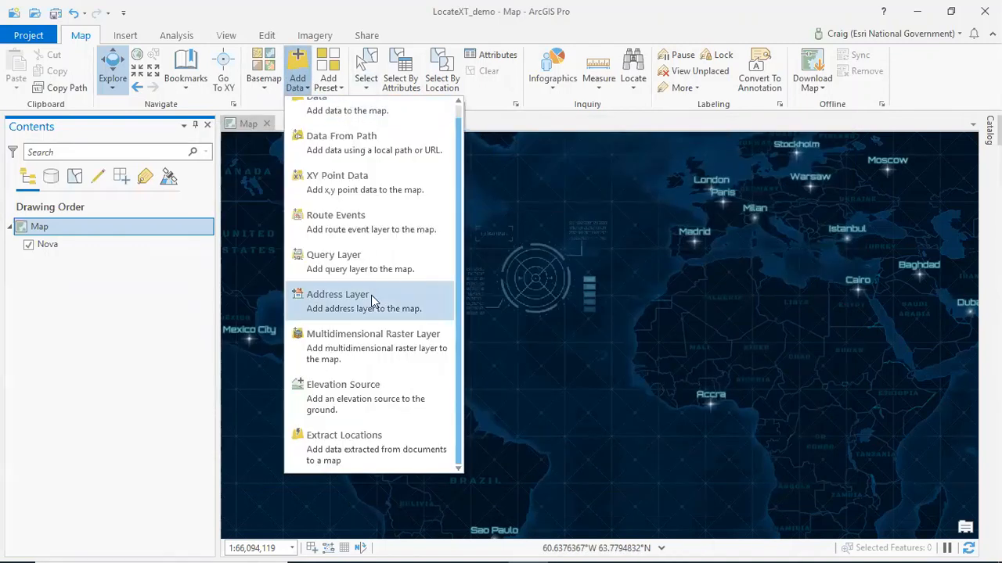
{"action": "left_click", "coordinate": [334, 445]}
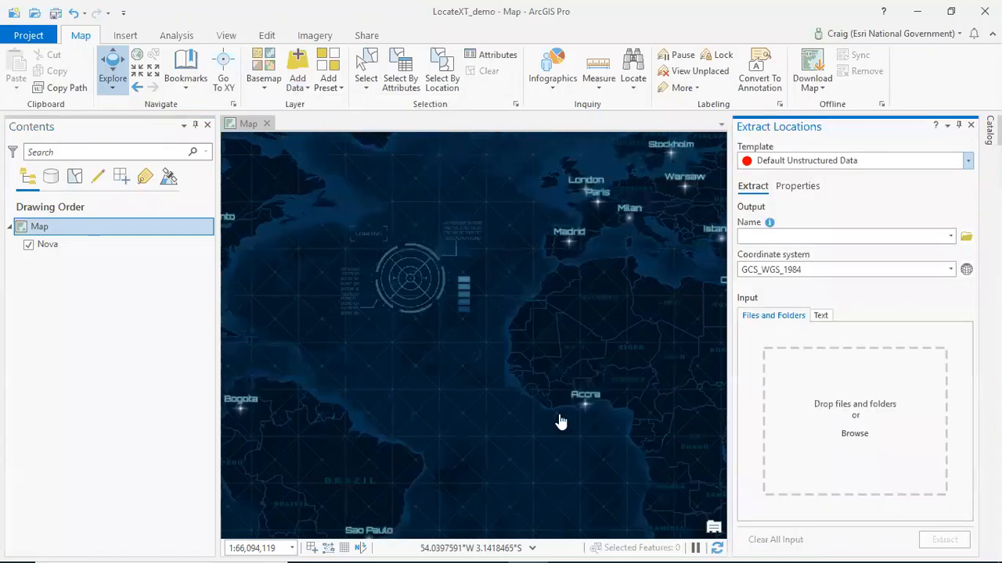
{"action": "left_click", "coordinate": [688, 549]}
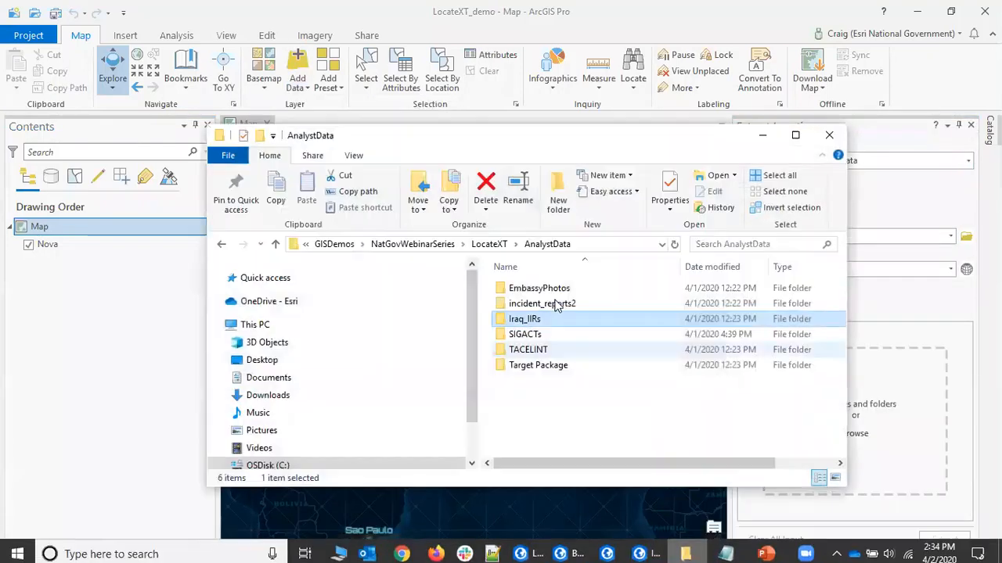
{"action": "left_click", "coordinate": [526, 245]}
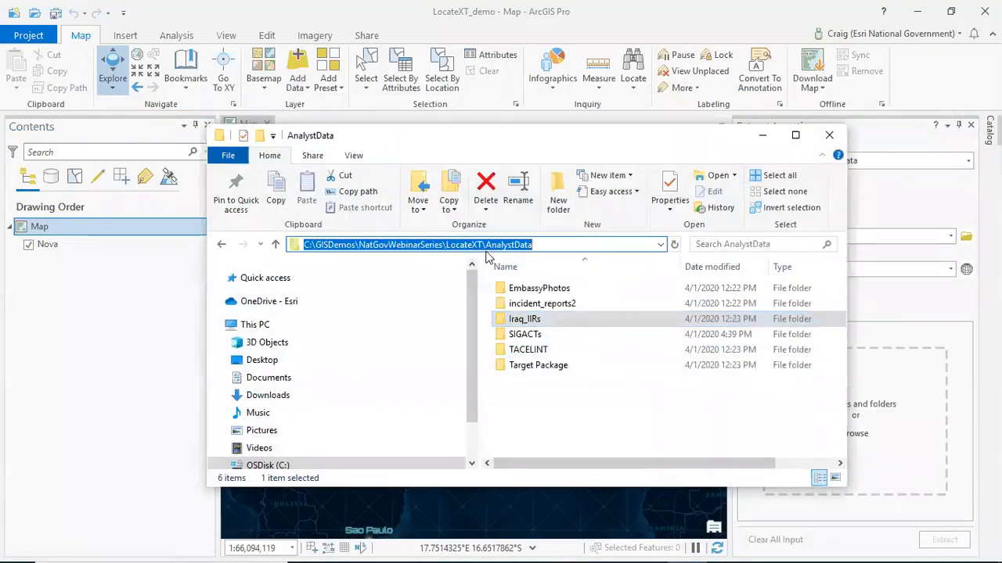
{"action": "left_click", "coordinate": [459, 245]}
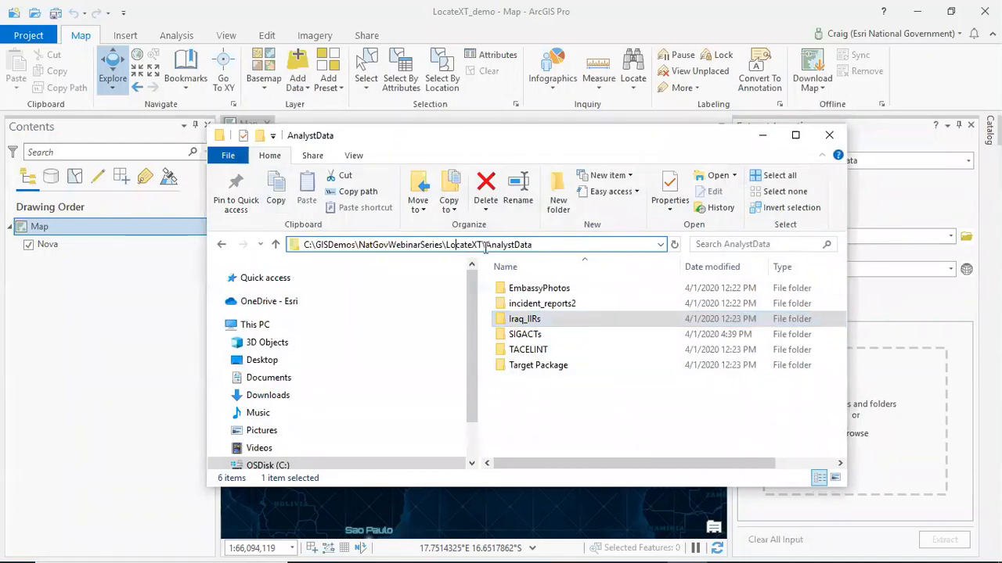
{"action": "left_click", "coordinate": [598, 398]}
{"action": "left_click", "coordinate": [488, 244]}
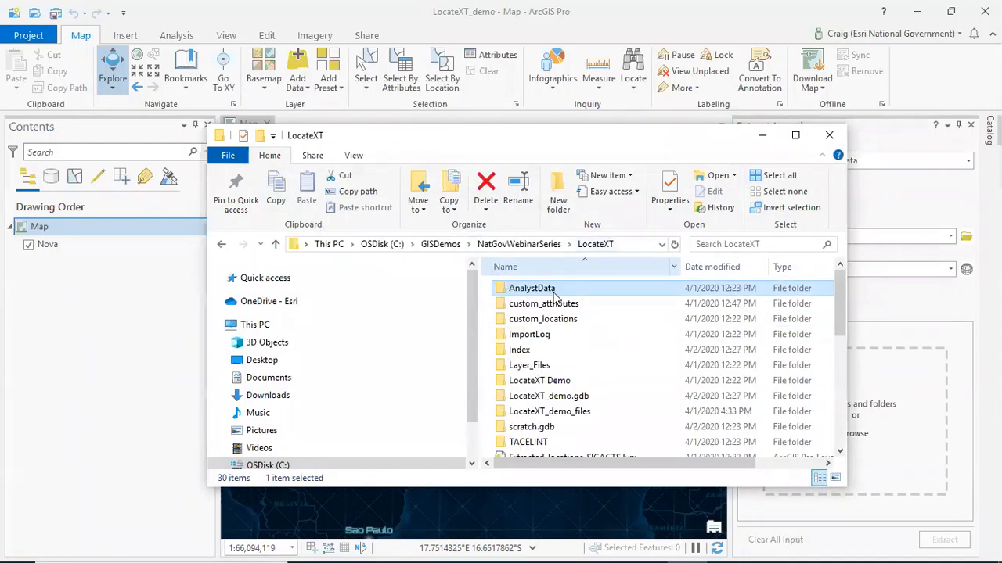
{"action": "left_click_drag", "start_coordinate": [565, 130], "coordinate": [432, 111]}
{"action": "left_click_drag", "start_coordinate": [384, 271], "coordinate": [809, 397]}
{"action": "left_click", "coordinate": [630, 118]}
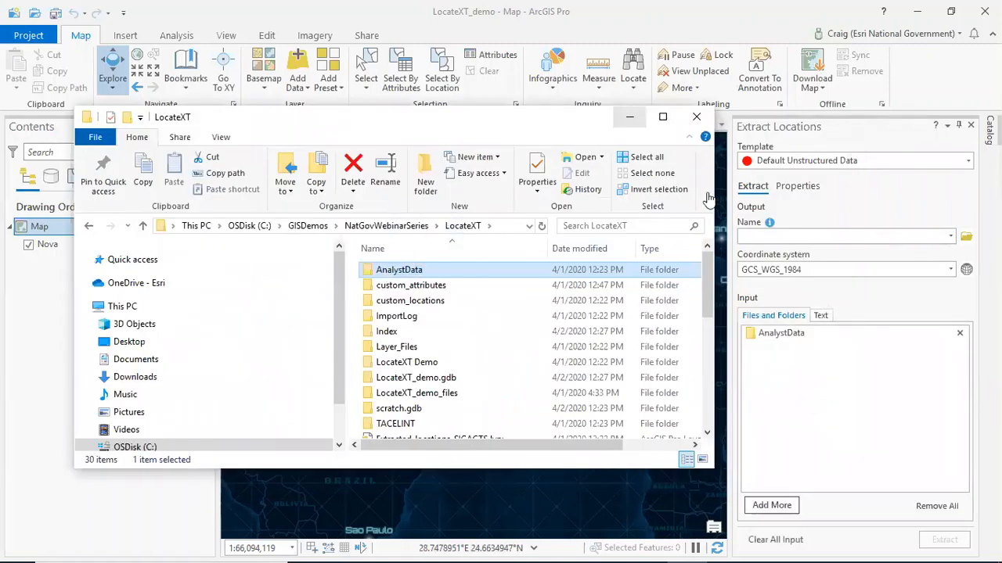
Name the output AnalystData and extract the locations from the input folder onto the map.
{"action": "left_click", "coordinate": [808, 235]}
{"action": "type", "text": "Anal"}
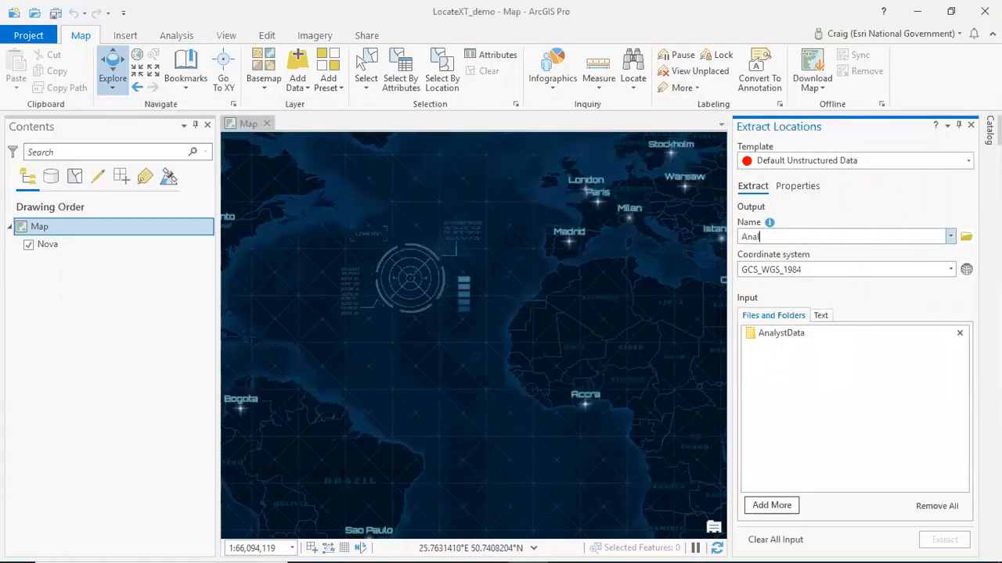
{"action": "type", "text": "ystData"}
{"action": "left_click", "coordinate": [817, 335]}
{"action": "left_click", "coordinate": [943, 540]}
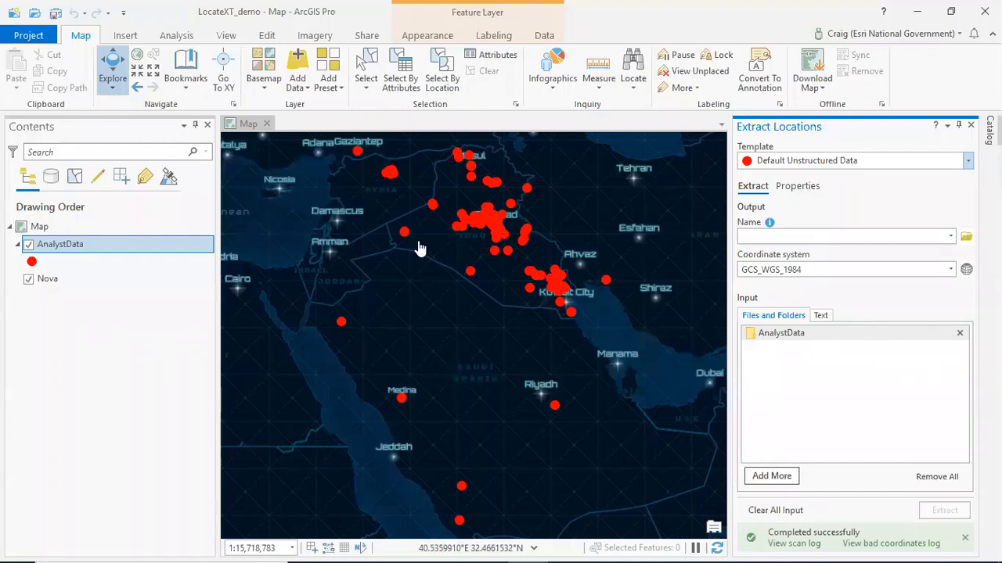
Inspect the coordinate, pre-text and extracted-text attributes of the isolated AnalystData point in southern Iraq, and close its pop-up.
{"action": "left_click", "coordinate": [468, 275]}
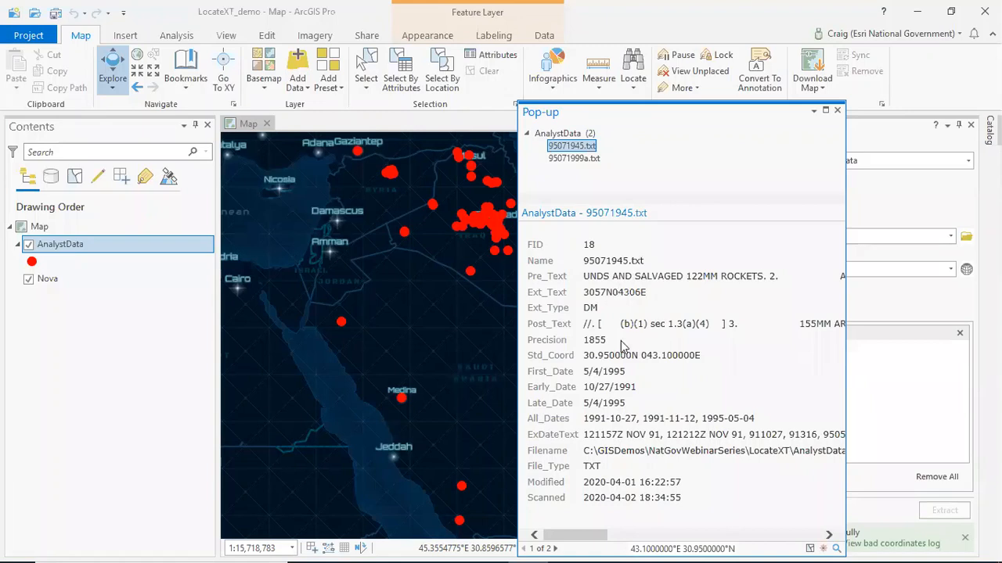
{"action": "left_click_drag", "start_coordinate": [585, 357], "coordinate": [699, 354]}
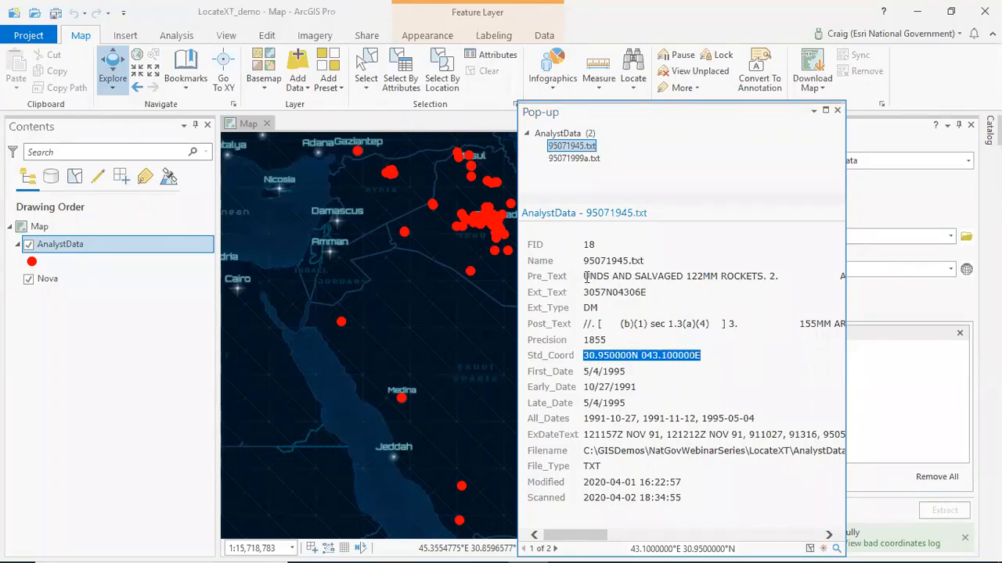
{"action": "left_click_drag", "start_coordinate": [585, 278], "coordinate": [781, 280]}
{"action": "left_click_drag", "start_coordinate": [584, 294], "coordinate": [652, 295]}
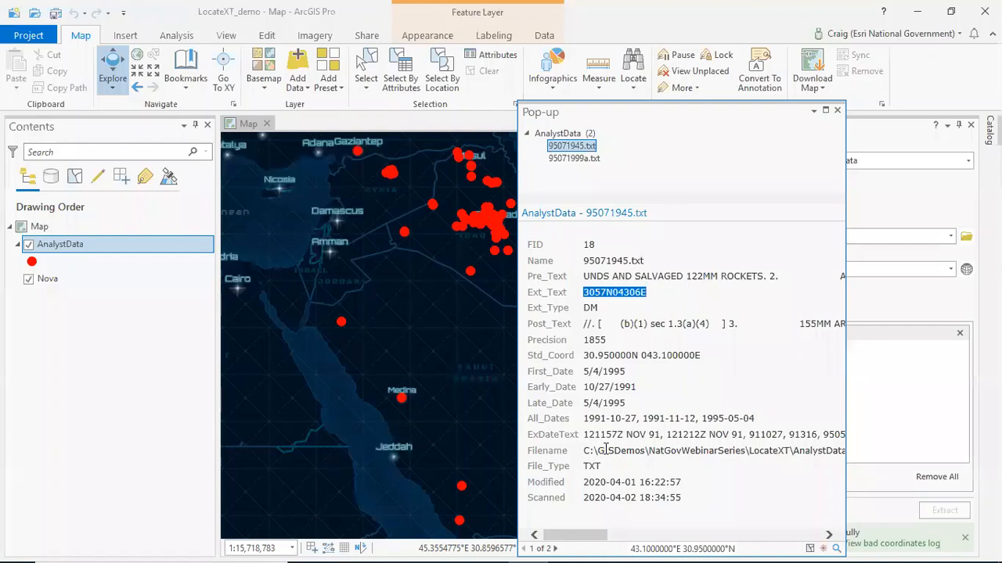
{"action": "left_click", "coordinate": [838, 110]}
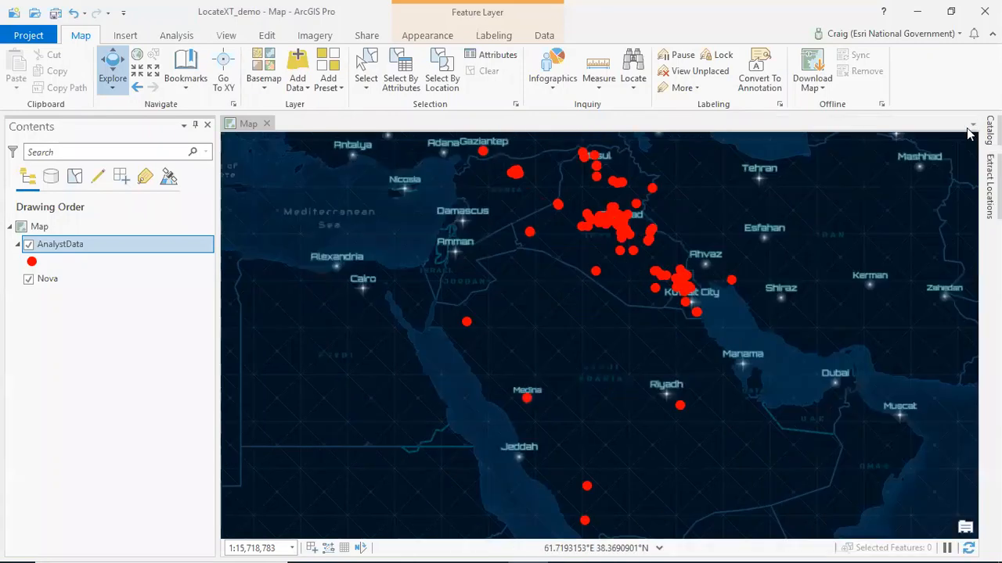
Open the LocateXT_AnalystData model from the LocateXT_demo toolbox for editing, and tuck the side panes away to show the full diagram.
{"action": "left_click", "coordinate": [959, 125]}
{"action": "left_click", "coordinate": [990, 130]}
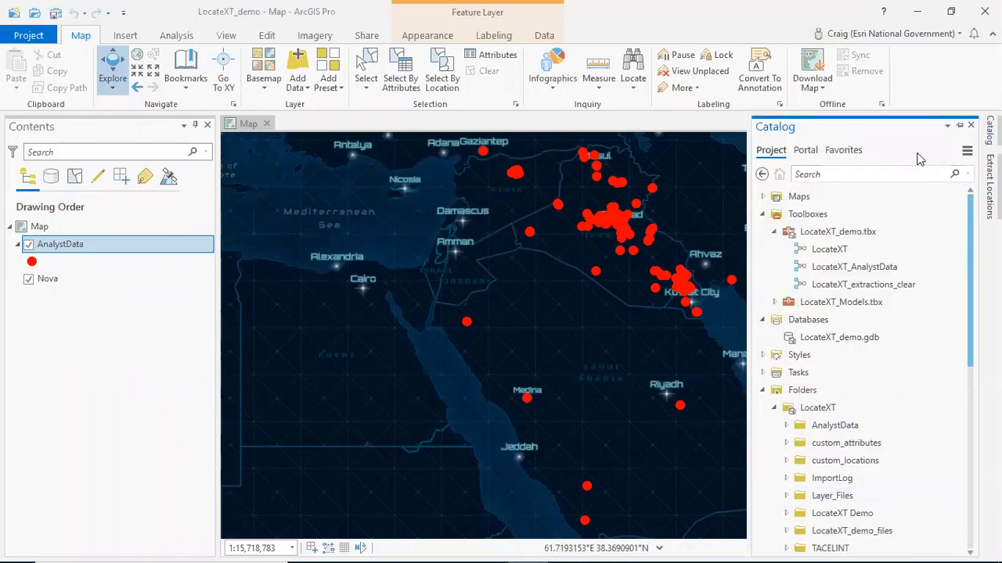
{"action": "left_click", "coordinate": [958, 126]}
{"action": "left_click", "coordinate": [828, 268]}
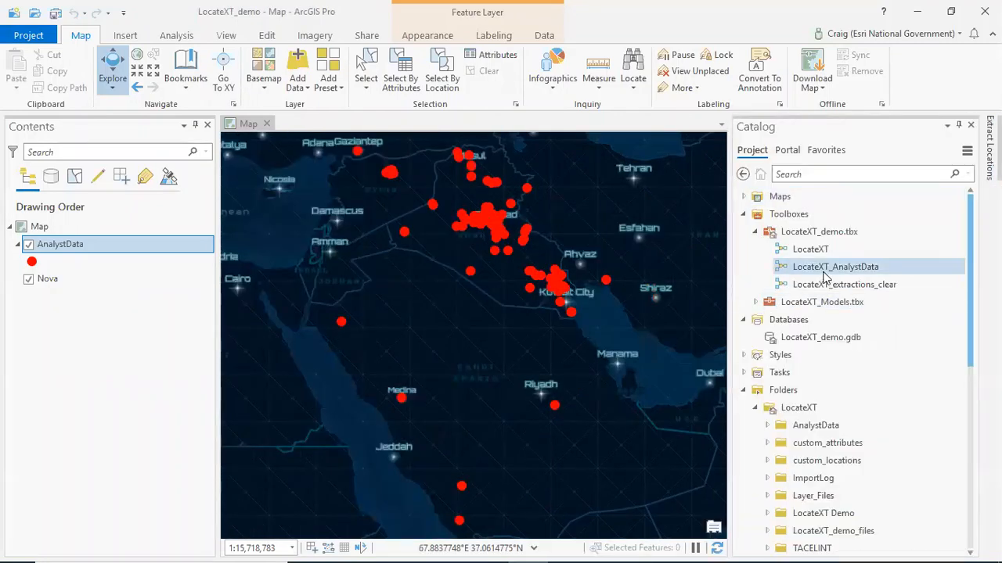
{"action": "right_click", "coordinate": [826, 271]}
{"action": "left_click", "coordinate": [857, 301]}
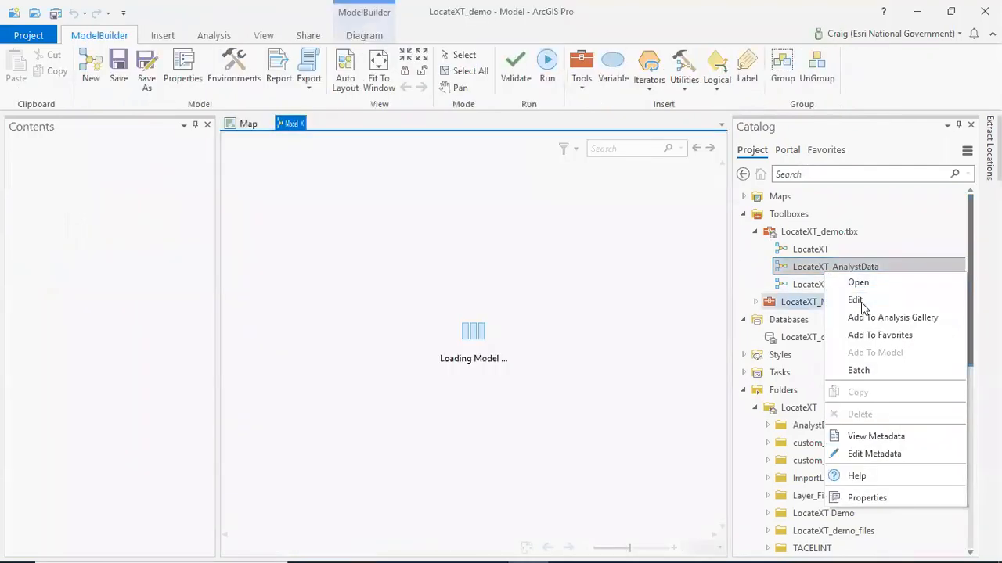
{"action": "left_click", "coordinate": [958, 125]}
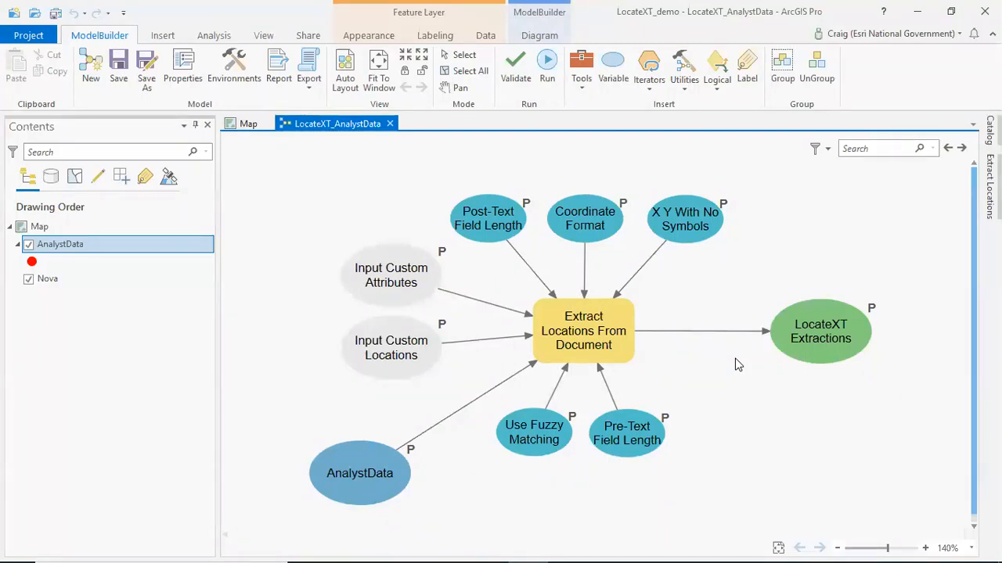
Check the output path and layer template of the model's LocateXT Extractions output, and close the model.
{"action": "mouse_move", "coordinate": [828, 353]}
{"action": "right_click", "coordinate": [827, 344]}
{"action": "left_click", "coordinate": [843, 348]}
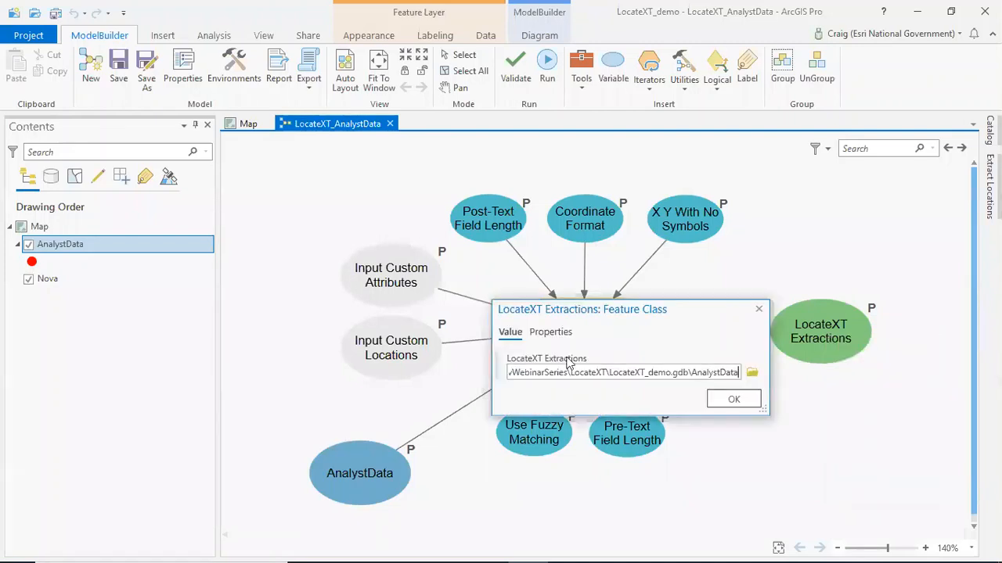
{"action": "left_click", "coordinate": [554, 333]}
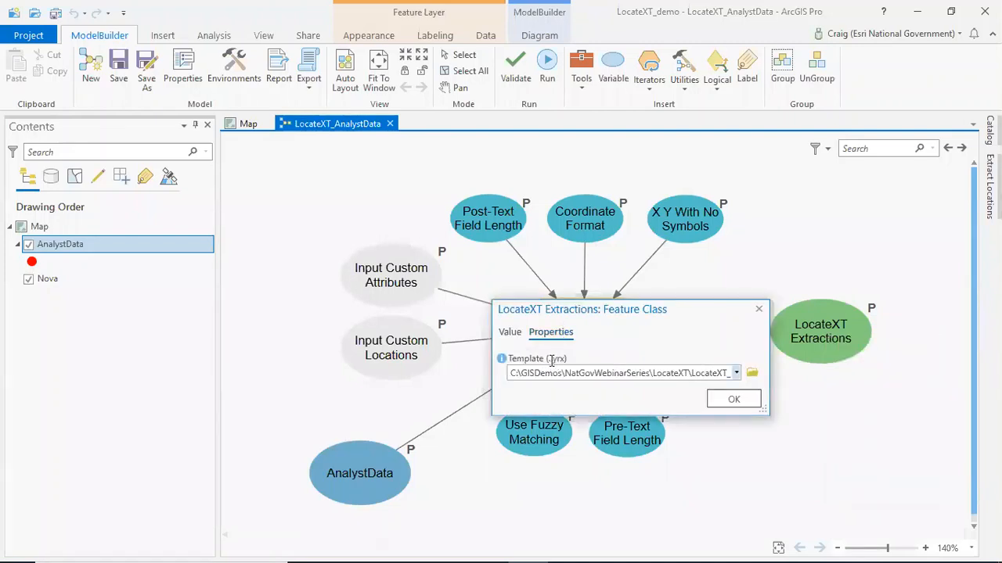
{"action": "left_click", "coordinate": [511, 374]}
{"action": "left_click_drag", "start_coordinate": [662, 374], "coordinate": [733, 374]}
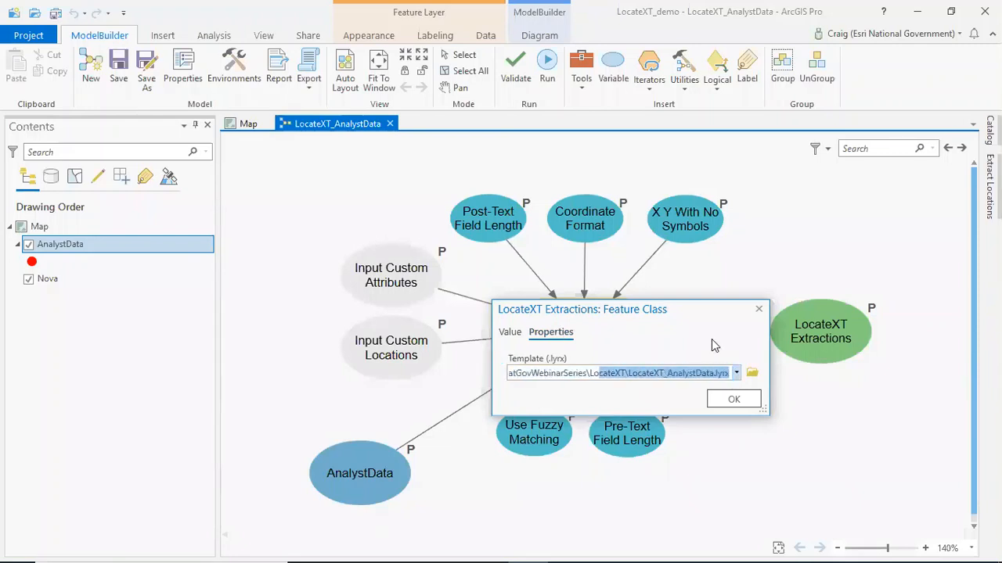
{"action": "left_click", "coordinate": [734, 401]}
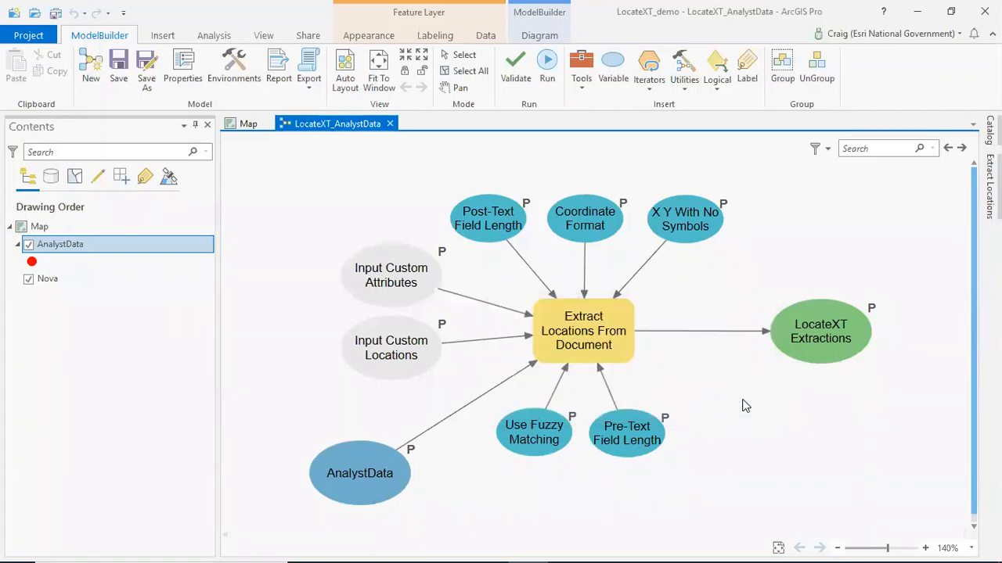
{"action": "left_click", "coordinate": [389, 124]}
Run the LocateXT_AnalystData model on the AnalystData folder with its extractions output named AnalystDataLocations.
{"action": "left_click", "coordinate": [989, 129]}
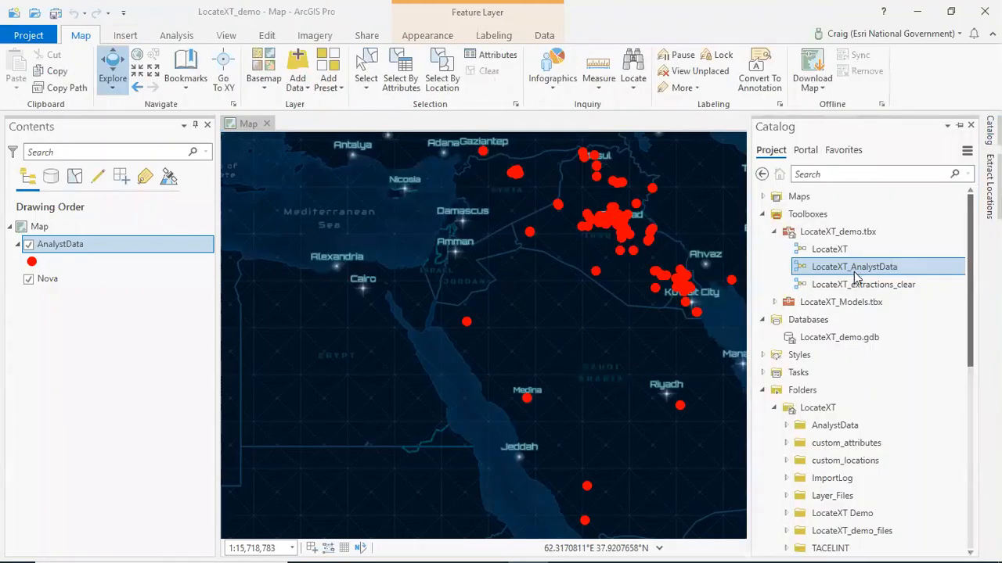
{"action": "double_click", "coordinate": [850, 267]}
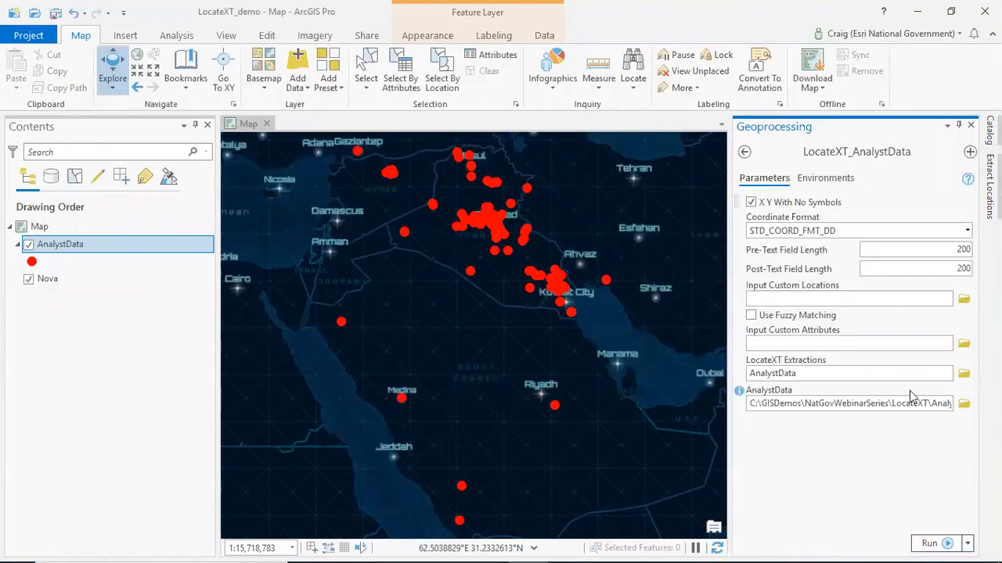
{"action": "left_click_drag", "start_coordinate": [875, 404], "coordinate": [948, 405]}
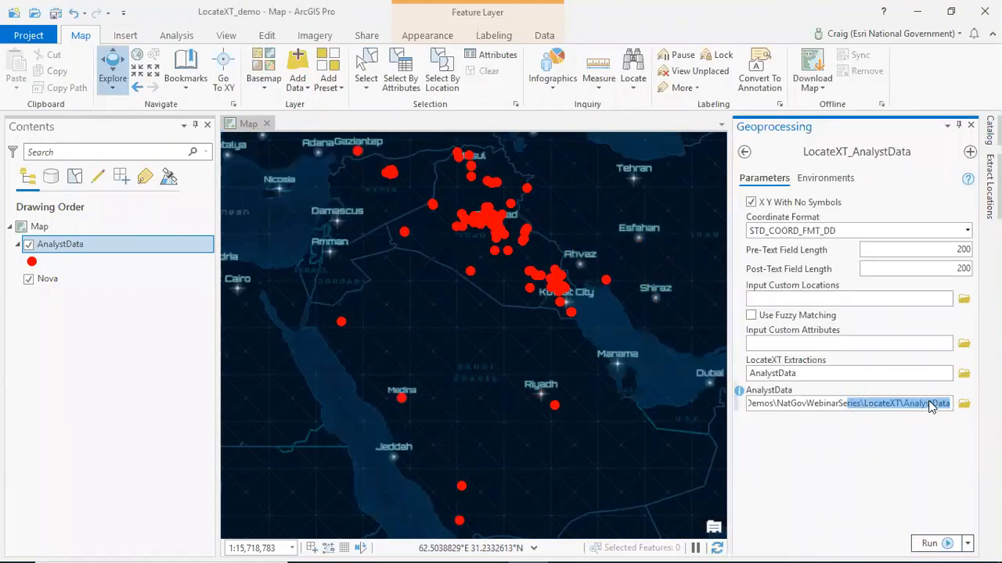
{"action": "left_click", "coordinate": [928, 375]}
{"action": "type", "text": "Loc"}
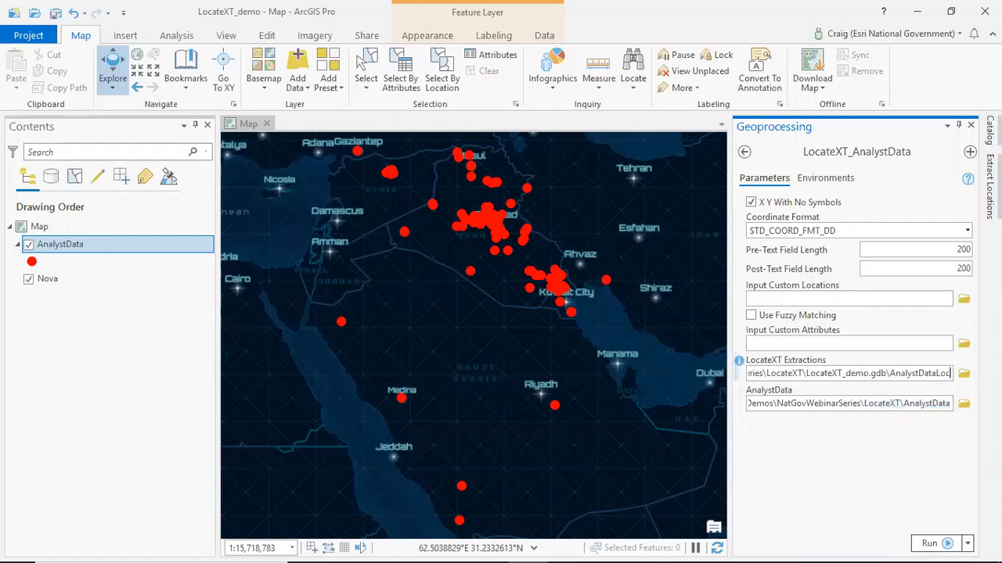
{"action": "type", "text": "ations"}
{"action": "left_click", "coordinate": [928, 544]}
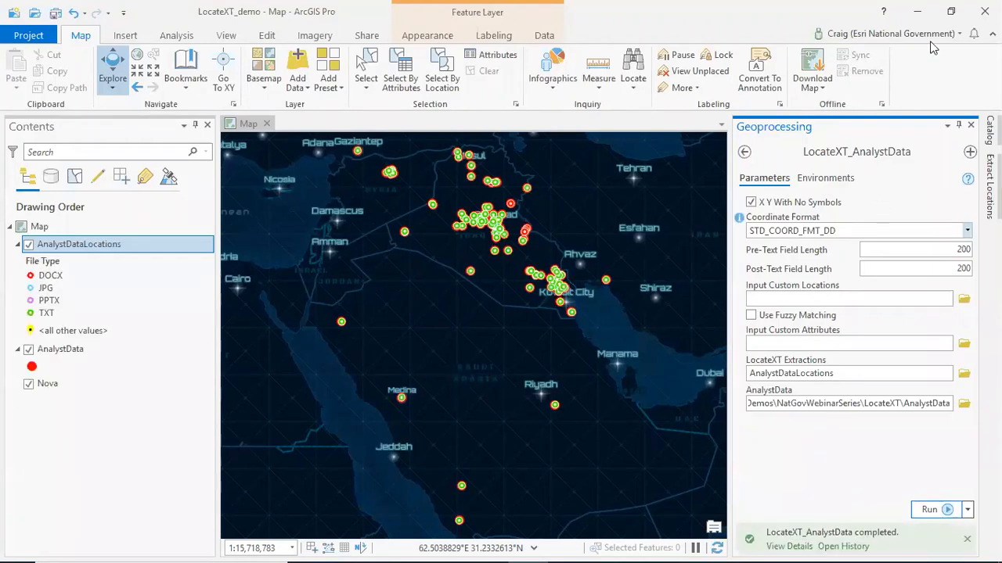
Show the extracted points around Baghdad across the full map width, and turn off the AnalystData layer.
{"action": "left_click", "coordinate": [959, 125]}
{"action": "left_click_drag", "start_coordinate": [582, 204], "coordinate": [635, 255]}
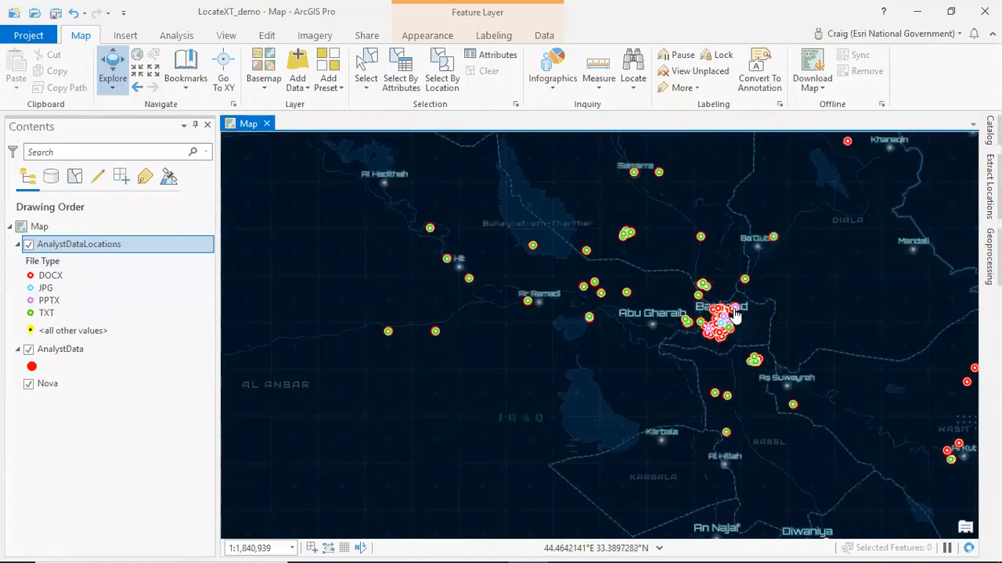
{"action": "scroll", "coordinate": [741, 361], "scroll_direction": "up", "scroll_amount": 5}
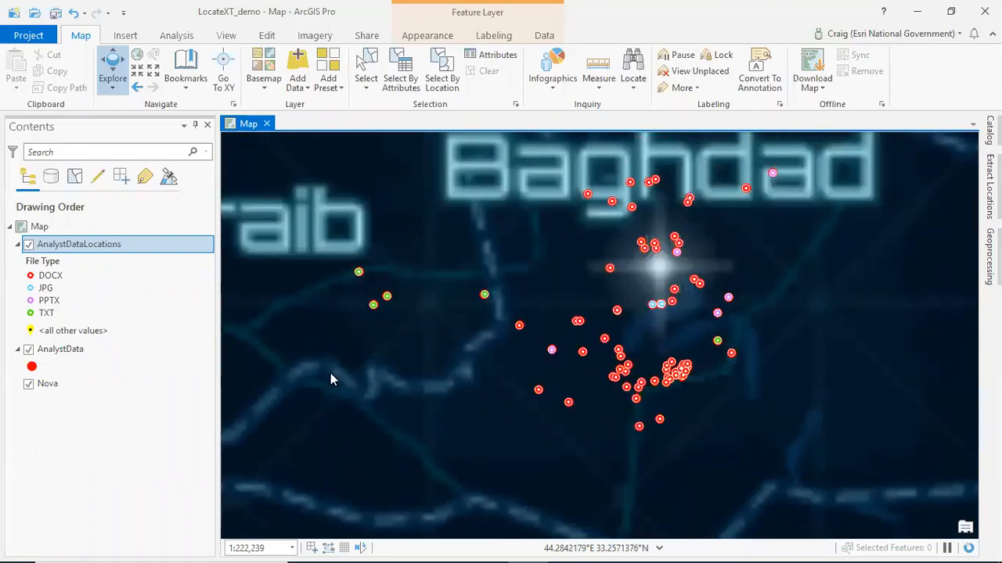
{"action": "left_click", "coordinate": [28, 349]}
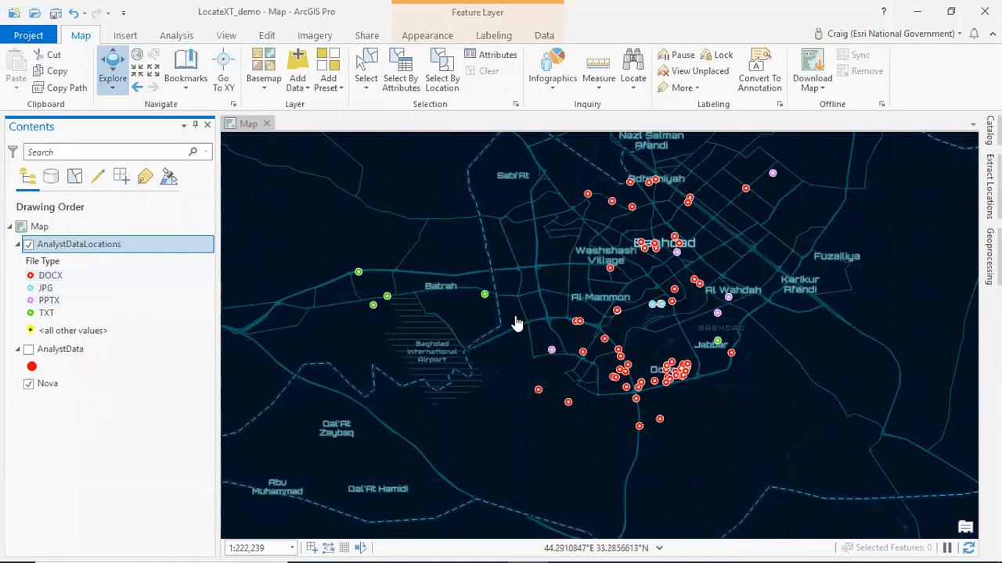
Inspect the TXT point east of Batrah, view its linked source file, and close both the document and the pop-up.
{"action": "left_click", "coordinate": [485, 298]}
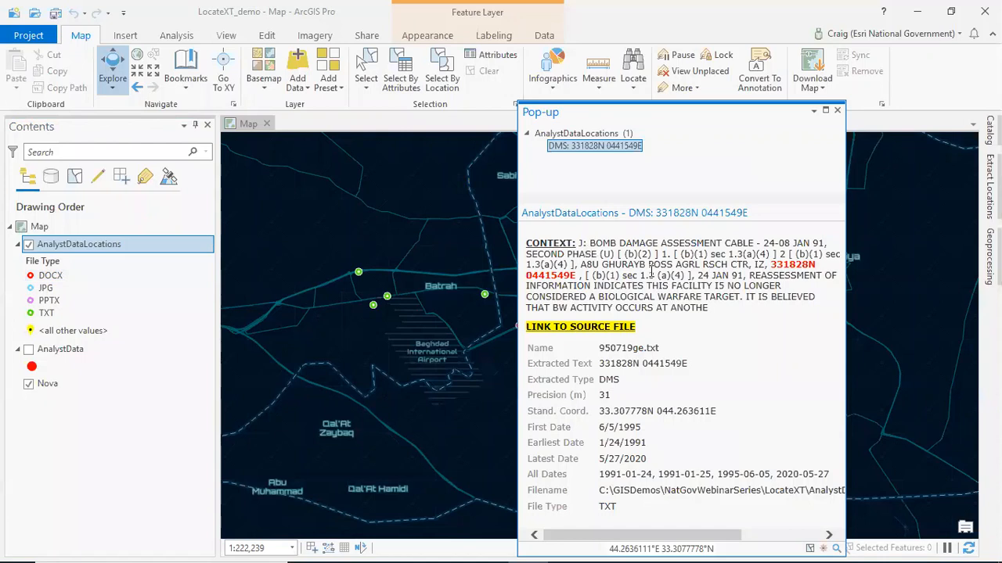
{"action": "left_click_drag", "start_coordinate": [771, 265], "coordinate": [818, 267]}
{"action": "left_click", "coordinate": [819, 267]}
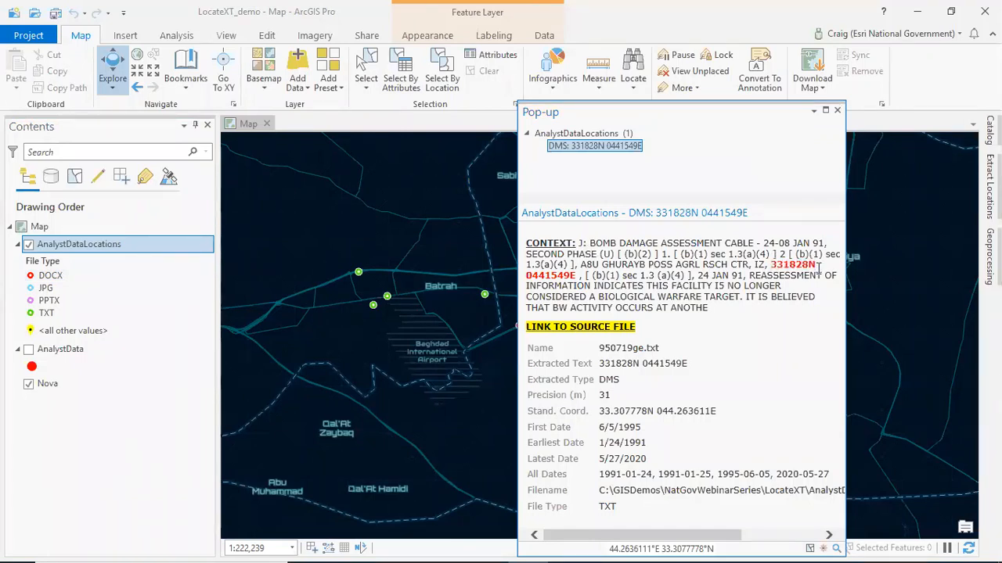
{"action": "left_click", "coordinate": [593, 327]}
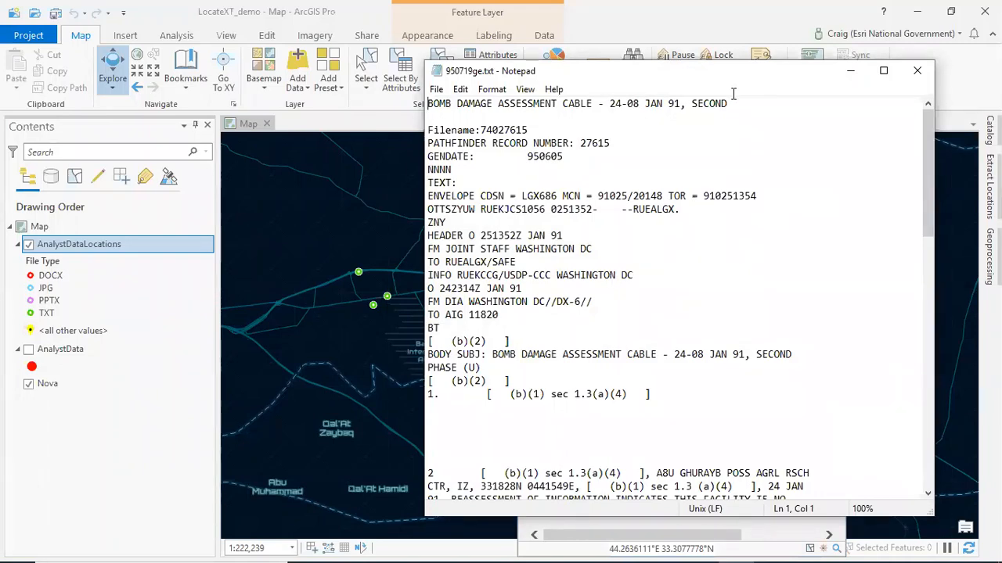
{"action": "left_click", "coordinate": [917, 70]}
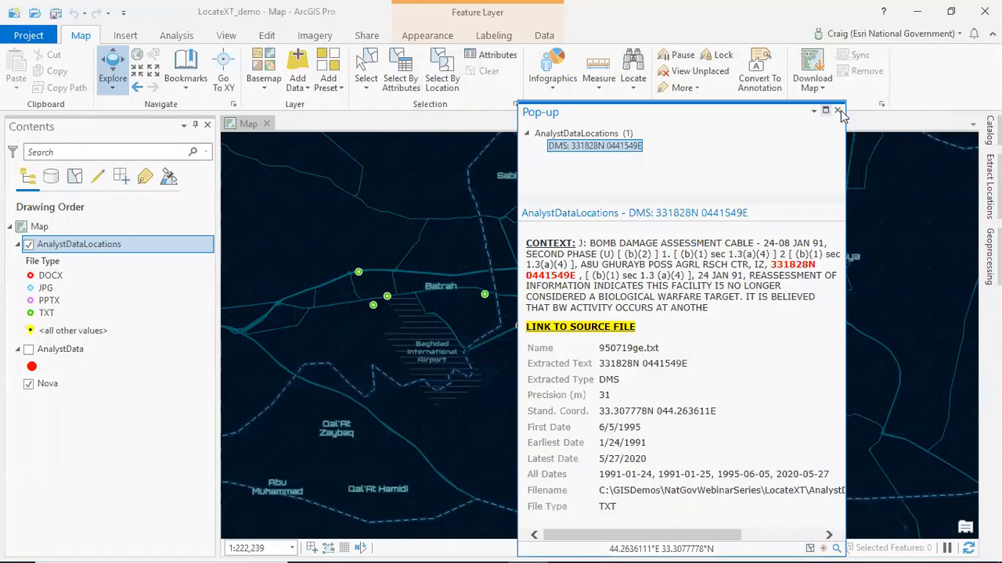
{"action": "left_click", "coordinate": [841, 111]}
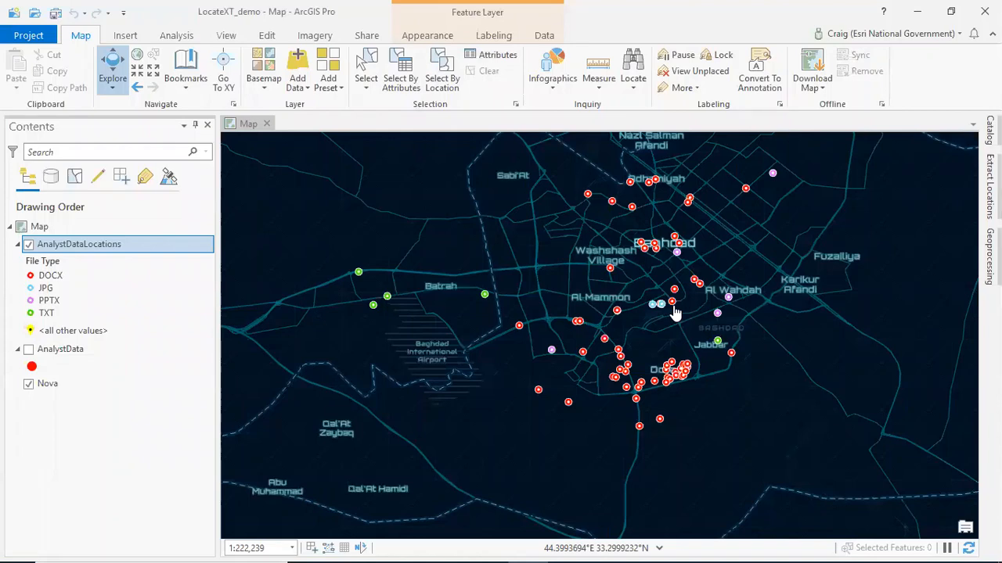
Switch to the Binning project and examine the Anti Shipping Activity Messages points around the Gulf of Aden and Arabian Sea.
{"action": "mouse_move", "coordinate": [630, 557]}
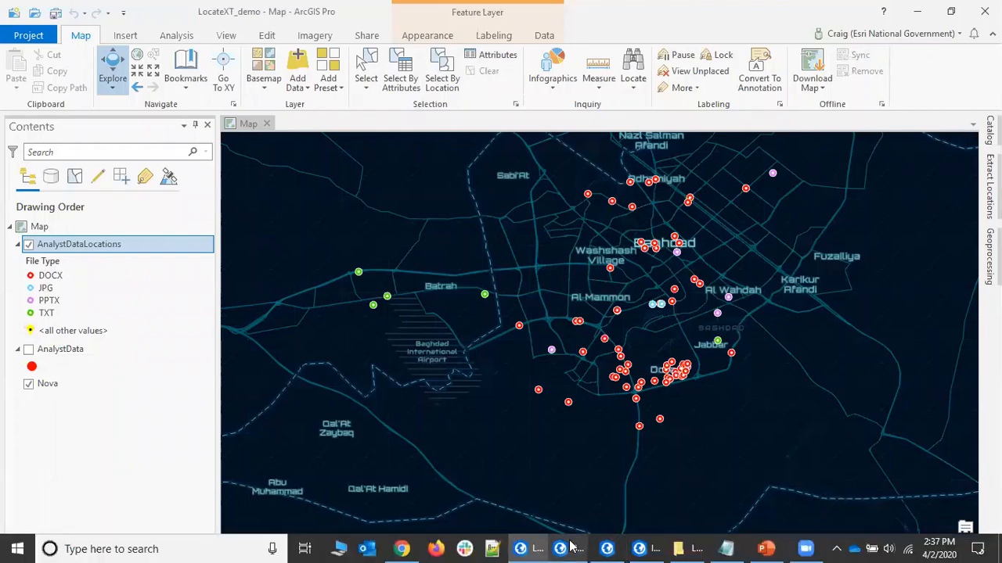
{"action": "left_click", "coordinate": [569, 546]}
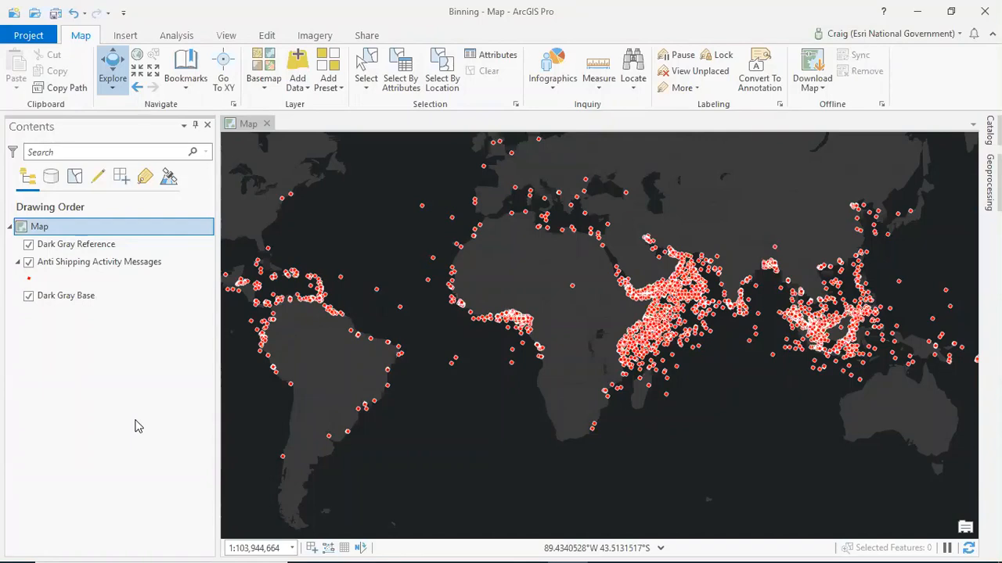
{"action": "scroll", "coordinate": [297, 407], "scroll_direction": "up", "scroll_amount": 1}
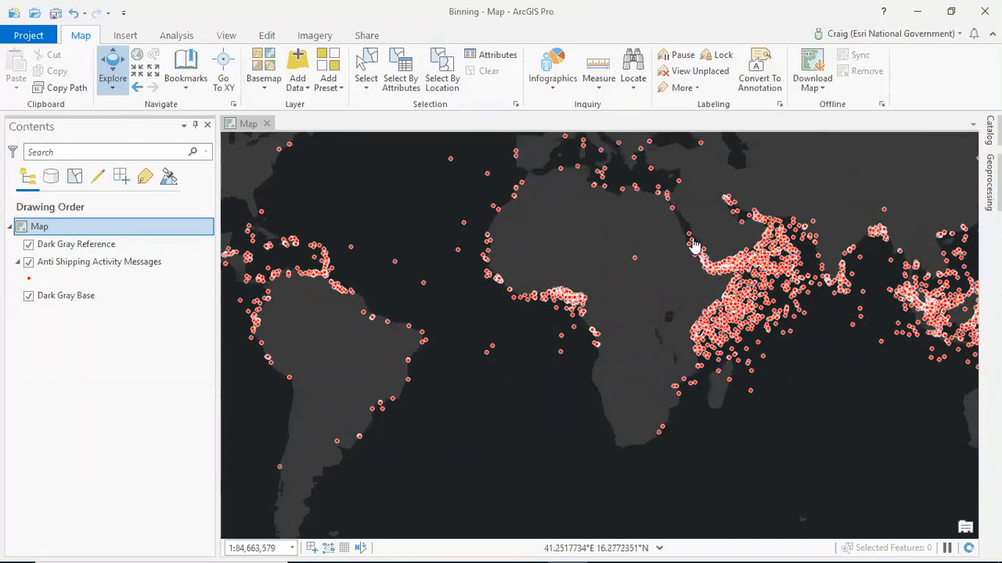
{"action": "left_click_drag", "start_coordinate": [661, 226], "coordinate": [816, 331]}
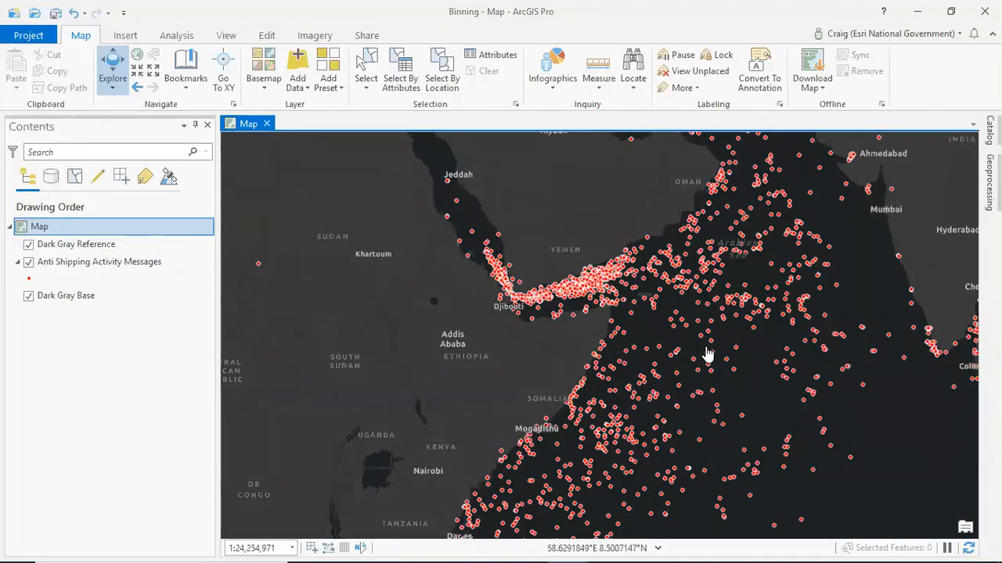
{"action": "scroll", "coordinate": [707, 353], "scroll_direction": "down", "scroll_amount": 3}
{"action": "scroll", "coordinate": [707, 354], "scroll_direction": "down", "scroll_amount": 2}
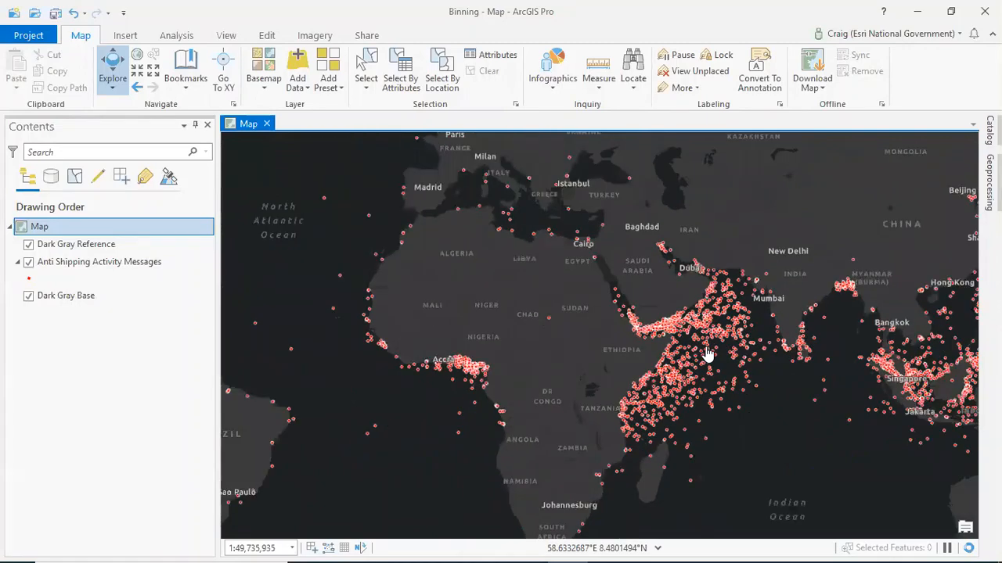
Search the geoprocessing tools for Hot Spot, and open a blank Find Hot Spots tool from the GeoAnalytics Desktop Tools.
{"action": "left_click", "coordinate": [989, 182]}
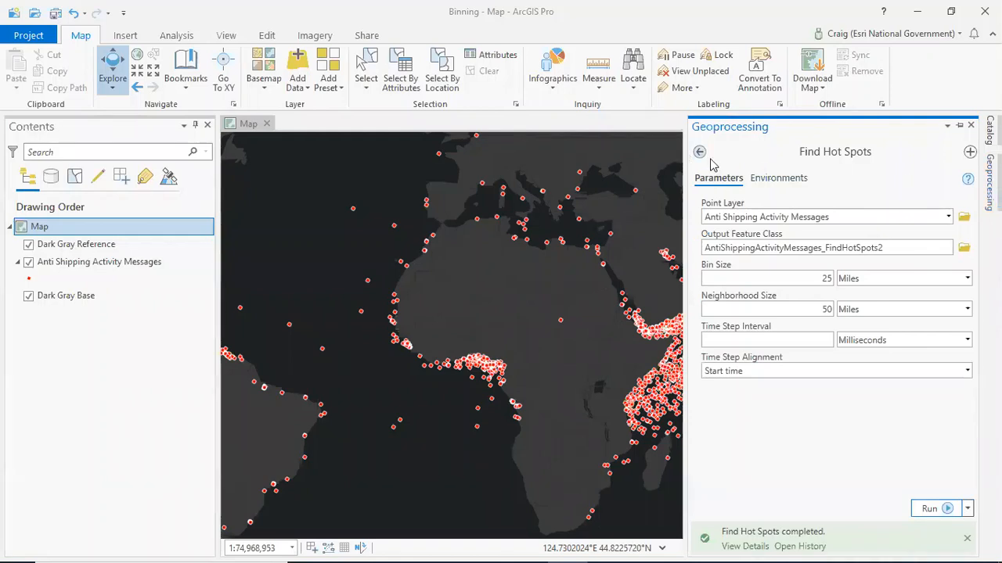
{"action": "left_click", "coordinate": [697, 152]}
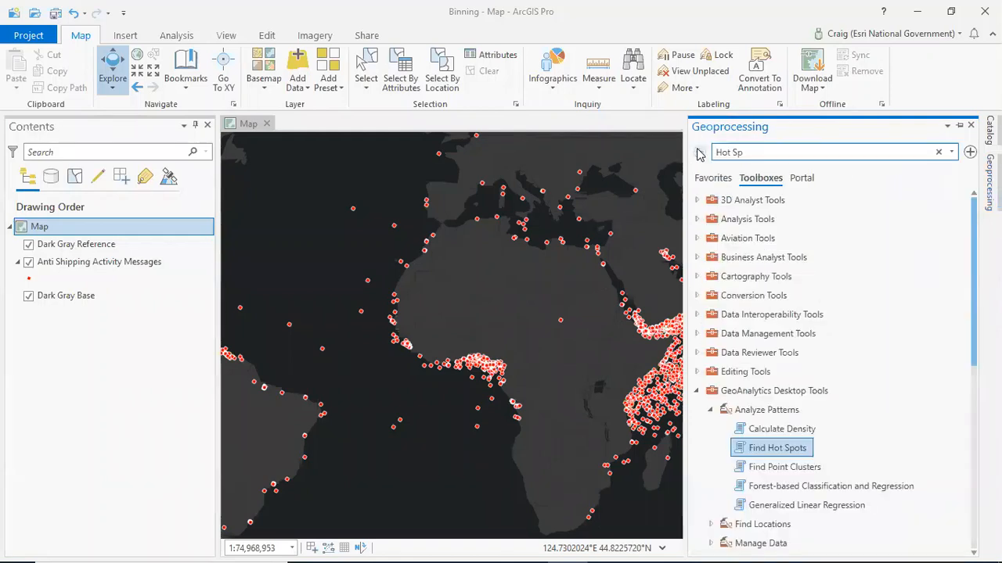
{"action": "left_click", "coordinate": [766, 153]}
{"action": "type", "text": "ot"}
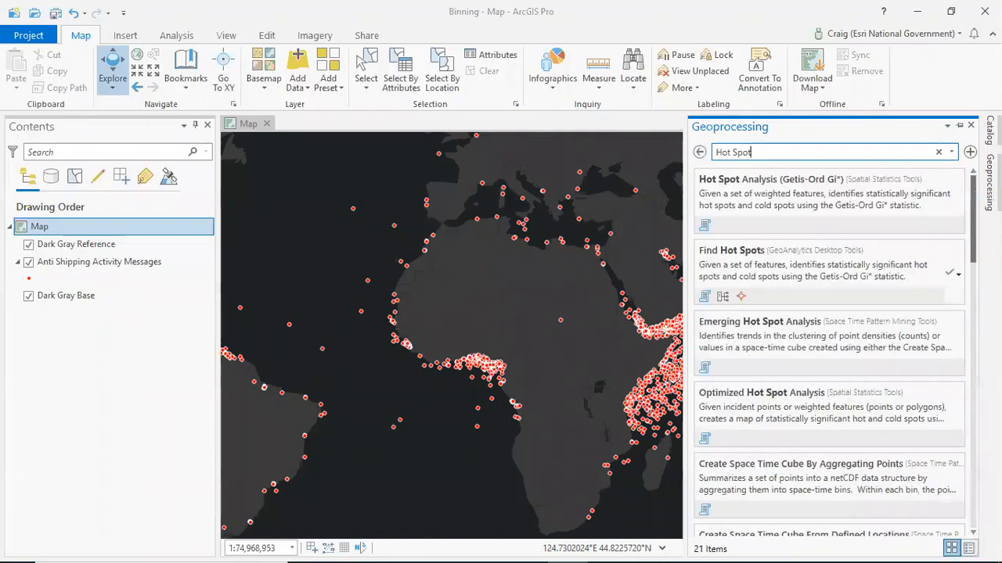
{"action": "left_click", "coordinate": [834, 252]}
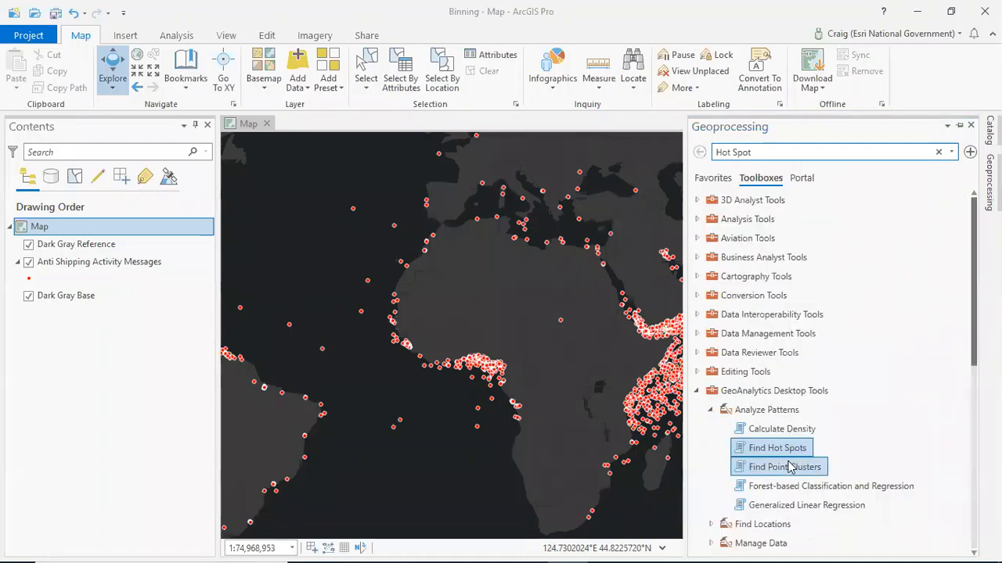
{"action": "double_click", "coordinate": [785, 451]}
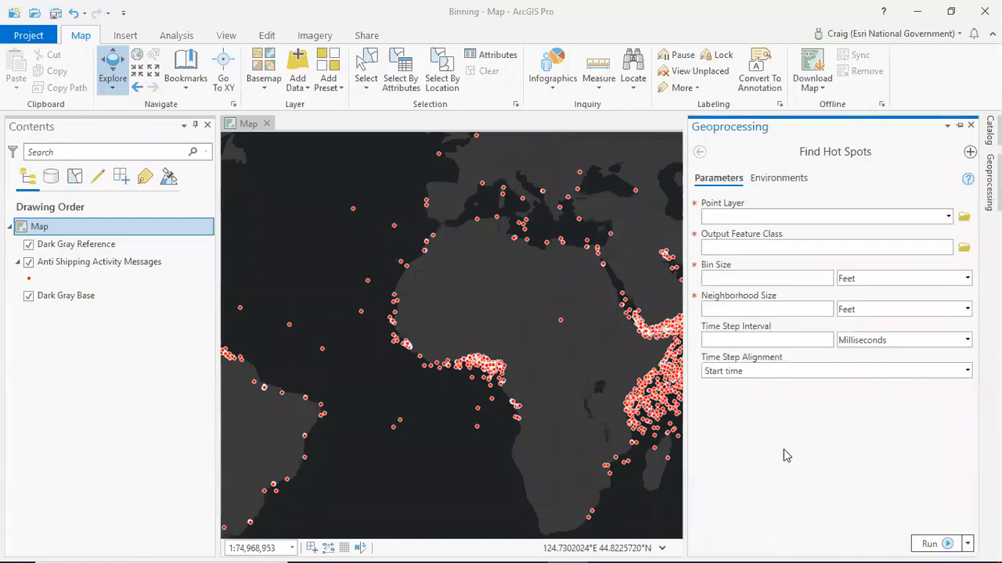
Set Anti Shipping Activity Messages as the point layer and name the output feature class AntiShippingActivityMessages_FindHotSpots.
{"action": "left_click", "coordinate": [948, 217]}
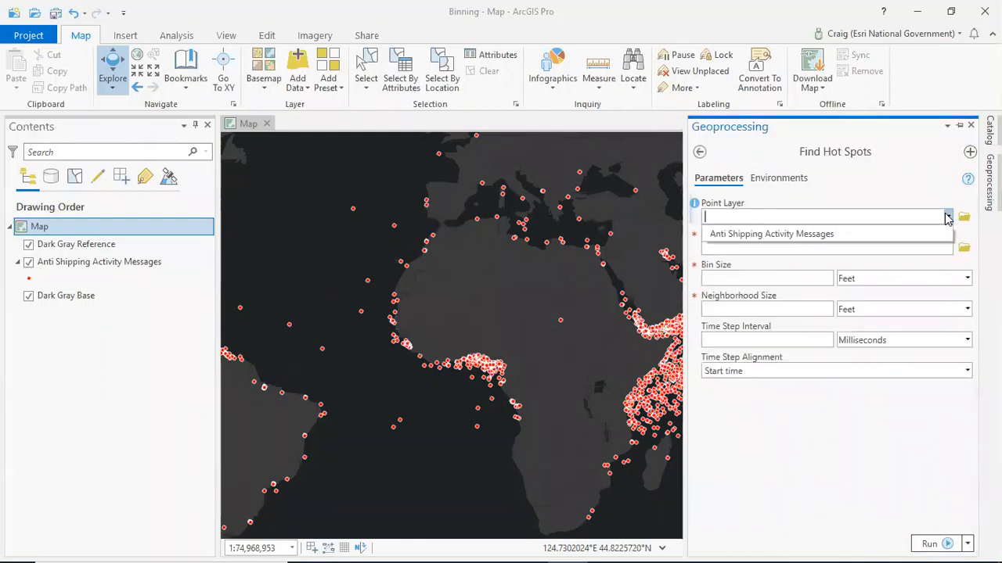
{"action": "left_click", "coordinate": [829, 235]}
{"action": "left_click", "coordinate": [914, 249]}
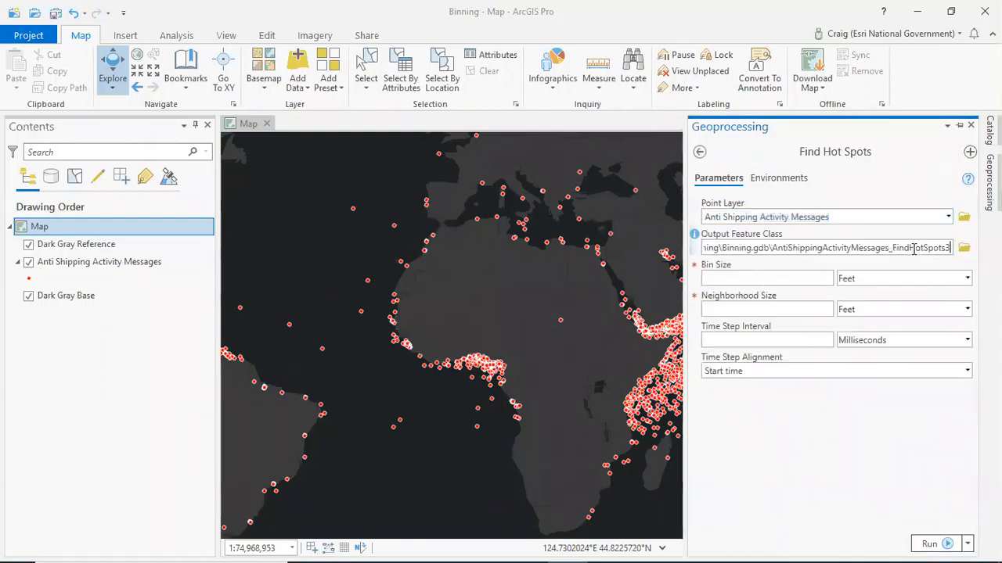
{"action": "key", "text": "BackSpace"}
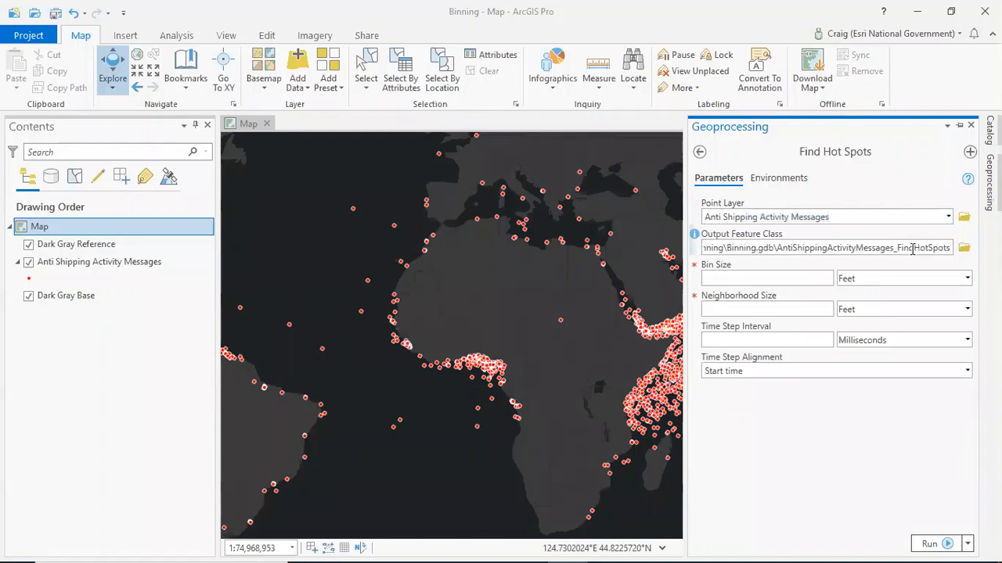
Set the bin size to 25 miles and the neighborhood size to 50 miles, and run Find Hot Spots.
{"action": "left_click", "coordinate": [832, 282]}
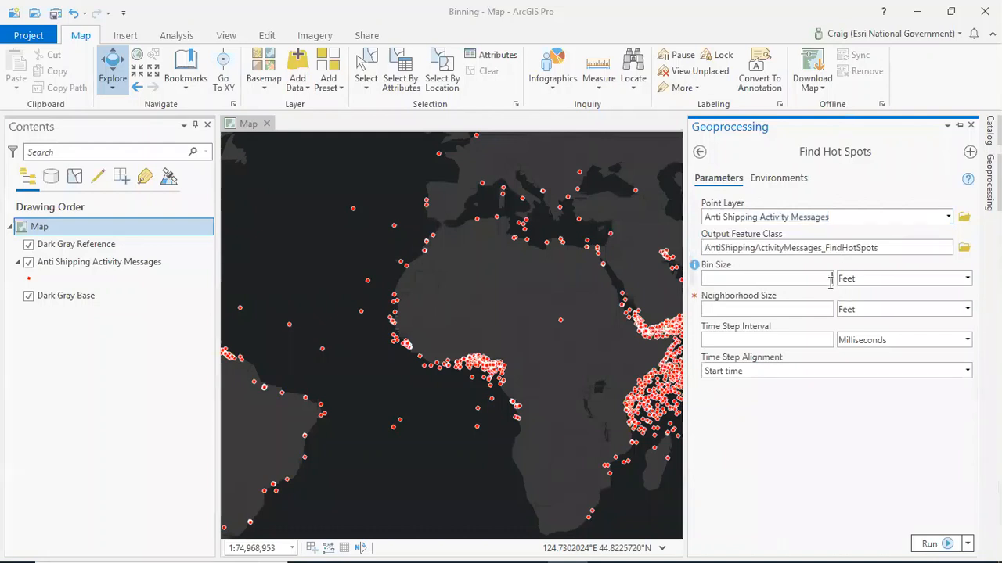
{"action": "left_click", "coordinate": [967, 278]}
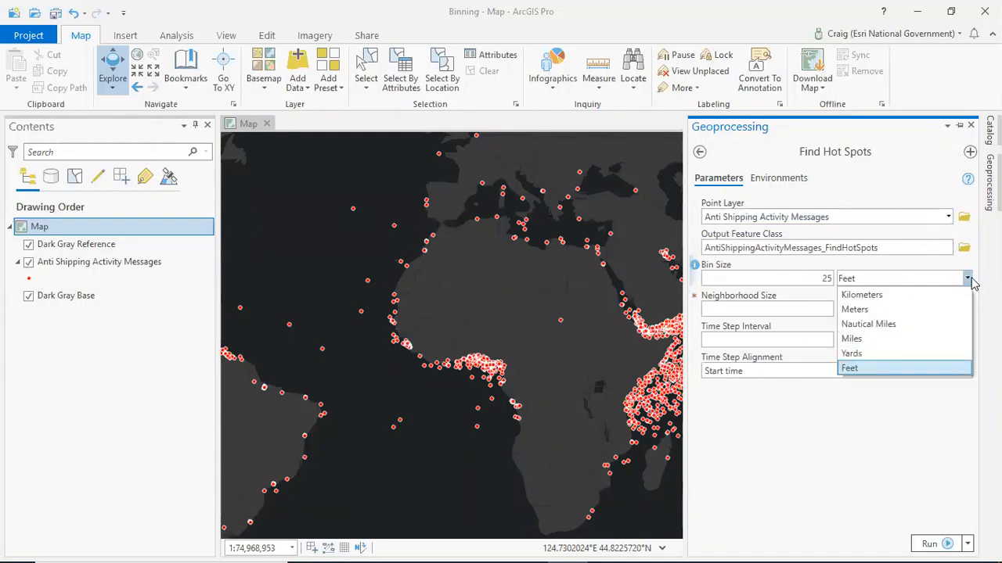
{"action": "left_click", "coordinate": [893, 338]}
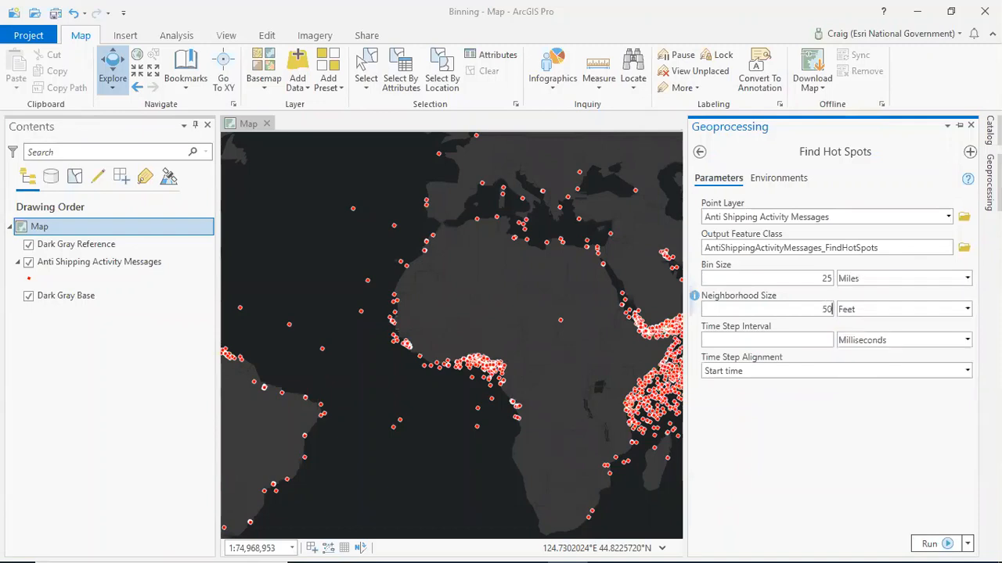
{"action": "left_click", "coordinate": [967, 309]}
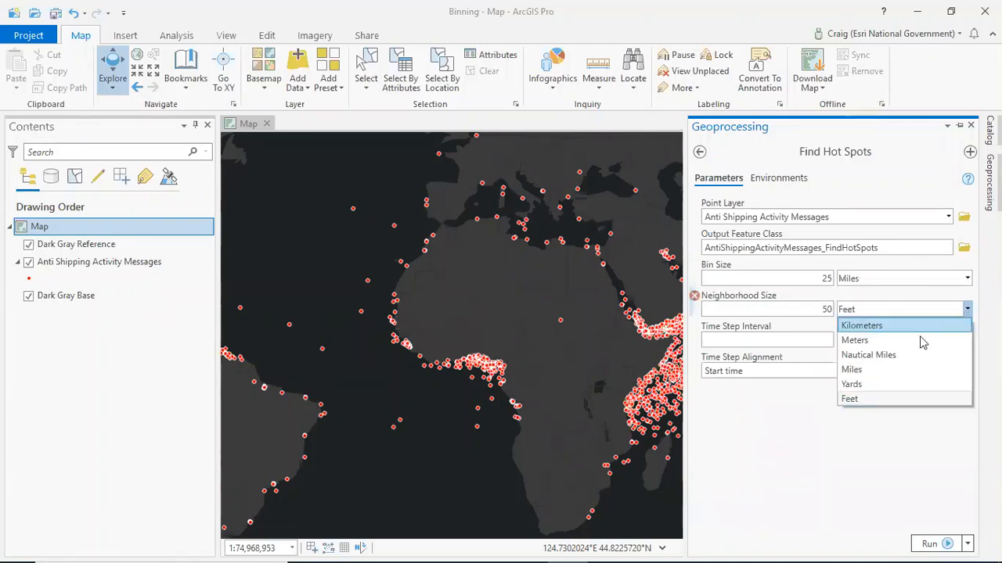
{"action": "left_click", "coordinate": [891, 374]}
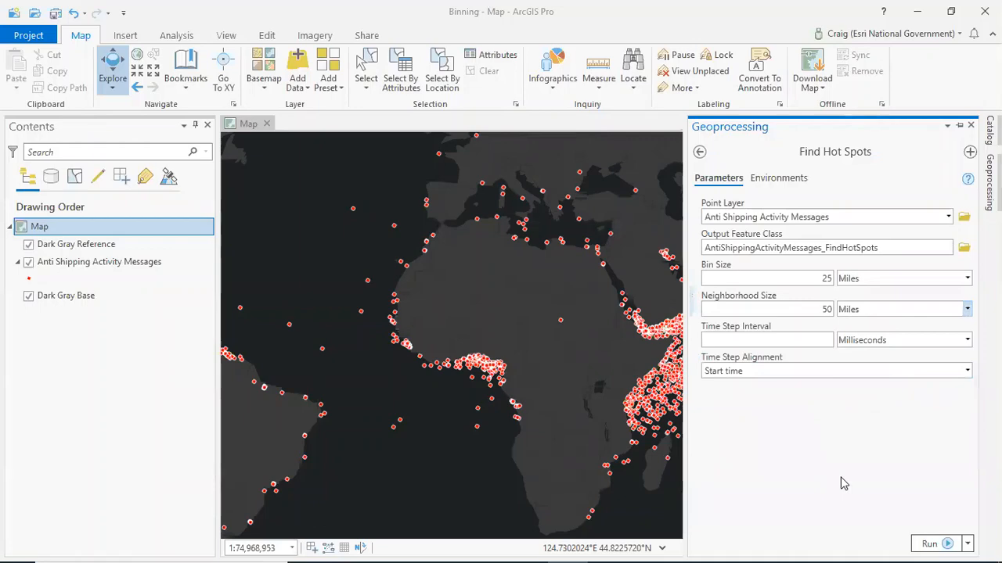
{"action": "left_click", "coordinate": [931, 543]}
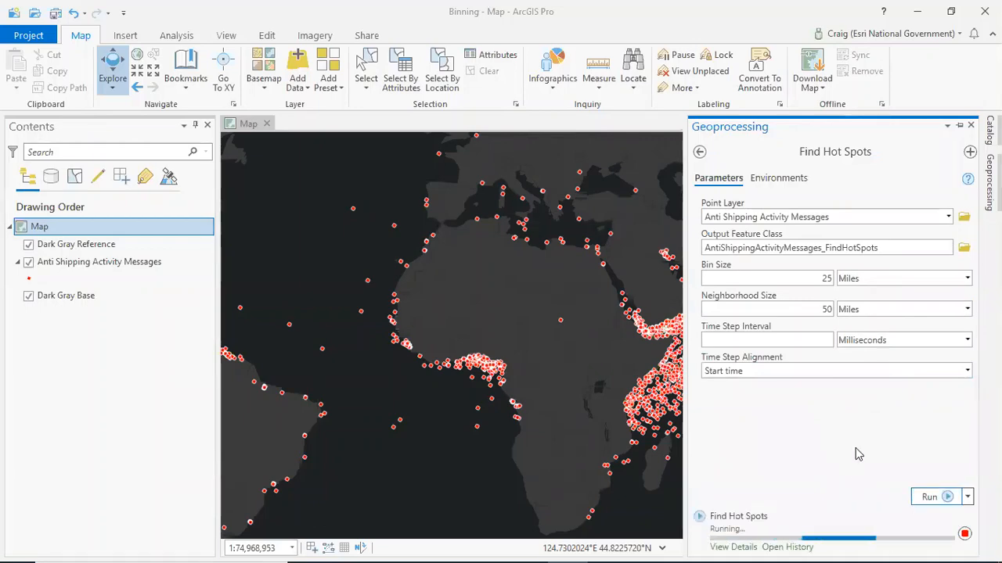
{"action": "scroll", "coordinate": [504, 332], "scroll_direction": "down", "scroll_amount": 2}
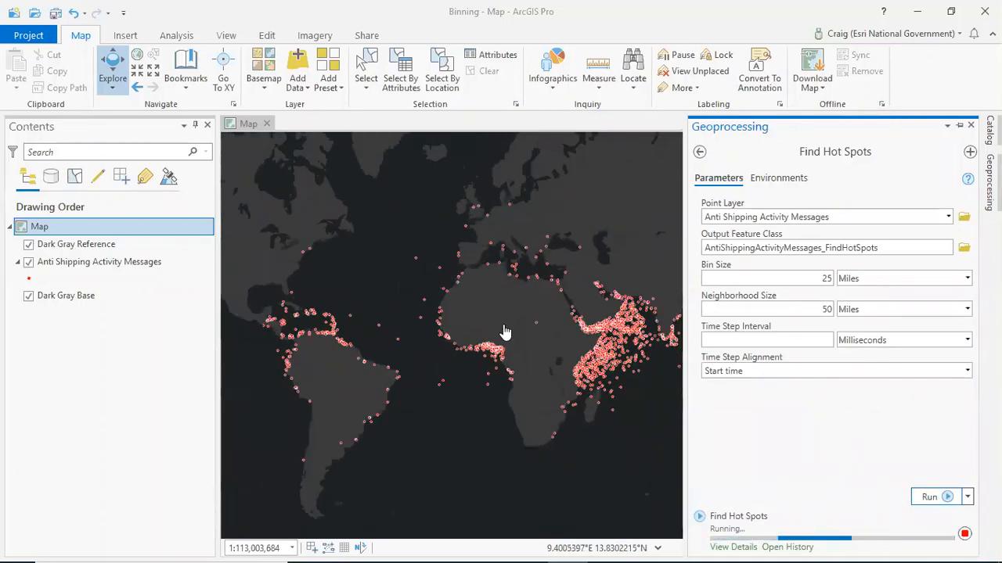
{"action": "scroll", "coordinate": [505, 332], "scroll_direction": "down", "scroll_amount": 1}
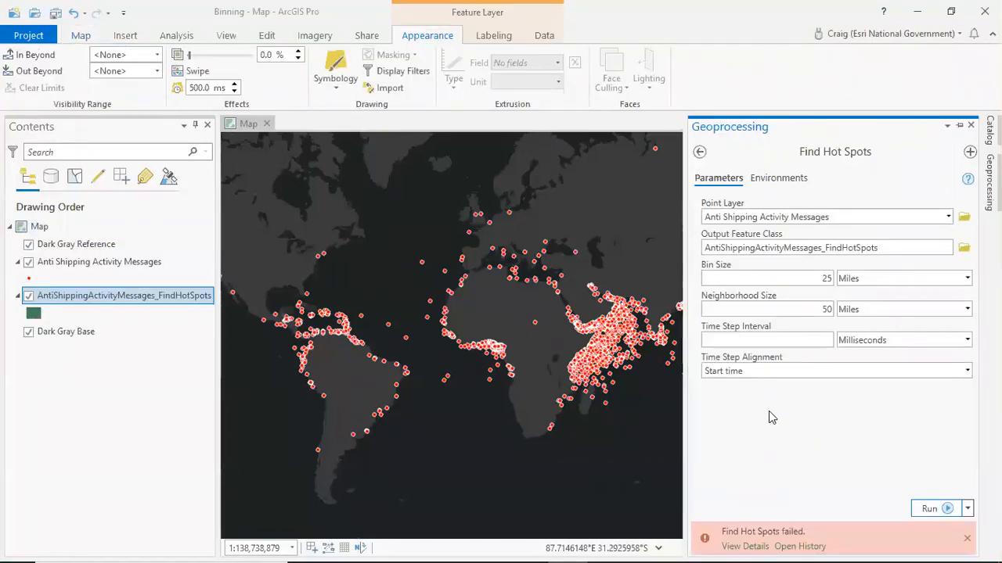
Review the details of the Find Hot Spots run, including its errors and parameters, and close them.
{"action": "left_click", "coordinate": [912, 248]}
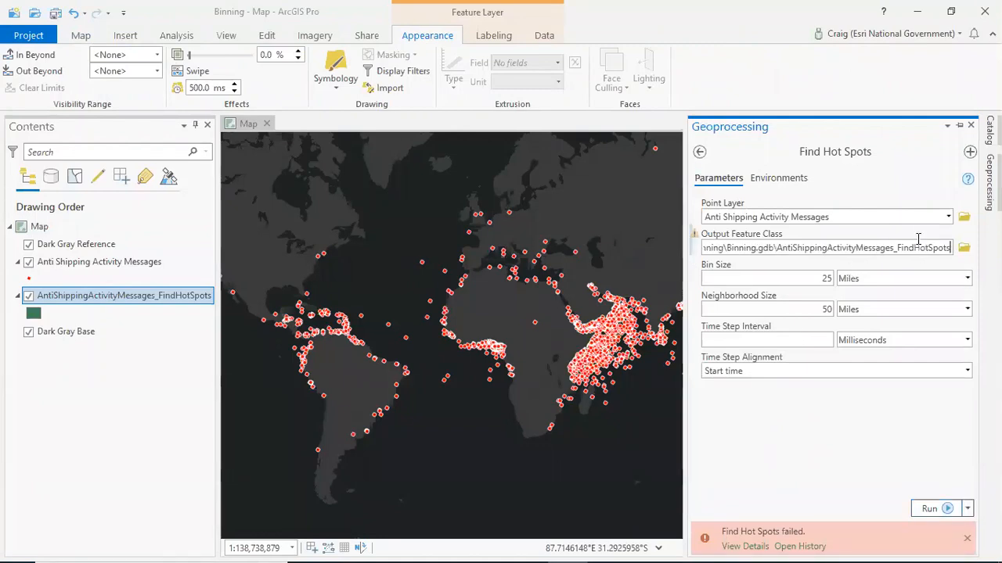
{"action": "left_click", "coordinate": [766, 546]}
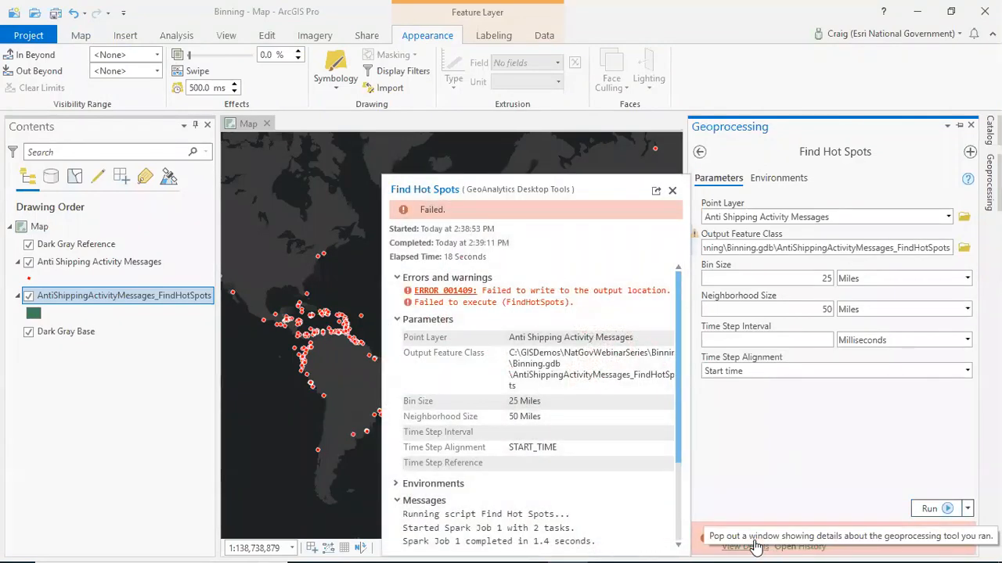
{"action": "left_click", "coordinate": [672, 190]}
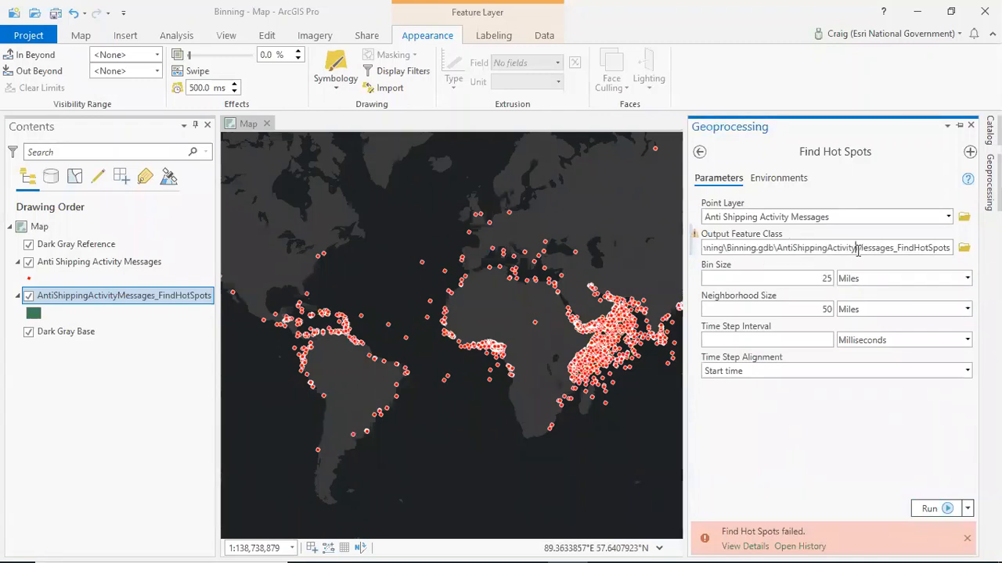
Save the output feature class as HotSpots in Binning.gdb and run Find Hot Spots again.
{"action": "left_click", "coordinate": [963, 247]}
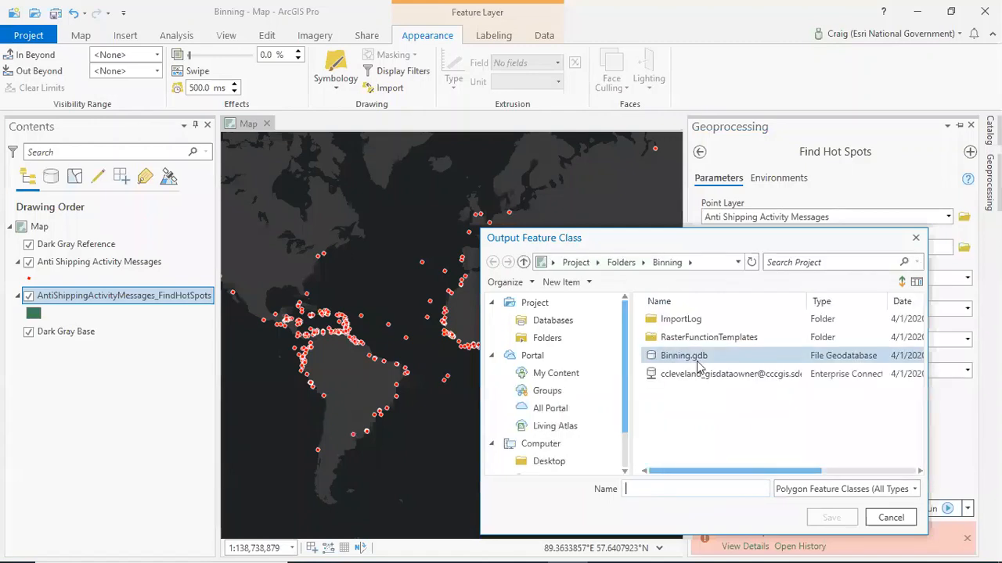
{"action": "double_click", "coordinate": [695, 362]}
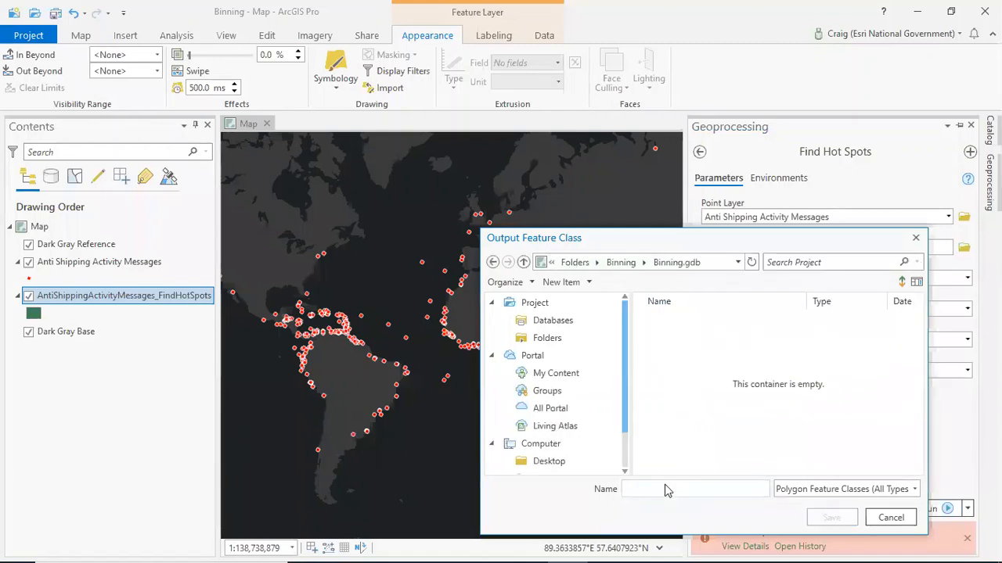
{"action": "type", "text": "HotsSpots"}
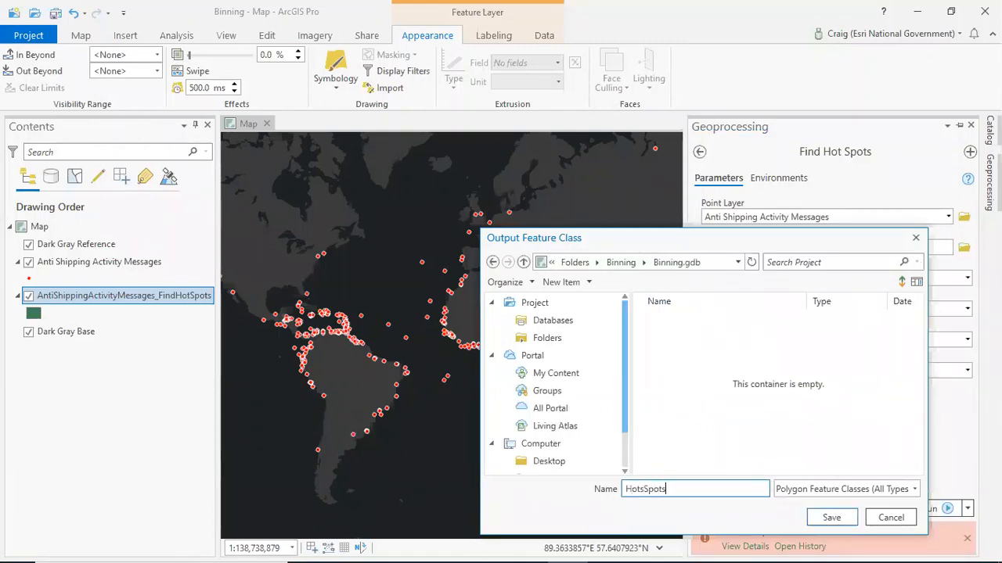
{"action": "key", "text": "BackSpace"}
{"action": "left_click", "coordinate": [830, 519]}
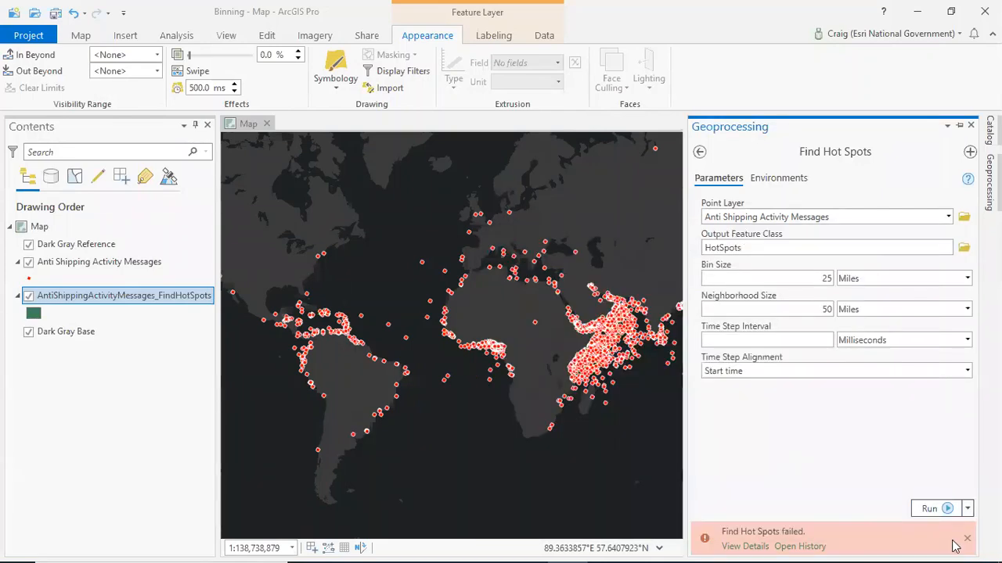
{"action": "mouse_move", "coordinate": [955, 546]}
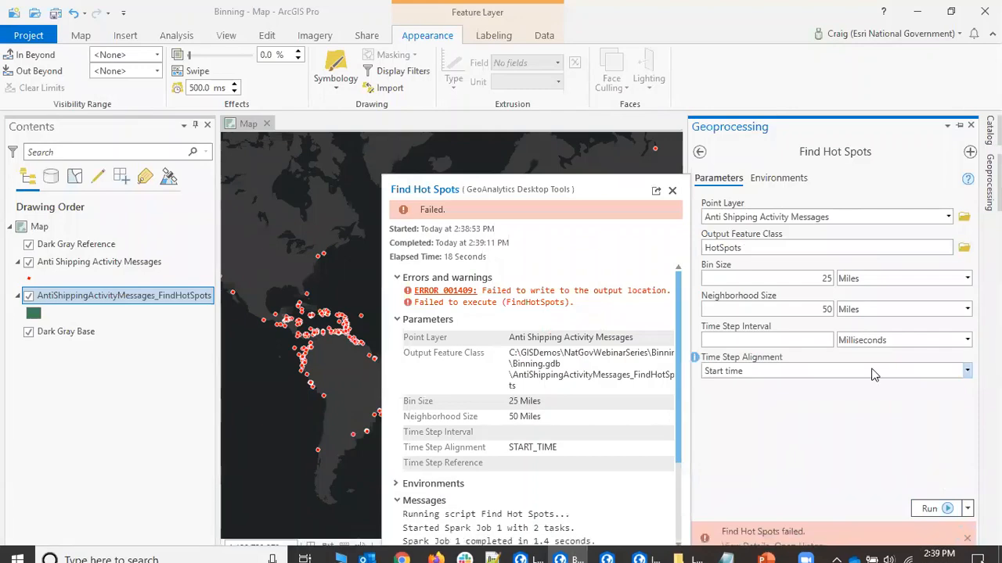
{"action": "left_click", "coordinate": [929, 508]}
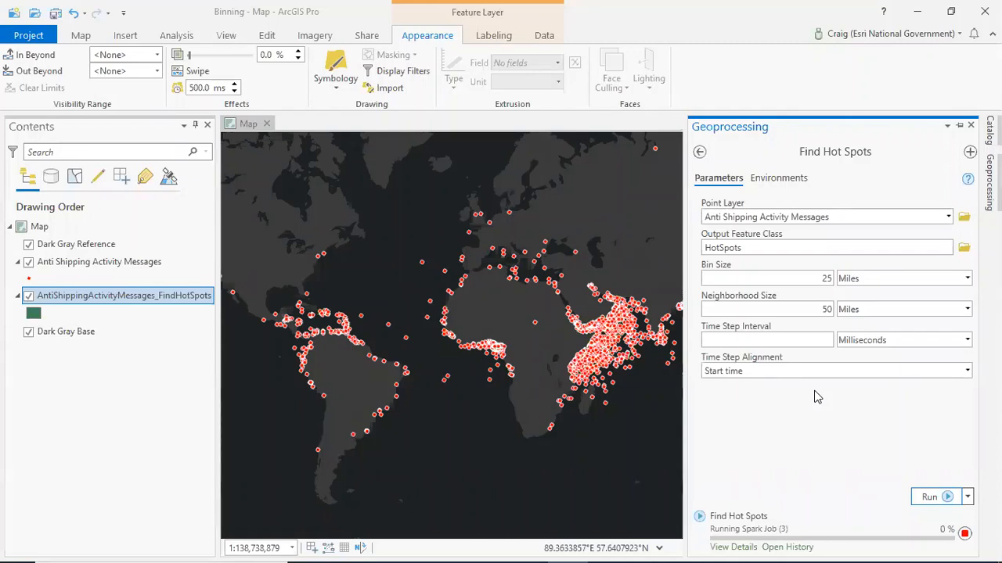
Turn off the Anti Shipping Activity Messages layer and examine the hot spot bins around the Gulf of Aden and Singapore.
{"action": "left_click", "coordinate": [32, 271]}
{"action": "left_click", "coordinate": [29, 264]}
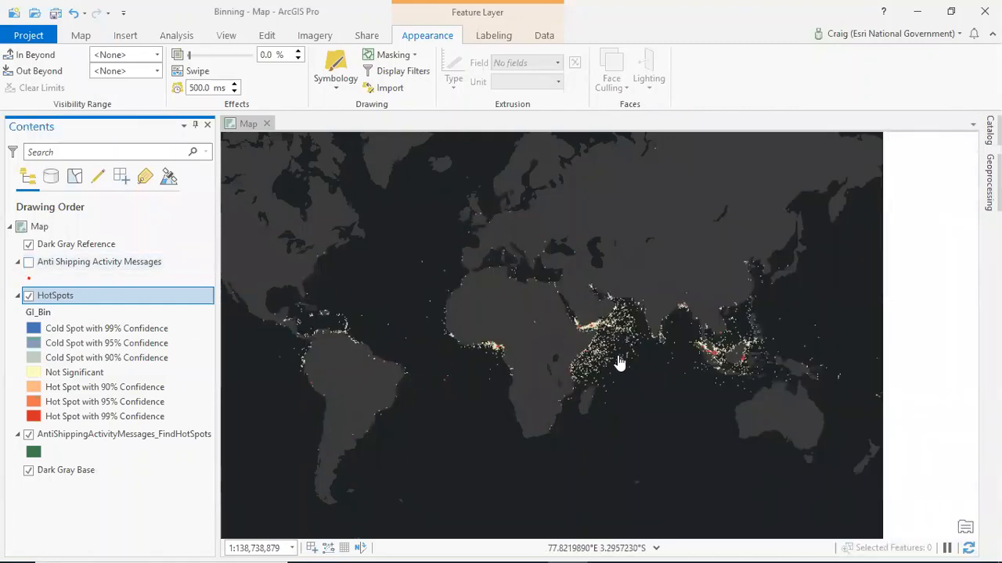
{"action": "left_click_drag", "start_coordinate": [550, 309], "coordinate": [628, 357]}
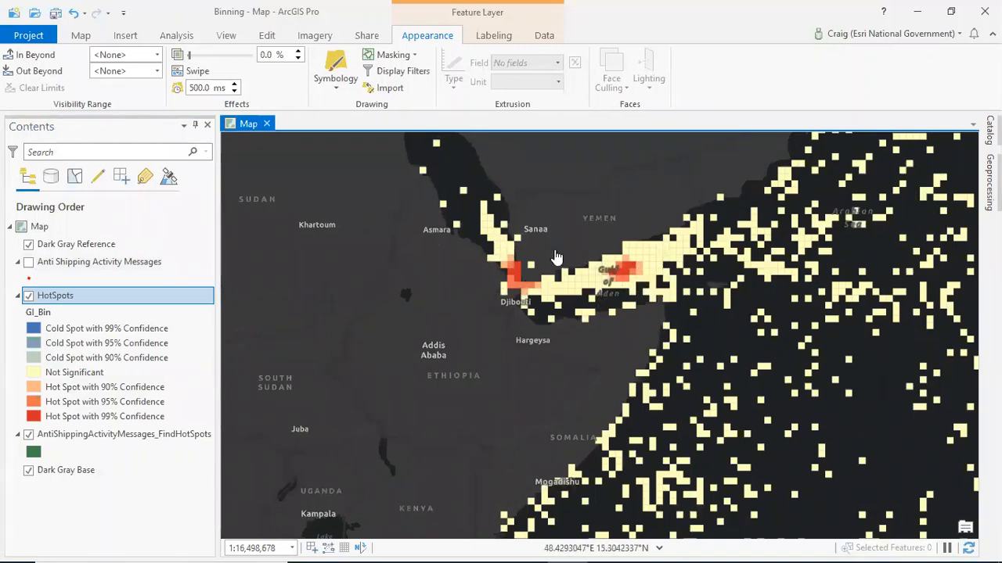
{"action": "scroll", "coordinate": [784, 332], "scroll_direction": "down", "scroll_amount": 5}
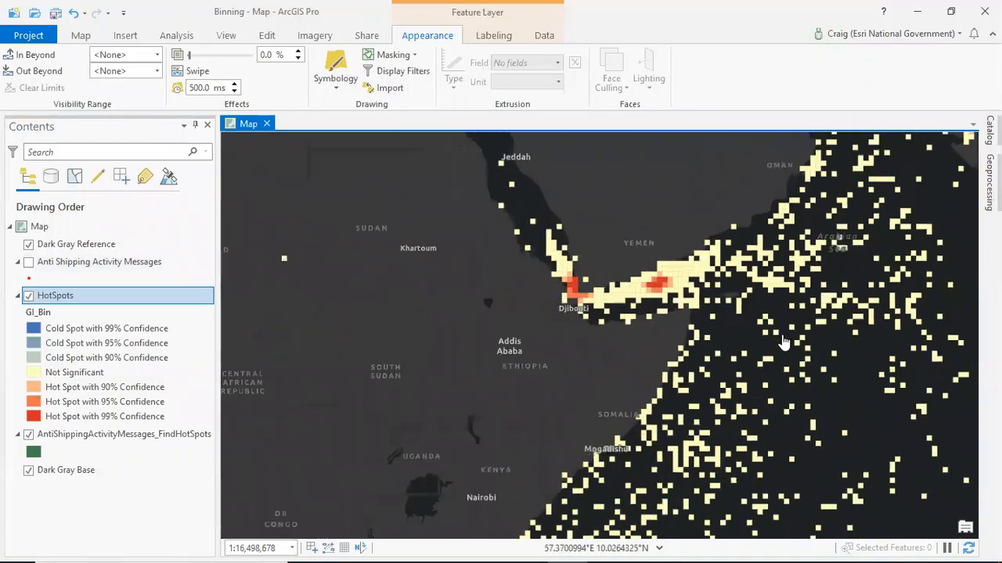
{"action": "left_click_drag", "start_coordinate": [562, 335], "coordinate": [232, 299]}
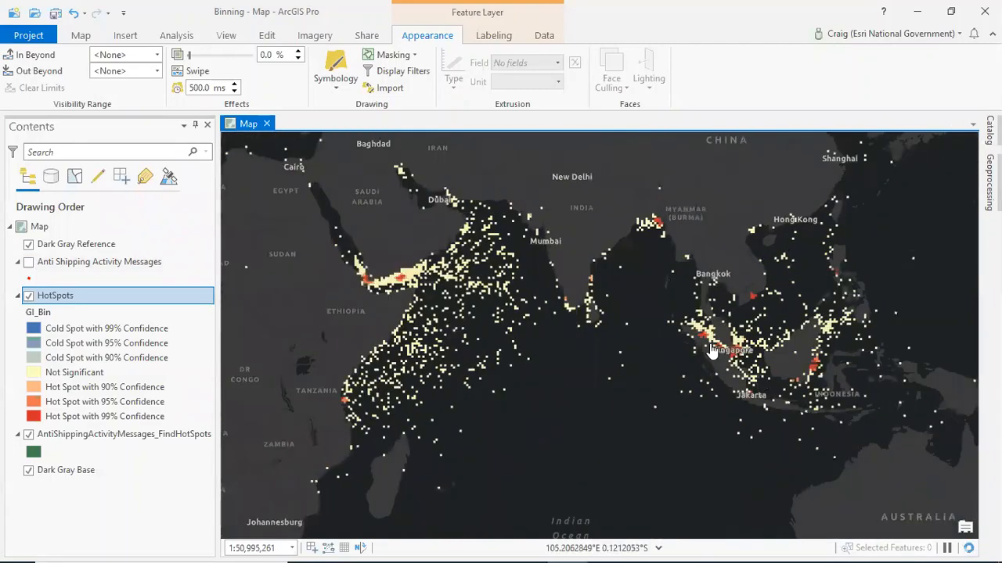
{"action": "scroll", "coordinate": [763, 397], "scroll_direction": "up", "scroll_amount": 5}
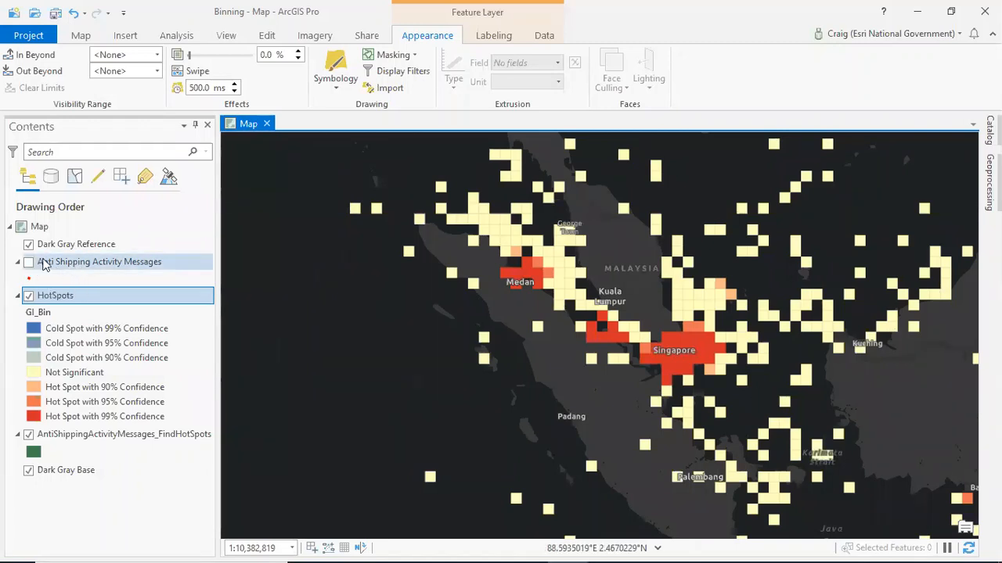
Return the map to the Start bookmark, hide the HotSpots layer, and show the Anti Shipping Activity Messages points.
{"action": "left_click", "coordinate": [81, 35]}
{"action": "left_click", "coordinate": [202, 87]}
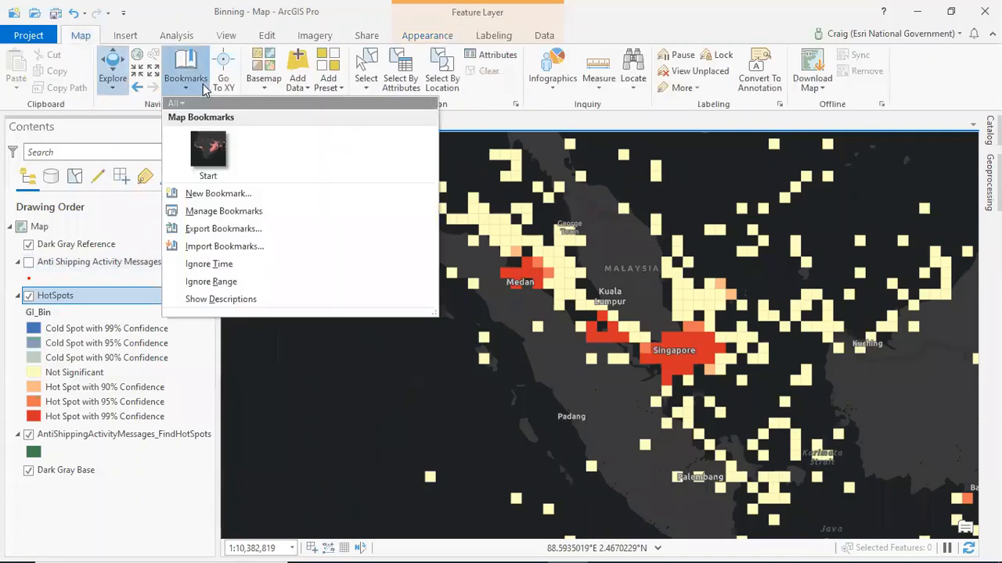
{"action": "left_click", "coordinate": [196, 152]}
{"action": "left_click", "coordinate": [28, 295]}
{"action": "left_click", "coordinate": [28, 261]}
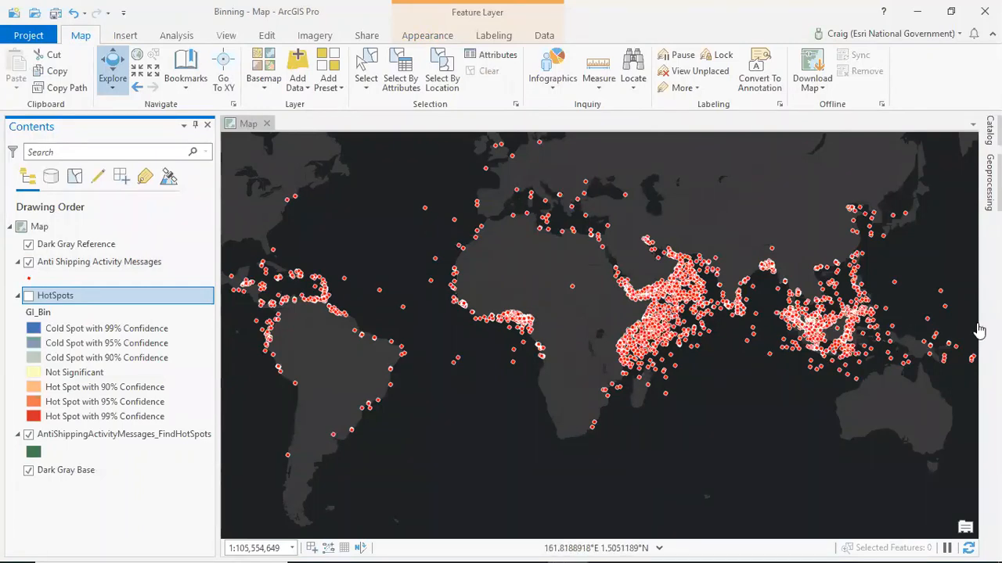
Search the geoprocessing tools for binning and open Enable Feature Binning from the Data Management Tools.
{"action": "left_click", "coordinate": [990, 182]}
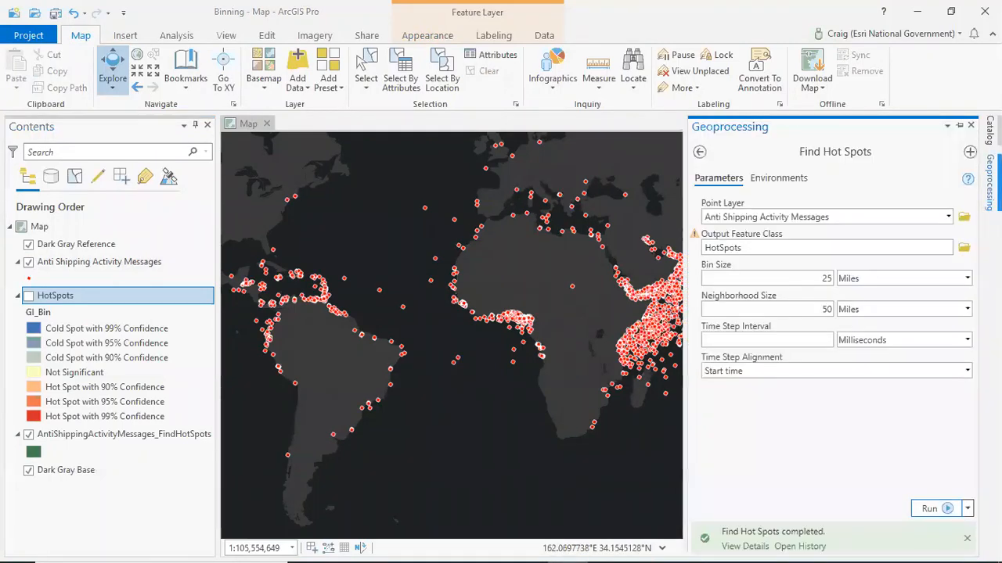
{"action": "left_click", "coordinate": [699, 153]}
{"action": "left_click", "coordinate": [781, 155]}
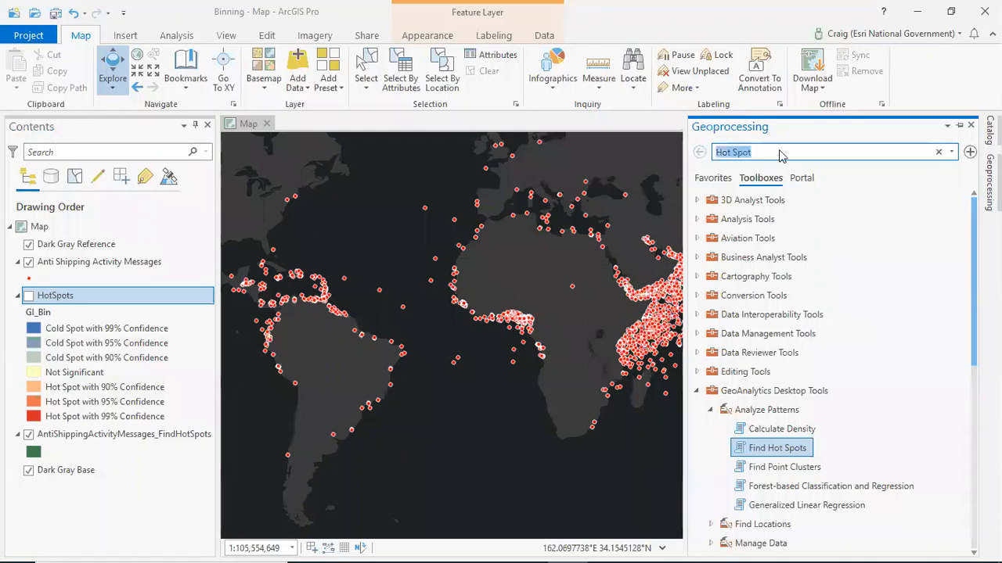
{"action": "type", "text": "E"}
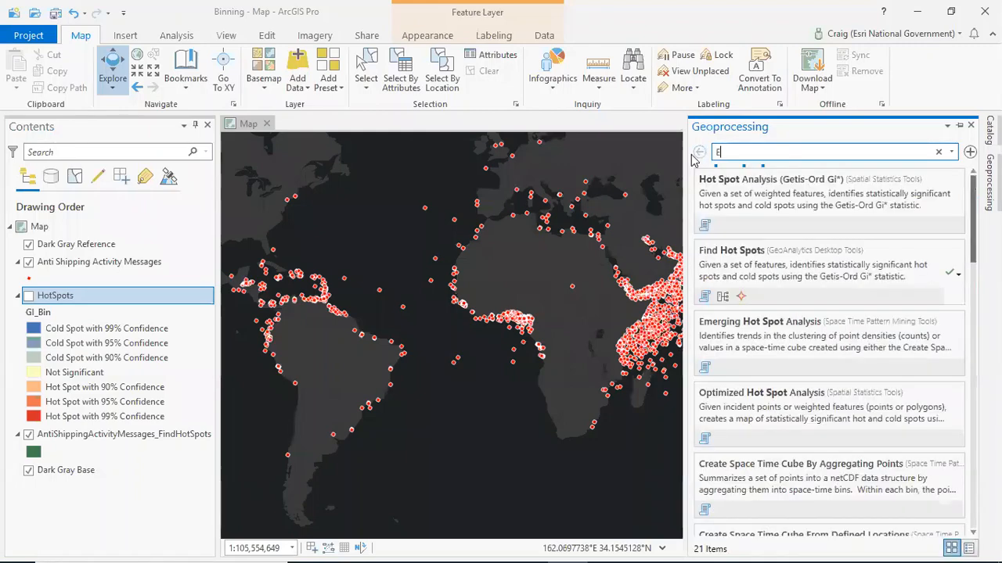
{"action": "type", "text": "nable Binn"}
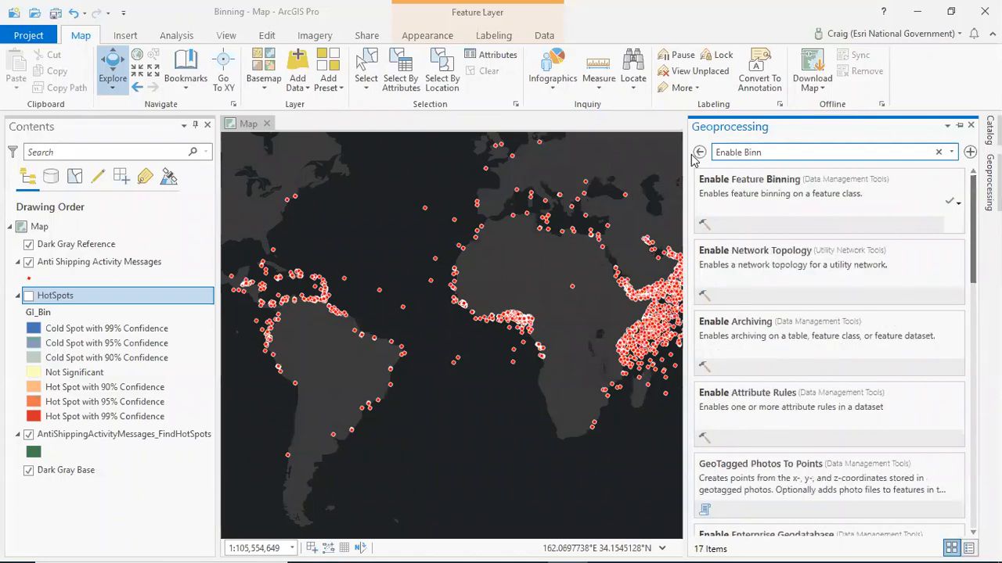
{"action": "key", "text": "ctrl+a"}
{"action": "type", "text": "Binn"}
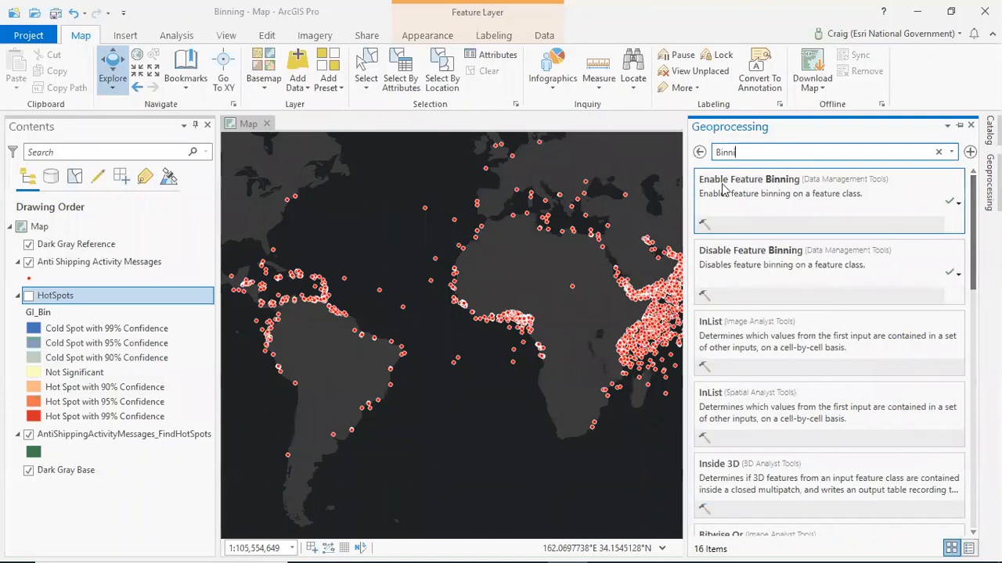
{"action": "left_click", "coordinate": [763, 187]}
Enable feature binning on Anti Shipping Activity Messages with flat hexagon bins in WGS_1984_Web_Mercator_Auxiliary_Sphere.
{"action": "left_click", "coordinate": [948, 216]}
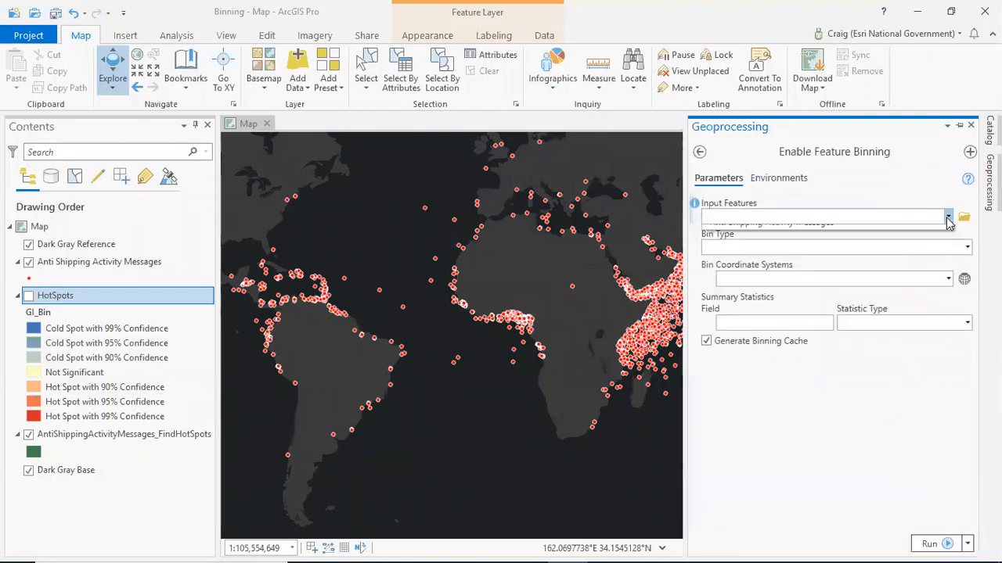
{"action": "left_click", "coordinate": [855, 237]}
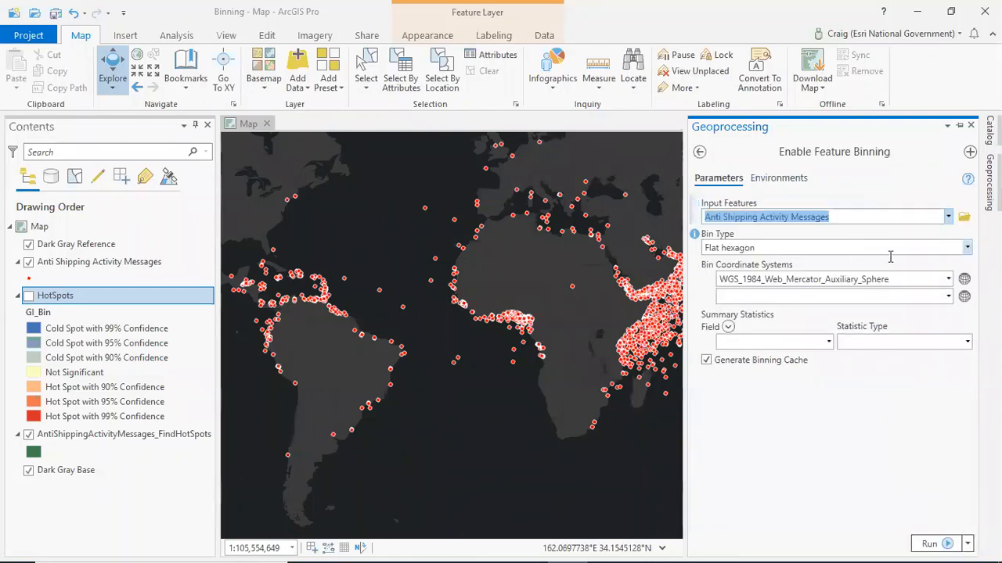
{"action": "left_click", "coordinate": [968, 247]}
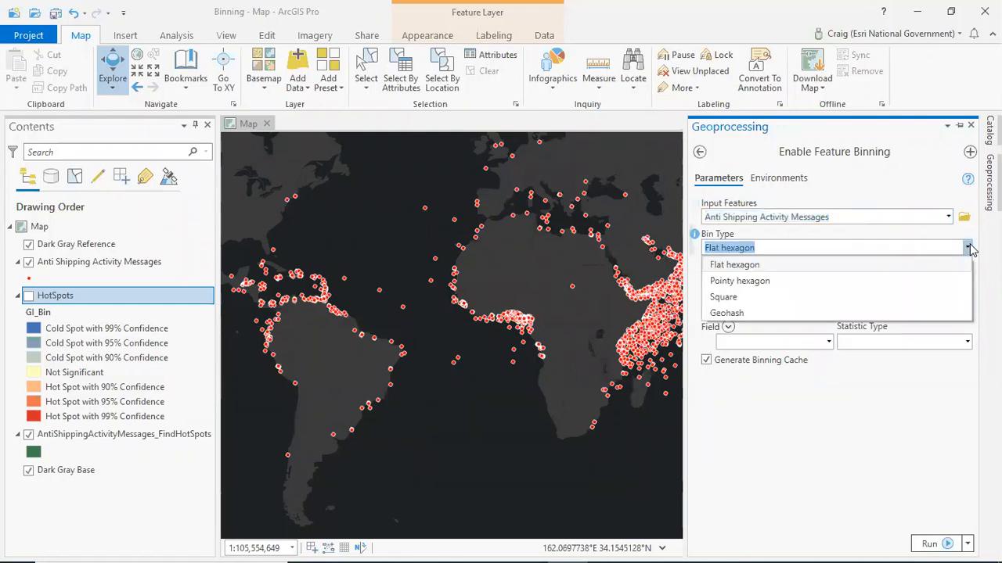
{"action": "left_click", "coordinate": [968, 248]}
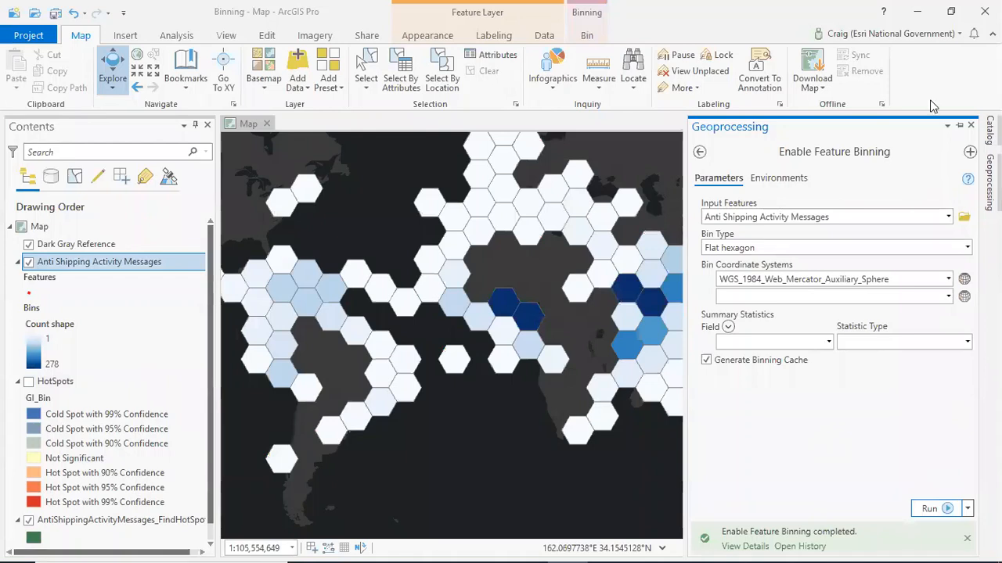
{"action": "left_click", "coordinate": [970, 125]}
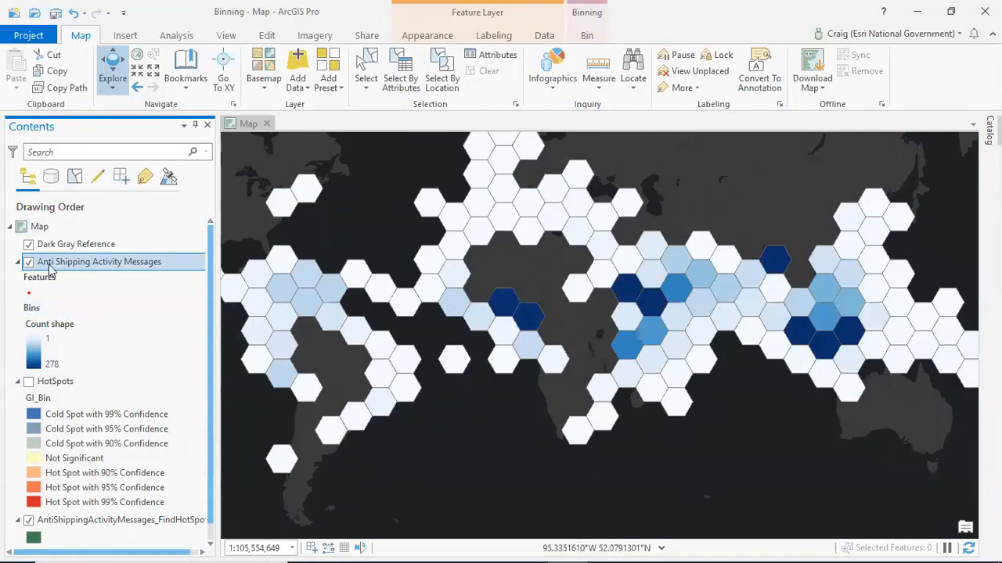
Reduce the bin size of the Anti Shipping Activity Messages layer and examine the bins around the Gulf of Aden.
{"action": "left_click", "coordinate": [587, 36]}
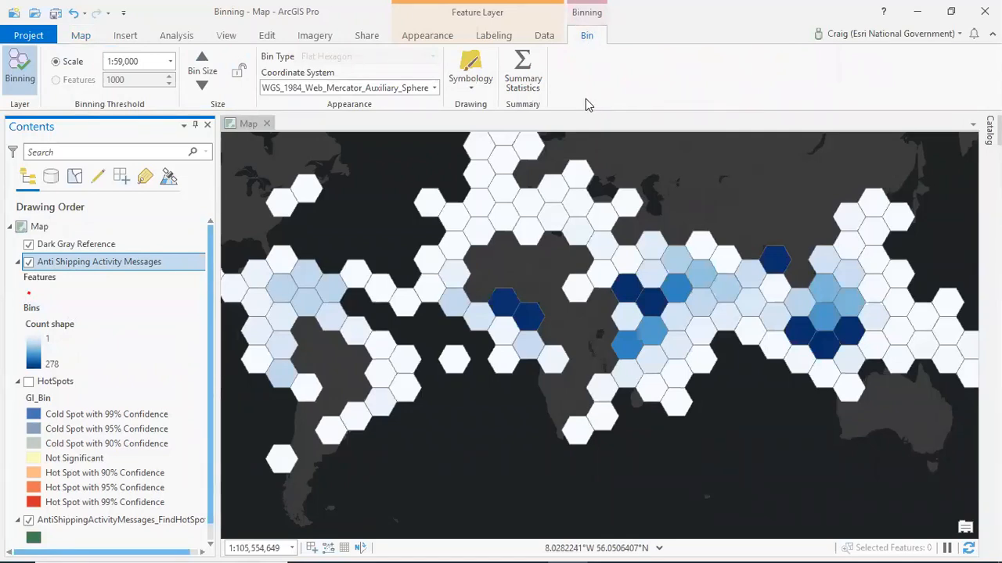
{"action": "left_click", "coordinate": [205, 88]}
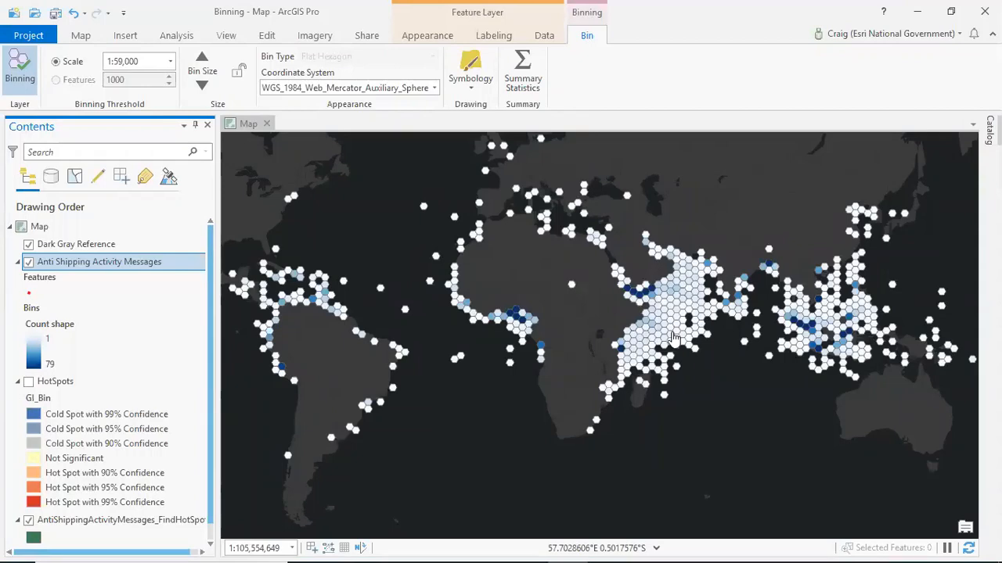
{"action": "left_click_drag", "start_coordinate": [606, 266], "coordinate": [697, 329]}
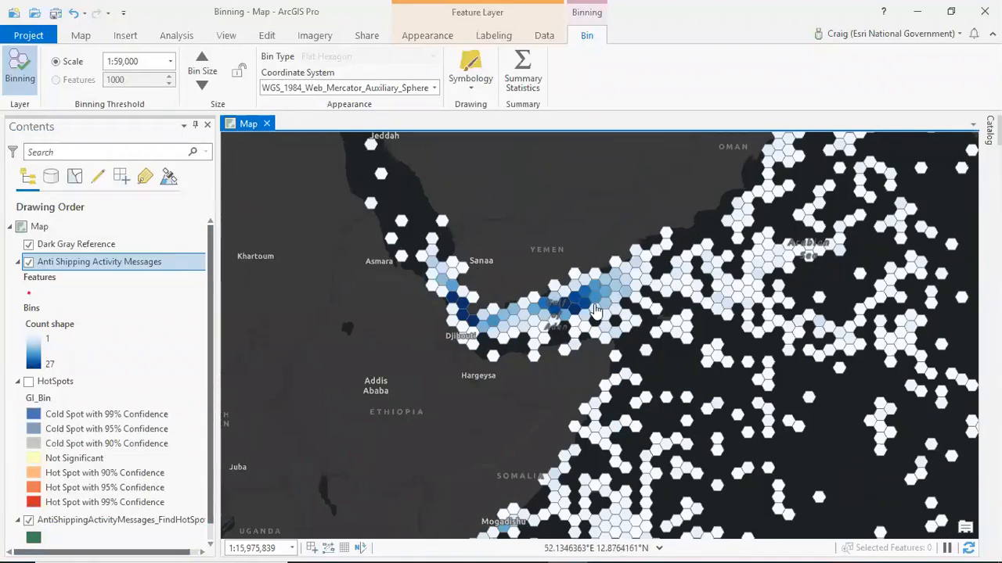
{"action": "scroll", "coordinate": [596, 310], "scroll_direction": "up", "scroll_amount": 3}
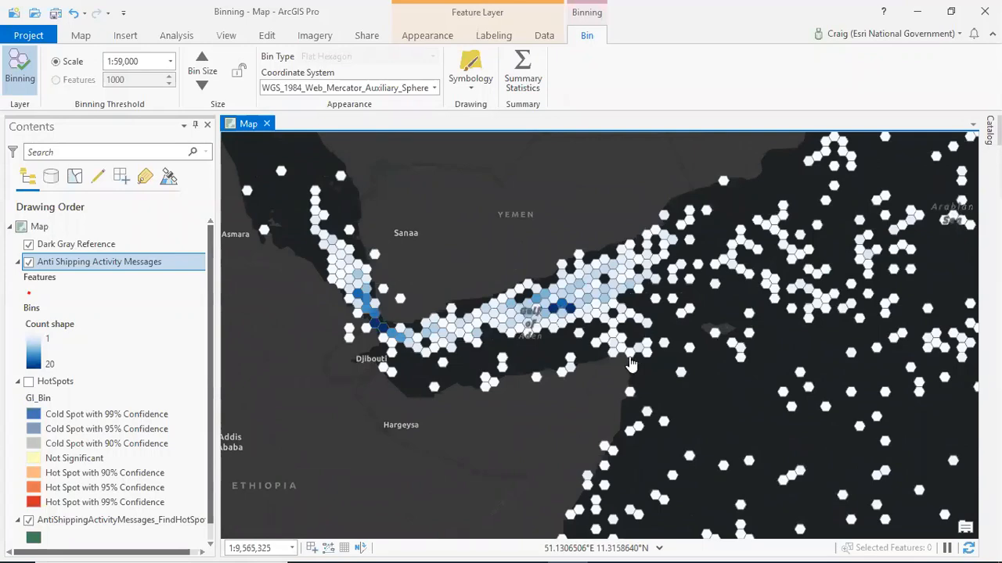
{"action": "scroll", "coordinate": [589, 387], "scroll_direction": "down", "scroll_amount": 2}
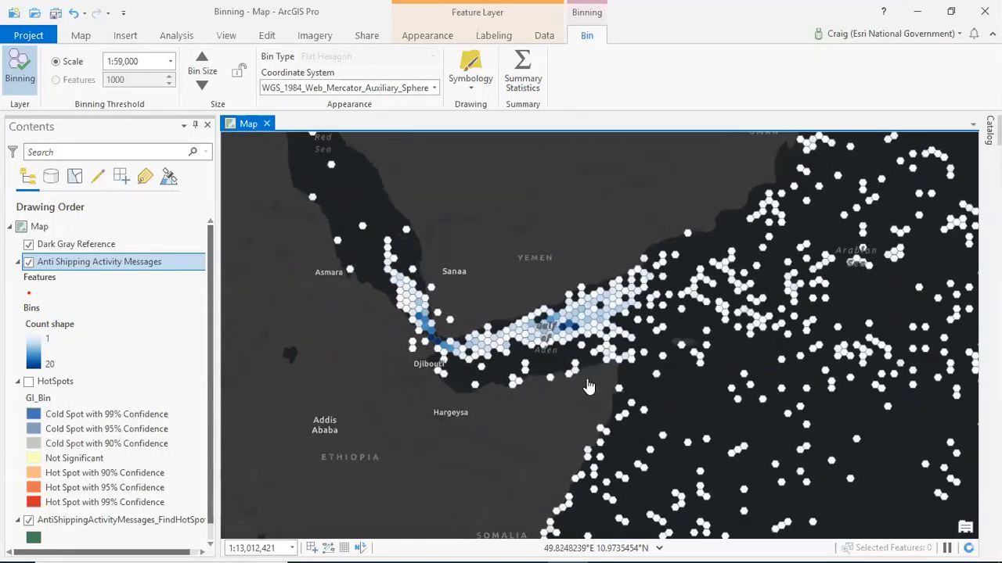
Turn on the shape marker in the bins' template symbol to label each hexagon with its count.
{"action": "left_click", "coordinate": [472, 63]}
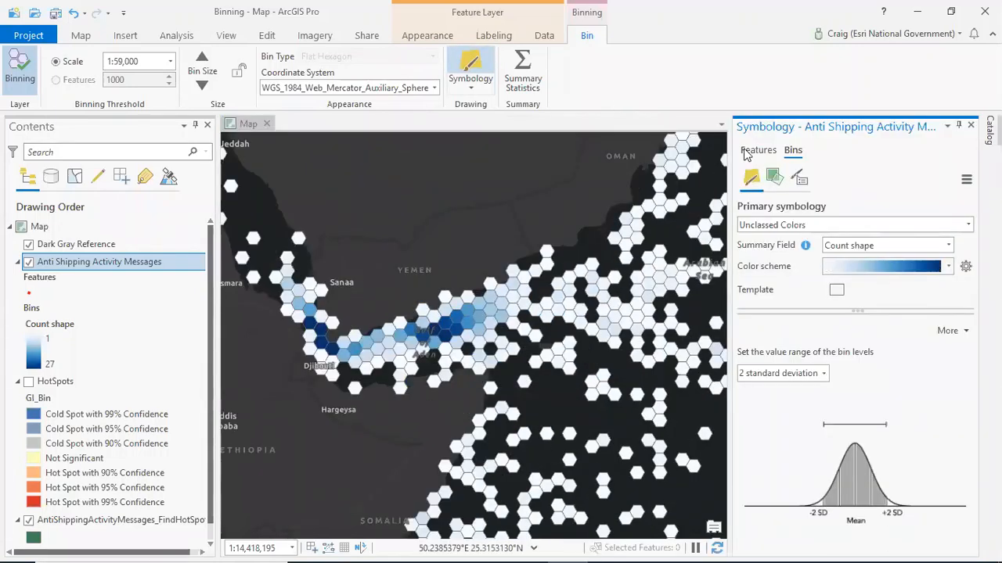
{"action": "left_click", "coordinate": [838, 291]}
{"action": "left_click", "coordinate": [746, 231]}
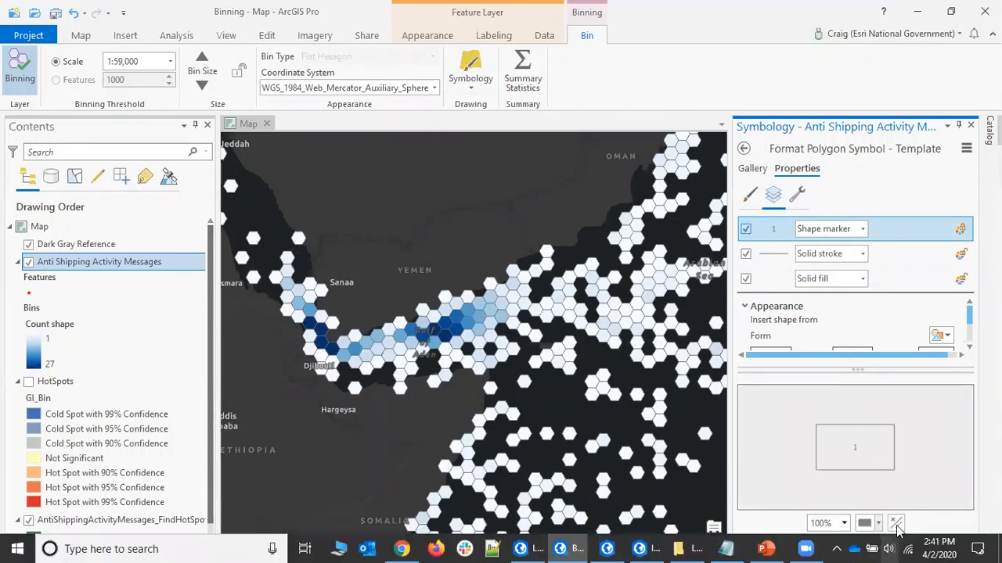
{"action": "left_click", "coordinate": [897, 544]}
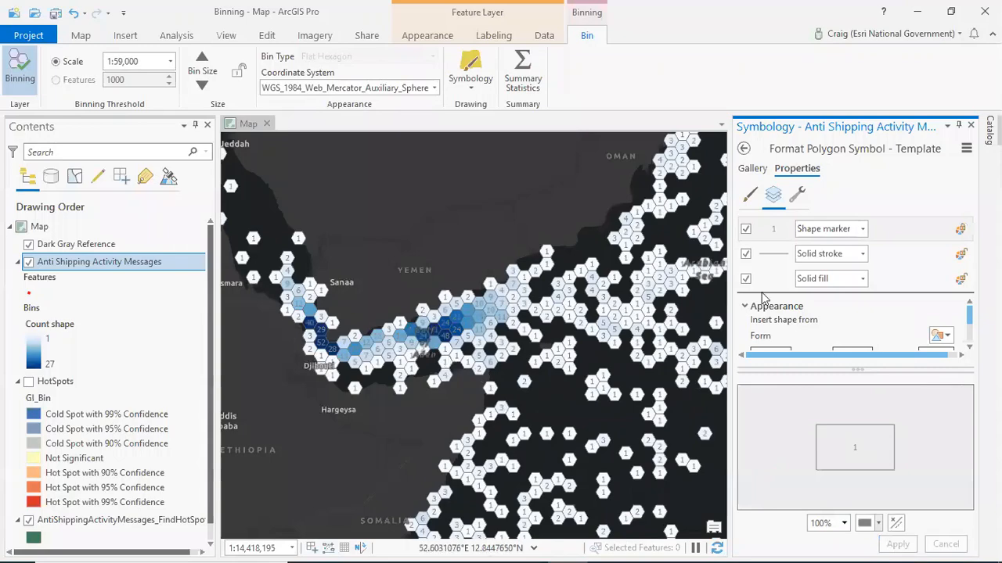
{"action": "left_click", "coordinate": [972, 128]}
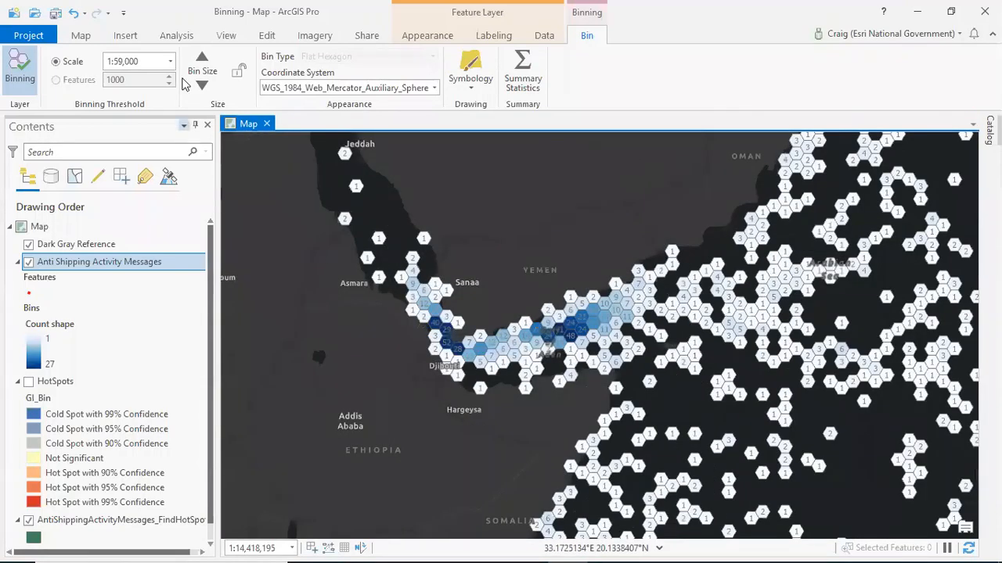
Increase the bin size and examine how the bins aggregate across the Arabian Sea, Africa and the Mediterranean.
{"action": "left_click", "coordinate": [202, 56]}
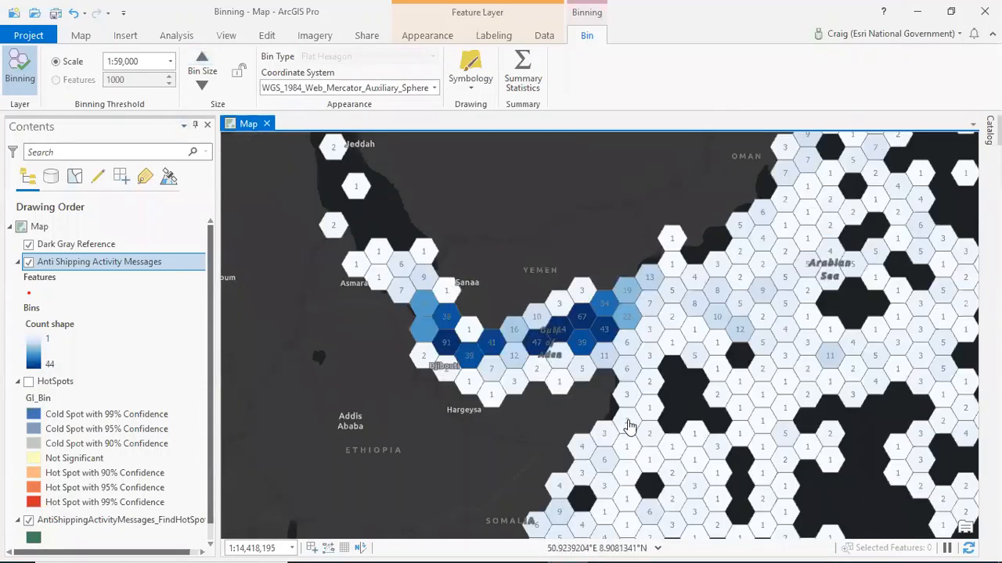
{"action": "scroll", "coordinate": [721, 425], "scroll_direction": "down", "scroll_amount": 3}
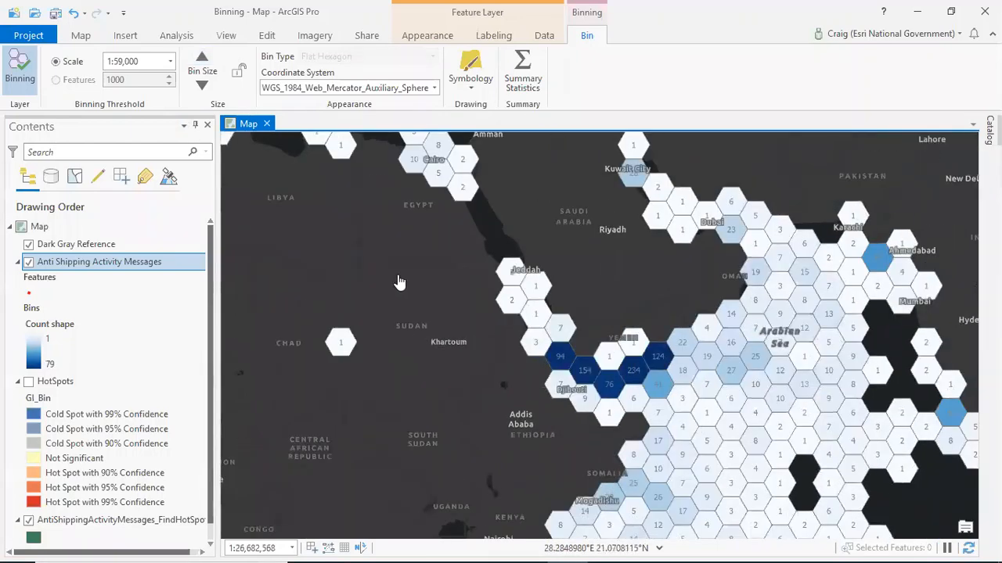
{"action": "left_click_drag", "start_coordinate": [398, 279], "coordinate": [572, 349]}
{"action": "scroll", "coordinate": [572, 348], "scroll_direction": "down", "scroll_amount": 3}
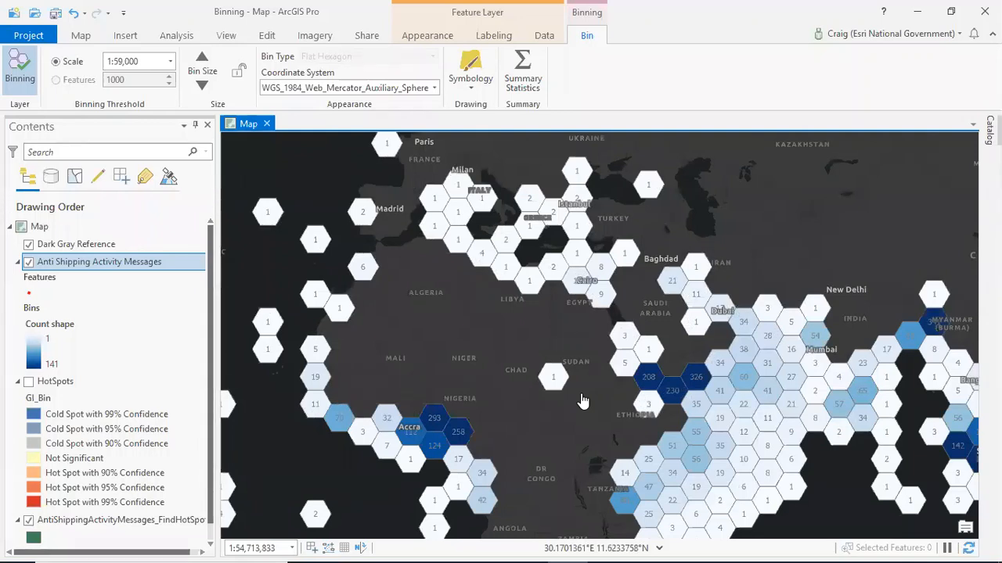
Switch to the COVID19_GetTestingData project and display the beginning of the COVID19_TestingData_Processing notebook.
{"action": "mouse_move", "coordinate": [589, 557]}
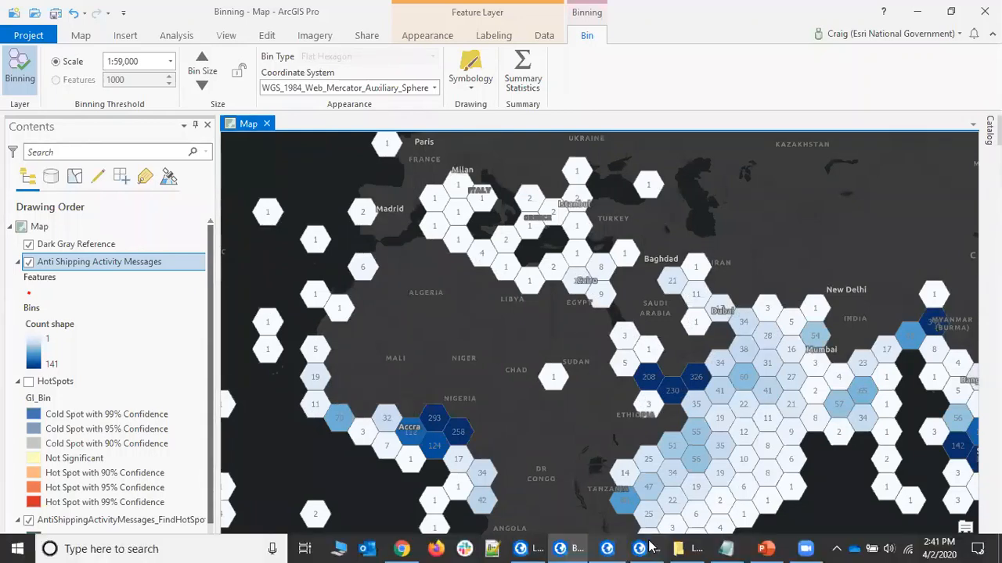
{"action": "left_click", "coordinate": [602, 548]}
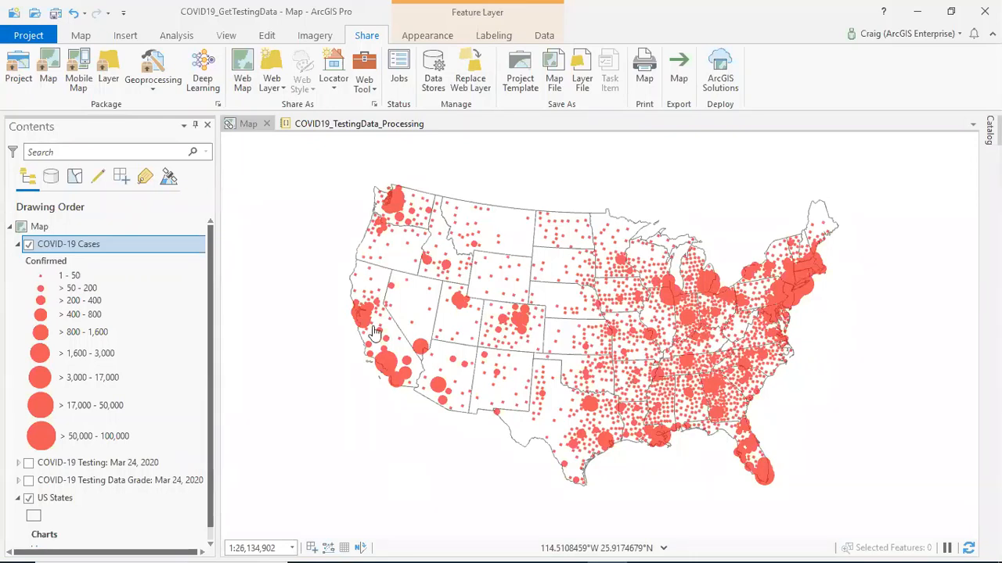
{"action": "left_click", "coordinate": [351, 126]}
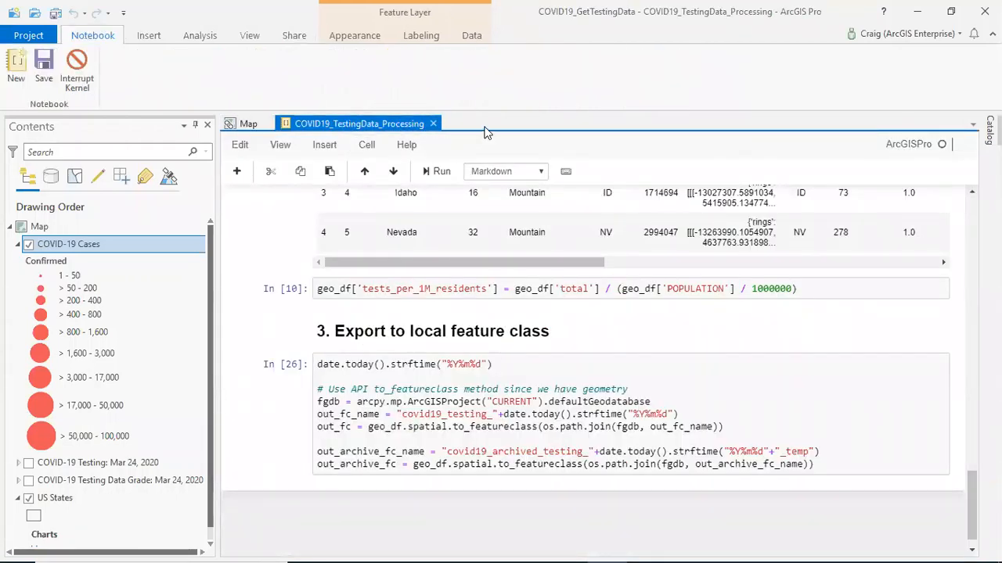
{"action": "left_click_drag", "start_coordinate": [971, 520], "coordinate": [959, 231]}
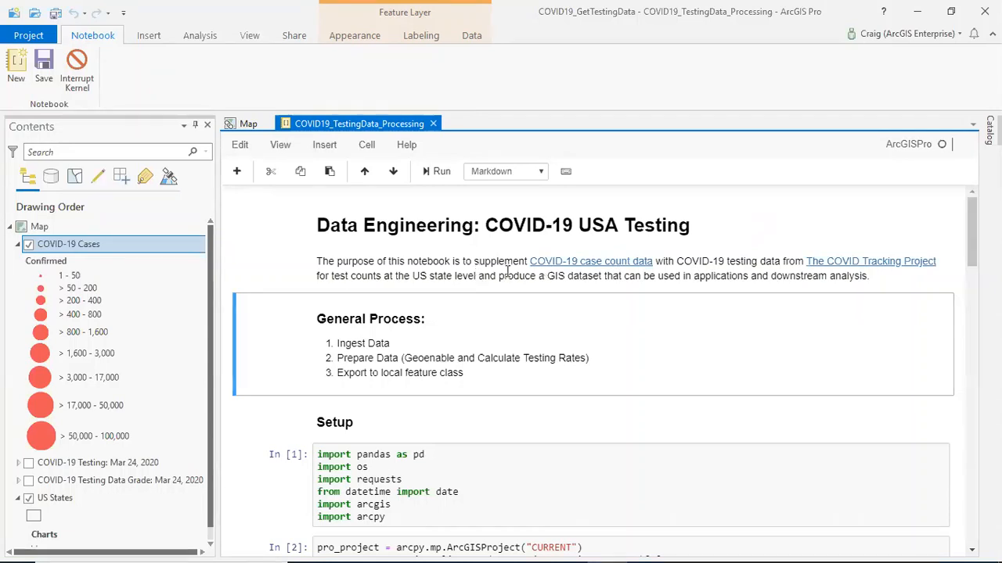
View the notebook's linked COVID-19 case count and COVID Tracking Project pages, and review its cells through the export section.
{"action": "left_click", "coordinate": [575, 263]}
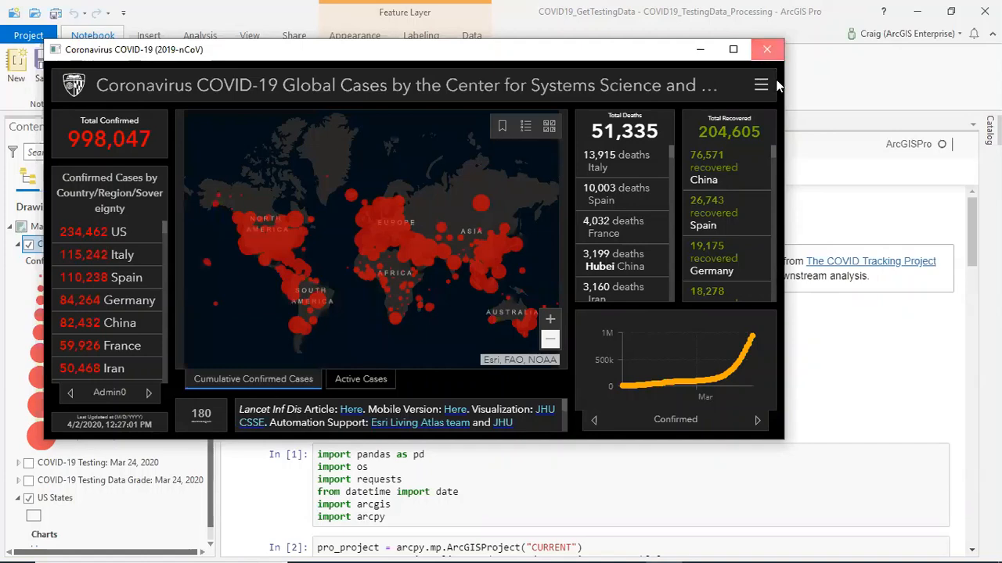
{"action": "left_click", "coordinate": [766, 50]}
{"action": "left_click", "coordinate": [841, 263]}
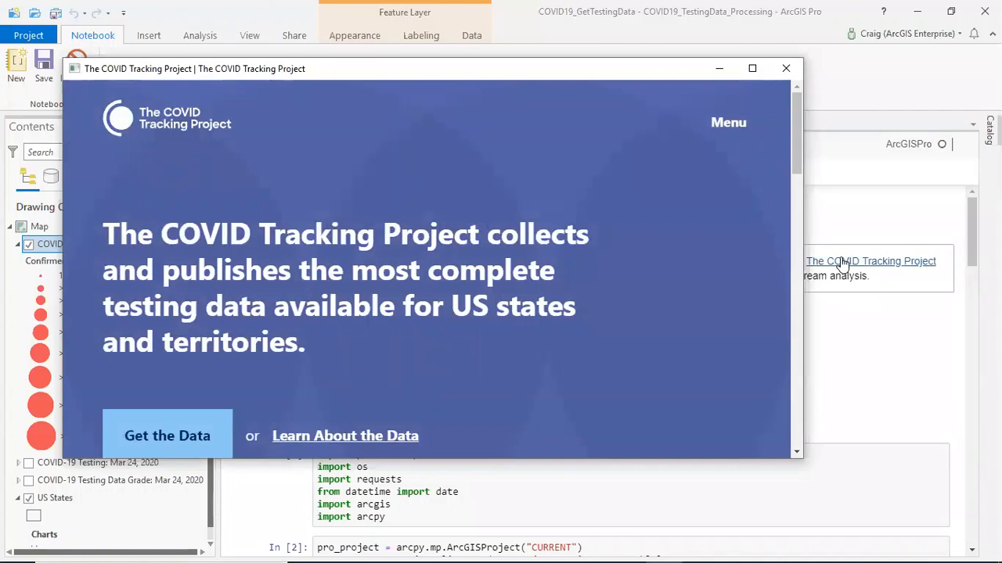
{"action": "left_click", "coordinate": [787, 71]}
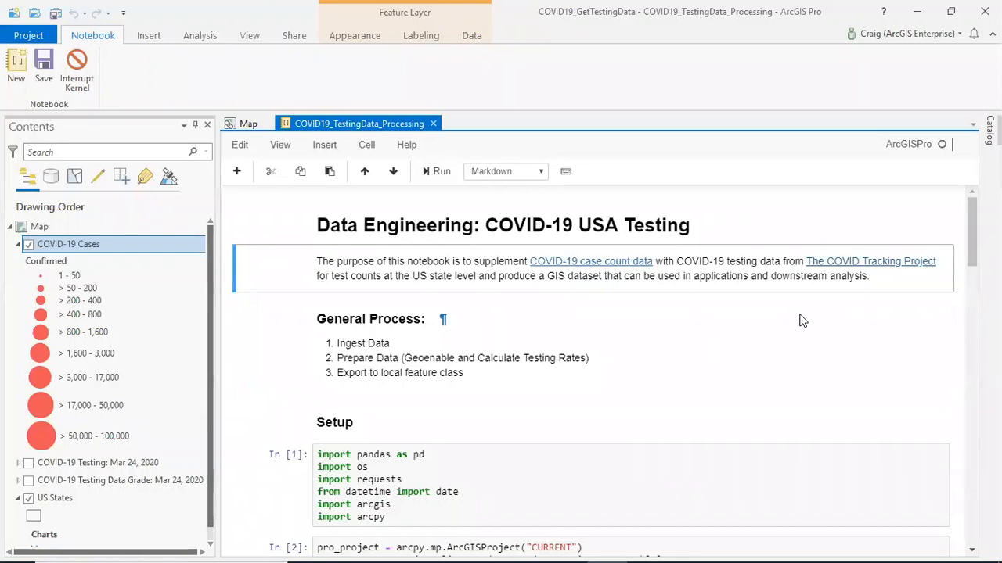
{"action": "left_click_drag", "start_coordinate": [968, 220], "coordinate": [972, 504]}
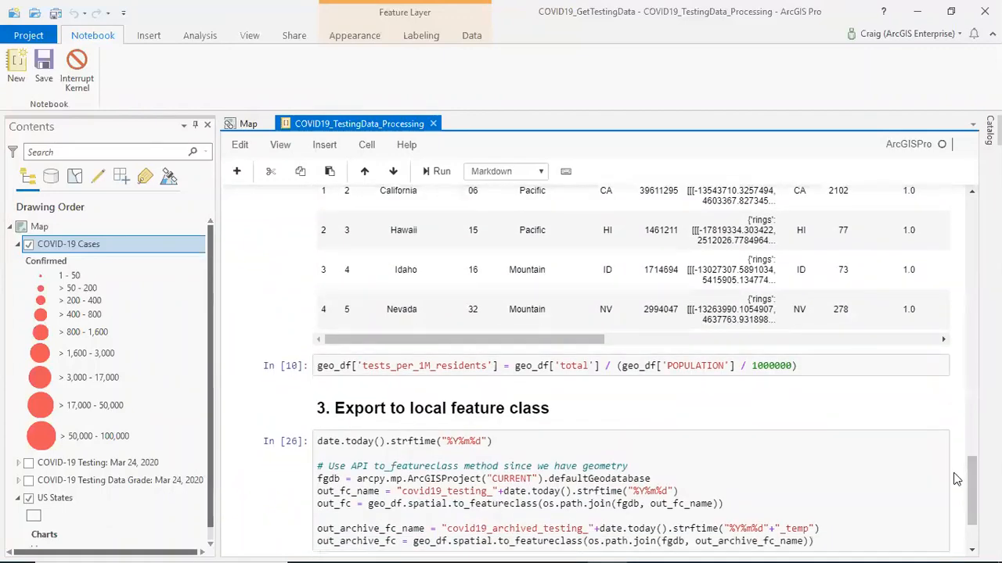
Return to the map and open the Get USA State Testing Data: Current Day tool from the COVID19 Get Testing Data Tools.pyt toolbox.
{"action": "left_click", "coordinate": [249, 126]}
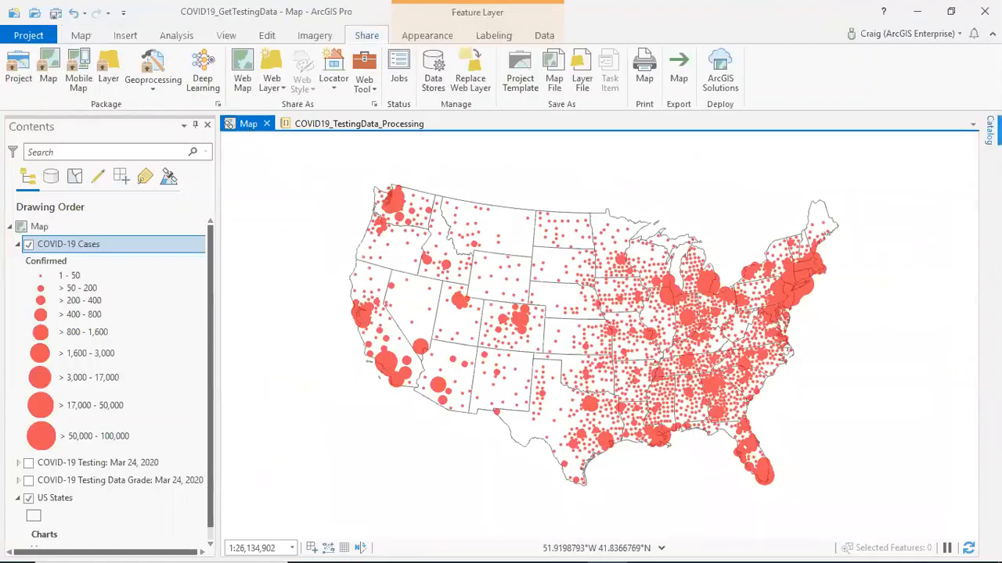
{"action": "left_click", "coordinate": [991, 132]}
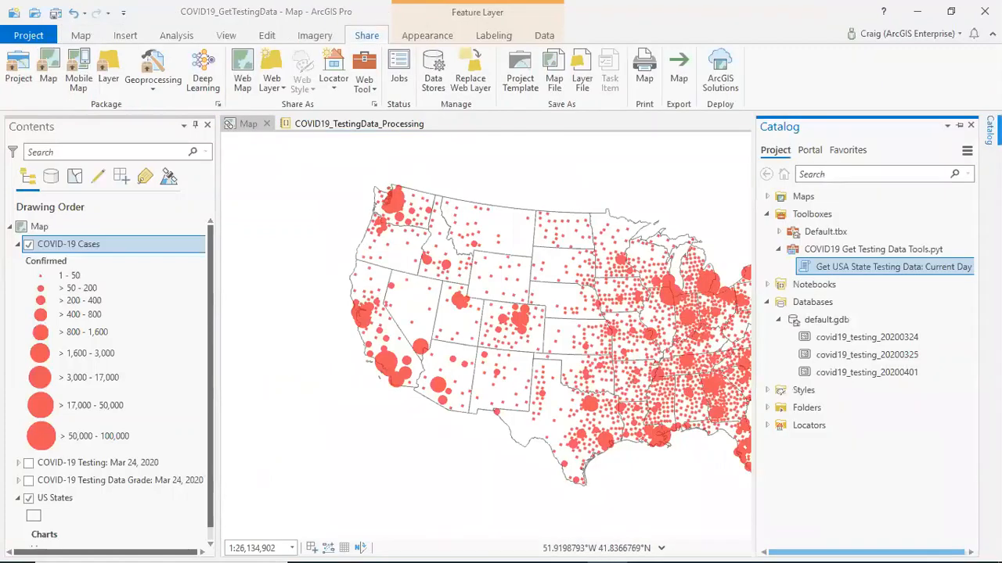
{"action": "left_click", "coordinate": [767, 302]}
{"action": "mouse_move", "coordinate": [878, 270]}
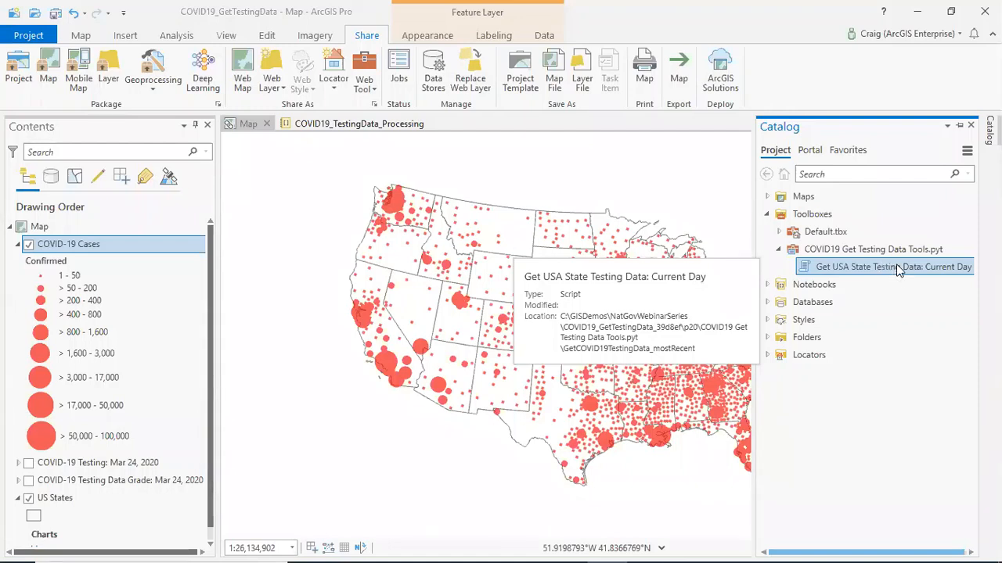
{"action": "double_click", "coordinate": [895, 266]}
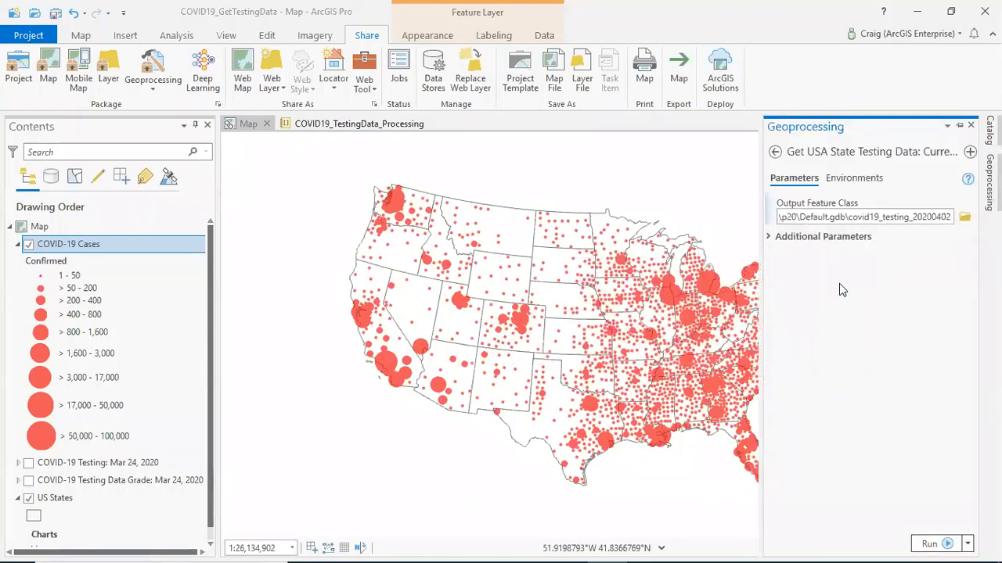
Include the State Data Grade Layer in the outputs and run the tool to the covid19_testing_20200402 feature class.
{"action": "left_click", "coordinate": [772, 237]}
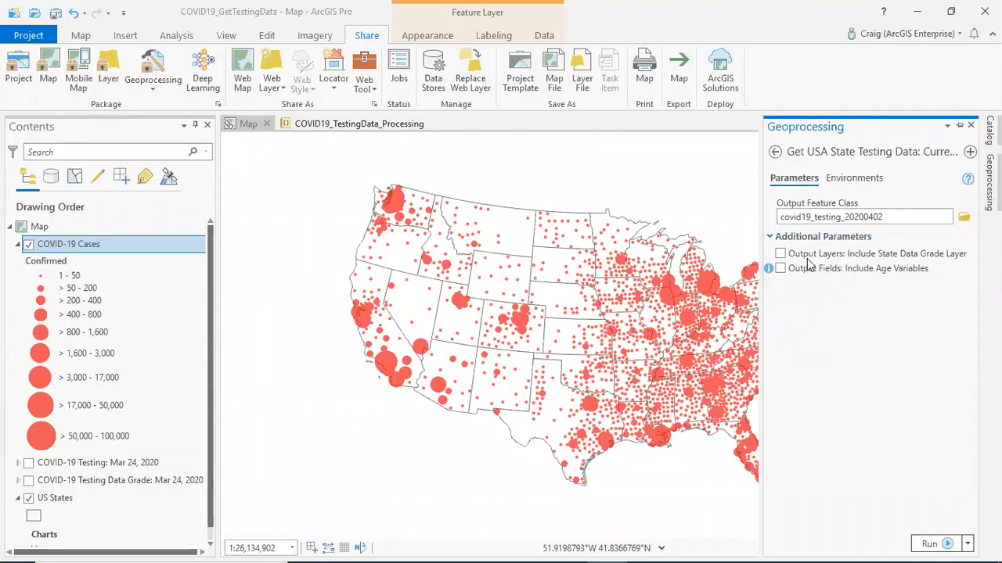
{"action": "left_click", "coordinate": [779, 255]}
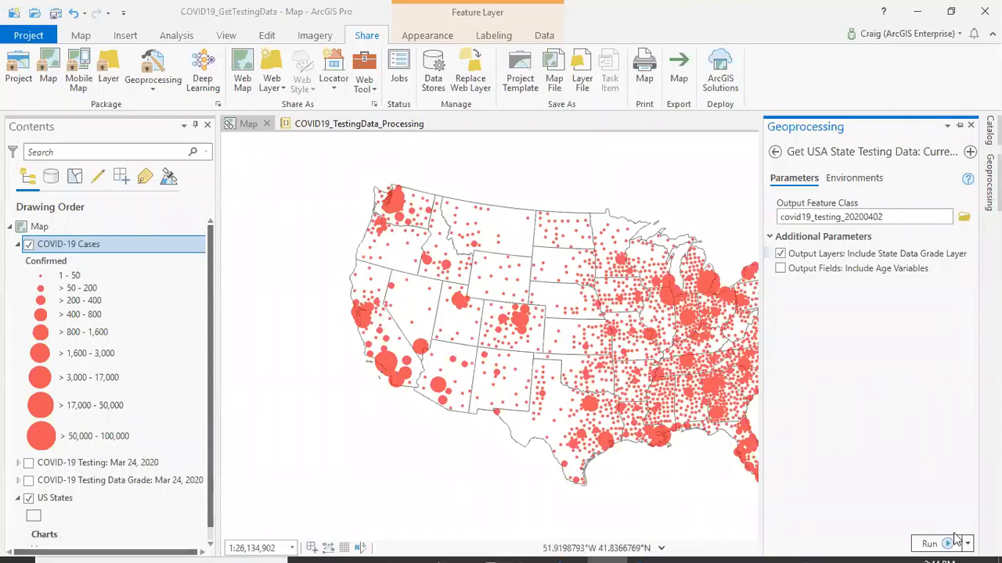
{"action": "left_click", "coordinate": [931, 542]}
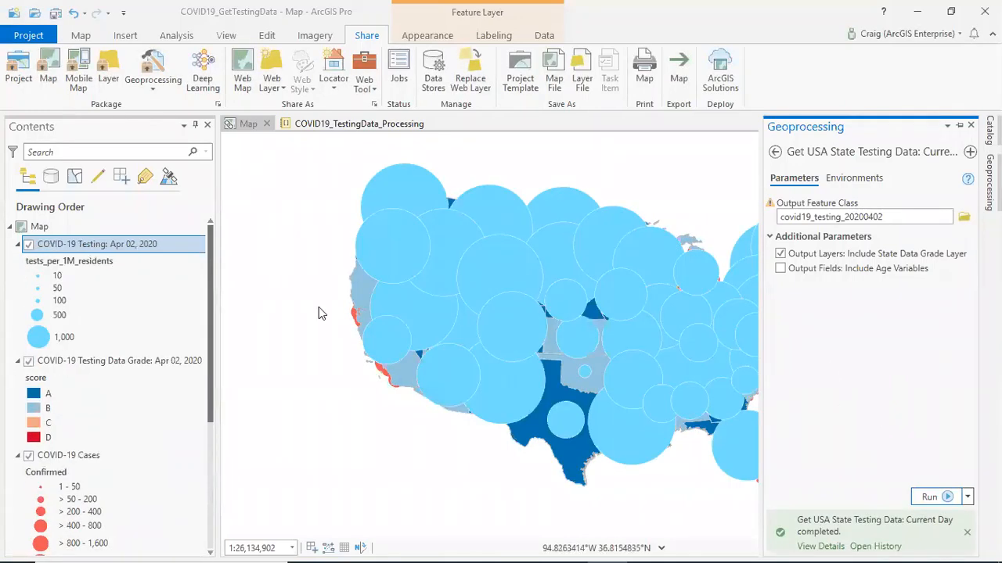
{"action": "left_click", "coordinate": [971, 126]}
Hide the COVID-19 Testing: Apr 02, 2020 layer and examine the testing data grades across the US states.
{"action": "scroll", "coordinate": [751, 285], "scroll_direction": "up", "scroll_amount": 4}
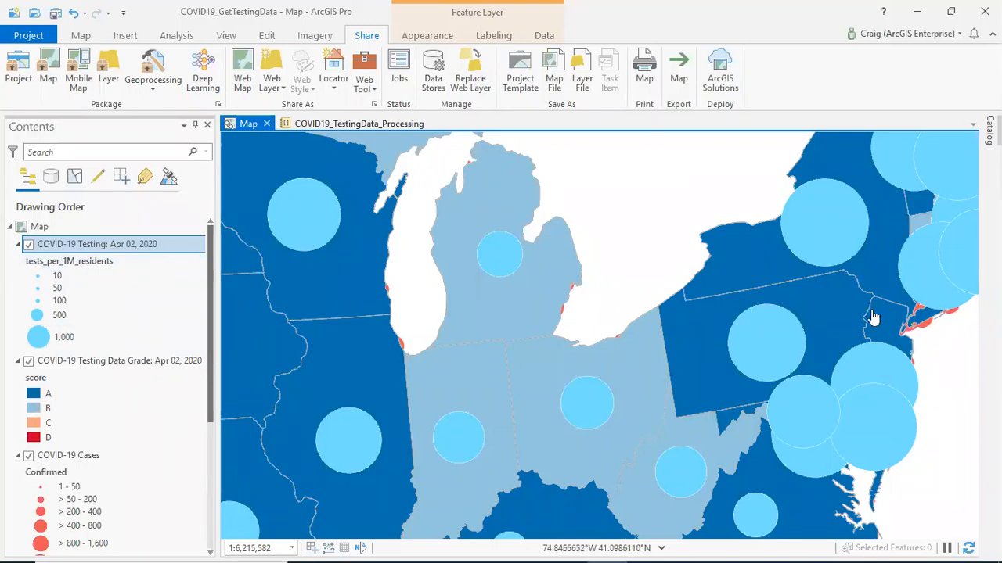
{"action": "left_click", "coordinate": [28, 245]}
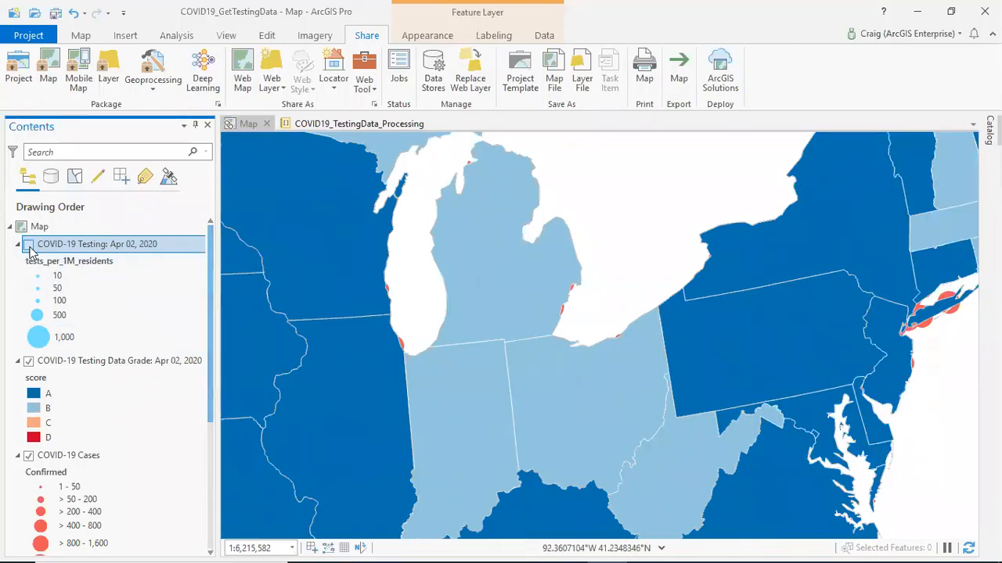
{"action": "scroll", "coordinate": [439, 318], "scroll_direction": "down", "scroll_amount": 5}
{"action": "scroll", "coordinate": [387, 346], "scroll_direction": "up", "scroll_amount": 2}
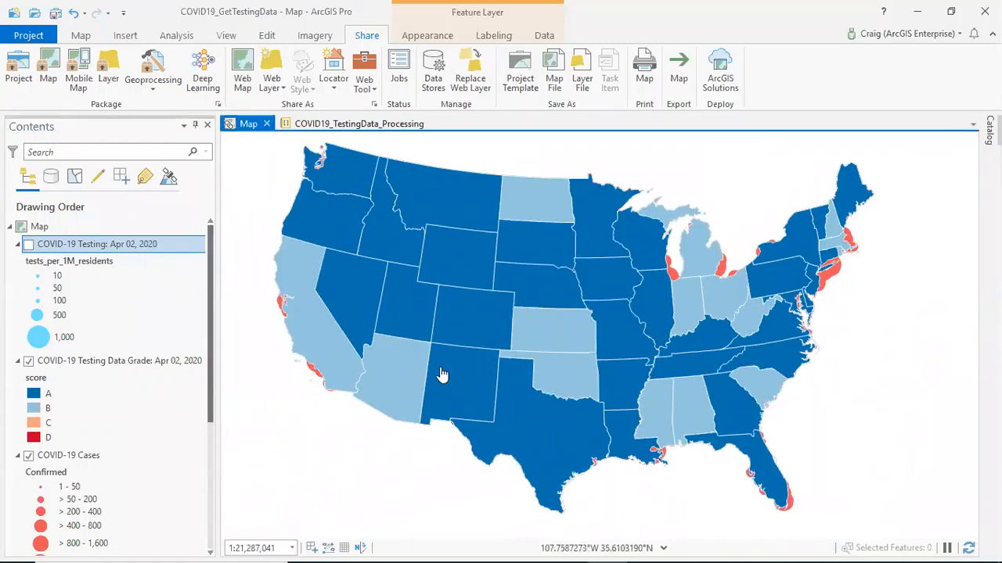
Hide the COVID-19 Cases layer, show COVID-19 Testing Data Grade: Mar 24, 2020, and keep the Apr 02, 2020 grade layer selected.
{"action": "left_click", "coordinate": [178, 361]}
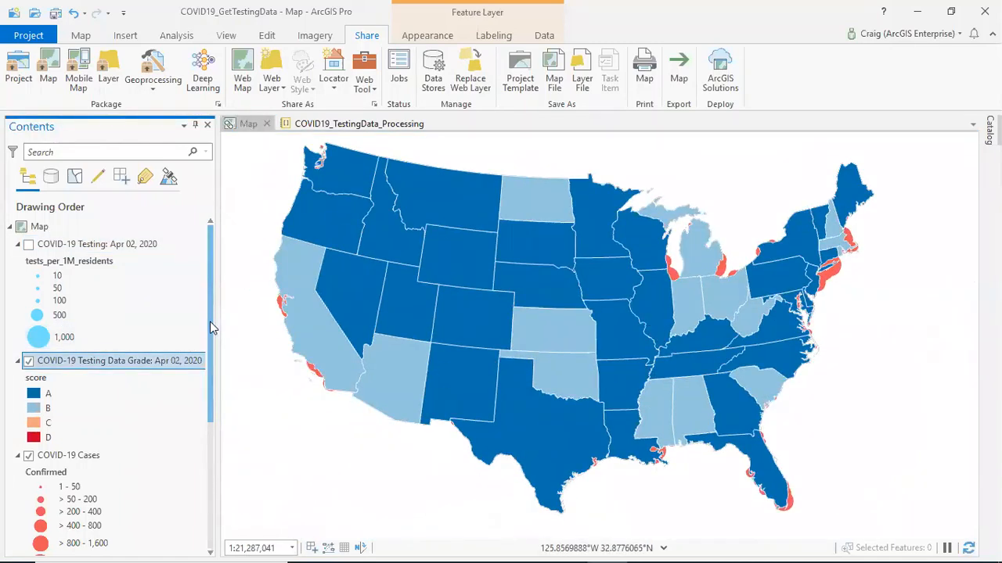
{"action": "scroll", "coordinate": [70, 371], "scroll_direction": "down", "scroll_amount": 3}
{"action": "left_click", "coordinate": [28, 354]}
{"action": "left_click_drag", "start_coordinate": [210, 342], "coordinate": [205, 398]}
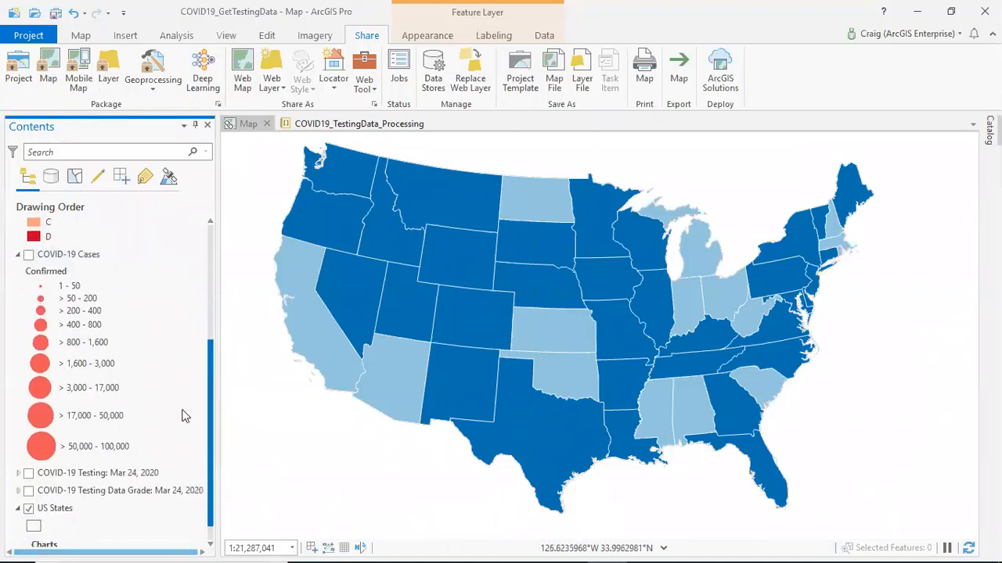
{"action": "left_click", "coordinate": [29, 491]}
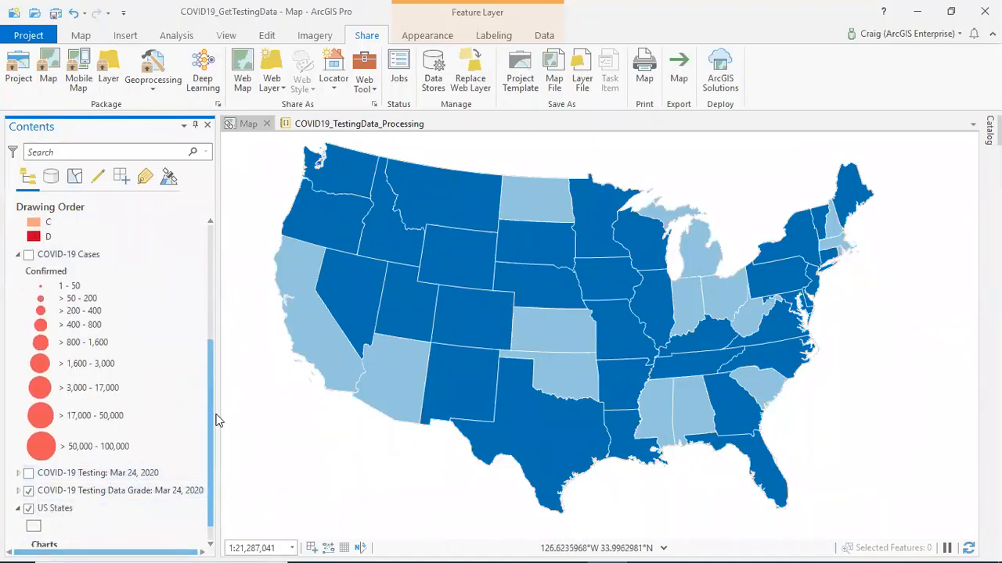
{"action": "left_click_drag", "start_coordinate": [212, 416], "coordinate": [210, 307]}
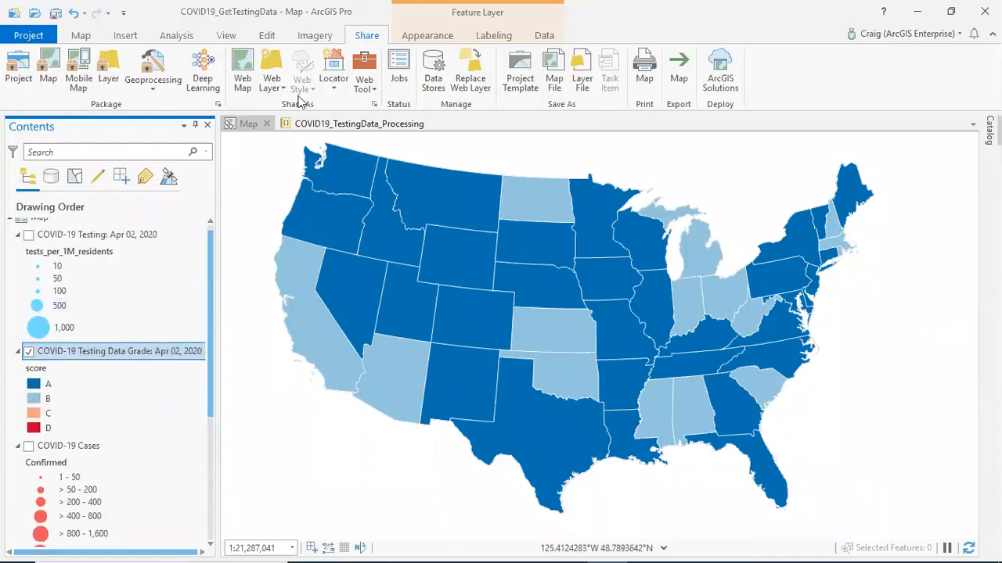
Swipe the Apr 02, 2020 testing grade layer vertically across the US to compare it with the Mar 24, 2020 grades.
{"action": "left_click", "coordinate": [428, 35]}
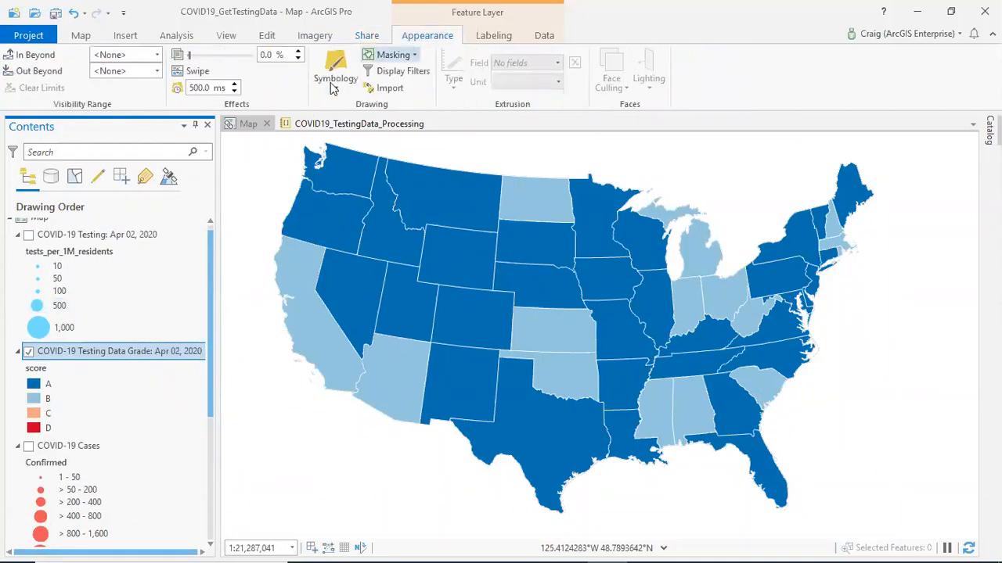
{"action": "left_click", "coordinate": [190, 73]}
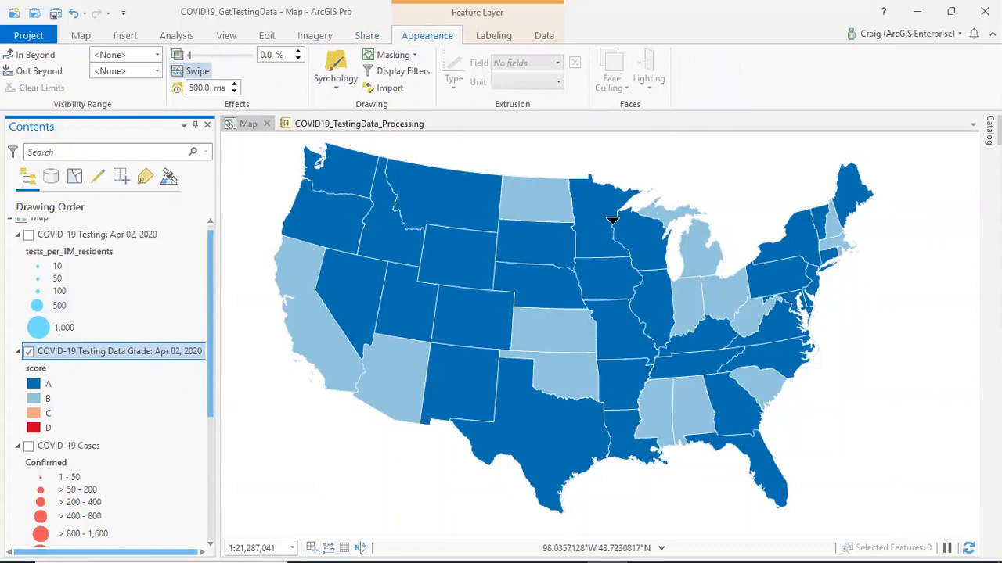
{"action": "left_click_drag", "start_coordinate": [620, 201], "coordinate": [584, 519]}
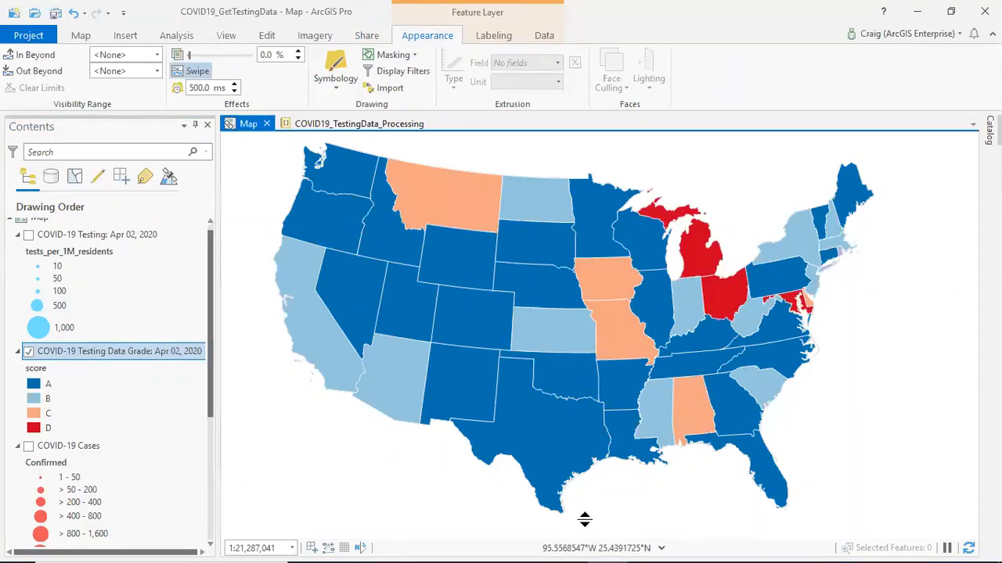
{"action": "left_click_drag", "start_coordinate": [602, 437], "coordinate": [595, 154]}
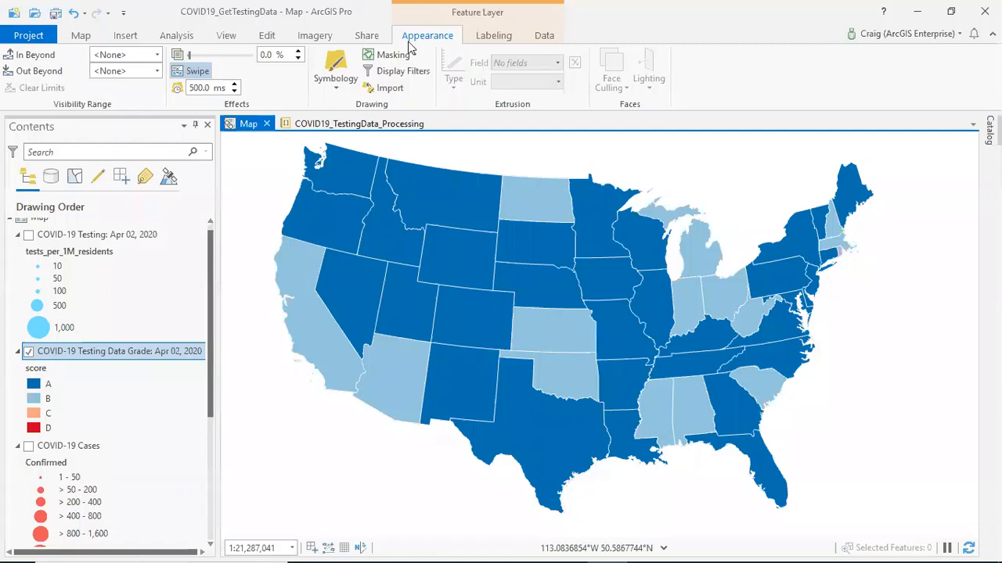
Review the geoprocessing package settings for the latest Get USA State Testing Data: Current Day run, including its file name and tags, and close them.
{"action": "left_click", "coordinate": [367, 36]}
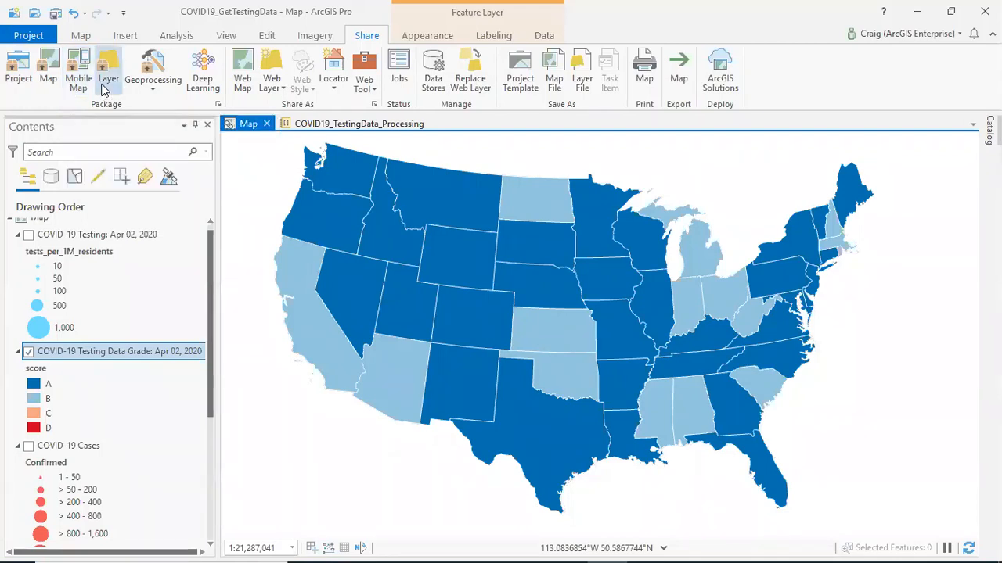
{"action": "left_click", "coordinate": [153, 86]}
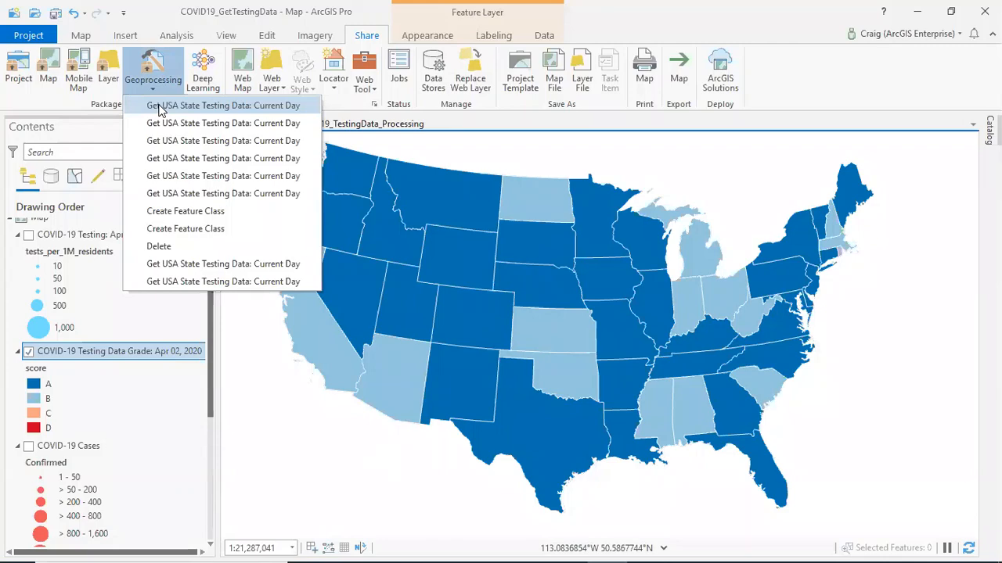
{"action": "left_click", "coordinate": [159, 107]}
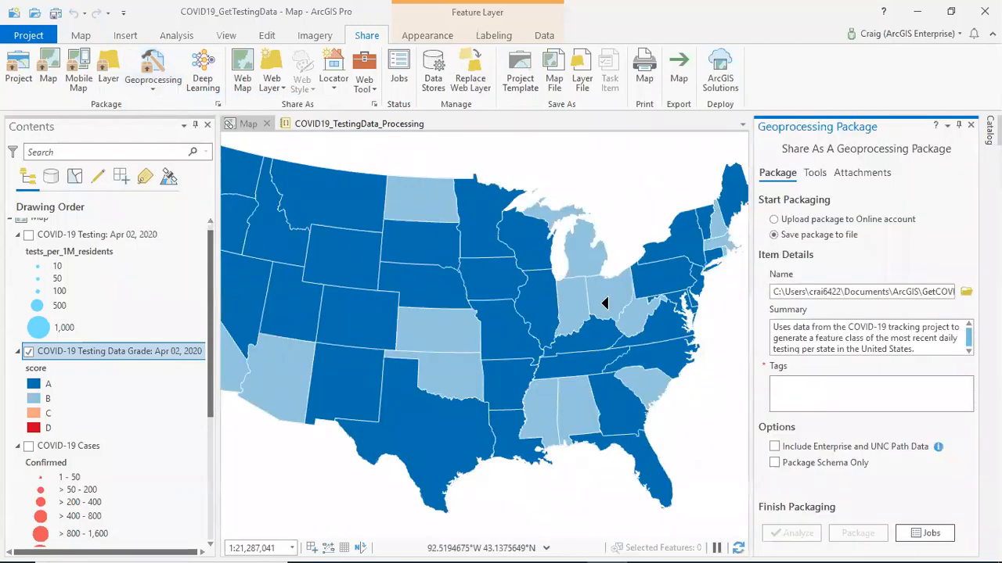
{"action": "left_click_drag", "start_coordinate": [752, 305], "coordinate": [695, 313]}
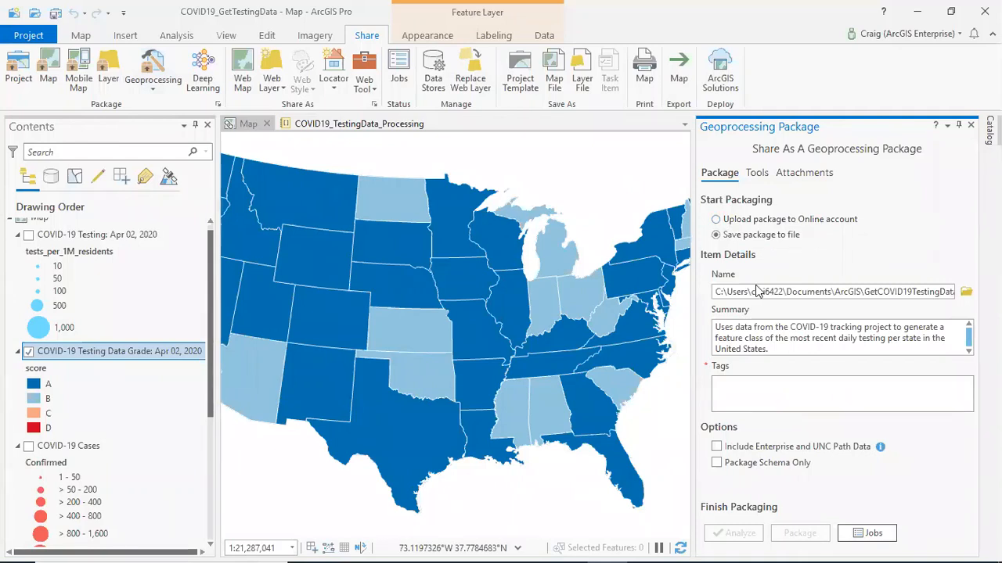
{"action": "left_click_drag", "start_coordinate": [757, 287], "coordinate": [968, 308]}
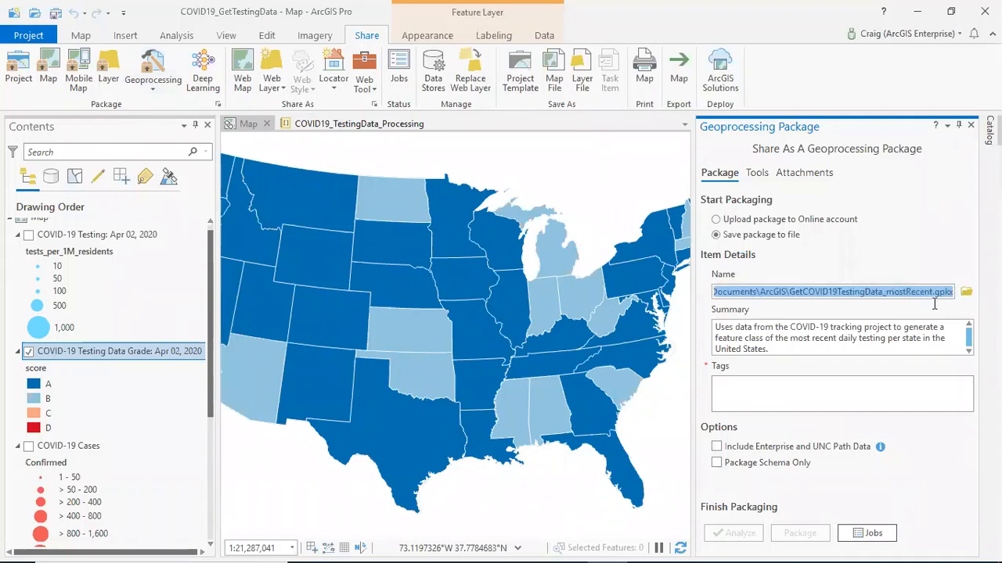
{"action": "left_click", "coordinate": [753, 383]}
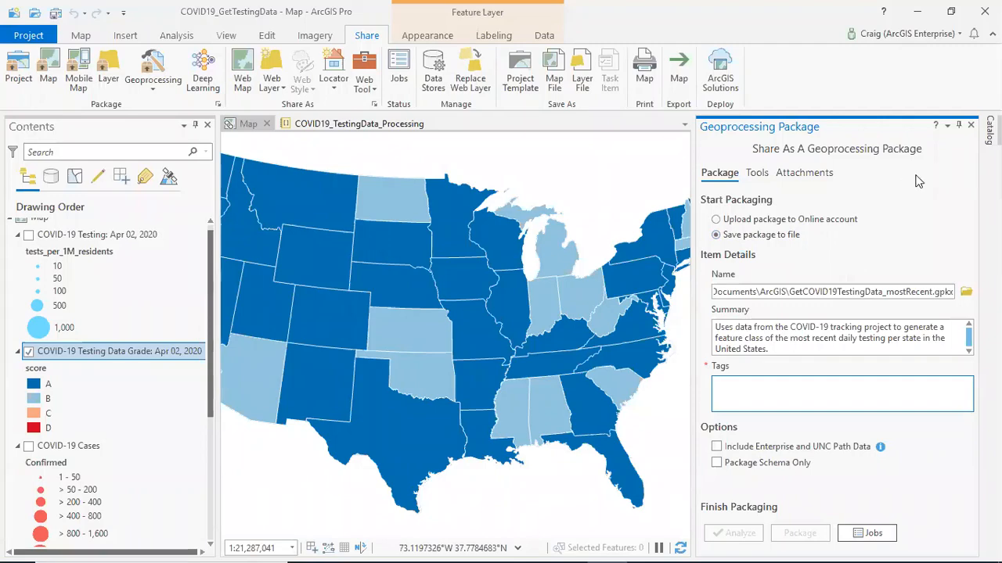
{"action": "left_click", "coordinate": [971, 125]}
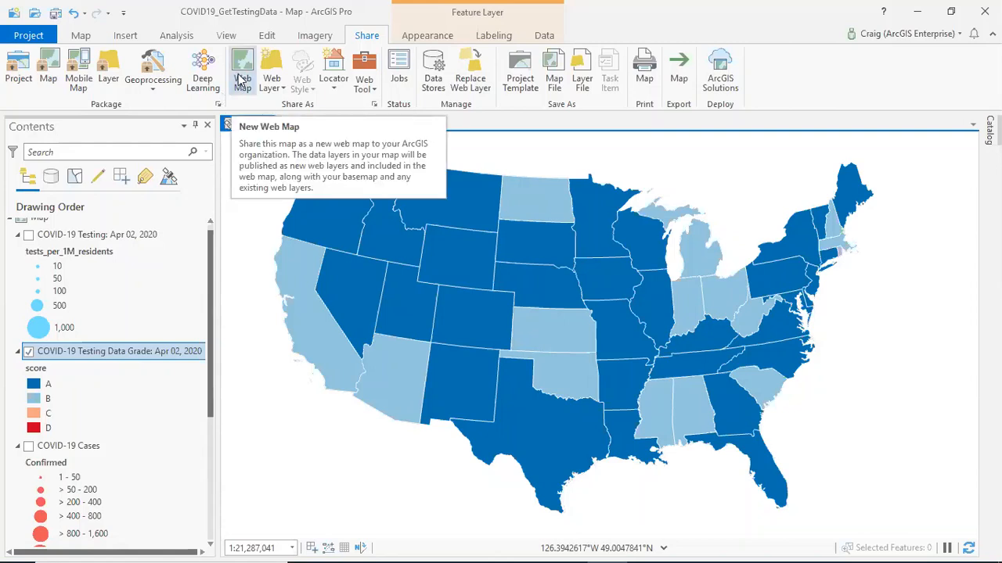
Start sharing only the COVID-19 Testing Data Grade: Apr 02, 2020 layer as a web layer.
{"action": "left_click", "coordinate": [270, 86]}
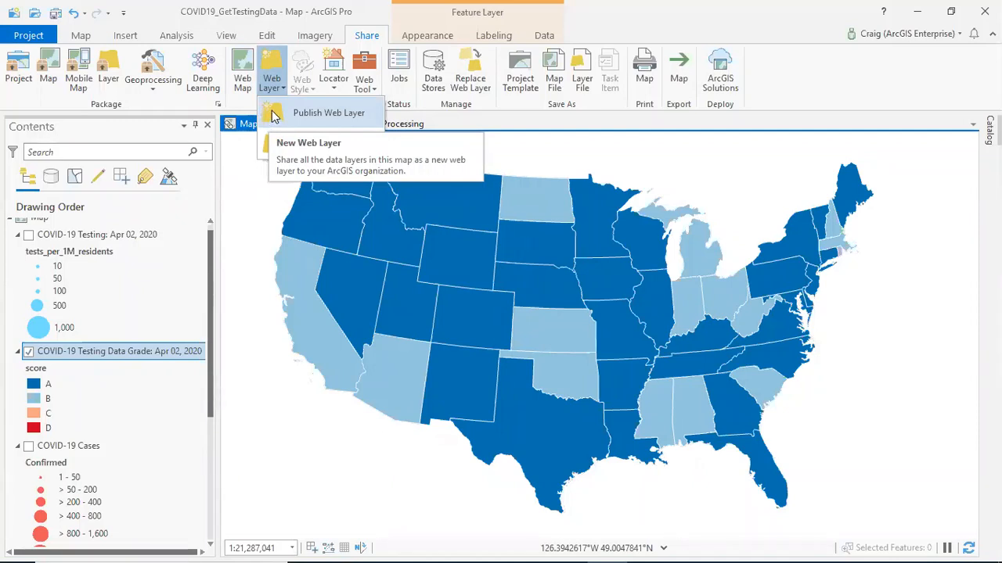
{"action": "left_click", "coordinate": [149, 385]}
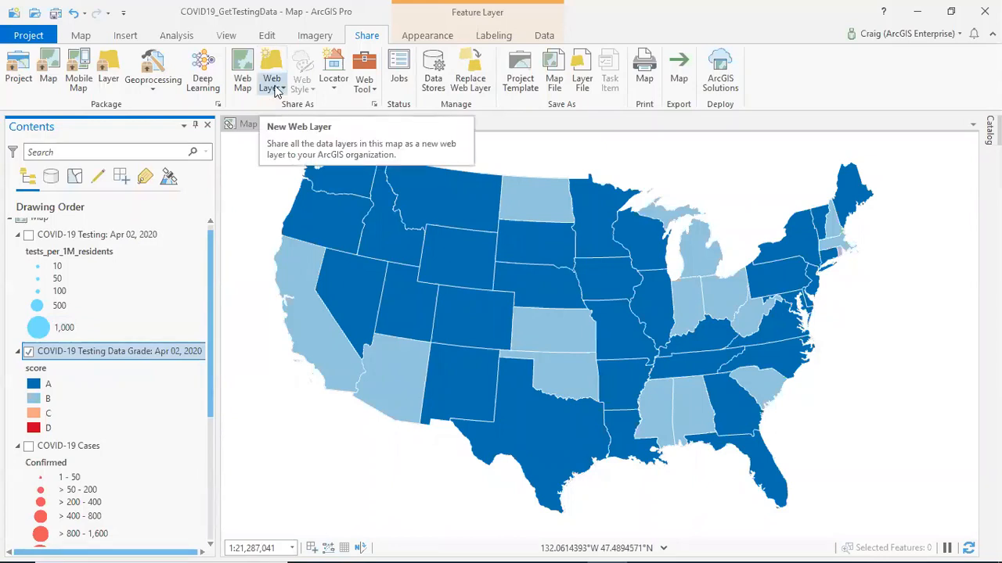
{"action": "right_click", "coordinate": [157, 354]}
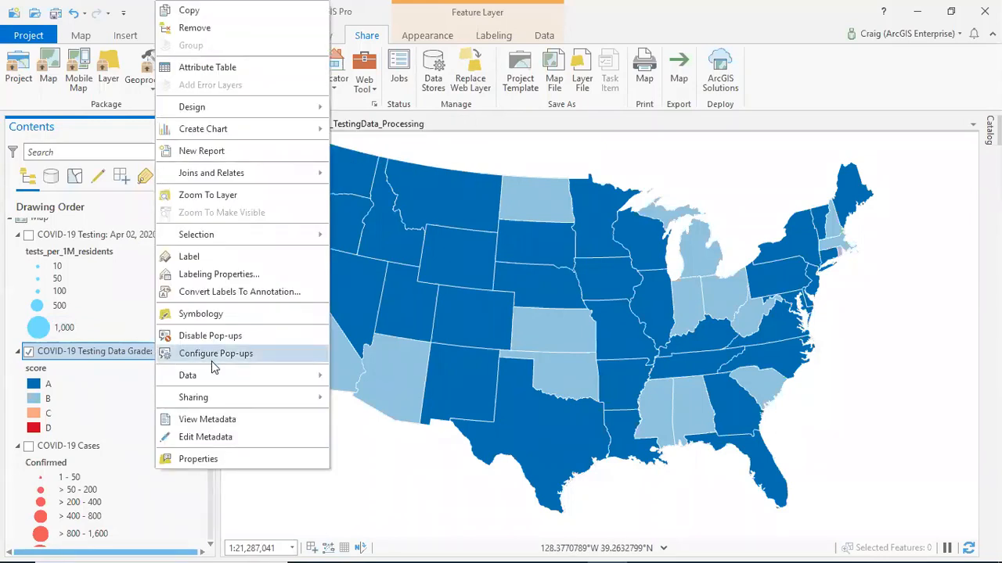
{"action": "mouse_move", "coordinate": [215, 400]}
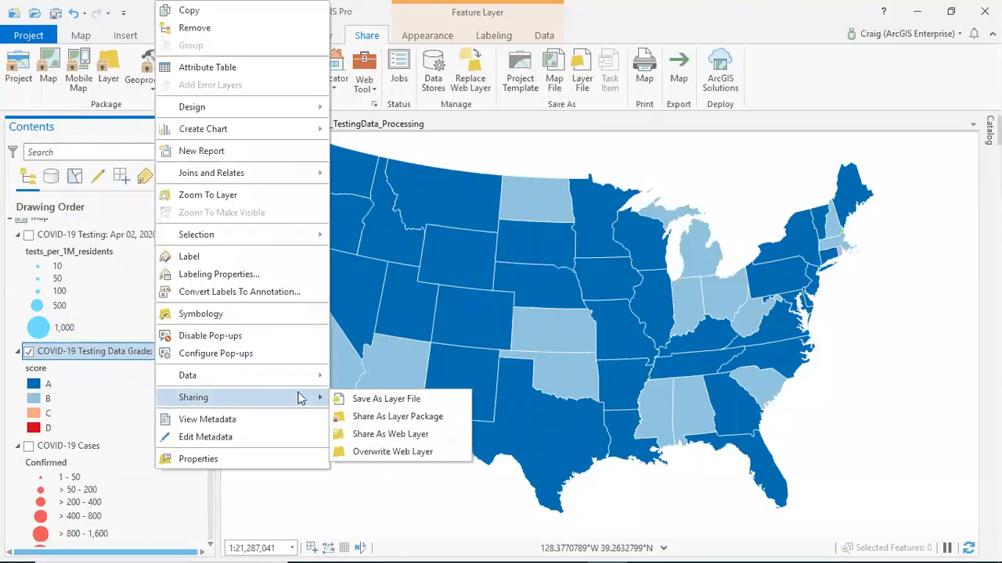
{"action": "left_click", "coordinate": [371, 435]}
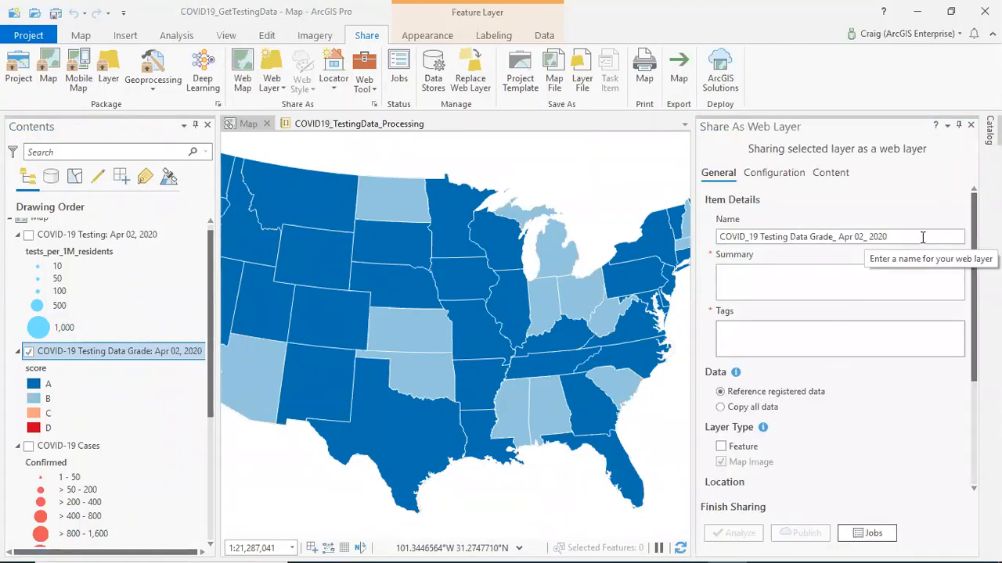
Enter the web layer summary "COVID-19 testing data as of April 2, 2020." and the tags COVID-19 and Testing Data.
{"action": "left_click", "coordinate": [717, 271]}
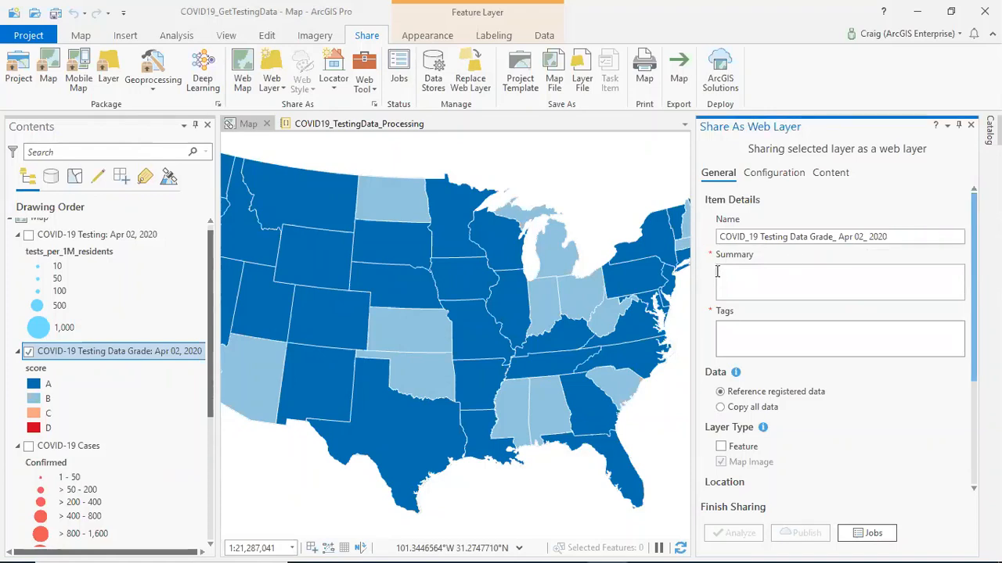
{"action": "type", "text": "COVID-19 testing data as of April 2, 2020"}
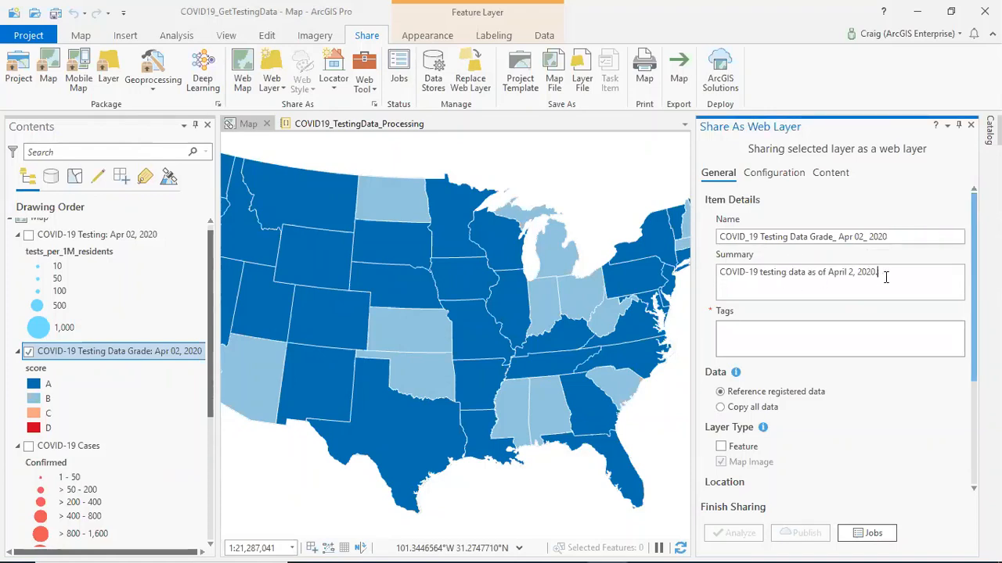
{"action": "left_click", "coordinate": [842, 321]}
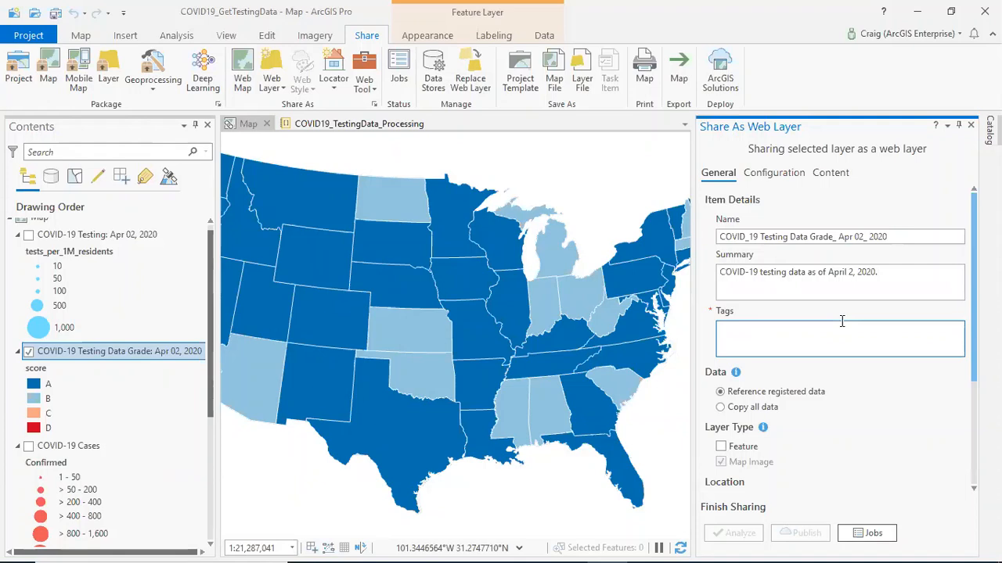
{"action": "type", "text": "COVID"}
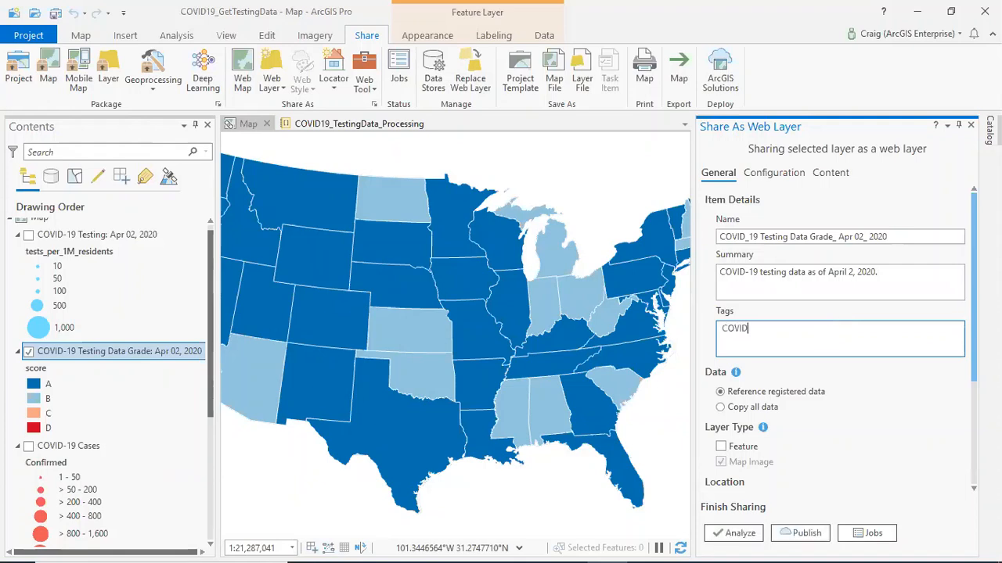
{"action": "type", "text": "-19"}
{"action": "key", "text": "comma"}
{"action": "type", "text": "c"}
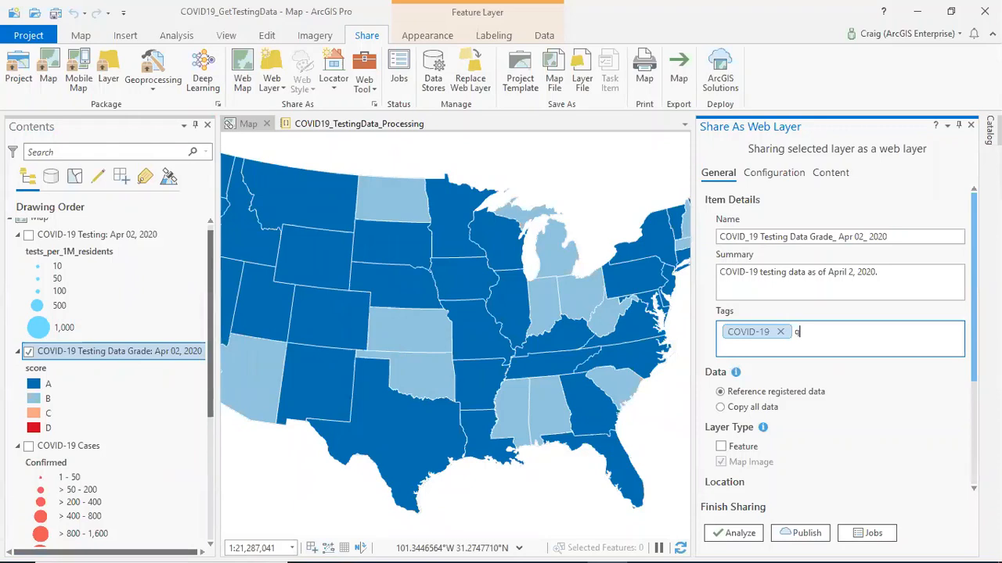
{"action": "type", "text": "esting Data"}
Check the web layer's data, layer type, location and sharing options, along with the active portal connection.
{"action": "scroll", "coordinate": [734, 287], "scroll_direction": "down", "scroll_amount": 3}
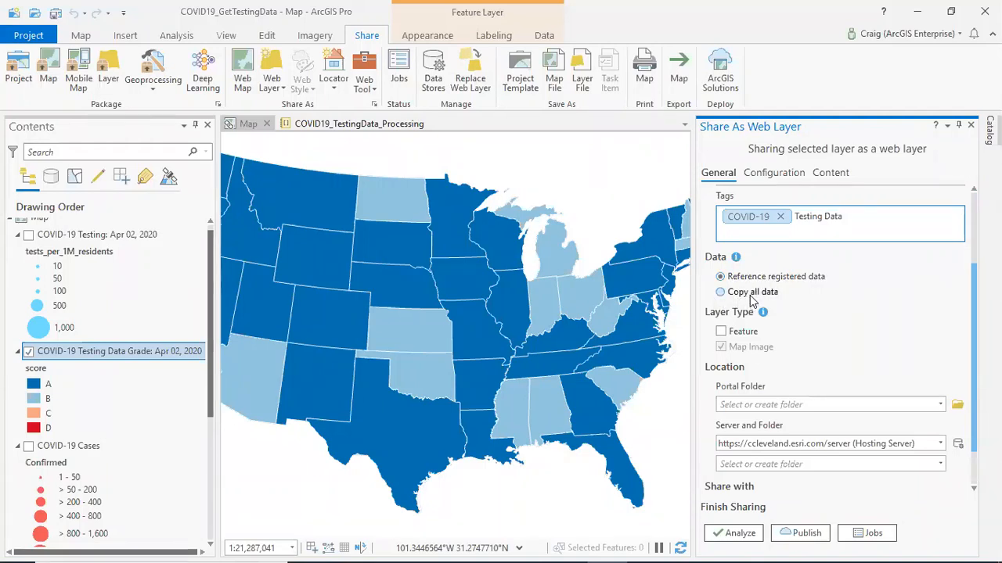
{"action": "mouse_move", "coordinate": [768, 354]}
{"action": "left_click", "coordinate": [955, 32]}
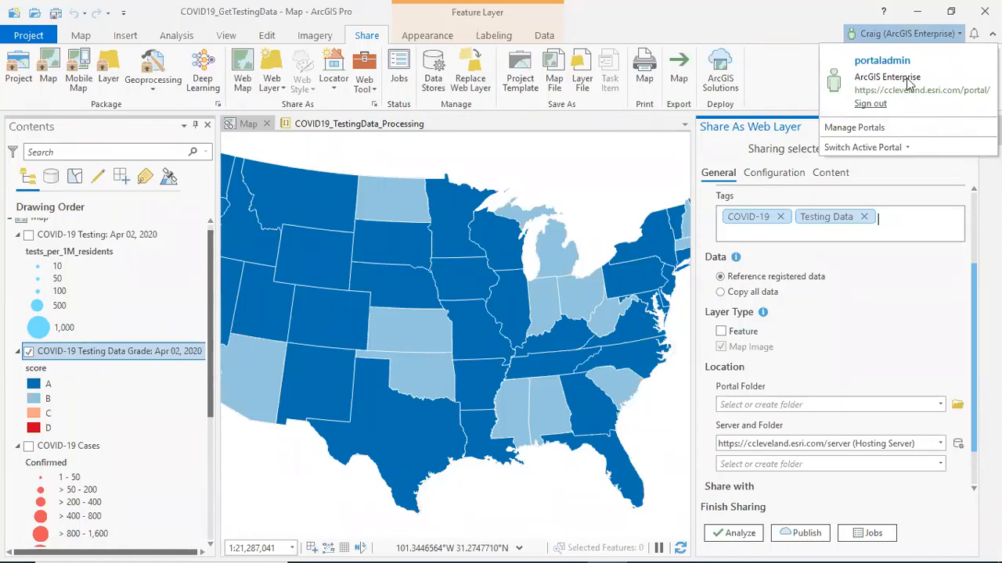
{"action": "left_click", "coordinate": [799, 339]}
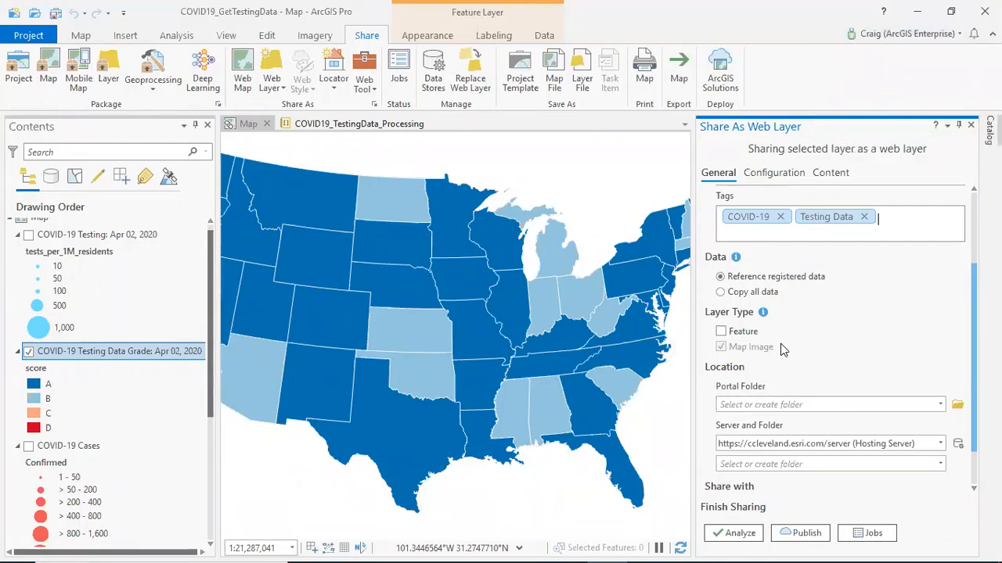
{"action": "scroll", "coordinate": [823, 381], "scroll_direction": "down", "scroll_amount": 2}
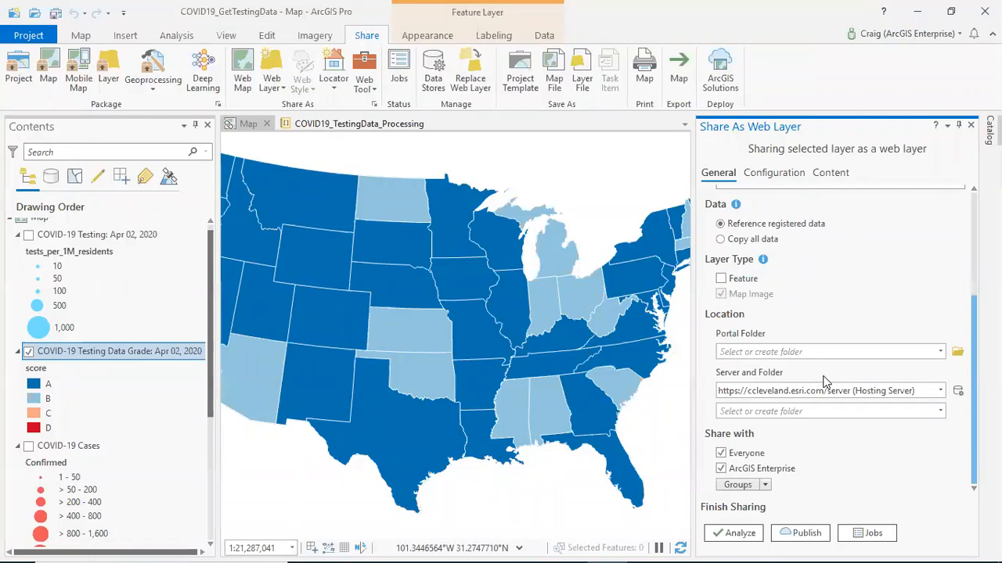
{"action": "scroll", "coordinate": [823, 381], "scroll_direction": "up", "scroll_amount": 2}
{"action": "scroll", "coordinate": [827, 381], "scroll_direction": "up", "scroll_amount": 1}
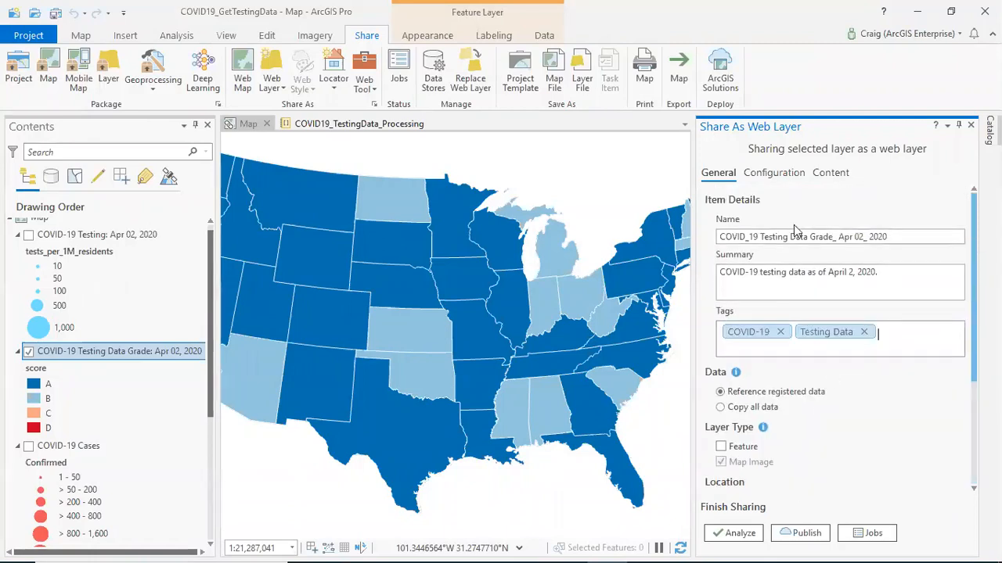
Enable the WMS additional layer and the KML capability in the web layer's configuration.
{"action": "left_click", "coordinate": [767, 176]}
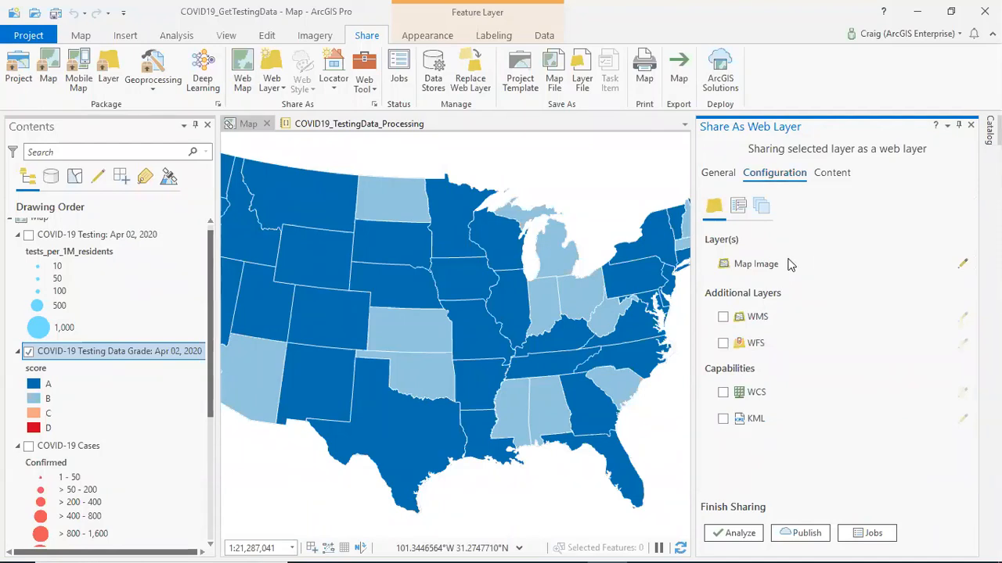
{"action": "left_click", "coordinate": [722, 317]}
{"action": "left_click", "coordinate": [723, 420]}
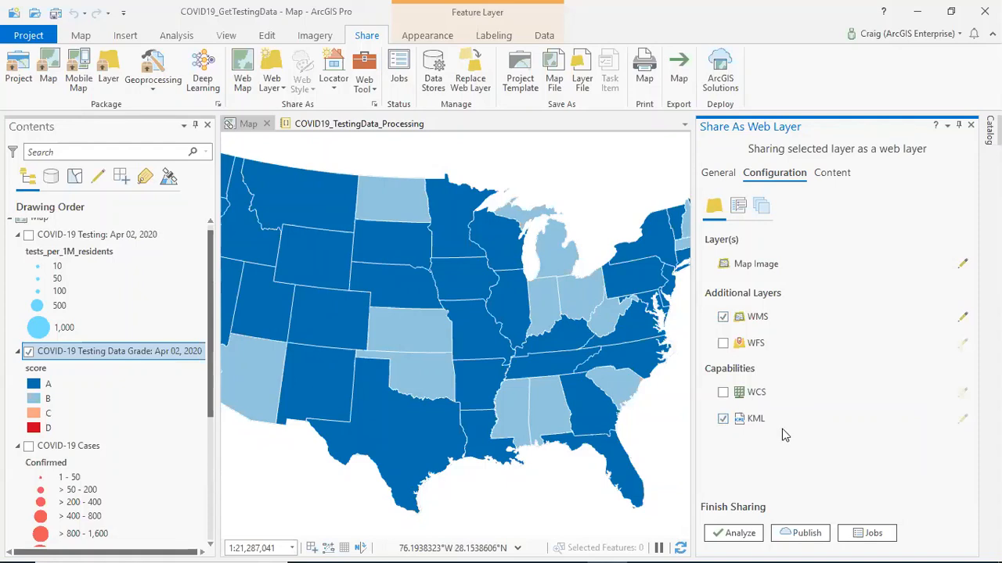
Return to the general item details, publish the web layer, and switch to the ArcGIS Enterprise portal in the browser.
{"action": "left_click", "coordinate": [718, 174]}
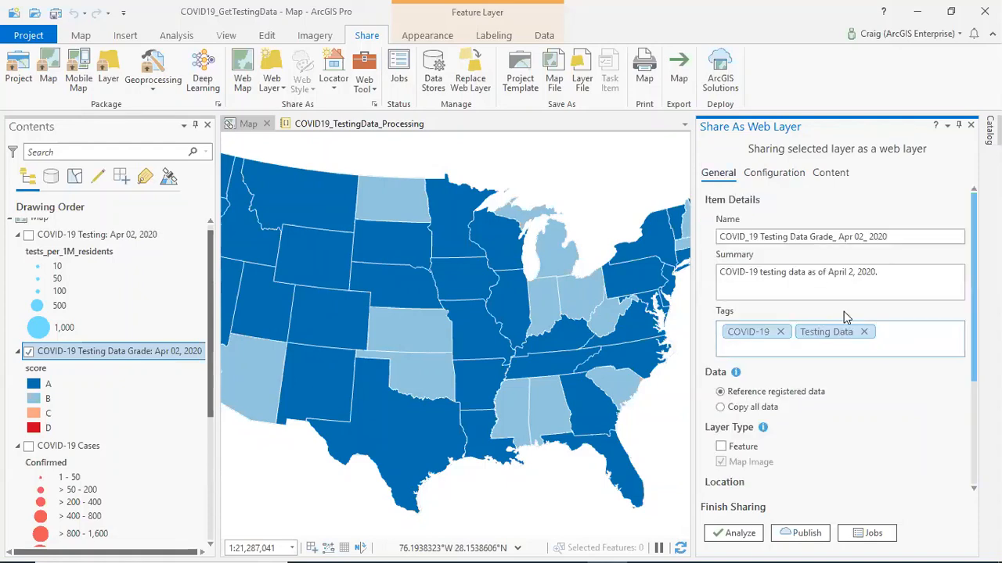
{"action": "left_click", "coordinate": [801, 534]}
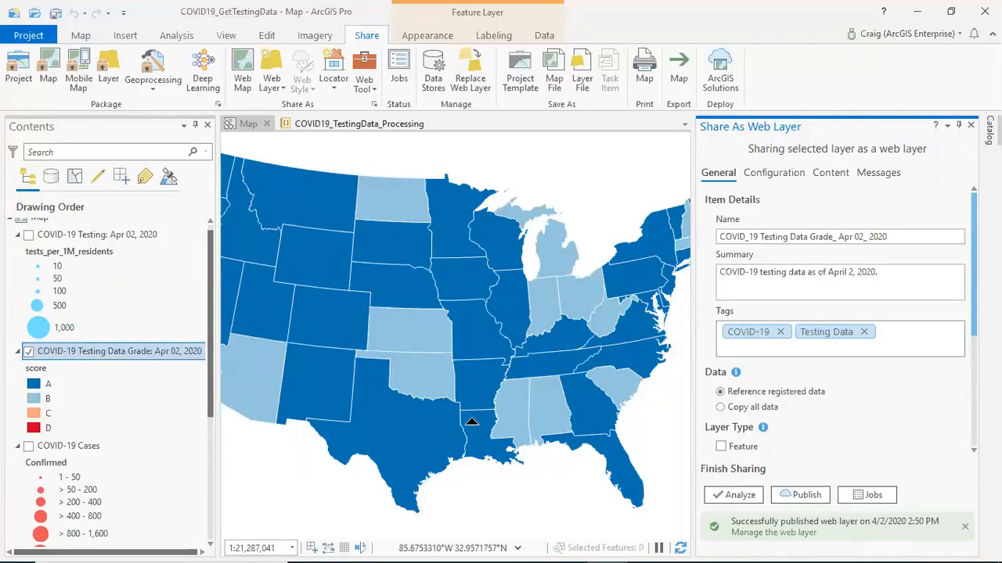
{"action": "mouse_move", "coordinate": [427, 559]}
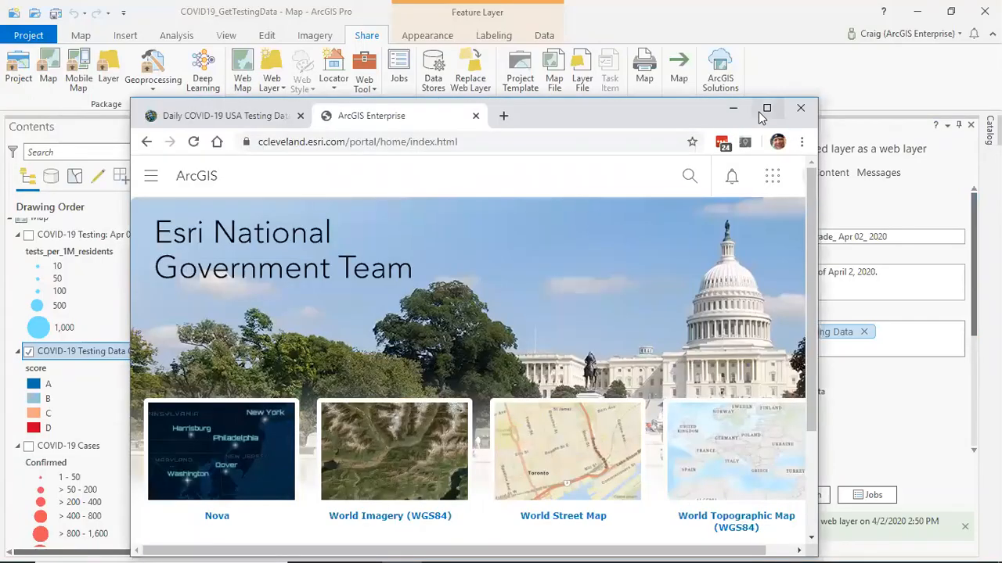
Open the COVID_19 Testing Data Grade_ Apr 02_ 2020 map image layer in Map Viewer, check it, and switch to ArcGIS Pro.
{"action": "left_click", "coordinate": [764, 110]}
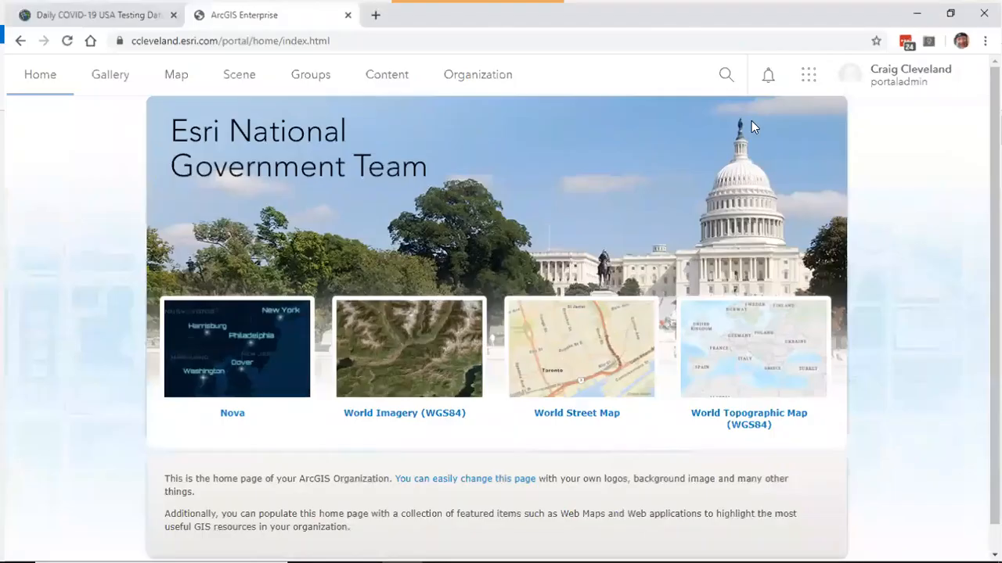
{"action": "left_click", "coordinate": [384, 78]}
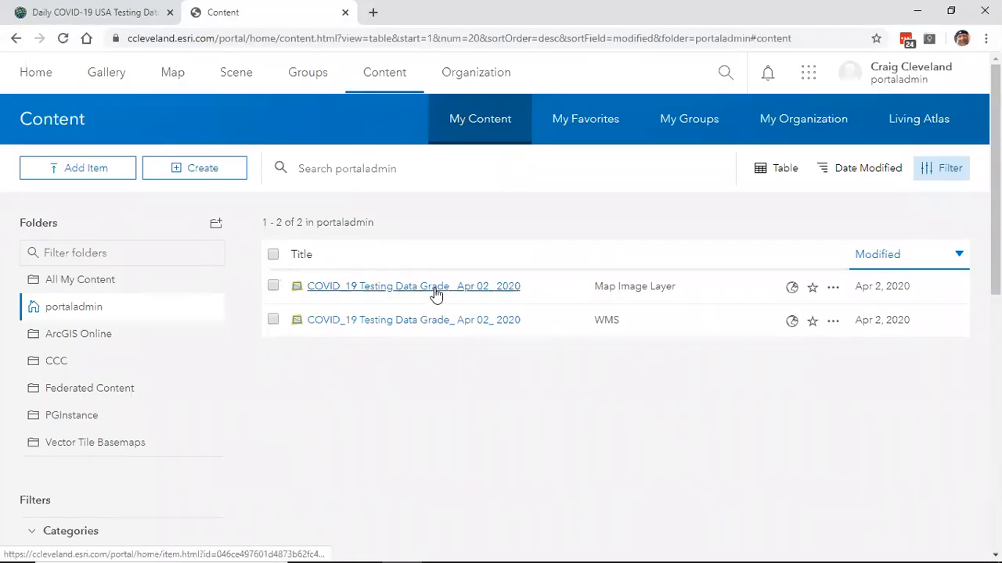
{"action": "left_click", "coordinate": [831, 287]}
{"action": "left_click", "coordinate": [771, 341]}
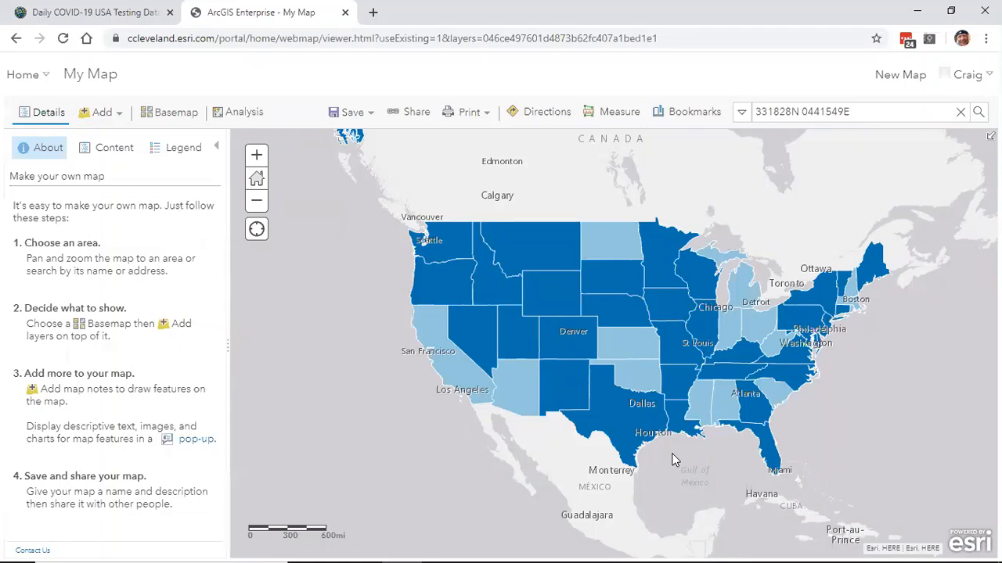
{"action": "left_click", "coordinate": [917, 12]}
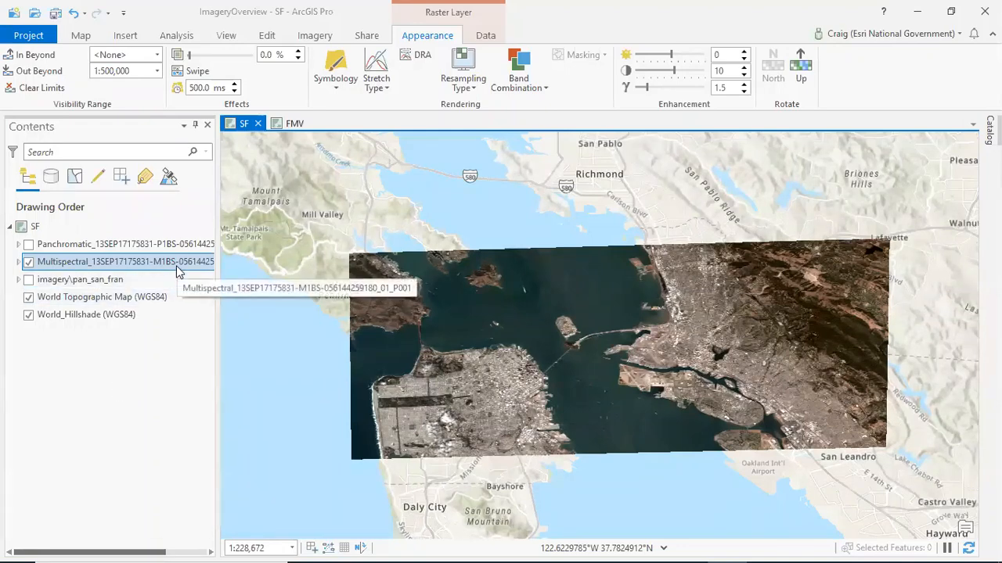
Preview the Panchromatic layer over the Multispectral one, hide both, and display the imagery\pan_san_fran layer.
{"action": "left_click", "coordinate": [28, 246]}
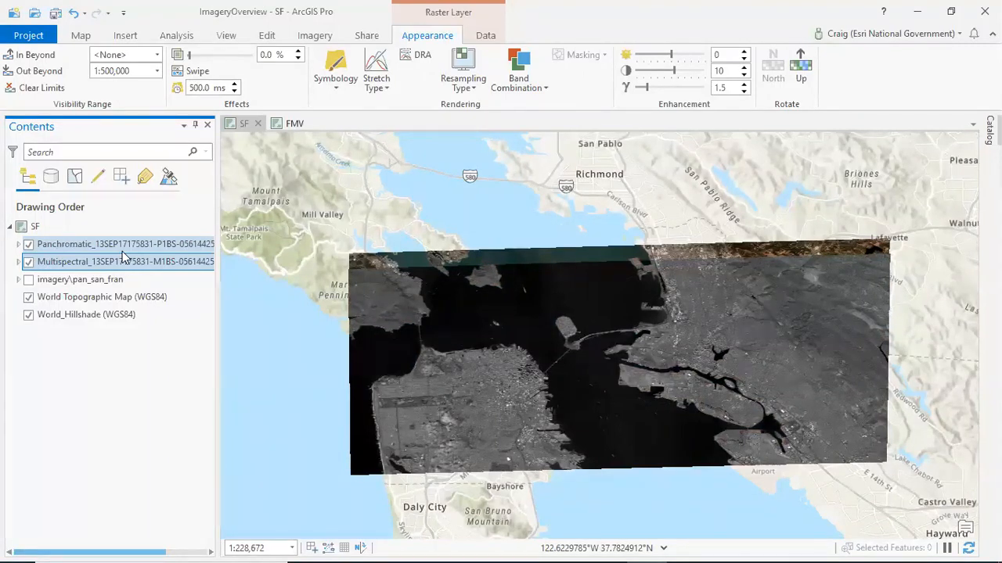
{"action": "left_click", "coordinate": [28, 244]}
{"action": "left_click", "coordinate": [29, 262]}
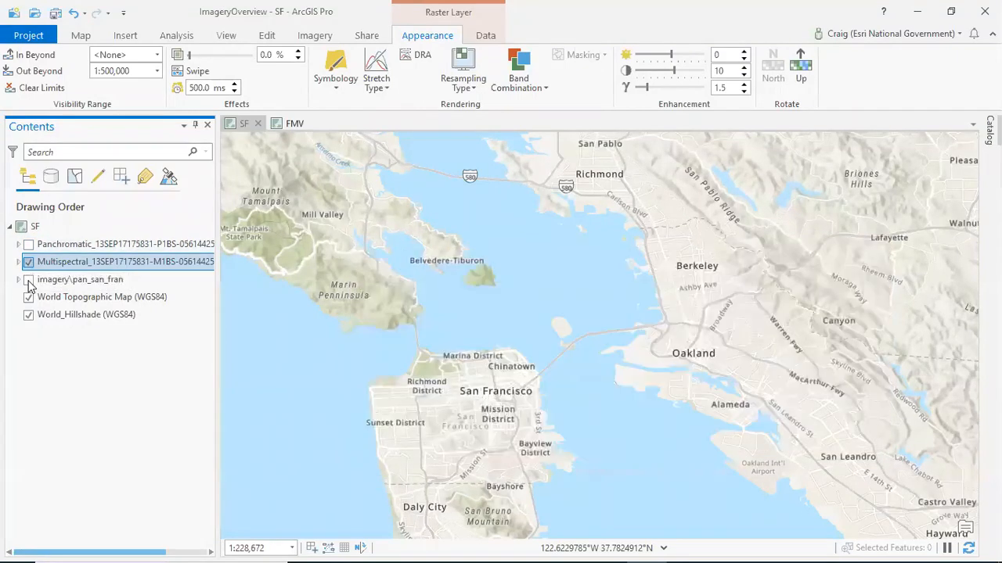
{"action": "left_click", "coordinate": [29, 281]}
{"action": "left_click", "coordinate": [29, 281]}
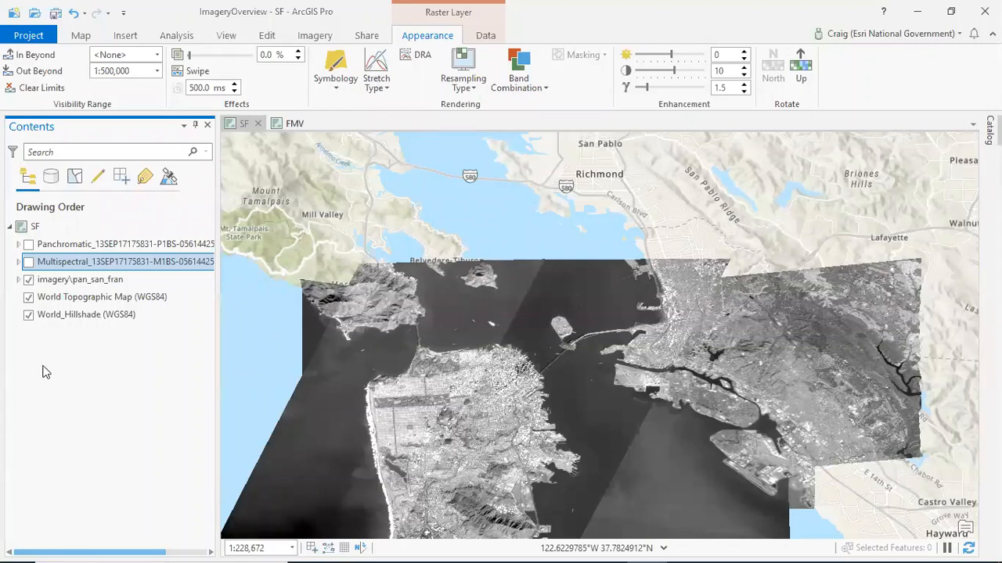
Hide the imagery\pan_san_fran layer, show the Panchromatic layer, and go to the bookmark over downtown San Francisco.
{"action": "left_click", "coordinate": [29, 281]}
{"action": "left_click", "coordinate": [28, 262]}
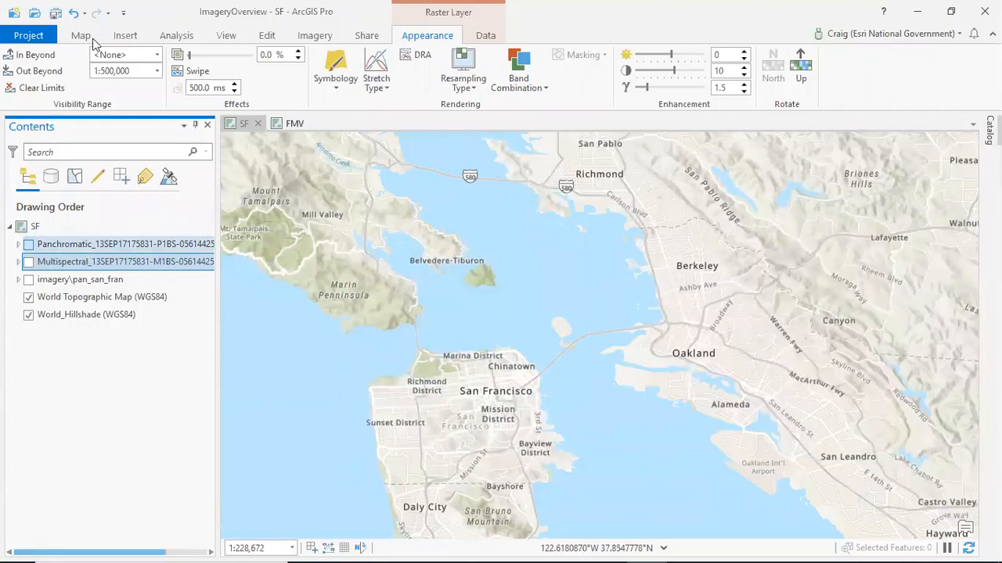
{"action": "left_click", "coordinate": [29, 244]}
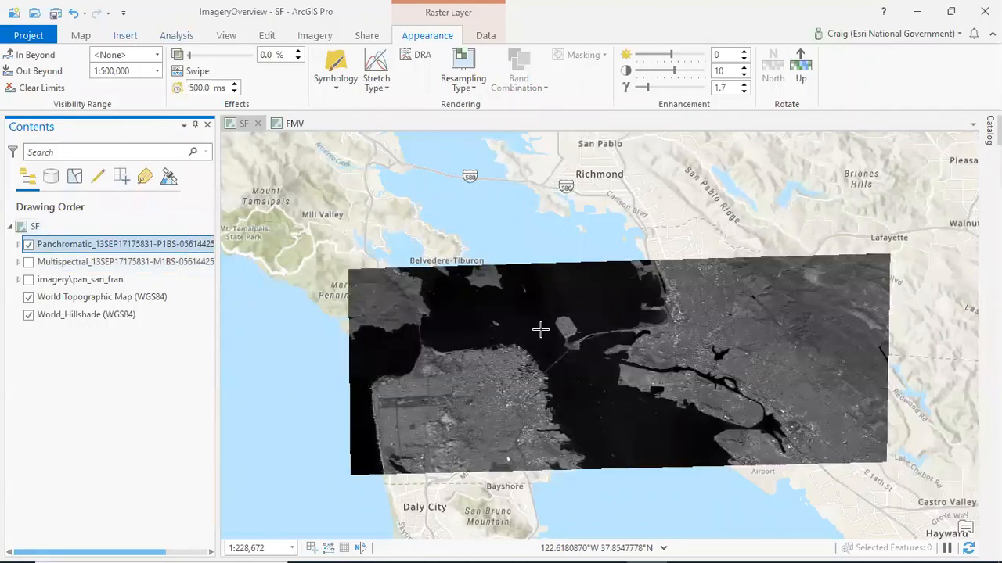
{"action": "left_click", "coordinate": [80, 35]}
{"action": "left_click", "coordinate": [185, 78]}
{"action": "left_click", "coordinate": [287, 145]}
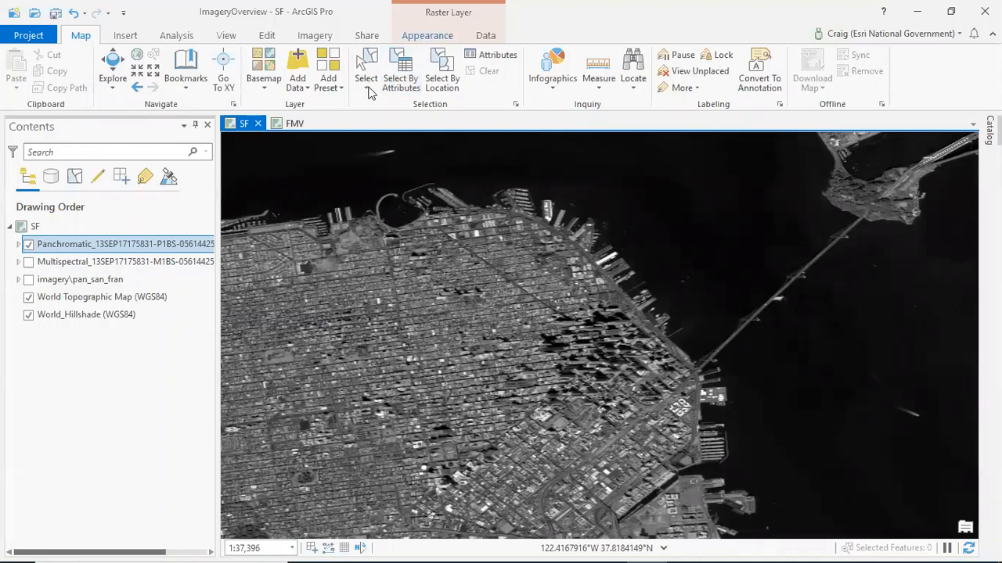
Apply a Percent Clip stretch to the Panchromatic layer and turn on dynamic range adjustment (DRA).
{"action": "left_click", "coordinate": [428, 35]}
{"action": "left_click", "coordinate": [375, 81]}
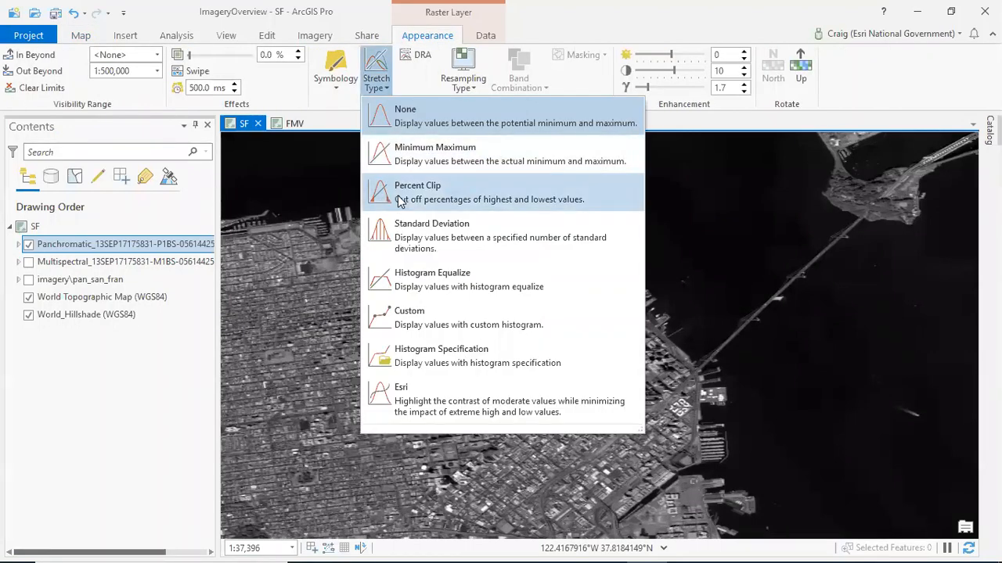
{"action": "left_click", "coordinate": [401, 200]}
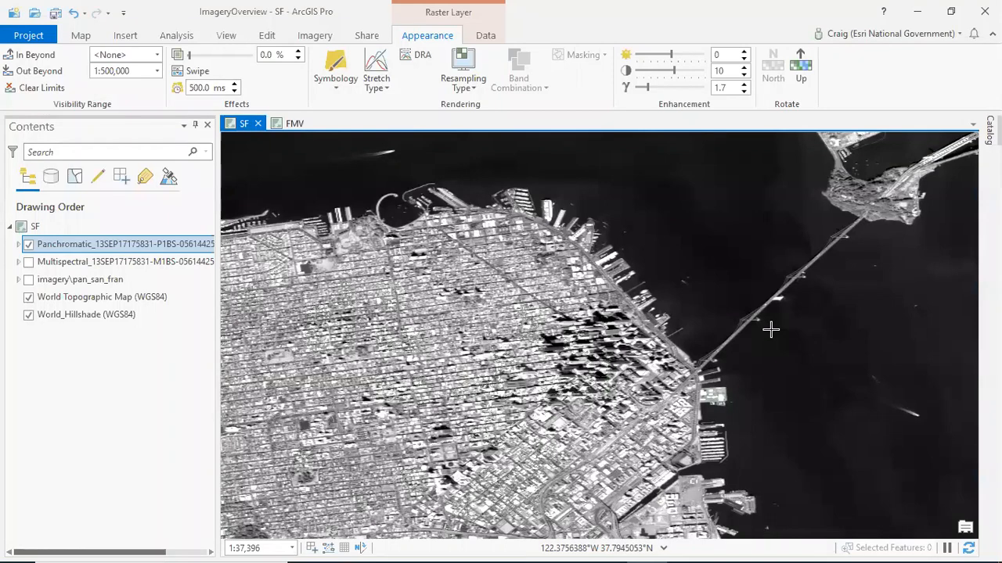
{"action": "left_click", "coordinate": [420, 57]}
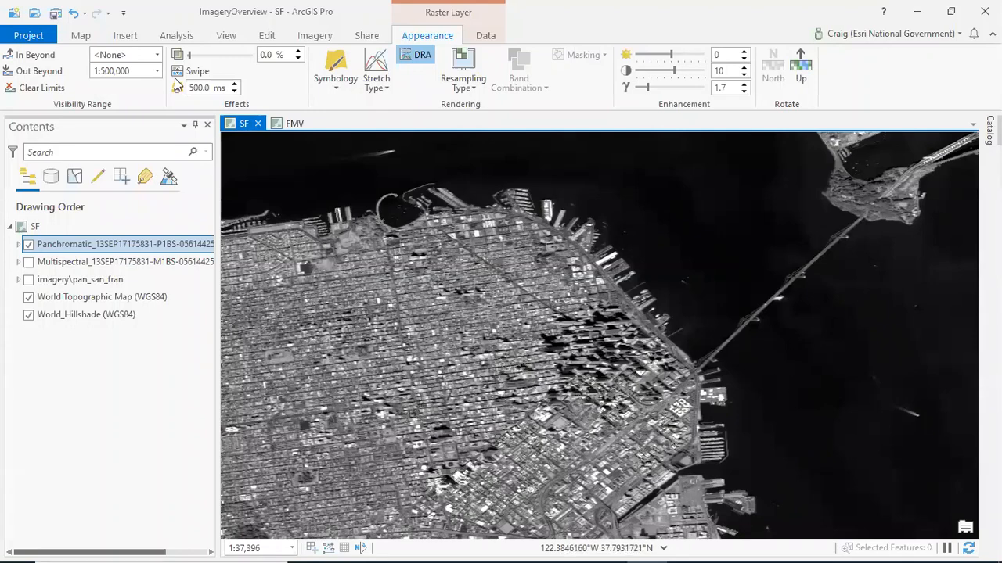
Go to the bookmark covering the whole image extent and replace the Panchromatic layer with imagery\pan_san_fran in the display.
{"action": "left_click", "coordinate": [80, 36]}
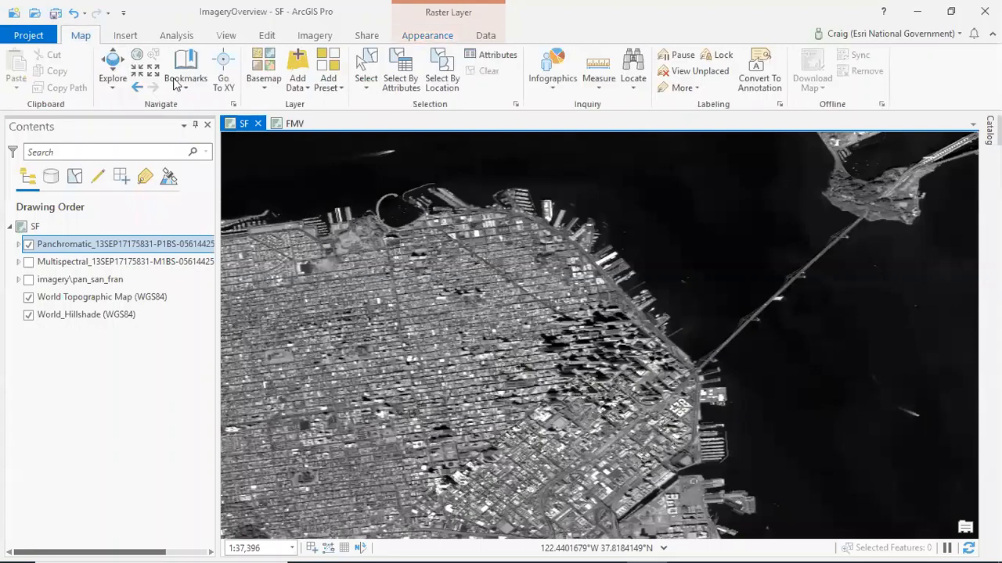
{"action": "left_click", "coordinate": [184, 82]}
{"action": "left_click", "coordinate": [212, 153]}
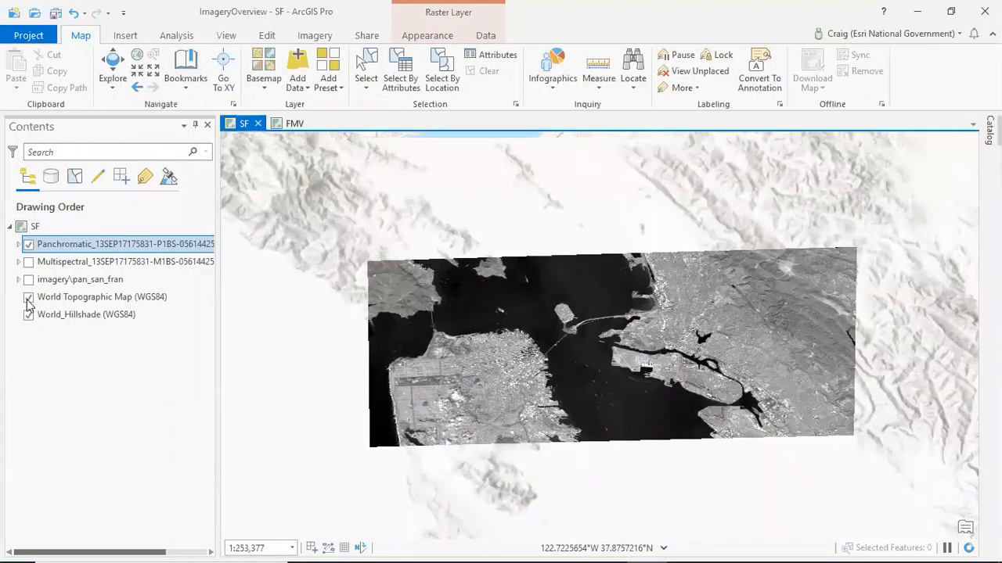
{"action": "left_click", "coordinate": [29, 245]}
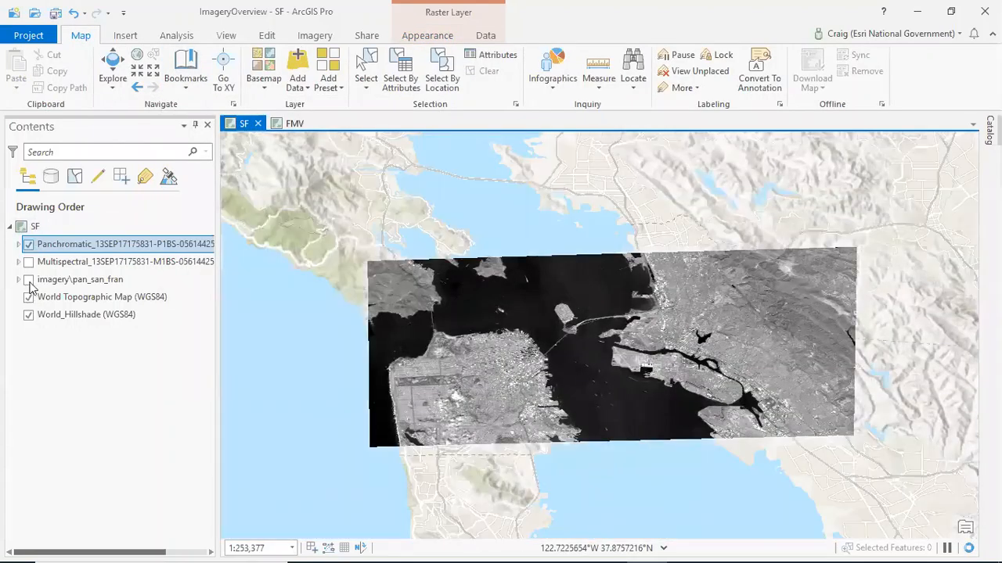
{"action": "left_click", "coordinate": [29, 280]}
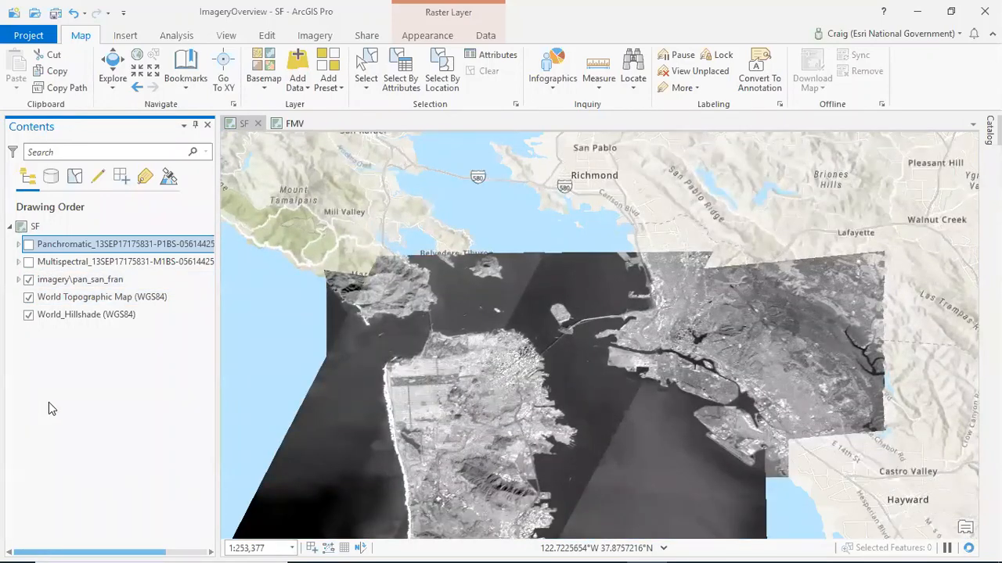
Explore the raster items of the imagery\pan_san_fran layer and widen the Raster Item Explorer.
{"action": "left_click", "coordinate": [80, 282]}
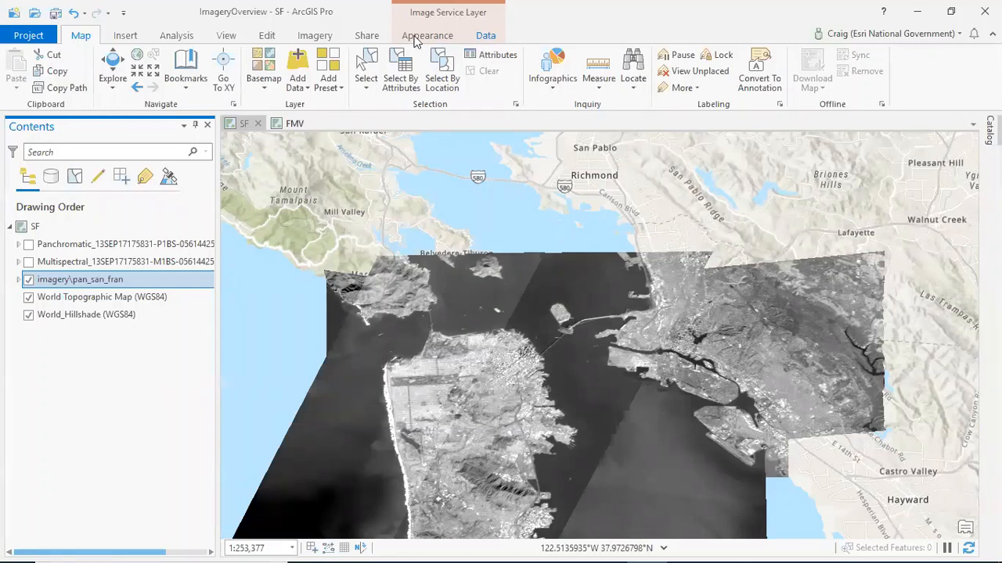
{"action": "left_click", "coordinate": [327, 42]}
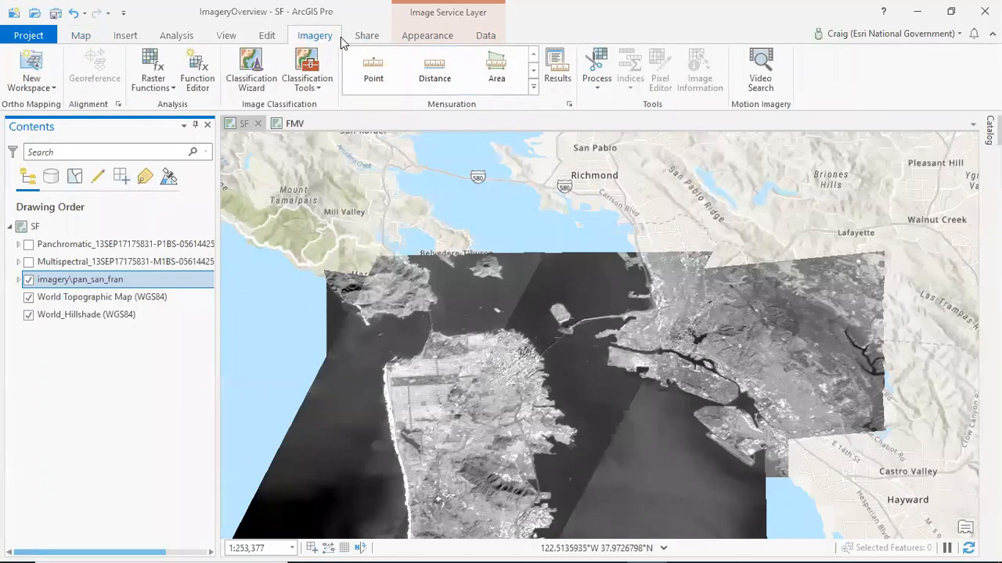
{"action": "left_click", "coordinate": [485, 38]}
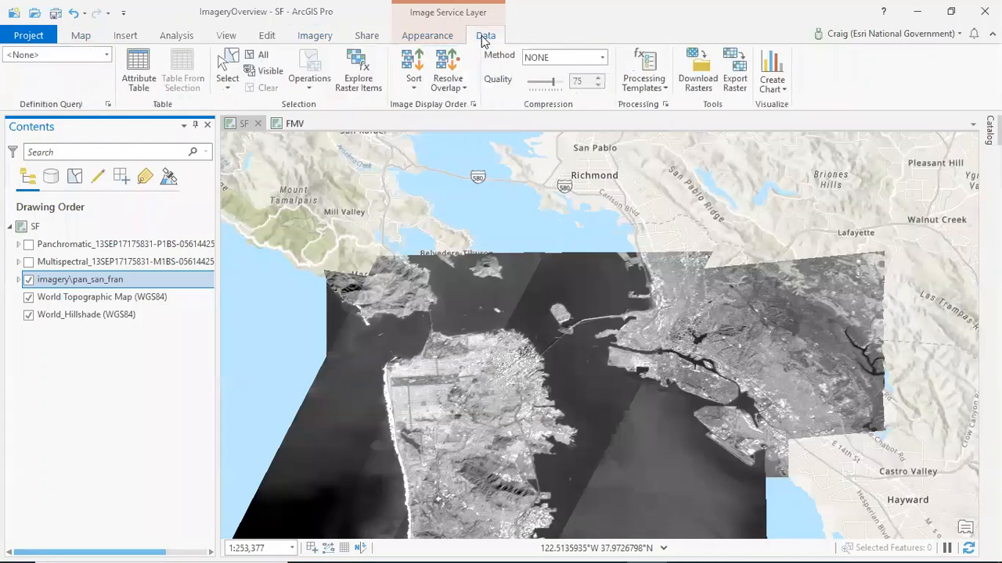
{"action": "left_click", "coordinate": [367, 70]}
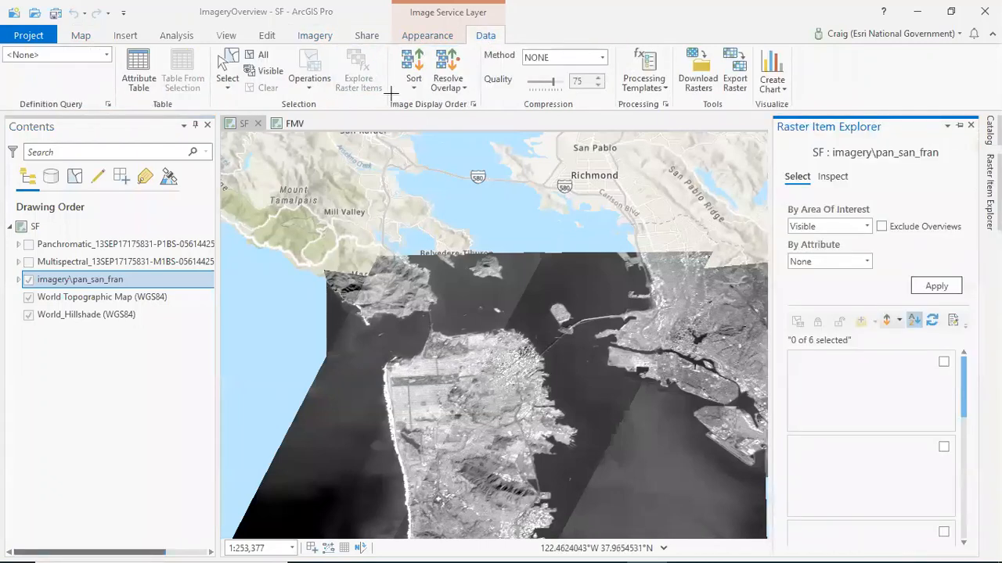
{"action": "left_click_drag", "start_coordinate": [770, 258], "coordinate": [710, 258]}
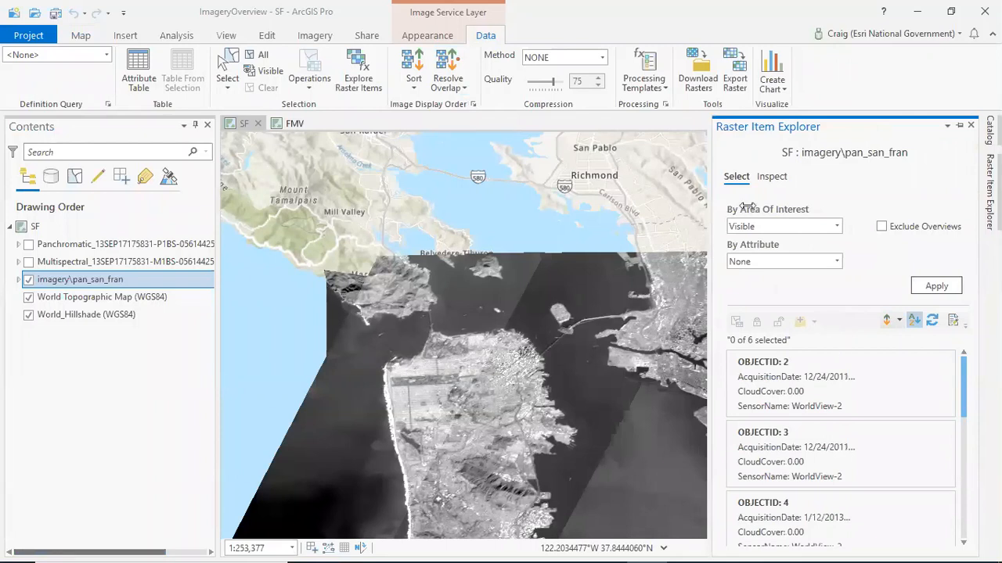
Inspect the individual raster items one by one up to item 4, the 13JAN12195916 image.
{"action": "left_click", "coordinate": [781, 180]}
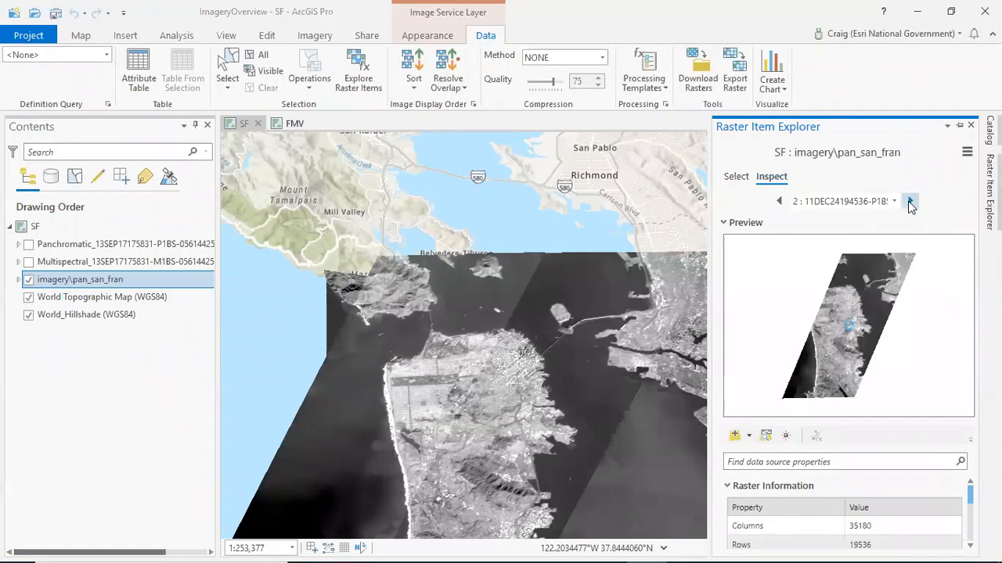
{"action": "left_click", "coordinate": [910, 203]}
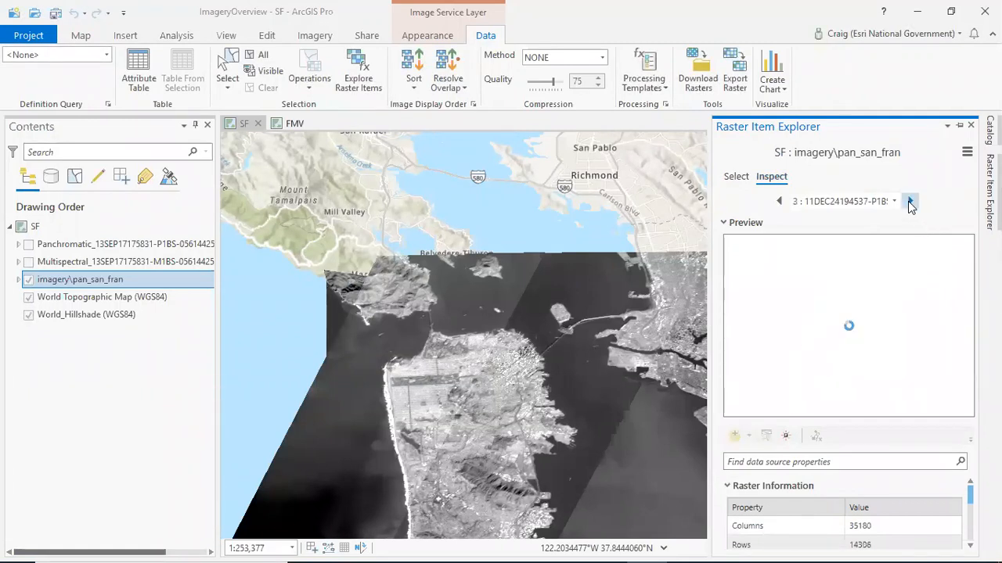
{"action": "left_click", "coordinate": [910, 203]}
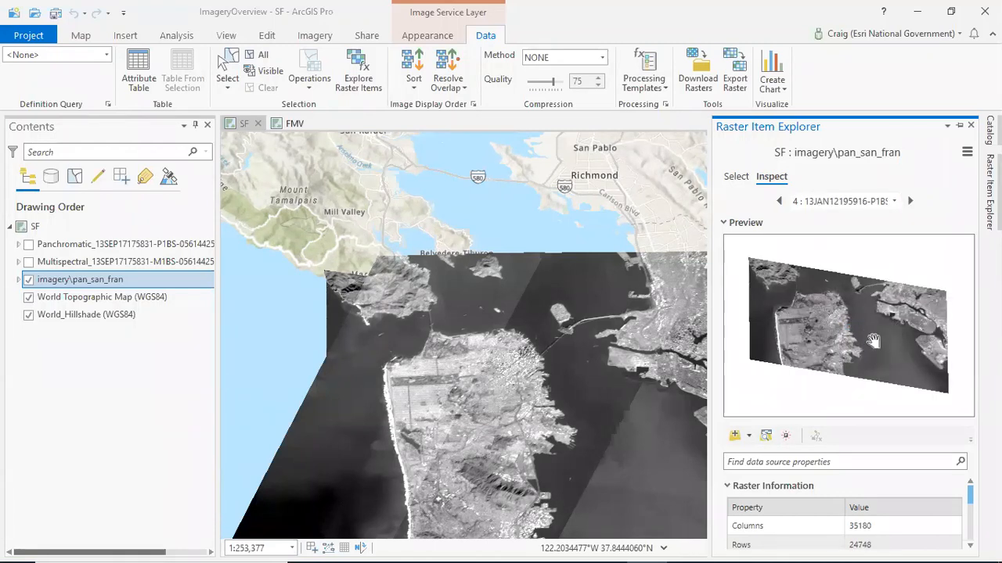
Examine item 4's raster information and raster metadata, including its sensor and acquisition details.
{"action": "left_click", "coordinate": [723, 223]}
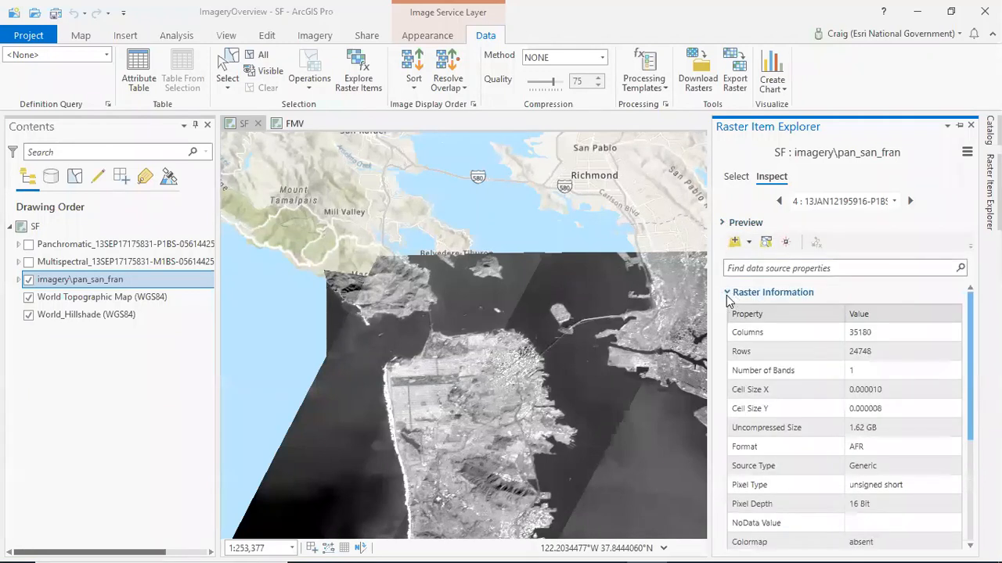
{"action": "scroll", "coordinate": [728, 371], "scroll_direction": "down", "scroll_amount": 1}
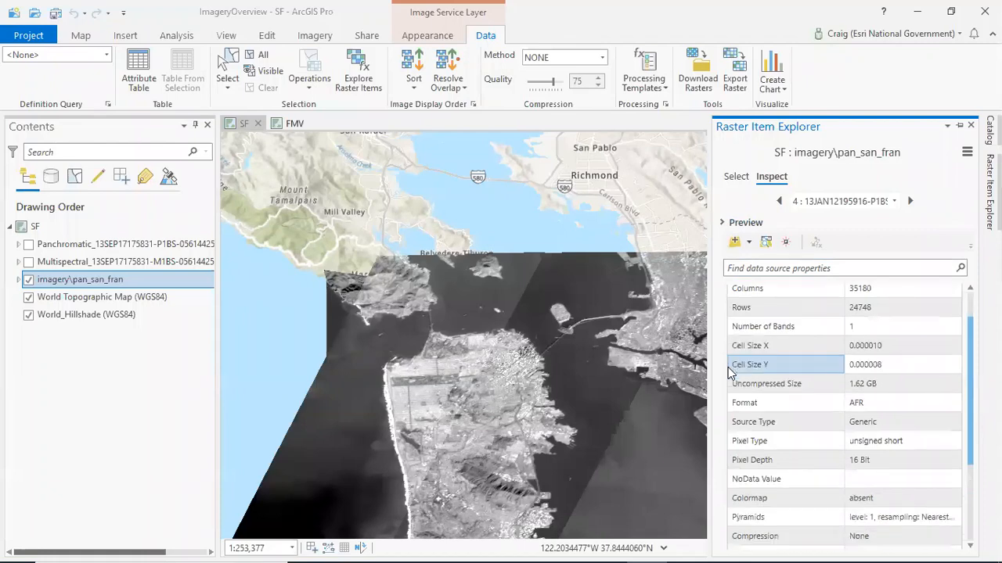
{"action": "scroll", "coordinate": [727, 368], "scroll_direction": "down", "scroll_amount": 2}
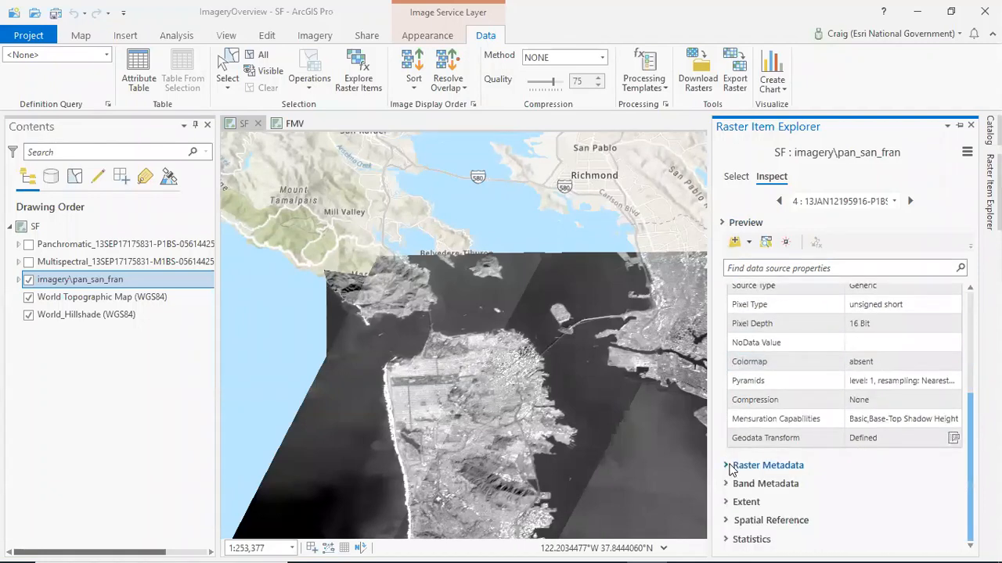
{"action": "left_click", "coordinate": [727, 465]}
{"action": "scroll", "coordinate": [728, 467], "scroll_direction": "down", "scroll_amount": 2}
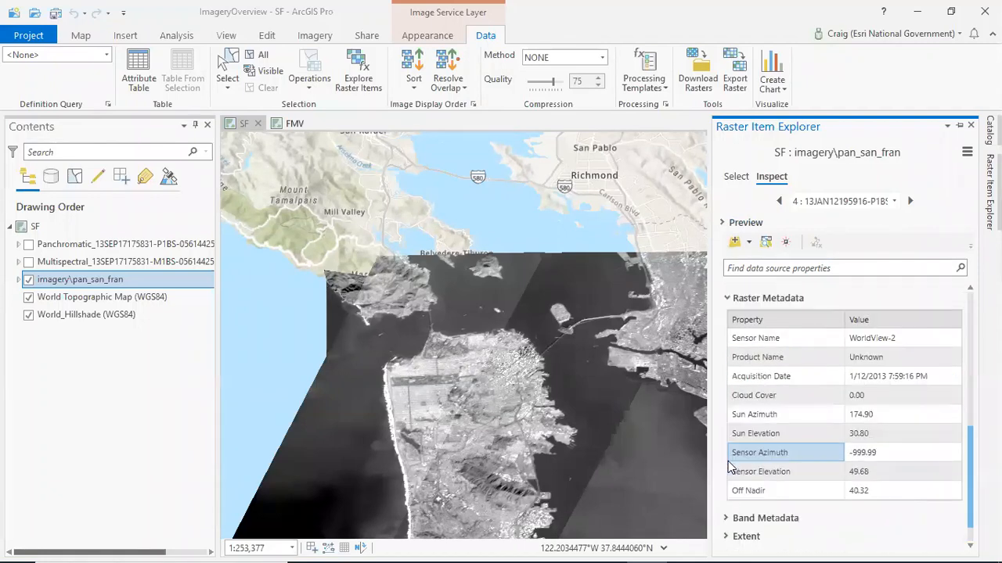
{"action": "left_click", "coordinate": [729, 302]}
{"action": "scroll", "coordinate": [728, 298], "scroll_direction": "up", "scroll_amount": 4}
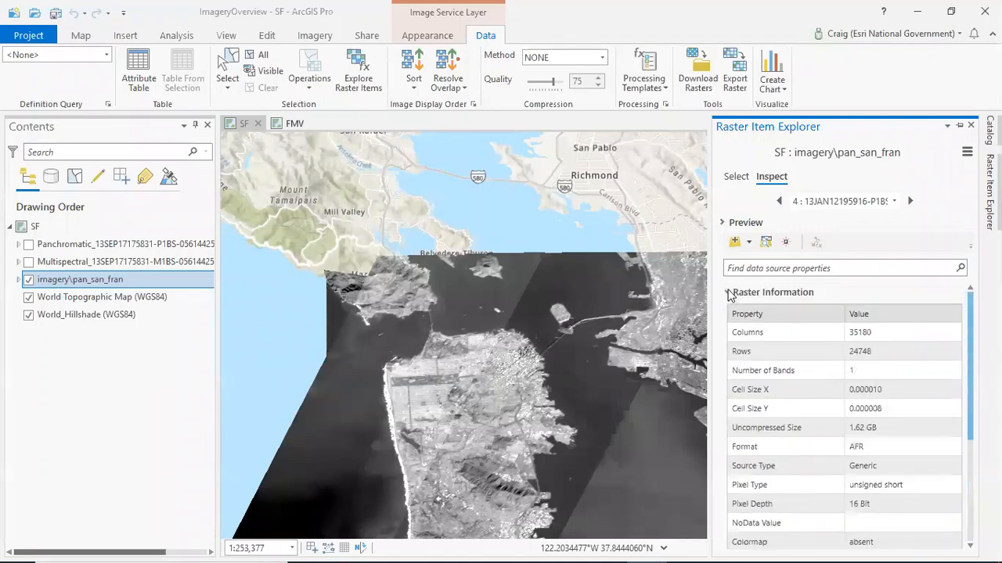
{"action": "left_click", "coordinate": [729, 294]}
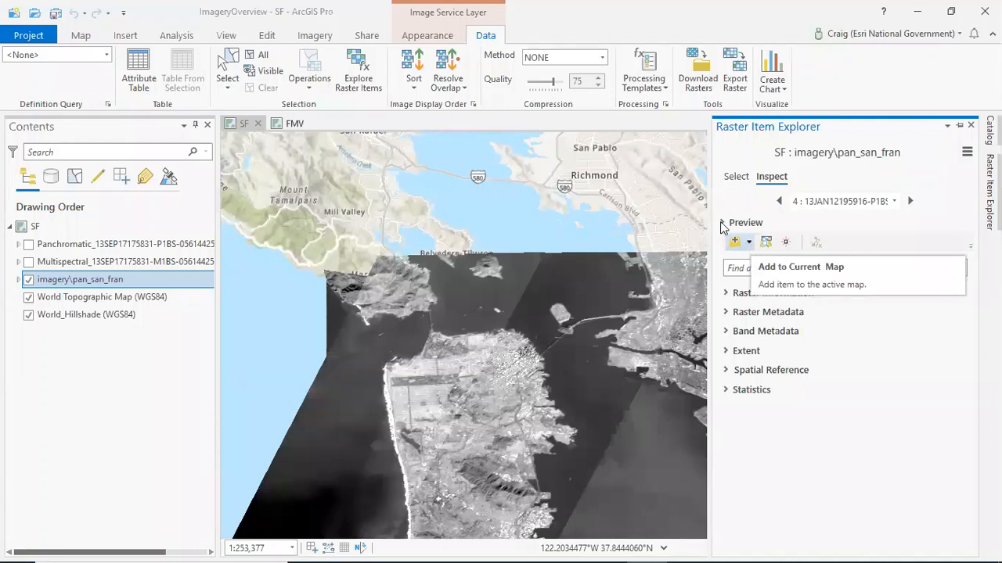
Show item 4's preview again and add the image to the current map.
{"action": "left_click", "coordinate": [724, 225]}
{"action": "left_click", "coordinate": [749, 436]}
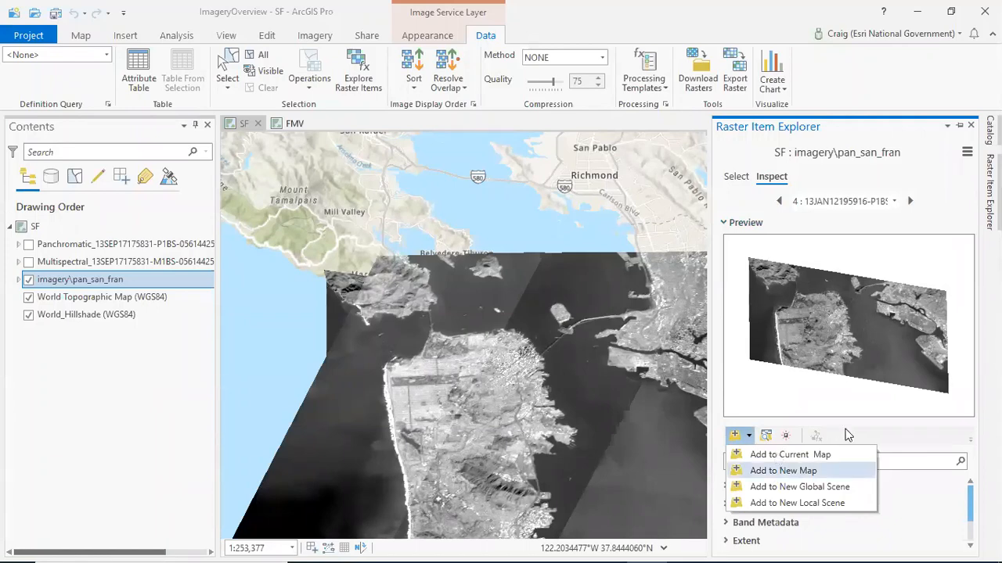
{"action": "left_click", "coordinate": [789, 454]}
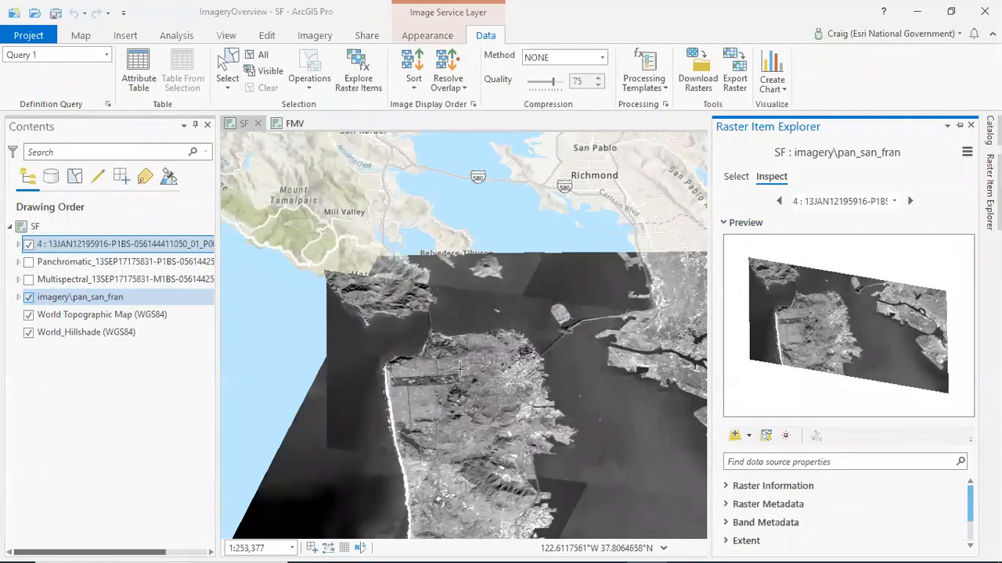
Display the added 13JAN12195916 image without the imagery\pan_san_fran layer and explore the area around the bay bridge up close.
{"action": "left_click", "coordinate": [81, 35]}
{"action": "left_click", "coordinate": [112, 58]}
{"action": "mouse_move", "coordinate": [501, 291]}
{"action": "left_mouse_down"}
{"action": "mouse_move", "coordinate": [518, 318]}
{"action": "mouse_move", "coordinate": [587, 370]}
{"action": "left_mouse_up"}
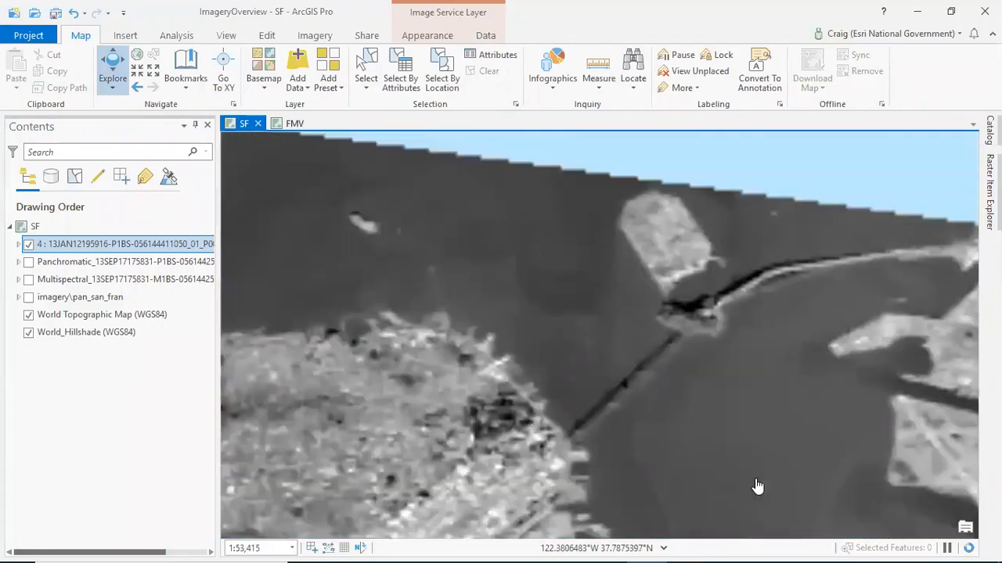
{"action": "key", "text": "u"}
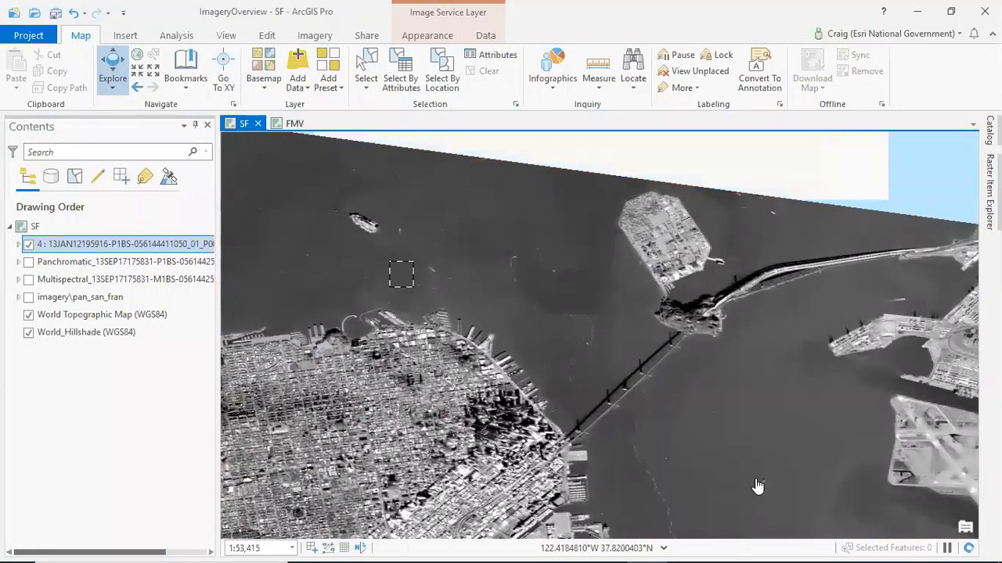
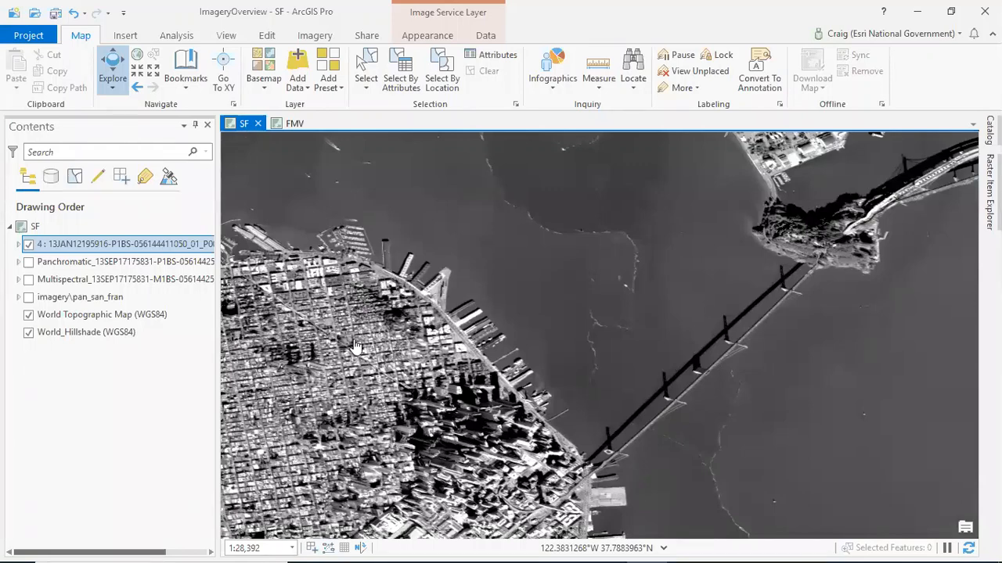
List the layers by perspective imagery, make the 13JAN12195916 image the focus image, and show its focus image details.
{"action": "left_click", "coordinate": [167, 188]}
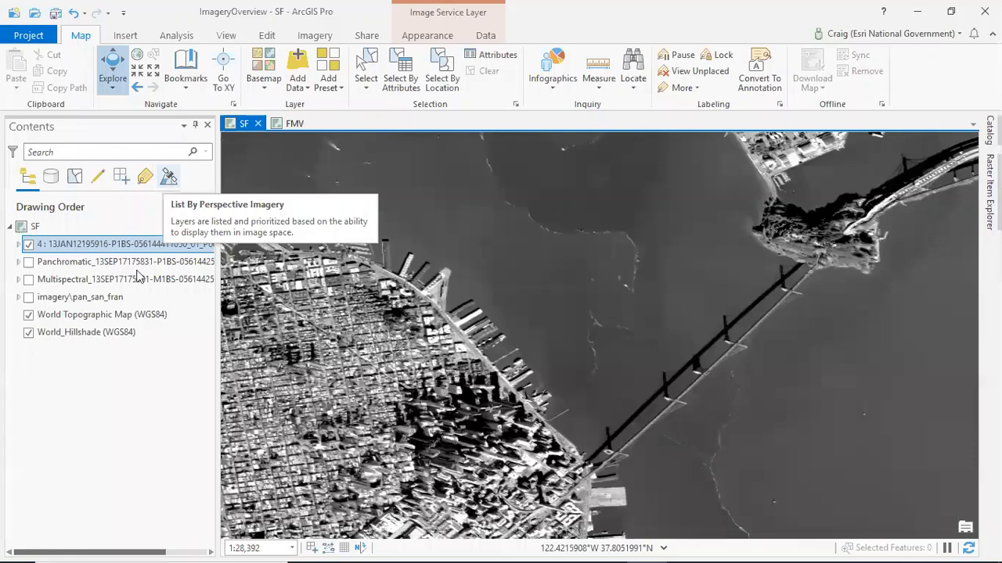
{"action": "left_click", "coordinate": [49, 264]}
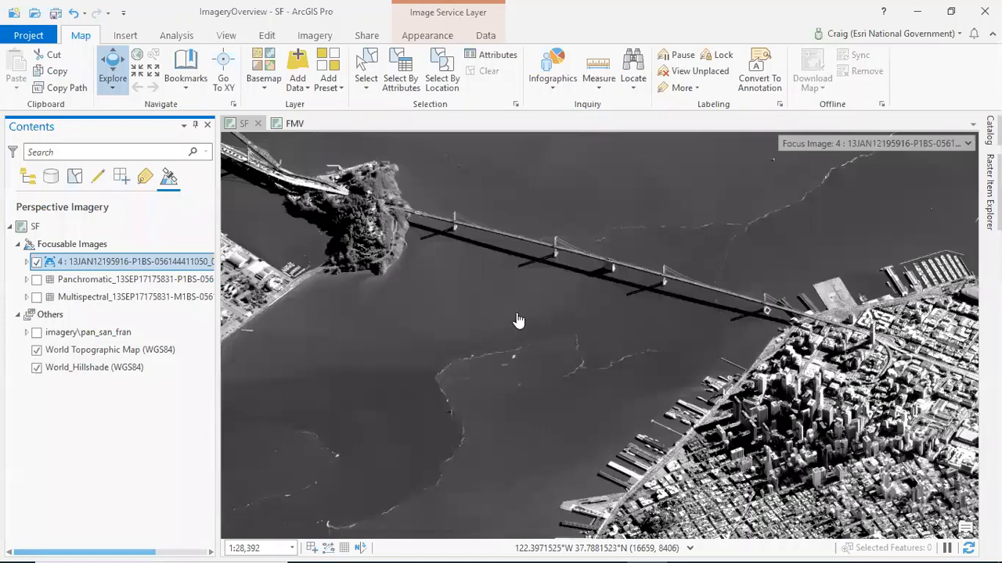
{"action": "scroll", "coordinate": [519, 320], "scroll_direction": "up", "scroll_amount": 2}
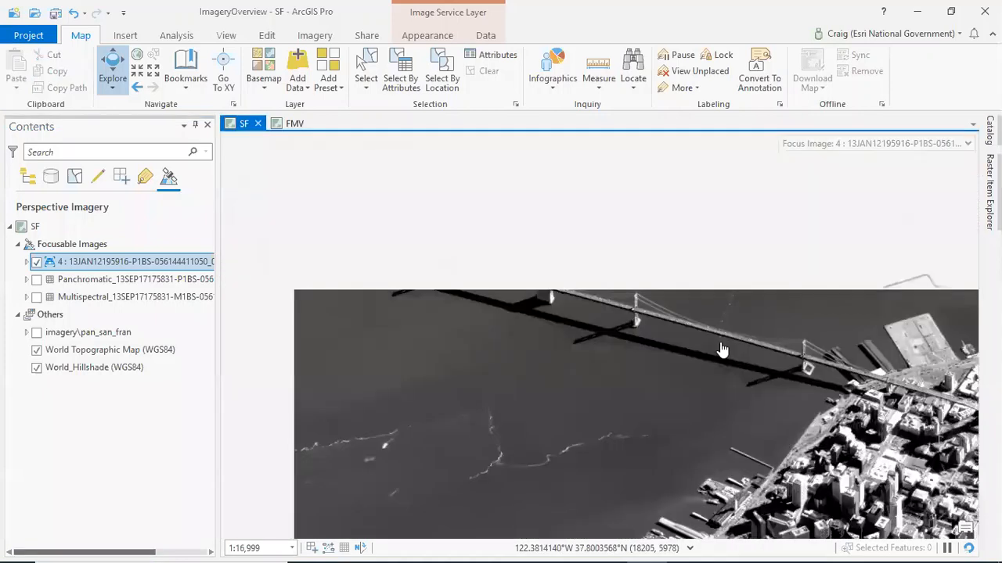
{"action": "left_click", "coordinate": [893, 154]}
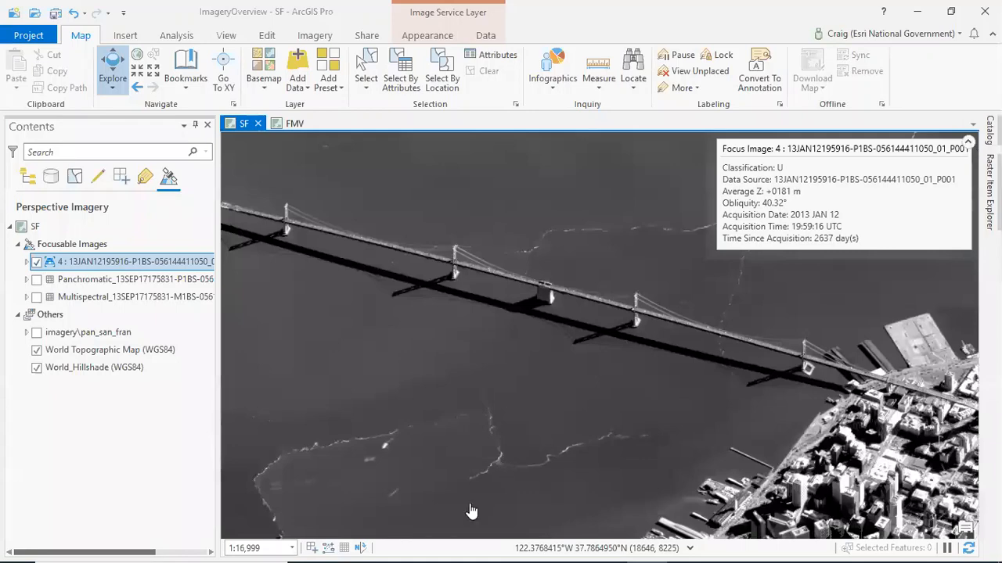
Measure a bay bridge tower's height on the focus image with the Base To Top Height mensuration tool.
{"action": "left_click_drag", "start_coordinate": [401, 229], "coordinate": [489, 304]}
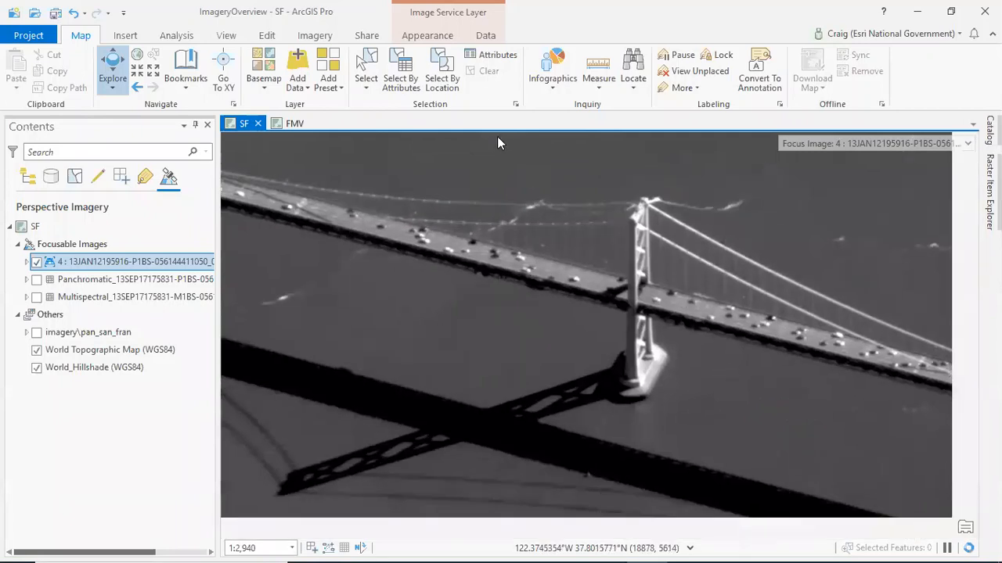
{"action": "left_click", "coordinate": [327, 42]}
{"action": "left_click", "coordinate": [533, 90]}
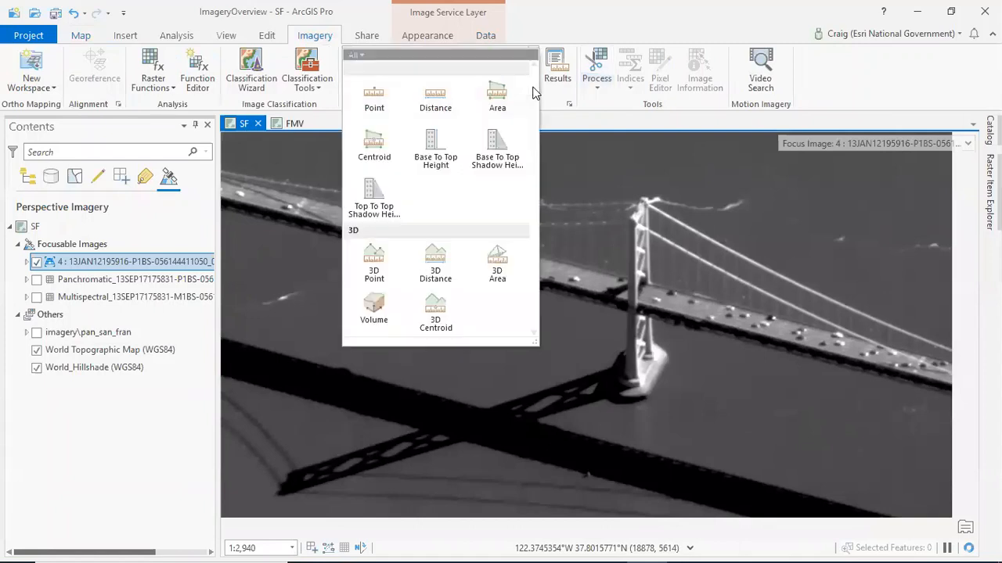
{"action": "left_click", "coordinate": [618, 392]}
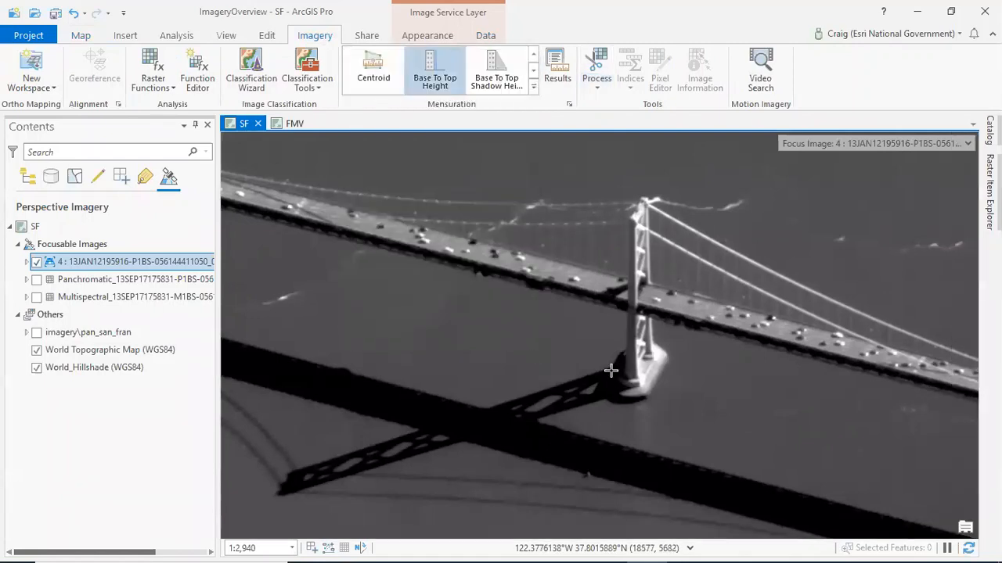
{"action": "left_click", "coordinate": [614, 231]}
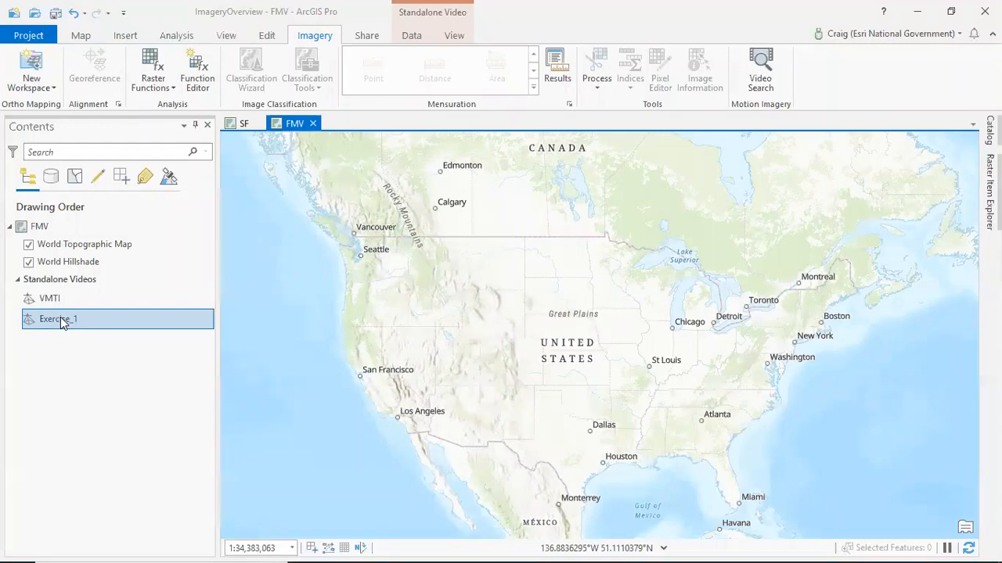
Open the Exercise_1 video from the FMV map, enlarge its player area, and play it.
{"action": "right_click", "coordinate": [62, 320]}
{"action": "left_click", "coordinate": [86, 327]}
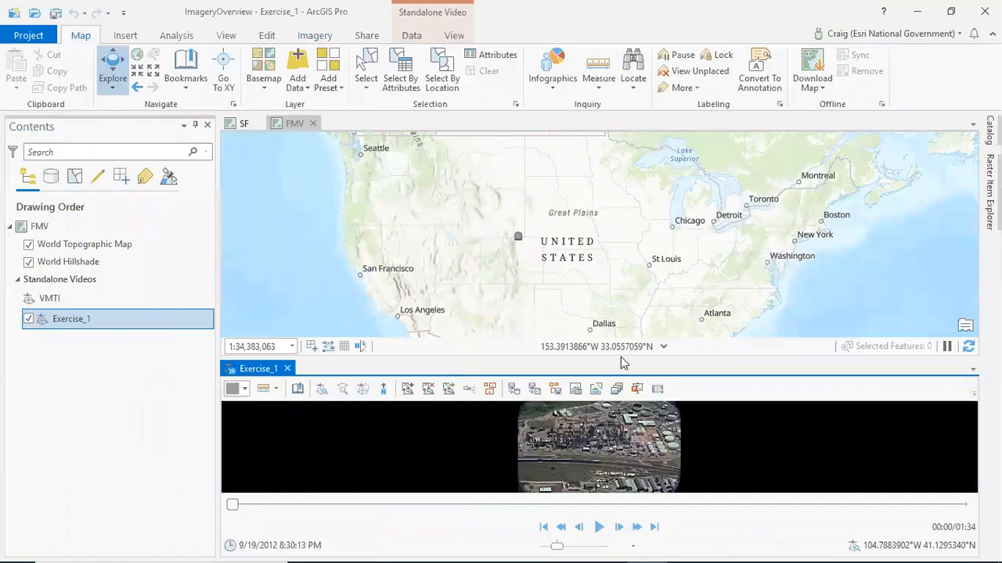
{"action": "left_click_drag", "start_coordinate": [638, 347], "coordinate": [637, 313]}
{"action": "left_click", "coordinate": [599, 528]}
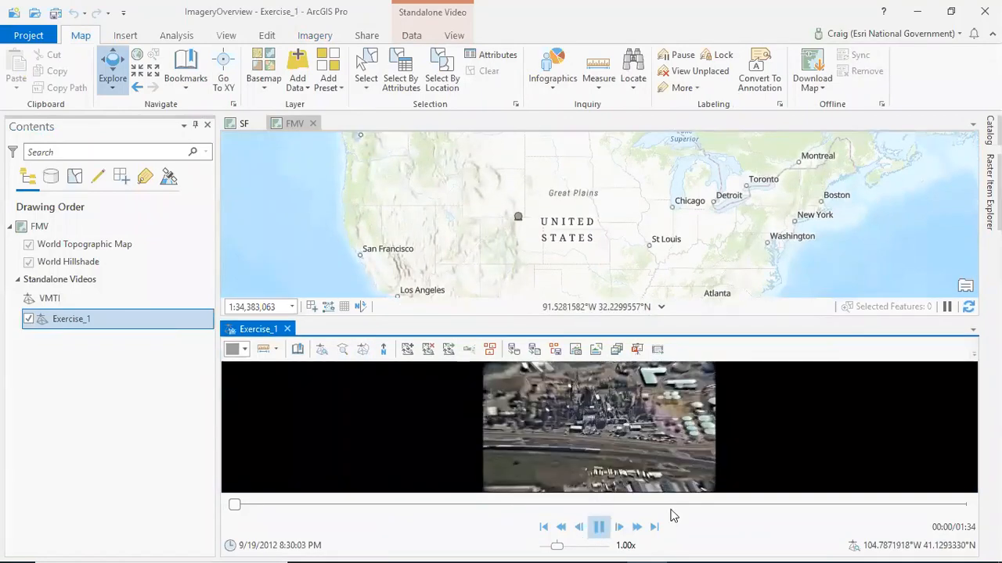
Show the video's location around Cheyenne on the map and set its sensor track and footprint color to red.
{"action": "left_click", "coordinate": [321, 352]}
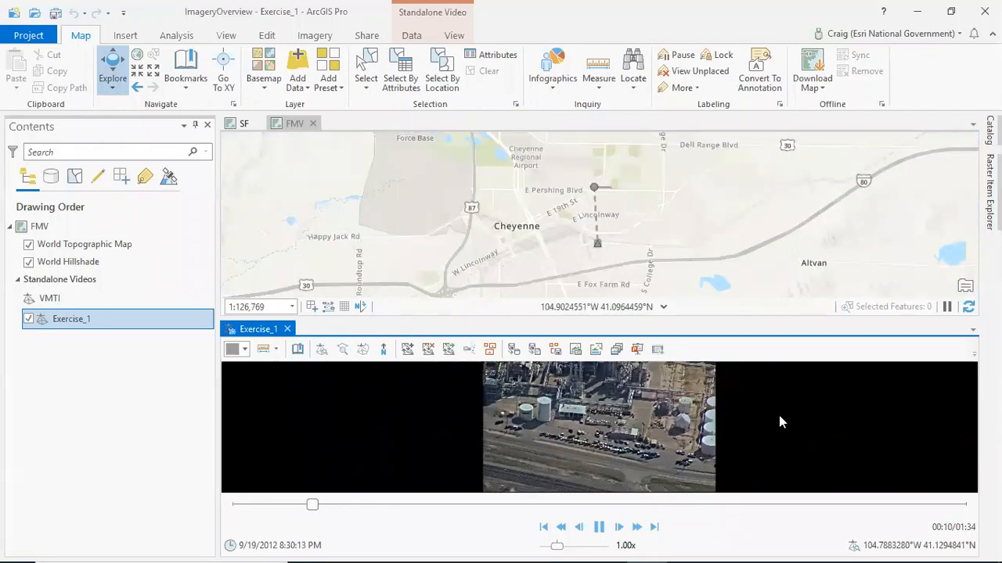
{"action": "left_click", "coordinate": [244, 352]}
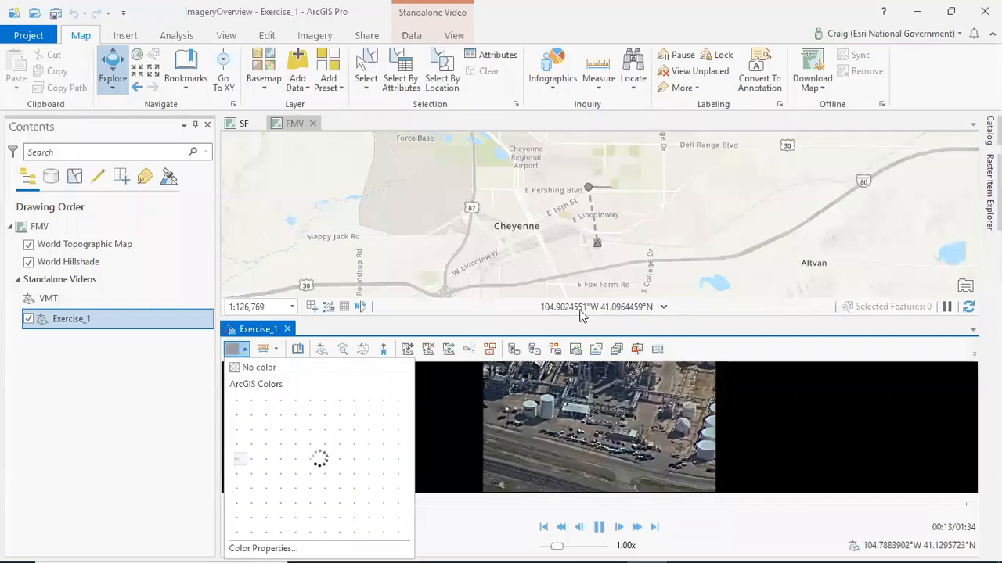
{"action": "scroll", "coordinate": [616, 254], "scroll_direction": "up", "scroll_amount": 2}
{"action": "left_click_drag", "start_coordinate": [623, 199], "coordinate": [623, 244]}
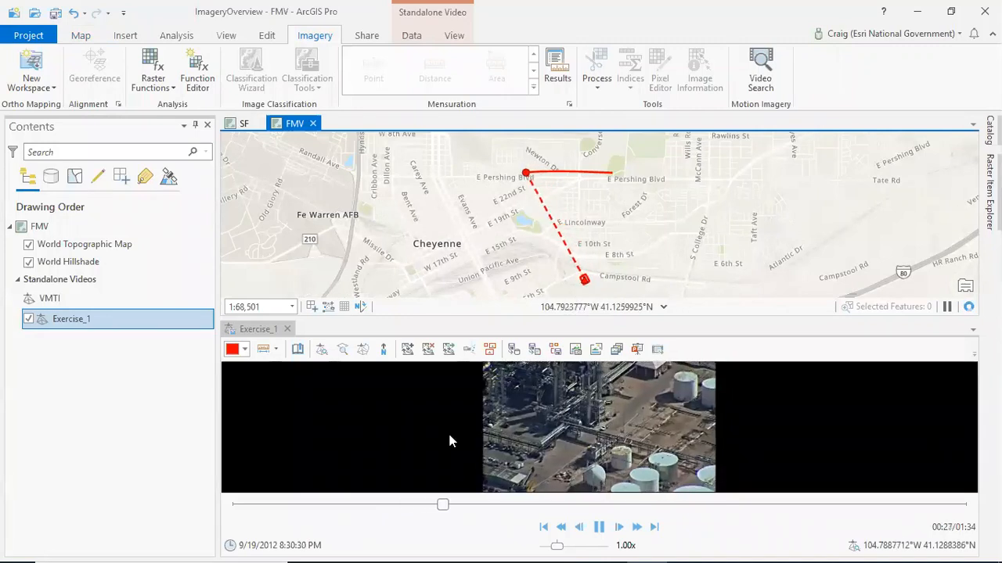
Mark the tall white storage tank in the video with a point graphic and look at its location on the map.
{"action": "left_click", "coordinate": [407, 352]}
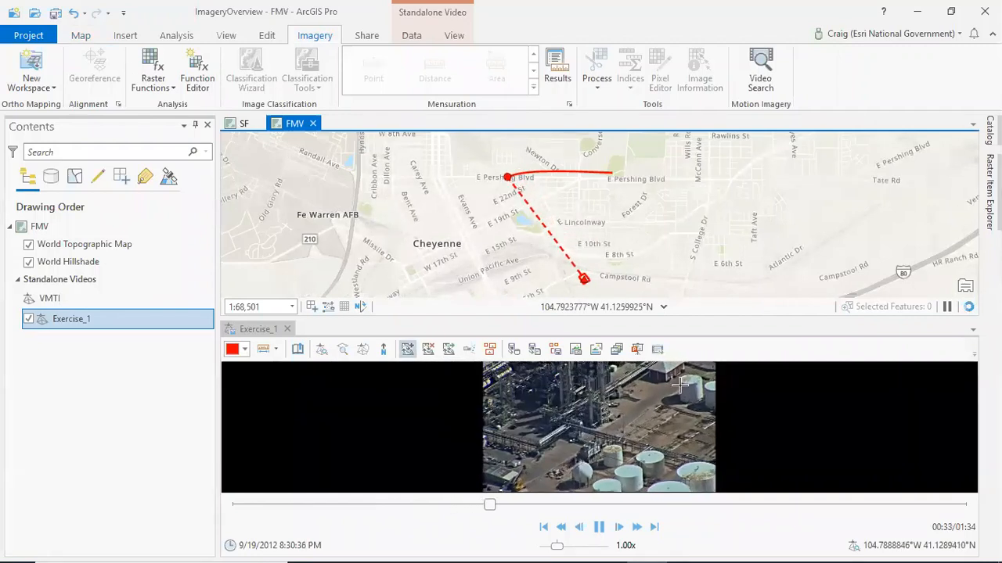
{"action": "left_click", "coordinate": [648, 469]}
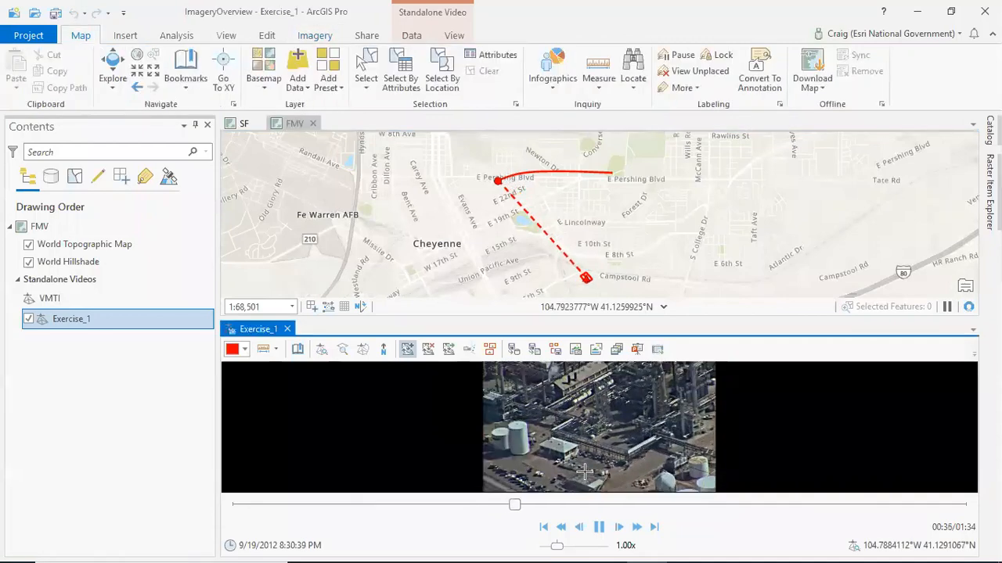
{"action": "left_click", "coordinate": [516, 432]}
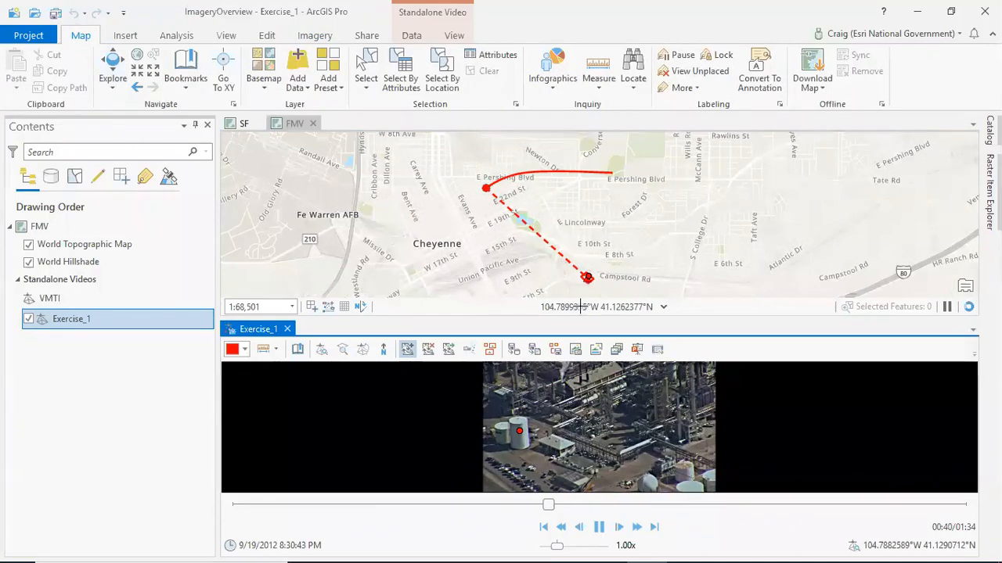
{"action": "scroll", "coordinate": [626, 270], "scroll_direction": "up", "scroll_amount": 2}
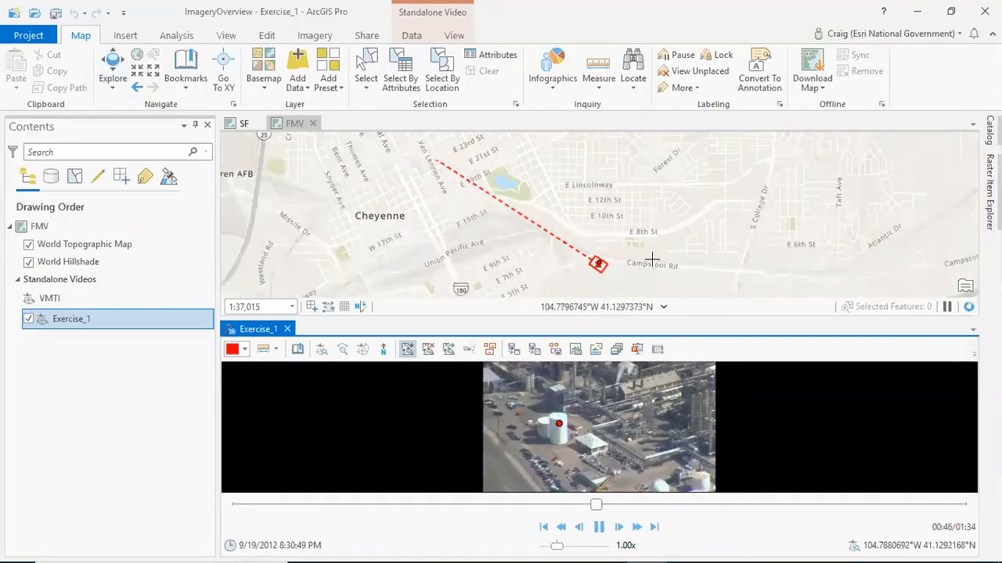
{"action": "scroll", "coordinate": [652, 259], "scroll_direction": "down", "scroll_amount": 1}
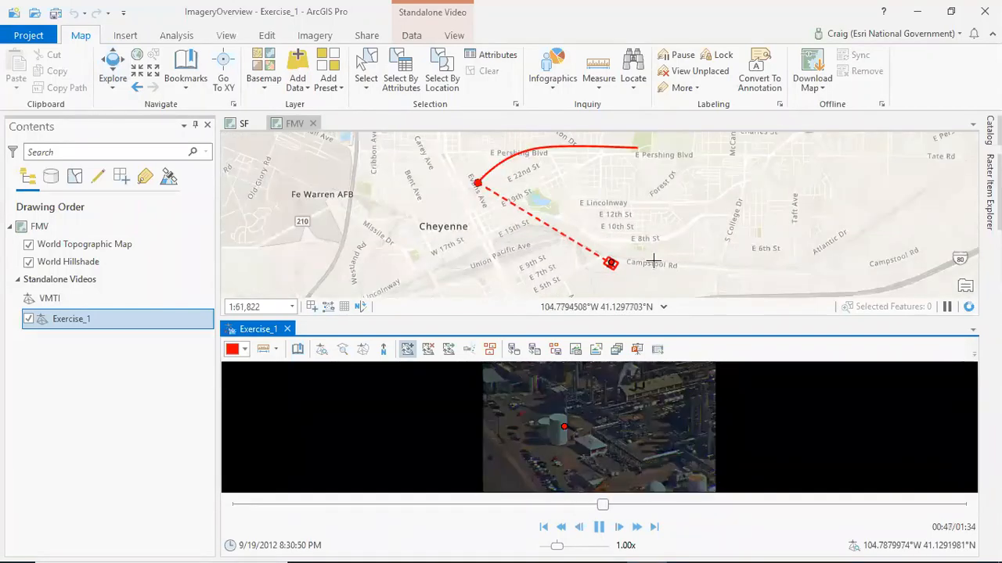
Save the current Exercise_1 video frame as an image on the FMV map and view the frame up close.
{"action": "left_click", "coordinate": [576, 350]}
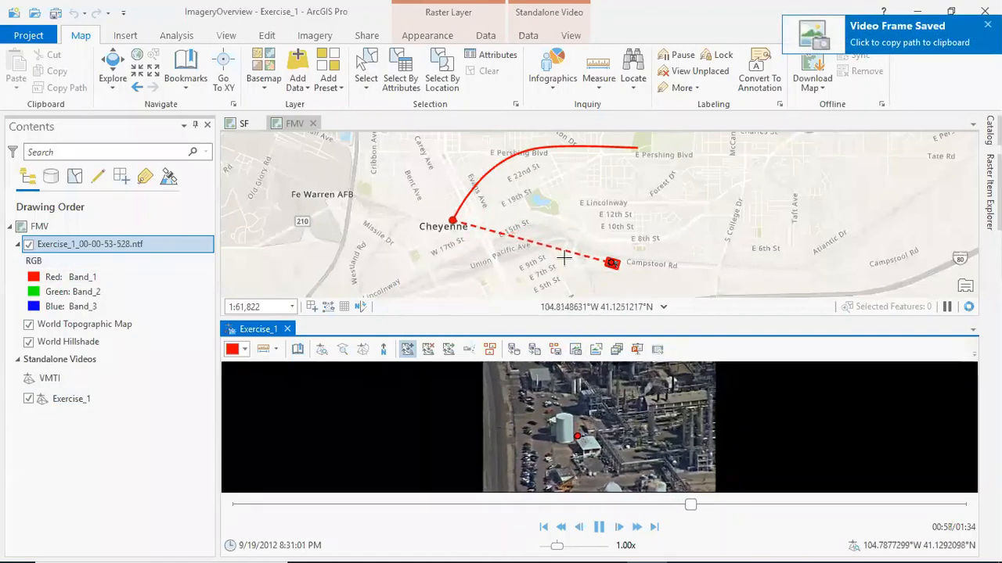
{"action": "left_click", "coordinate": [601, 261]}
{"action": "left_click", "coordinate": [315, 35]}
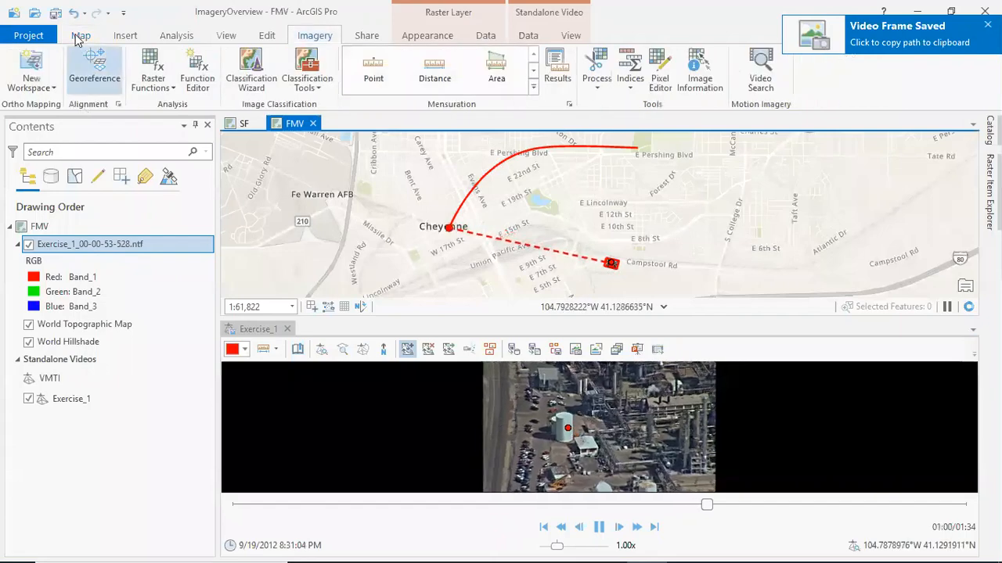
{"action": "left_click", "coordinate": [79, 36]}
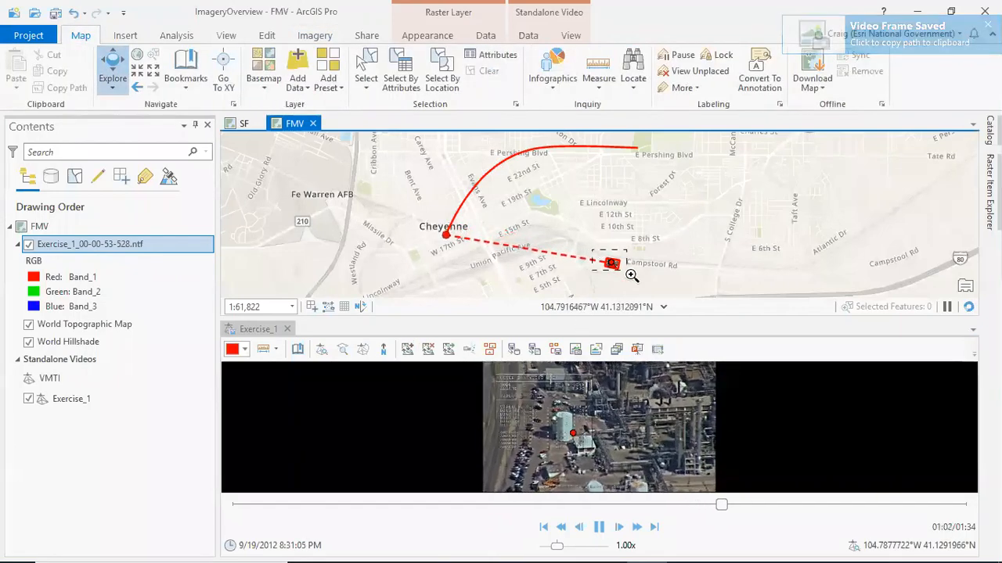
{"action": "left_click_drag", "start_coordinate": [630, 275], "coordinate": [631, 276]}
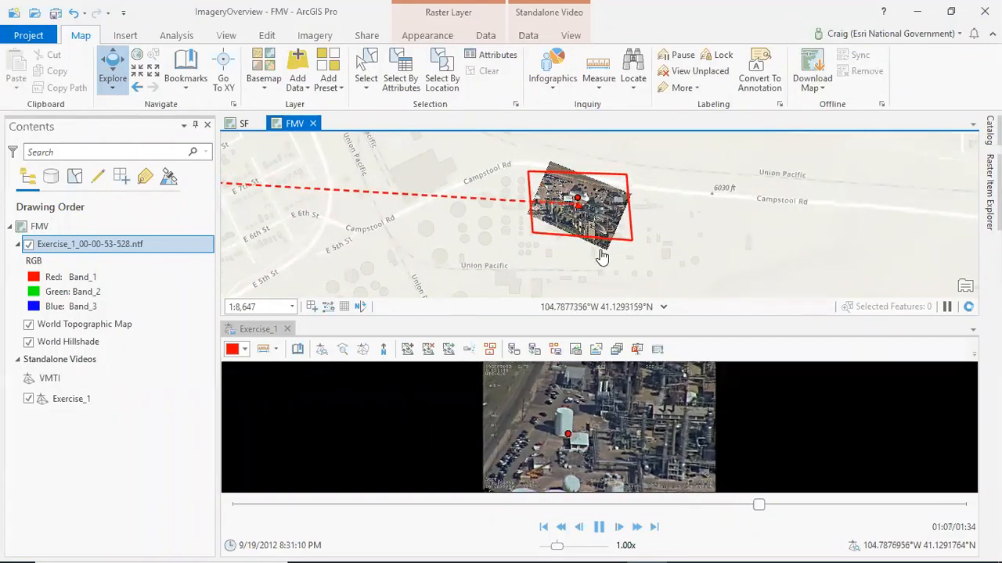
{"action": "scroll", "coordinate": [601, 256], "scroll_direction": "down", "scroll_amount": 2}
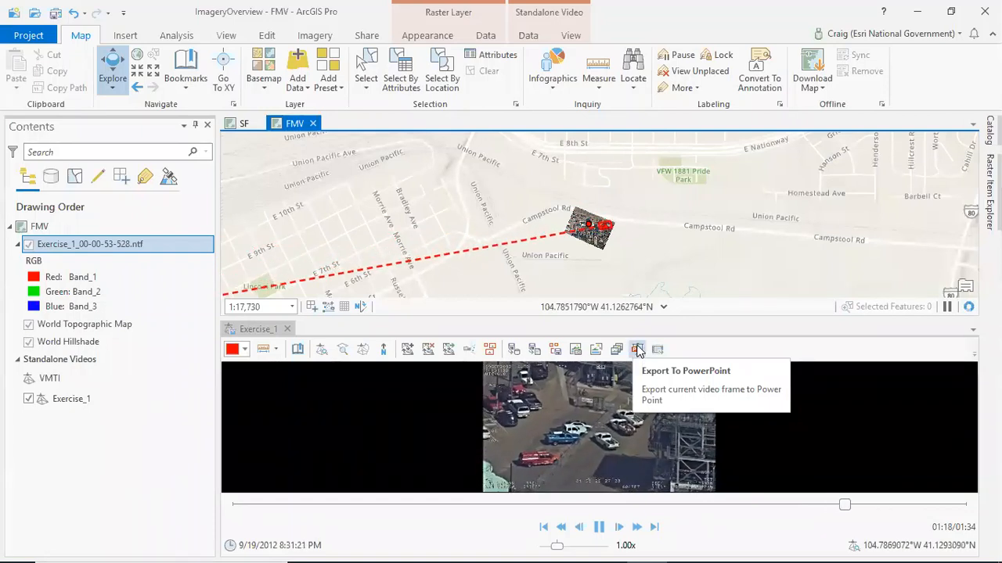
Export the current video frame with both map view slides and graphics to Presentation.pptx, and review the exported slides in PowerPoint.
{"action": "left_click", "coordinate": [637, 351]}
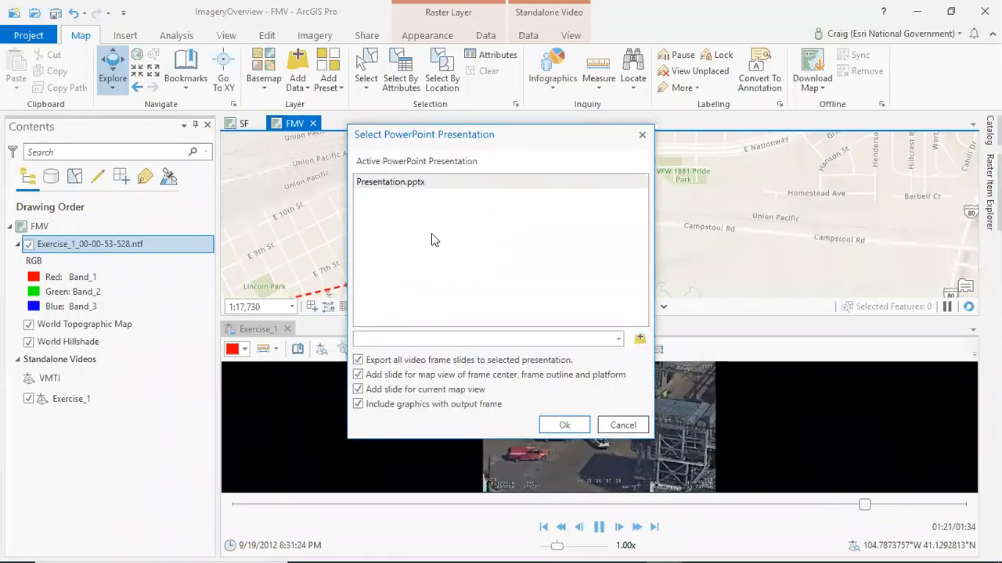
{"action": "left_click", "coordinate": [563, 425]}
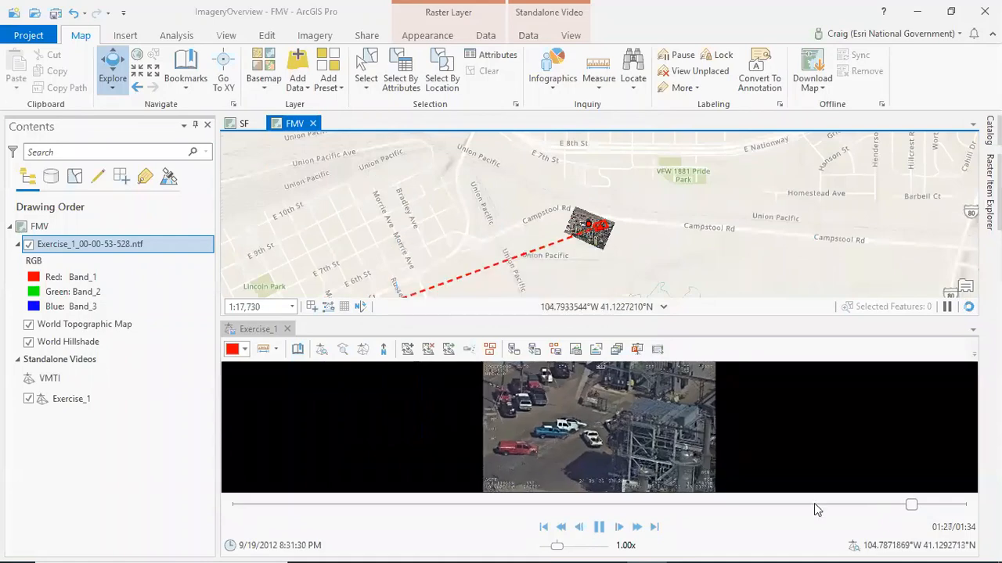
{"action": "mouse_move", "coordinate": [799, 541]}
{"action": "left_click", "coordinate": [765, 548]}
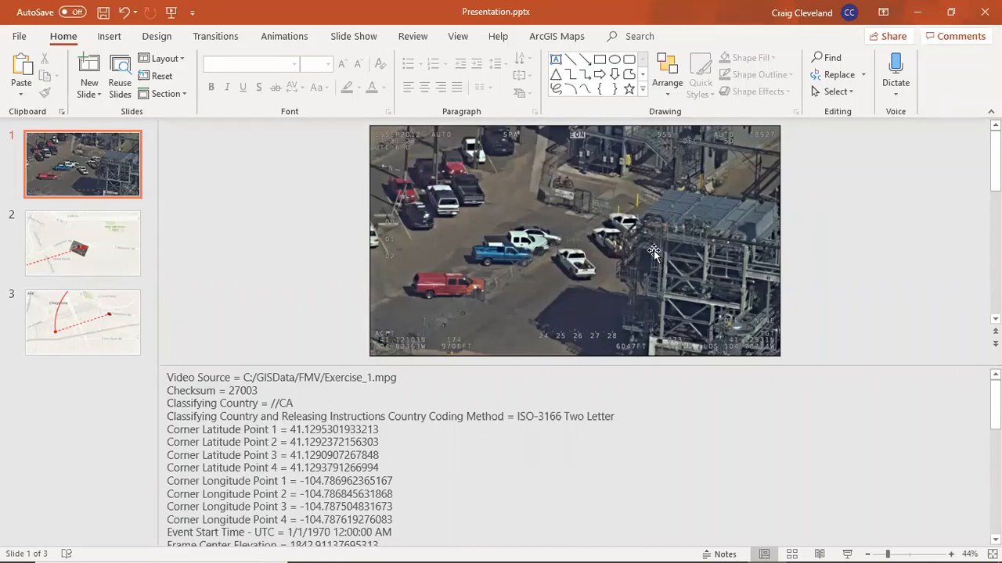
{"action": "left_click", "coordinate": [78, 252]}
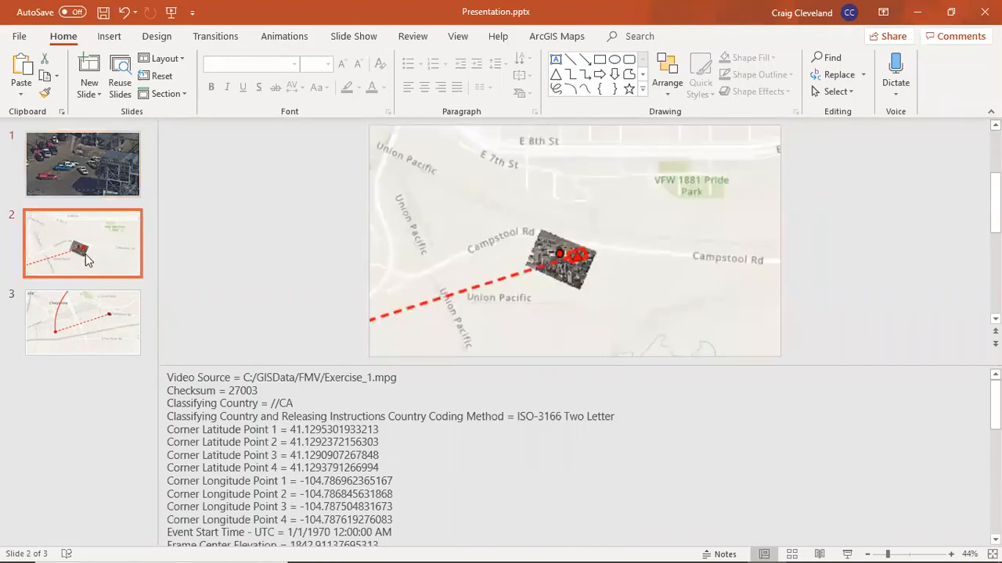
{"action": "left_click", "coordinate": [101, 330]}
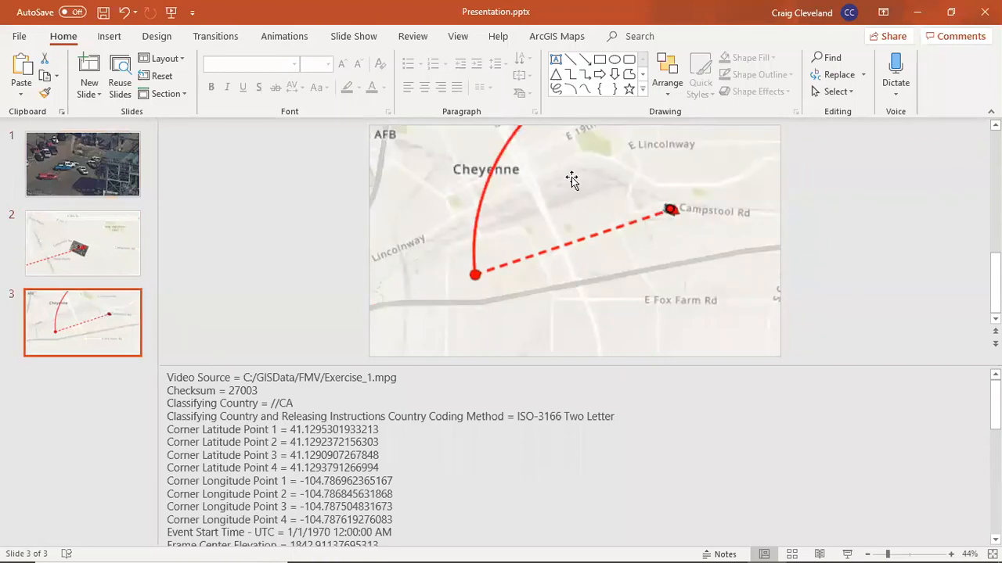
{"action": "left_click", "coordinate": [917, 12]}
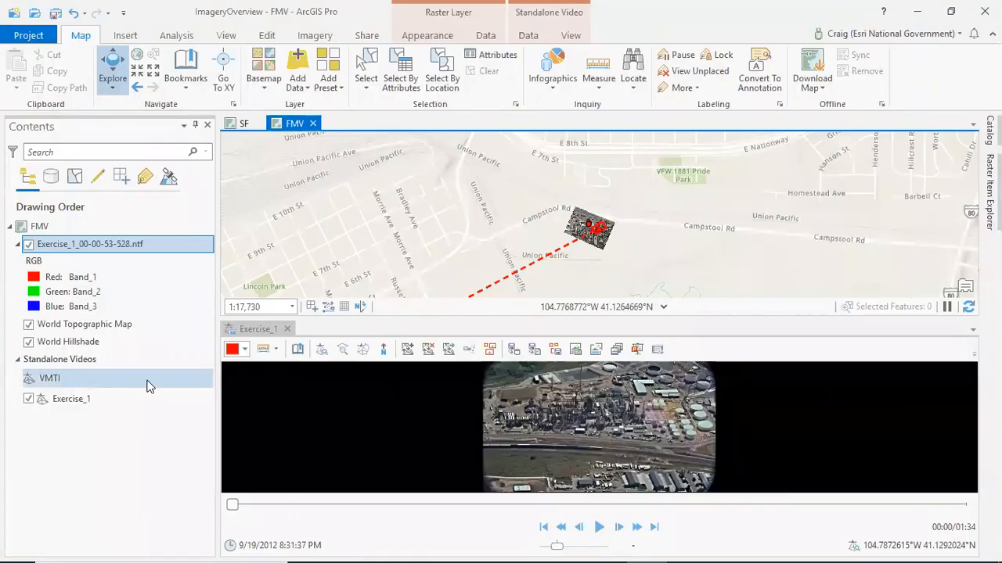
Close the Exercise_1 video and try to open the VMTI video.
{"action": "left_click", "coordinate": [287, 328]}
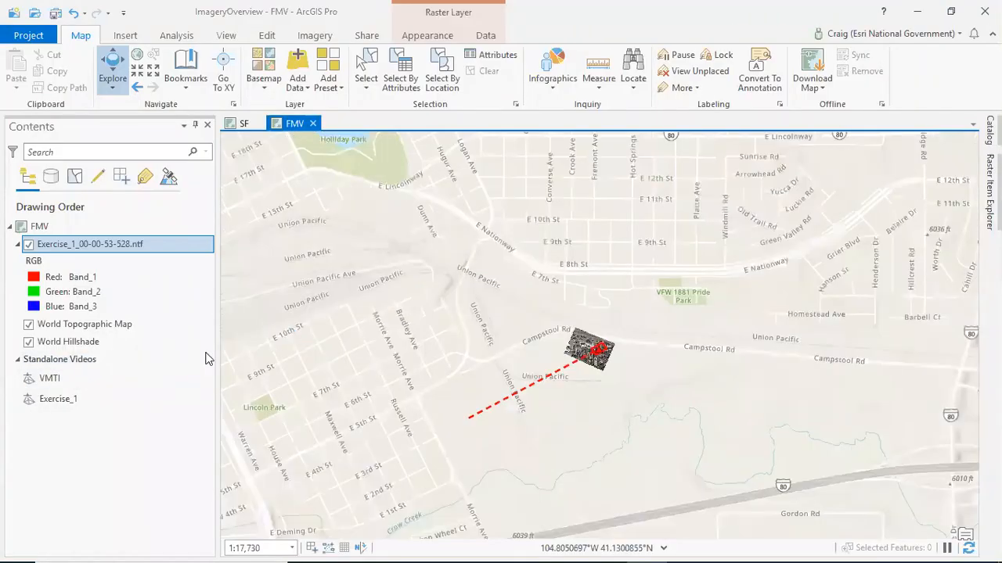
{"action": "right_click", "coordinate": [76, 385]}
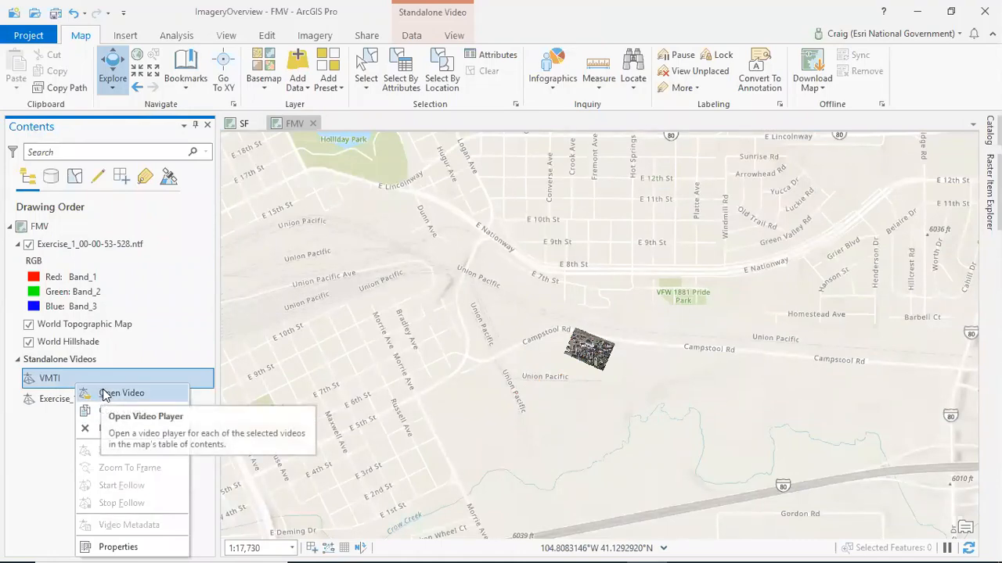
{"action": "left_click", "coordinate": [105, 394]}
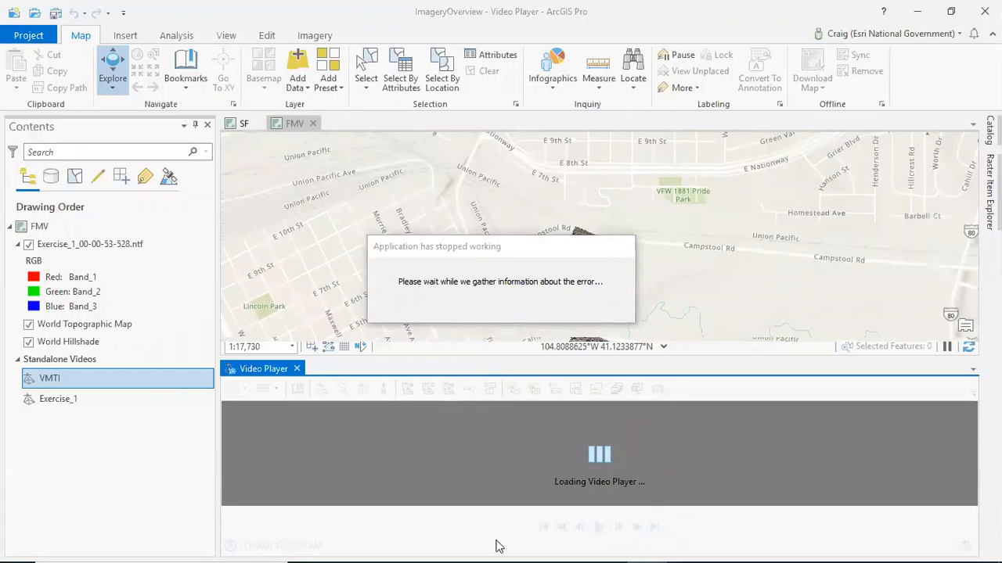
{"action": "mouse_move", "coordinate": [536, 547]}
{"action": "mouse_move", "coordinate": [641, 548]}
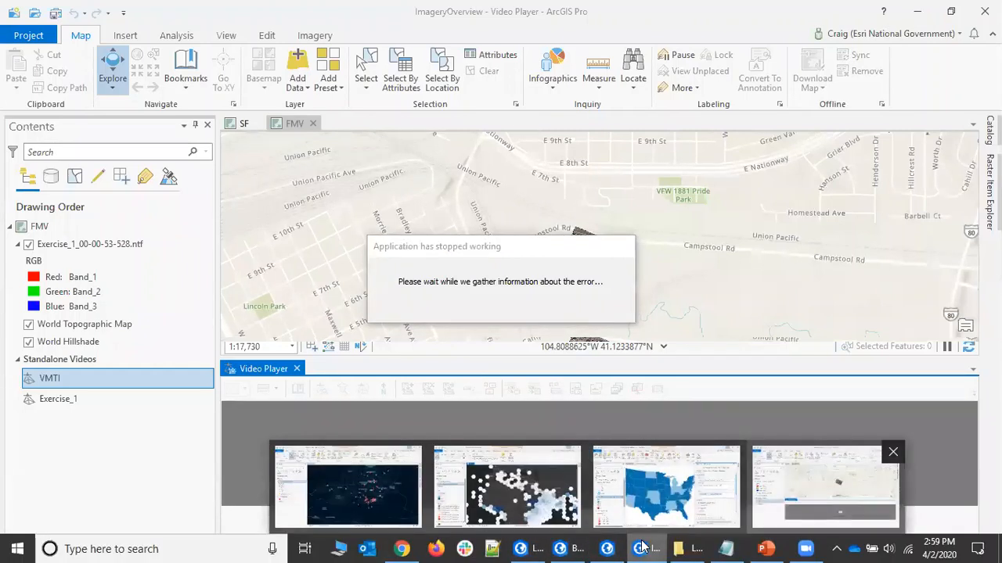
{"action": "right_click", "coordinate": [645, 548]}
{"action": "key", "text": "Escape"}
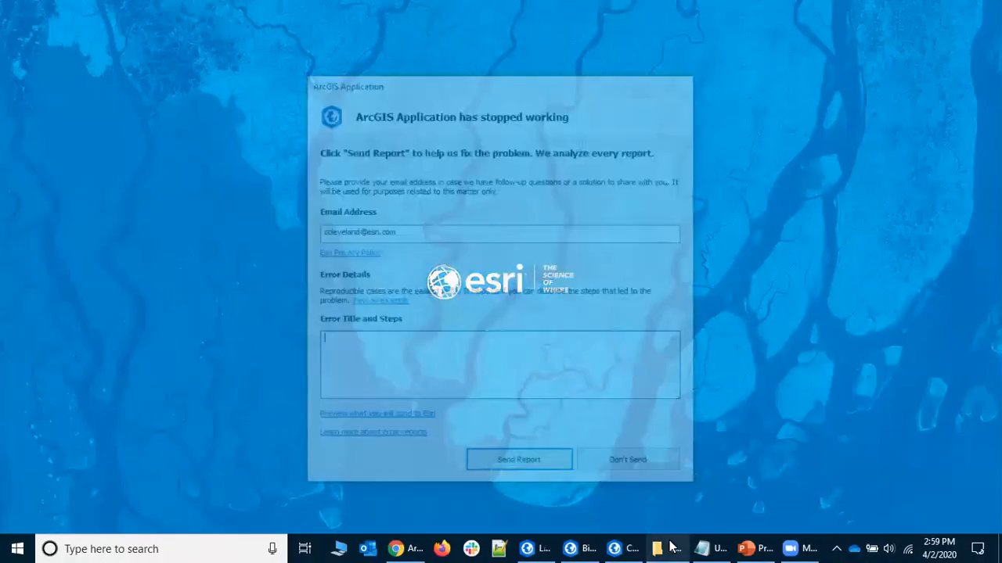
Switch to File Explorer and reopen the ImageryOverview.aprx project from the Imagery folder of NatGovWebinarSeries.
{"action": "left_click", "coordinate": [671, 546]}
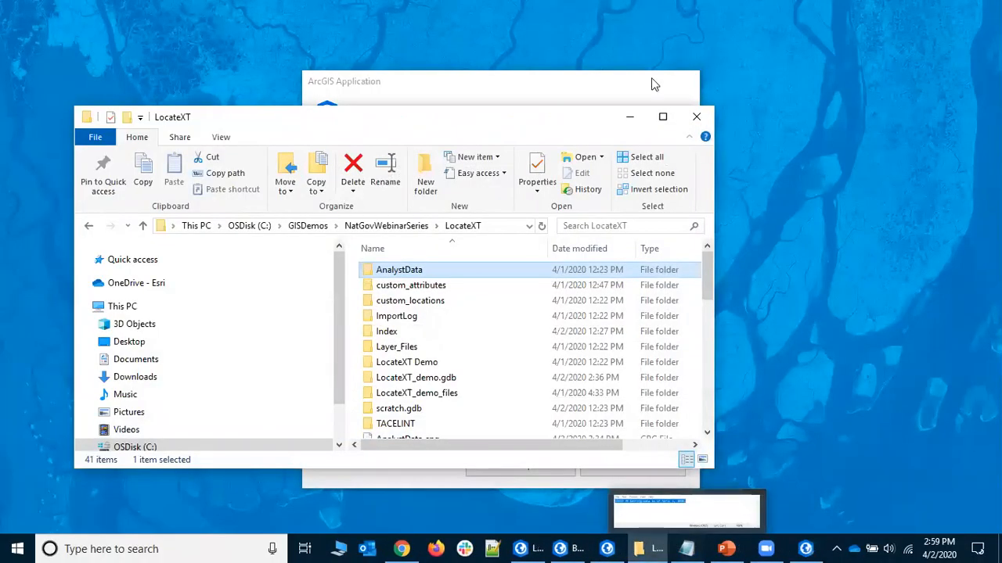
{"action": "left_click", "coordinate": [615, 467]}
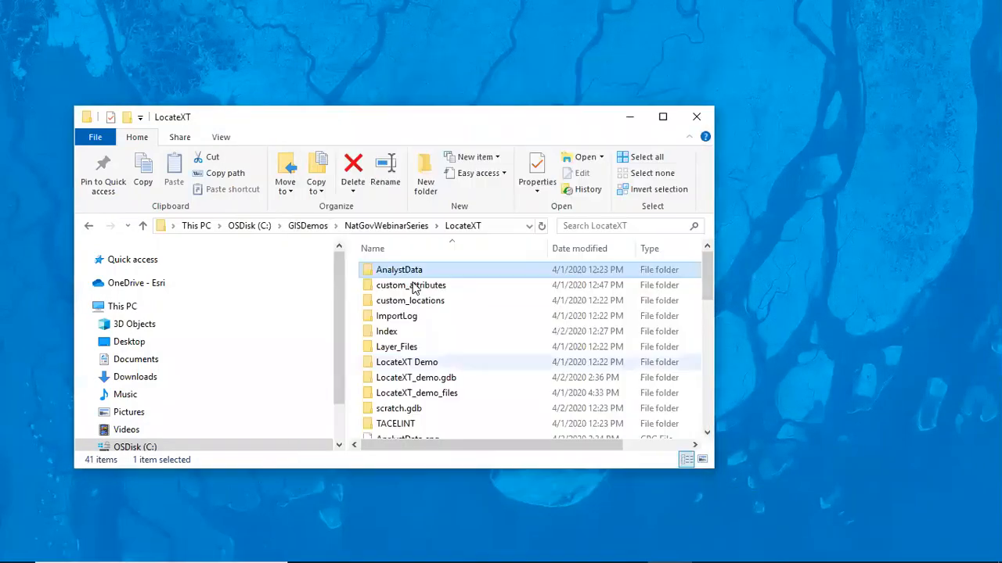
{"action": "left_click", "coordinate": [407, 229]}
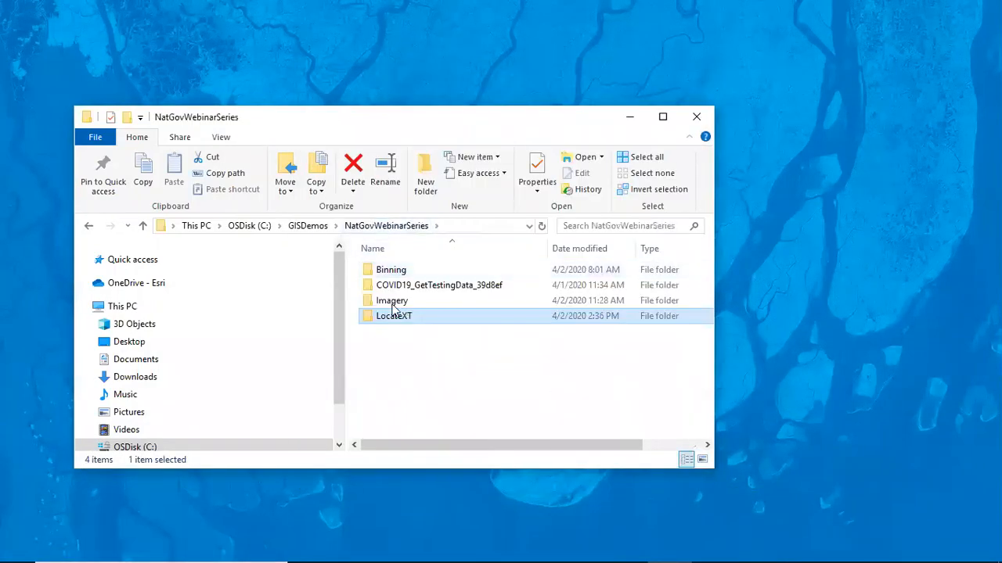
{"action": "double_click", "coordinate": [403, 294]}
{"action": "left_click", "coordinate": [424, 365]}
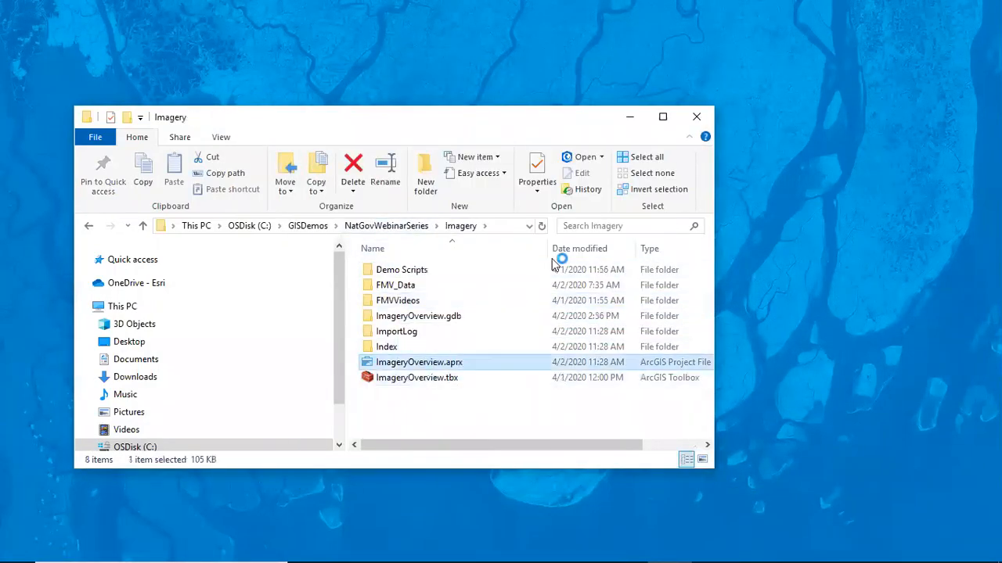
{"action": "left_click", "coordinate": [629, 117]}
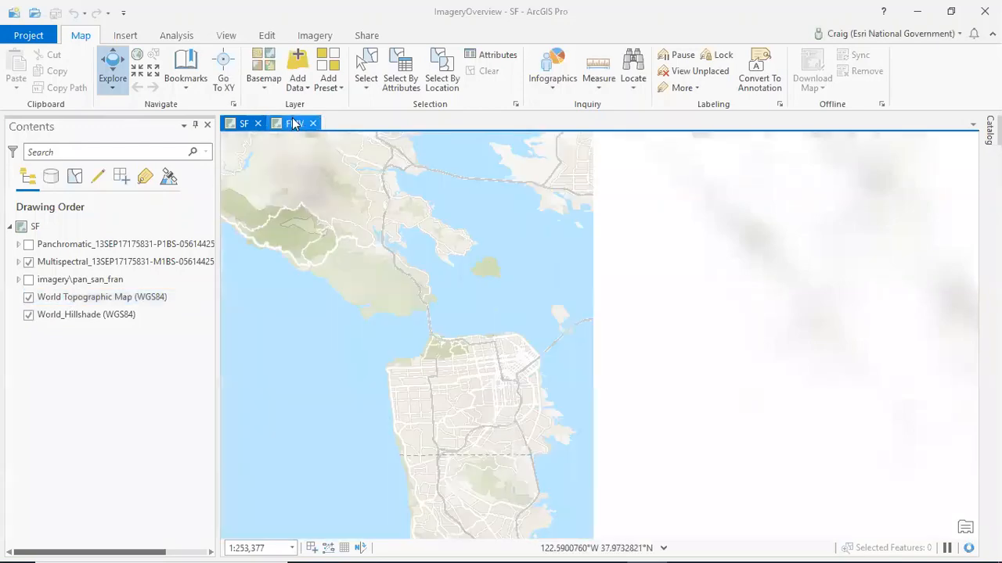
Open the VMTI standalone video from the FMV map and play it.
{"action": "left_click", "coordinate": [294, 124]}
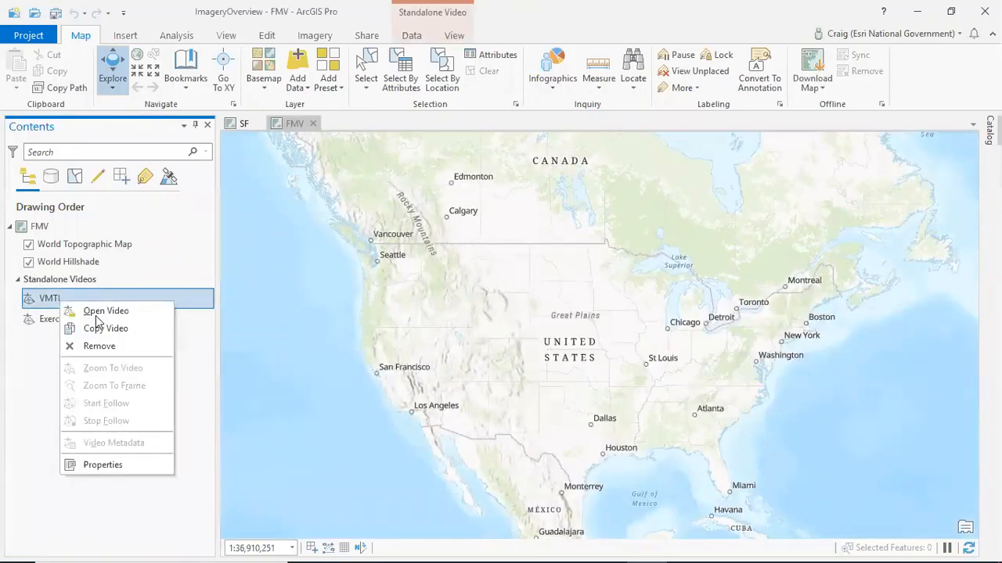
{"action": "left_click", "coordinate": [116, 313]}
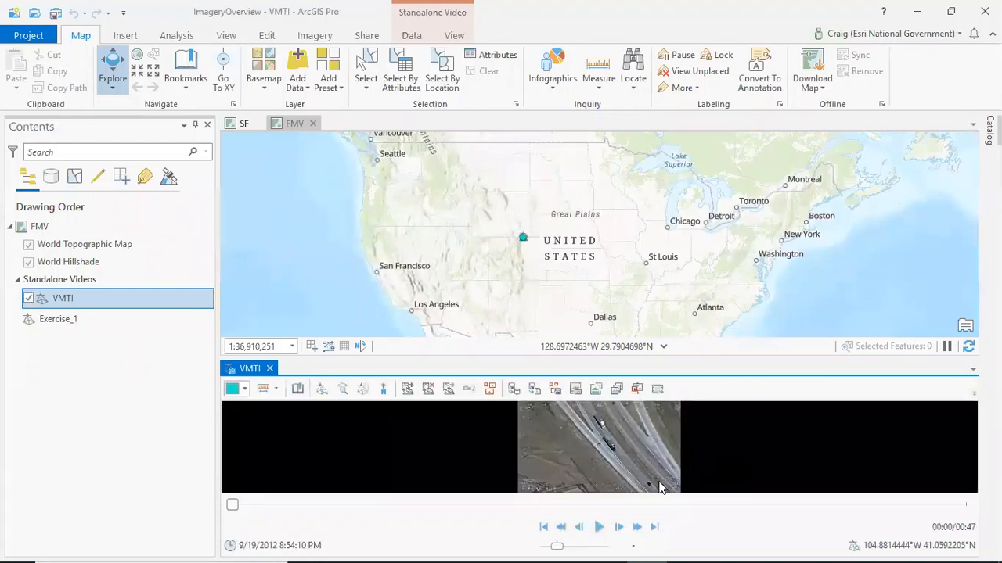
{"action": "left_click", "coordinate": [602, 529]}
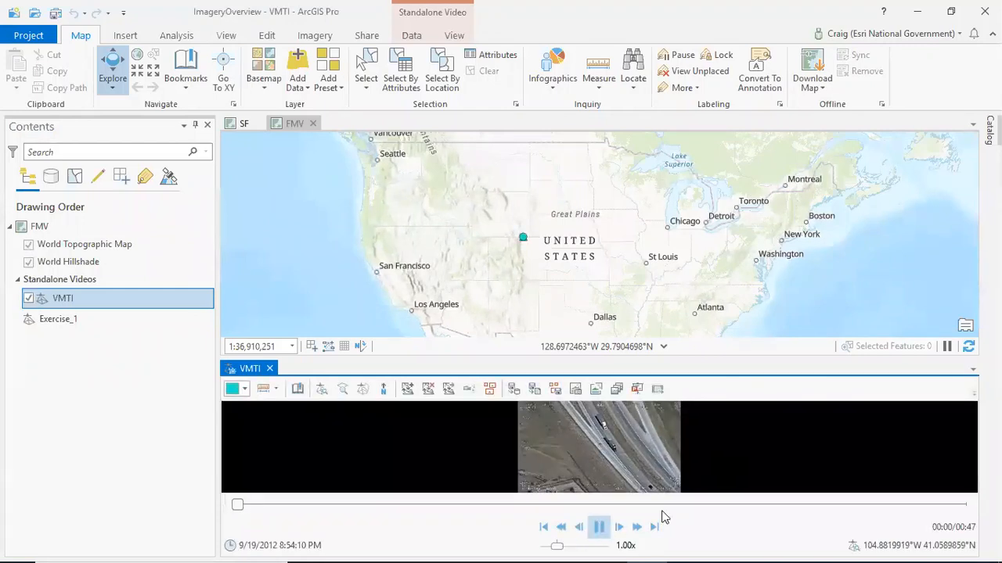
Zoom the map to the VMTI video and display the moving target indicators in the enlarged video view and on the map.
{"action": "left_click", "coordinate": [319, 396]}
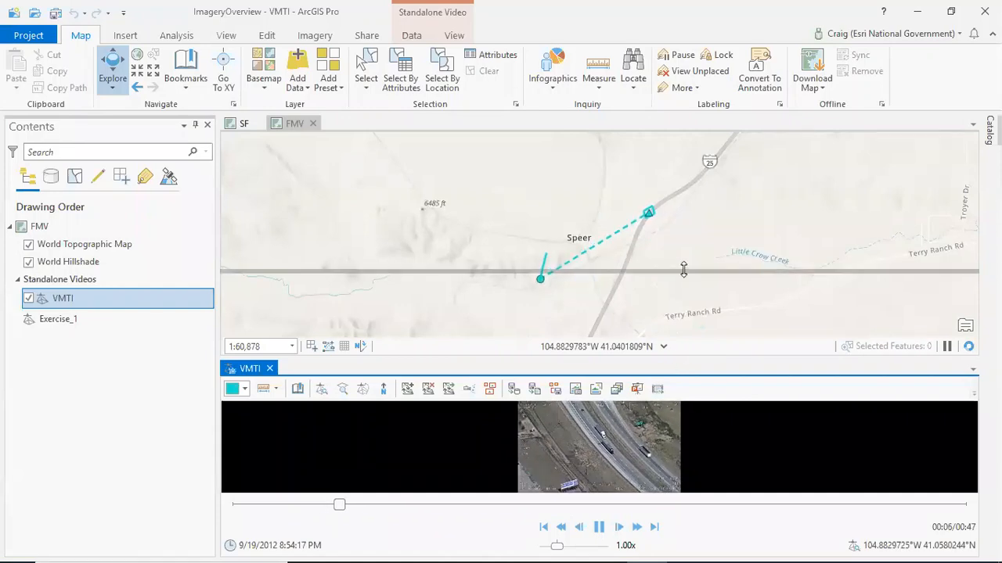
{"action": "left_click_drag", "start_coordinate": [687, 276], "coordinate": [686, 273]}
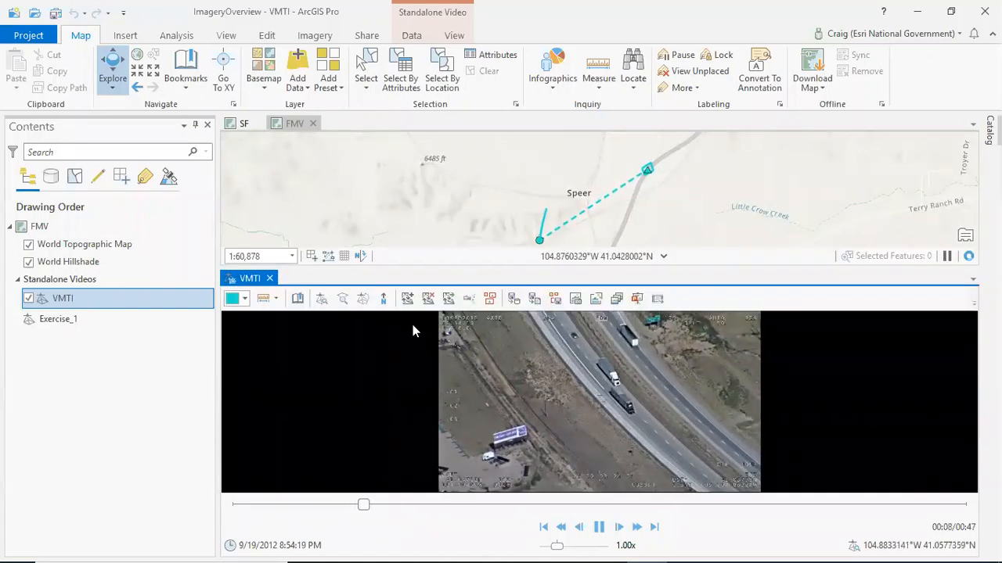
{"action": "left_click", "coordinate": [490, 300]}
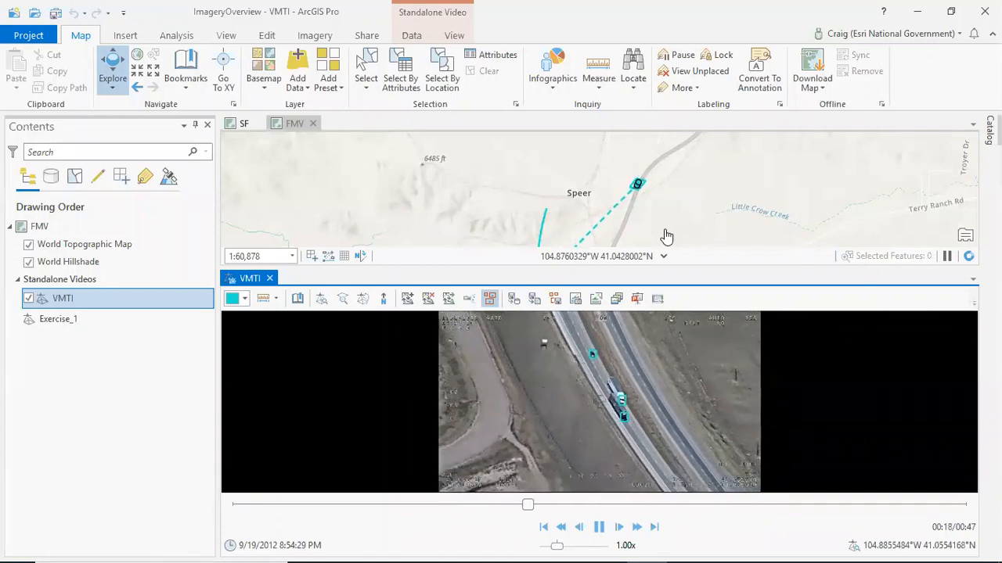
{"action": "scroll", "coordinate": [640, 196], "scroll_direction": "up", "scroll_amount": 3}
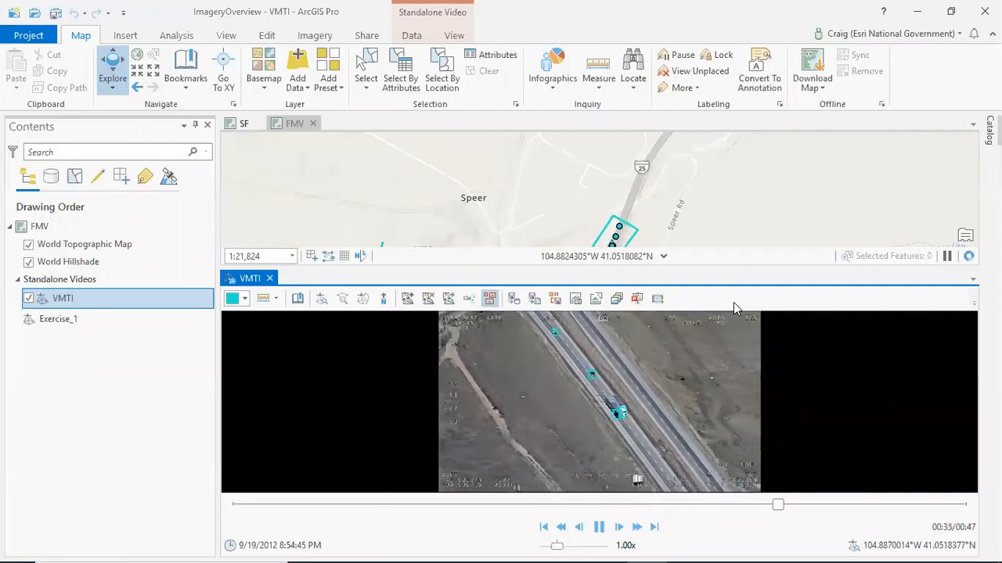
{"action": "left_click", "coordinate": [601, 527]}
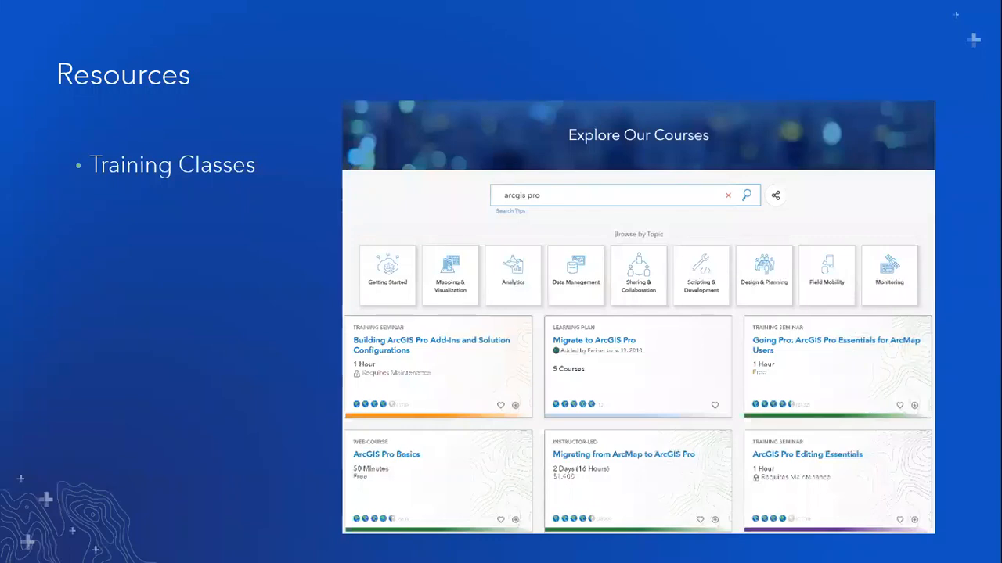
{"action": "key", "text": "Right"}
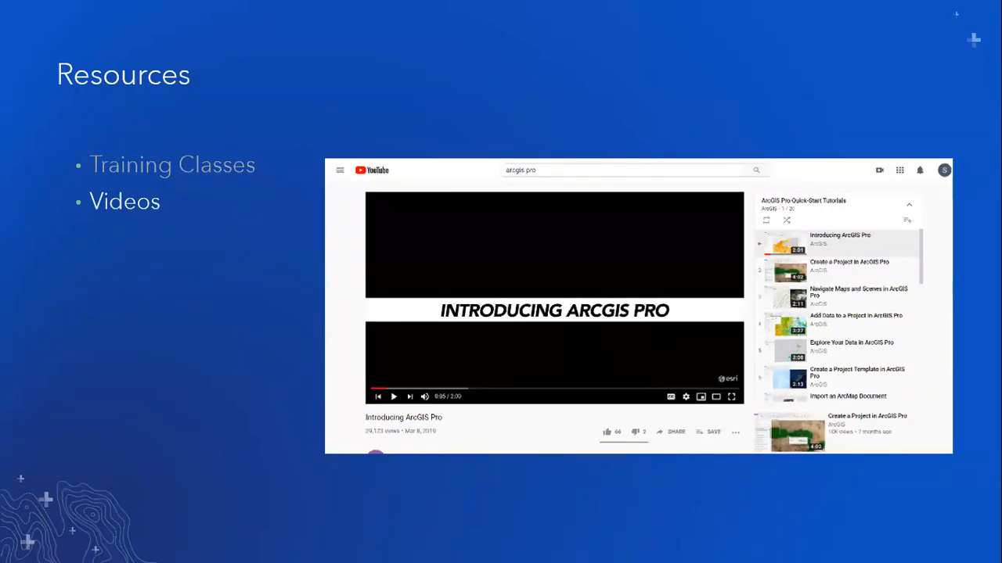
{"action": "key", "text": "Right"}
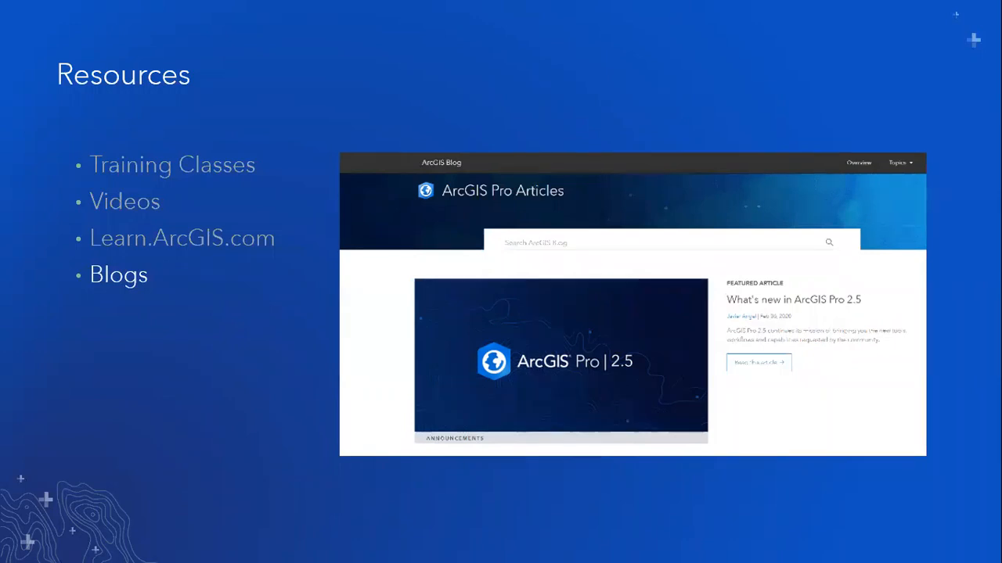
{"action": "key", "text": "Right"}
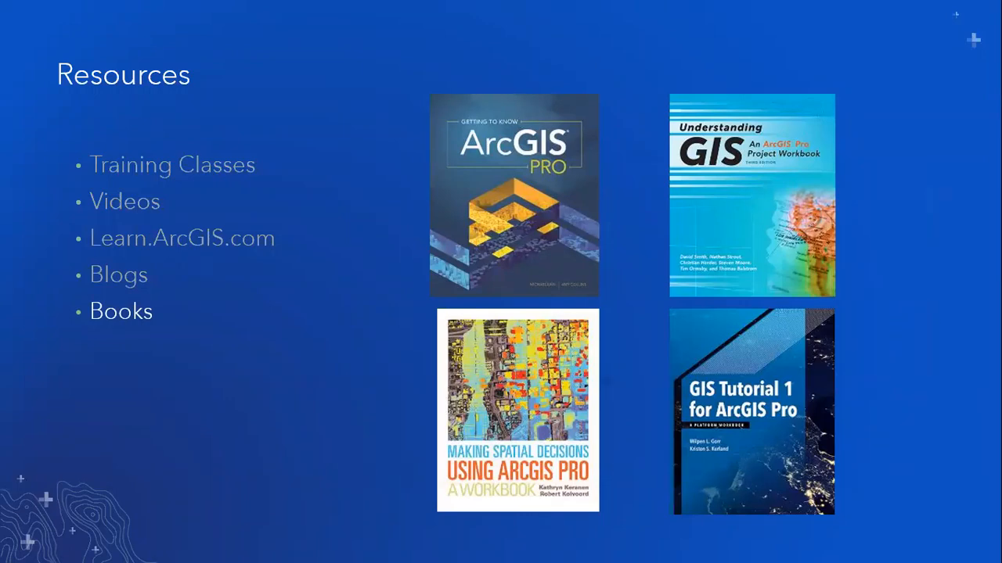
{"action": "key", "text": "Right"}
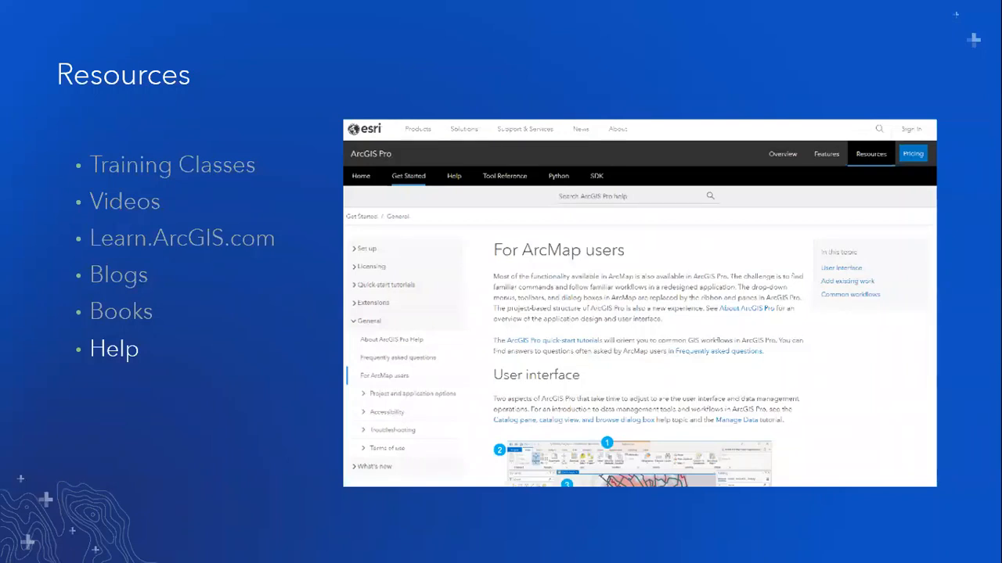
{"action": "key", "text": "Right"}
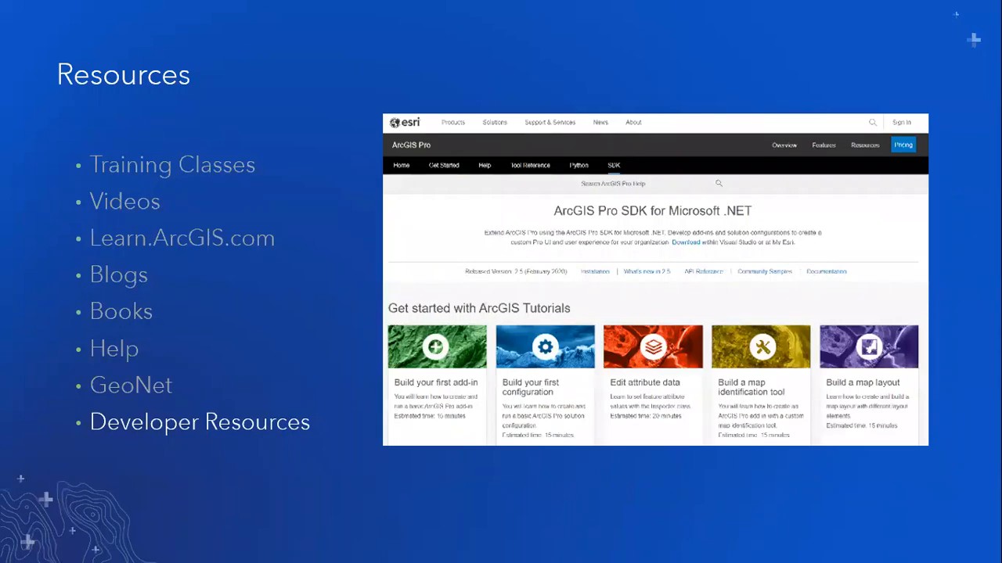
{"action": "key", "text": "Right"}
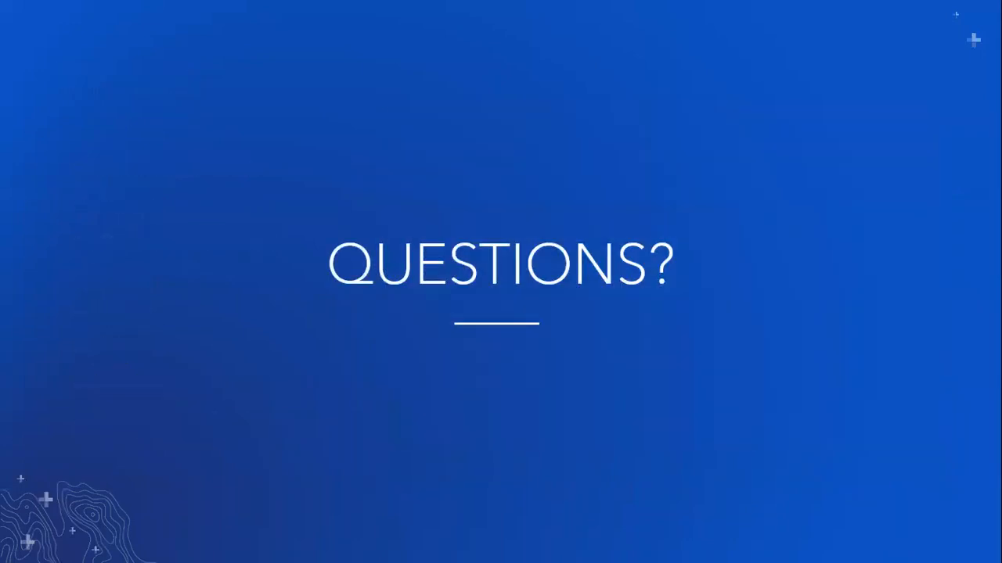